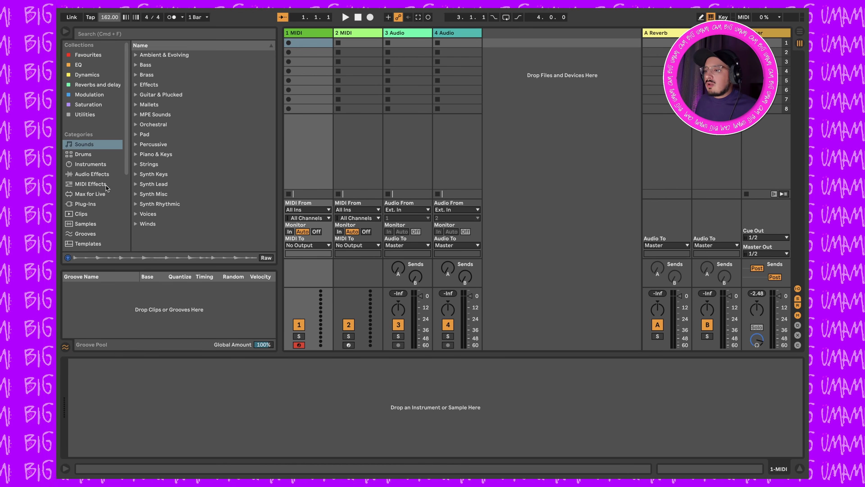
# Load the KORG M1 AUv2 plug-in from the plug-in browser onto the first MIDI track
pyautogui.click(91, 206)
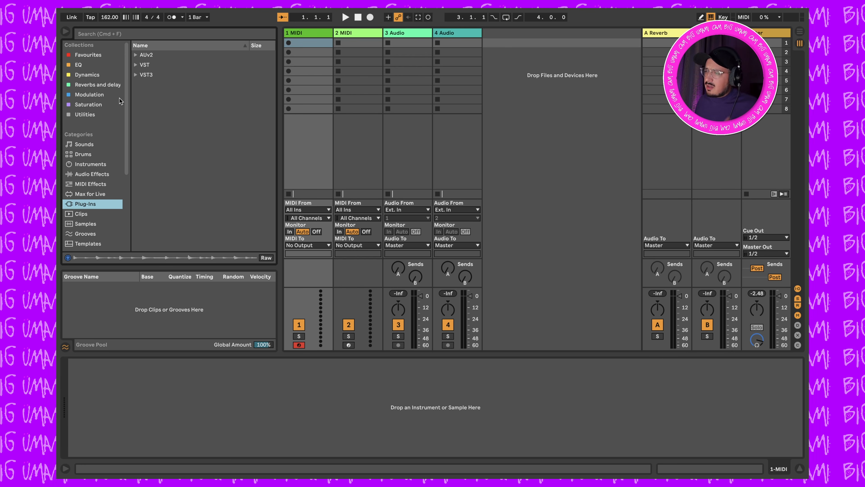
pyautogui.click(136, 55)
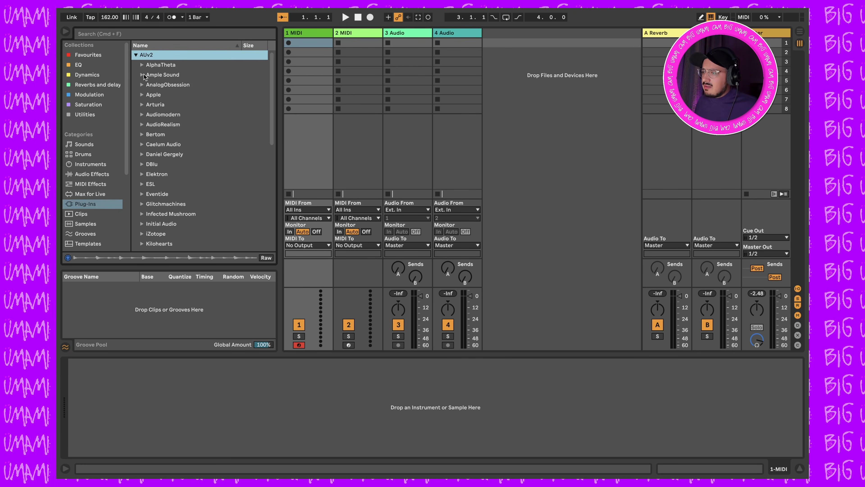
pyautogui.scroll(-3, 150, 194)
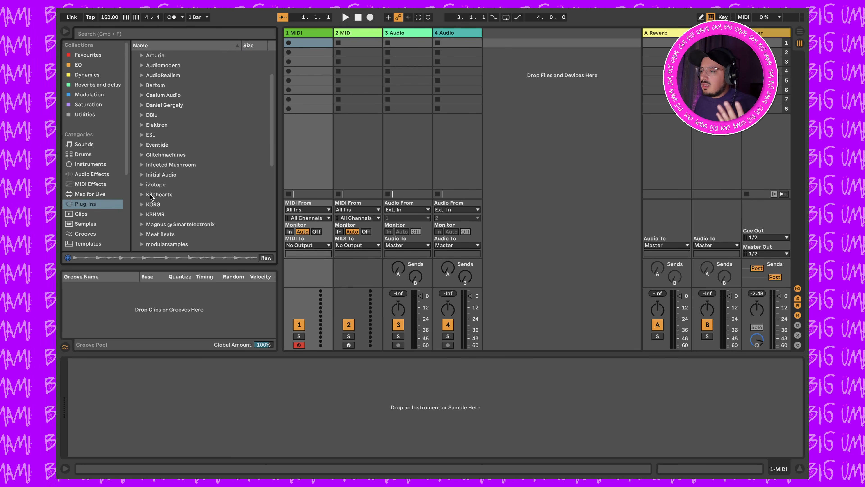
pyautogui.click(145, 203)
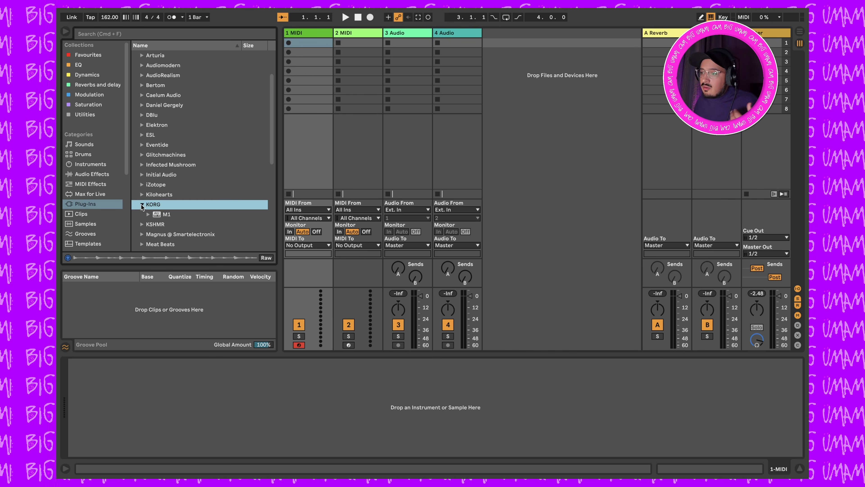
pyautogui.doubleClick(162, 215)
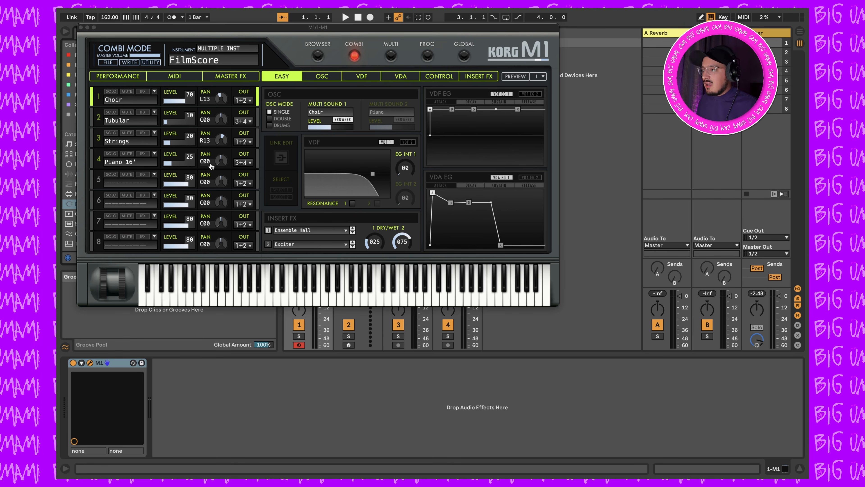
# Filter the M1's combi presets by Synth Motion, load Vector Pad and launch the clip on the M1 track
pyautogui.click(319, 57)
pyautogui.click(318, 57)
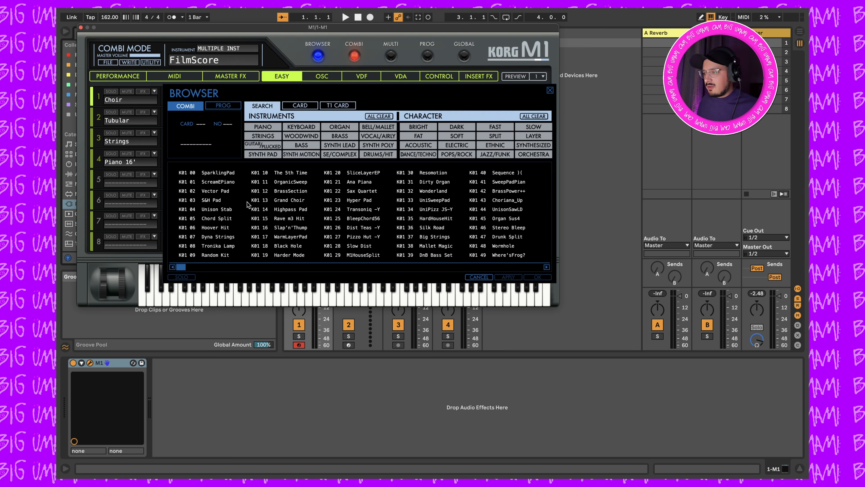
pyautogui.click(325, 58)
pyautogui.click(320, 56)
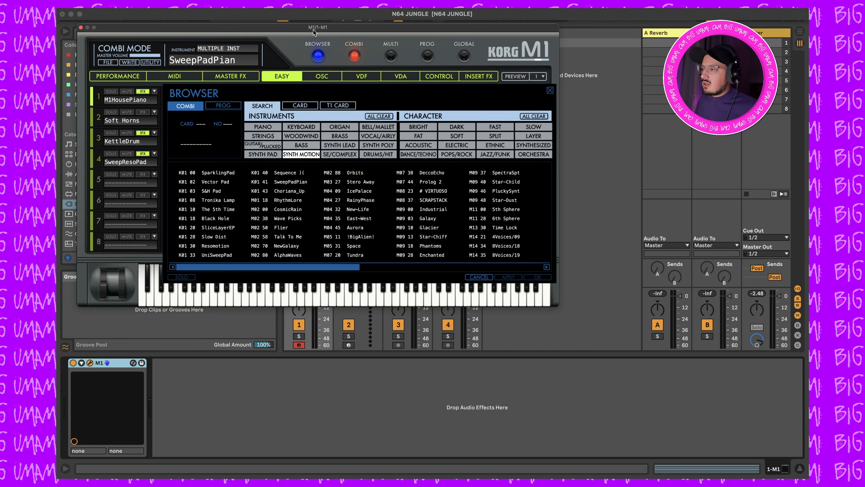
pyautogui.moveTo(314, 30); pyautogui.dragTo(427, 108)
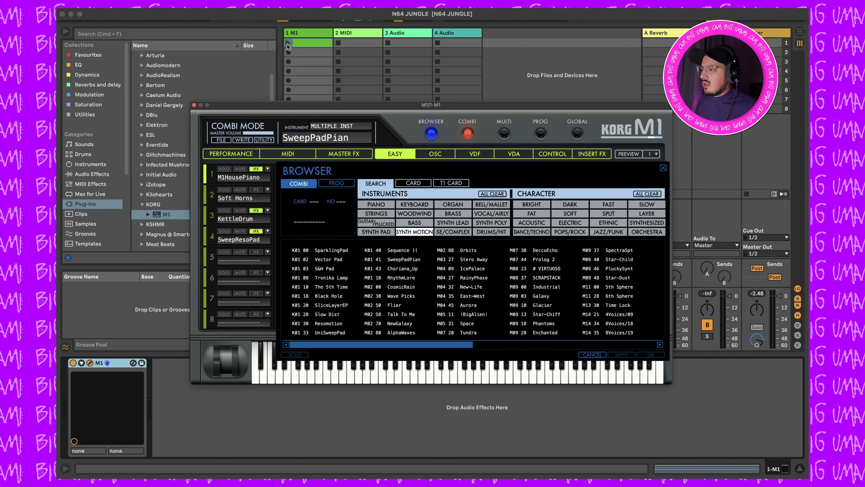
pyautogui.doubleClick(340, 260)
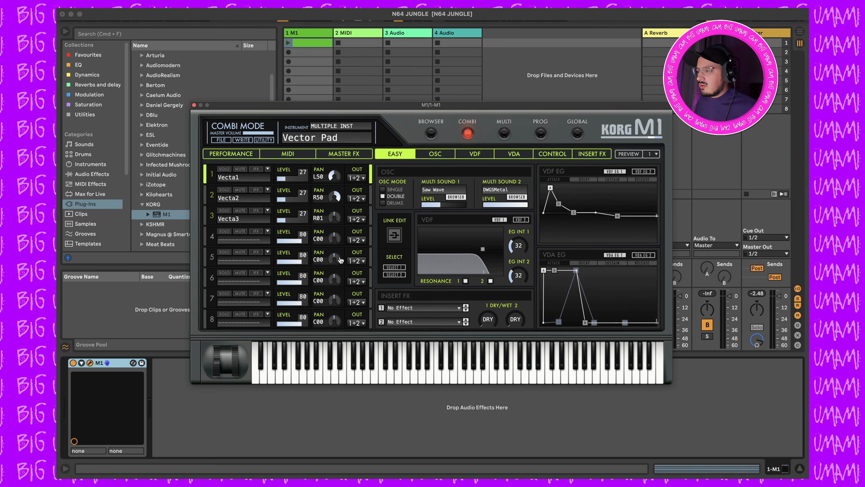
pyautogui.click(289, 44)
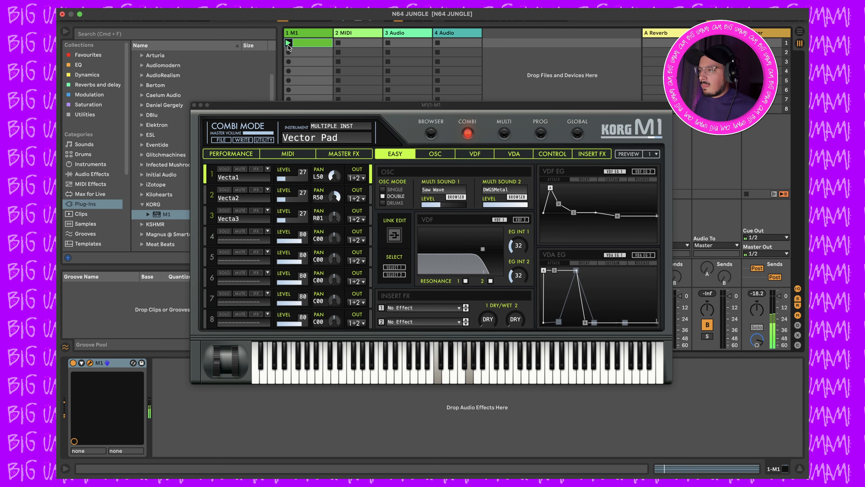
# Reopen the M1's preset browser and load the CosmicRain combi while the clip plays
pyautogui.click(432, 132)
pyautogui.click(432, 133)
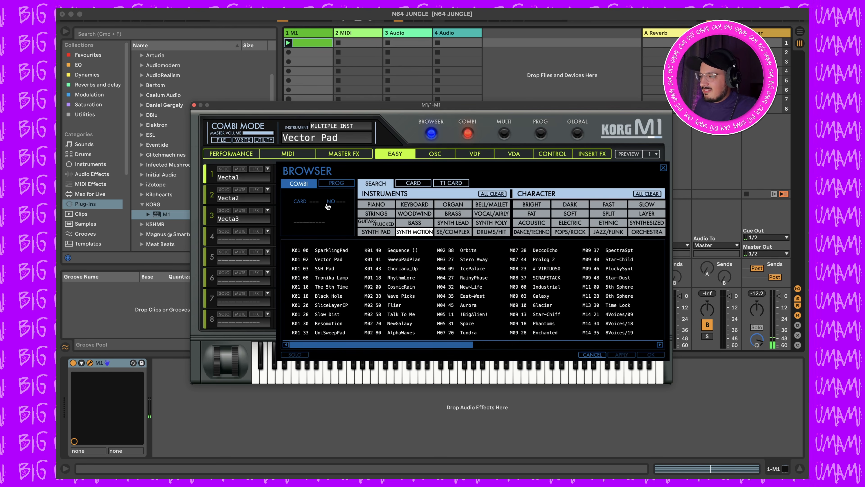
pyautogui.doubleClick(411, 259)
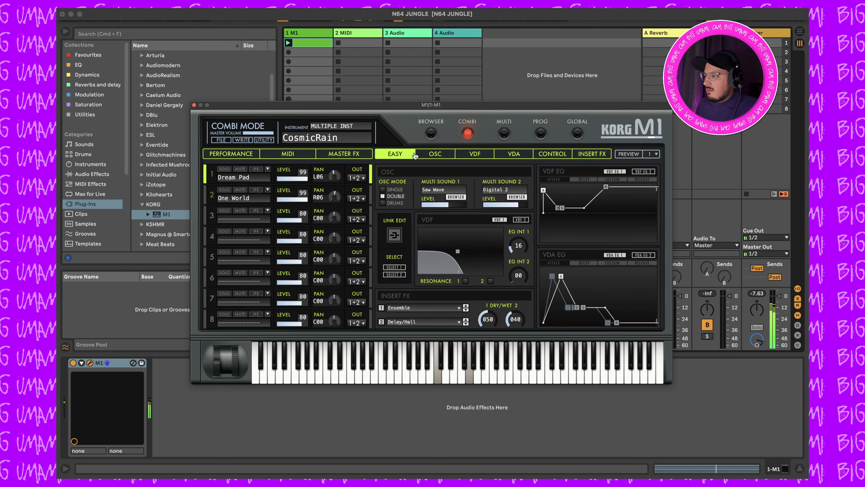
# Audition the Synth Motion combis IcePalace, Star-Chiff, Tundra and PluckySynt in the M1's preset browser
pyautogui.click(431, 134)
pyautogui.click(473, 268)
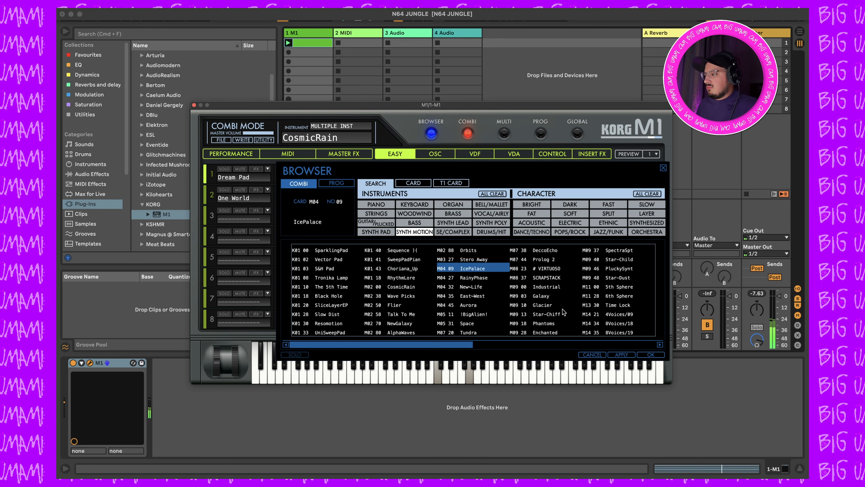
pyautogui.click(533, 313)
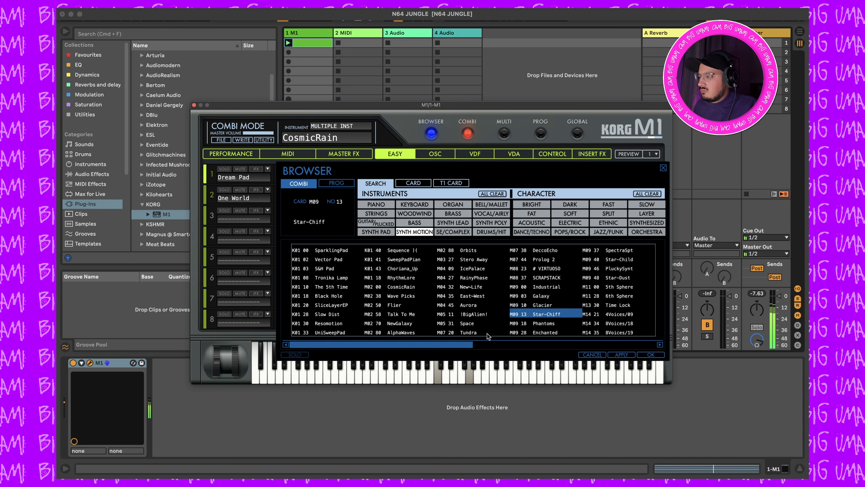
pyautogui.click(472, 331)
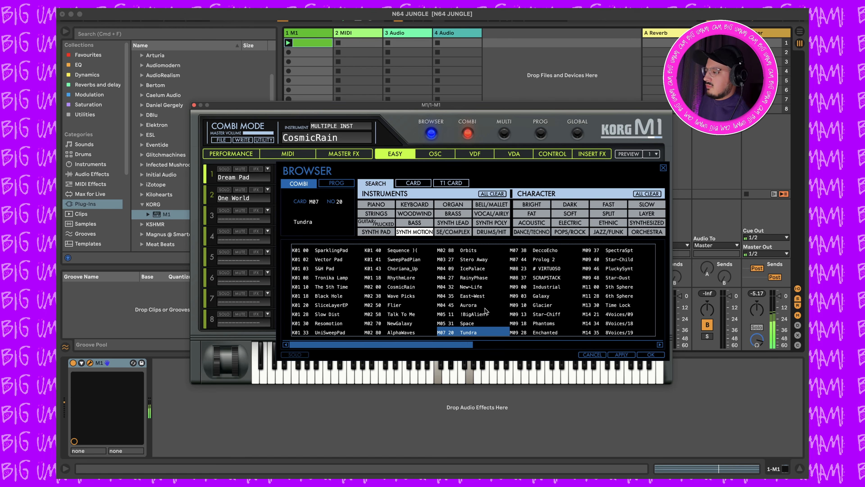
pyautogui.click(599, 268)
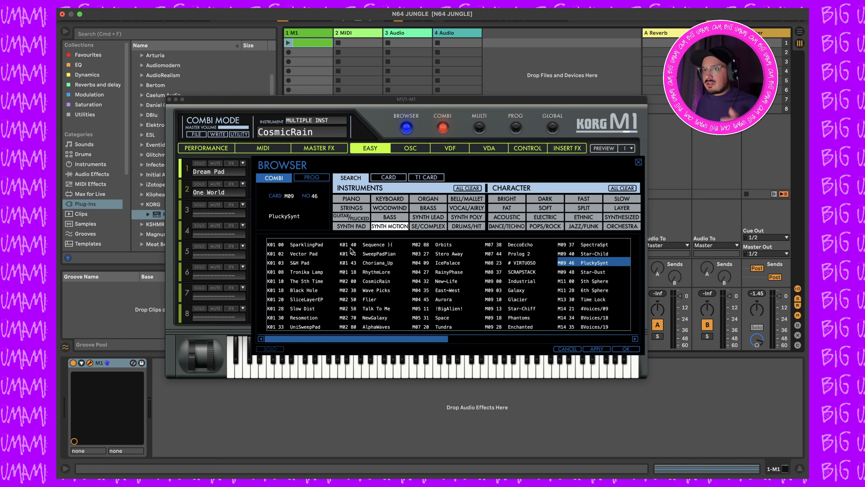
# Filter the M1's combis by Piano, load M1HouseSplit and close the synth window
pyautogui.click(361, 199)
pyautogui.click(360, 198)
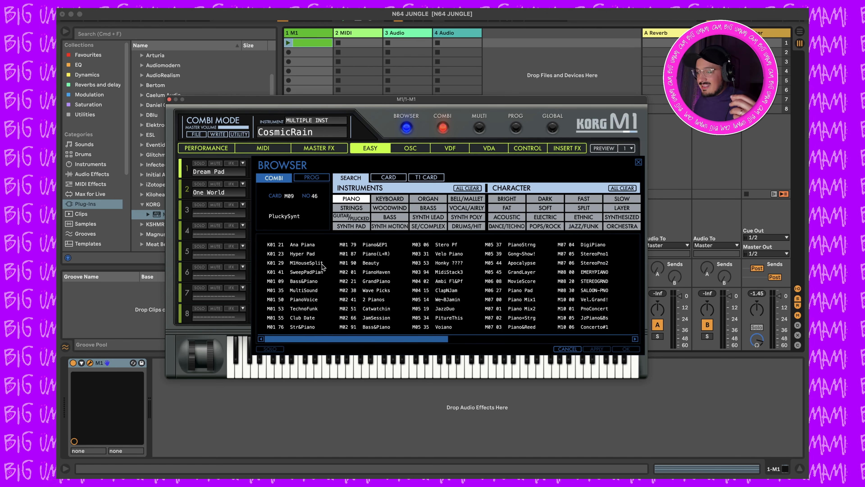
pyautogui.doubleClick(307, 263)
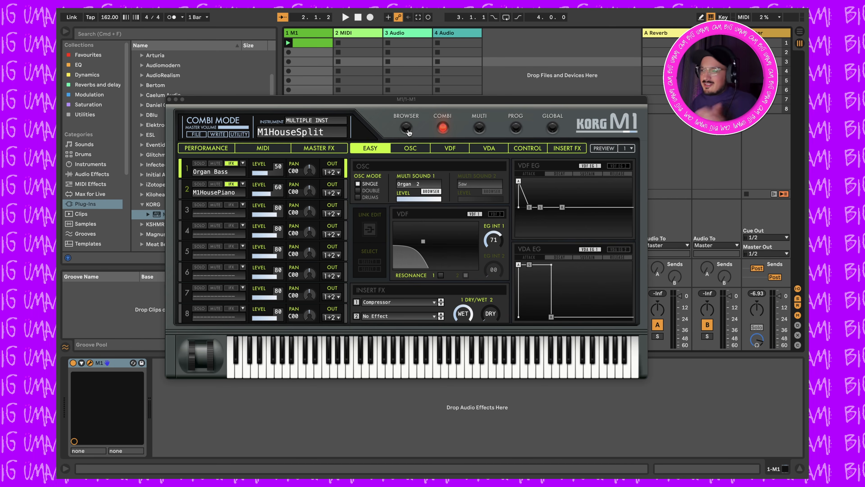
pyautogui.click(169, 99)
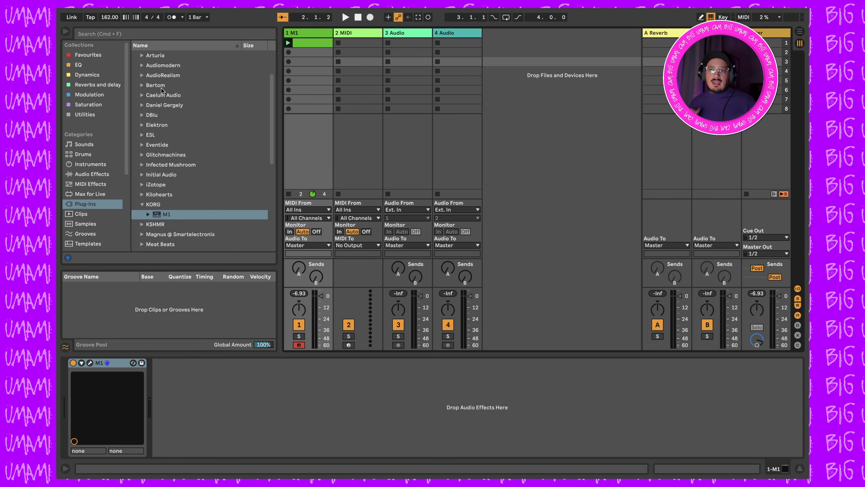
# Replace the M1 on the first track with Nils Schneider's Nils' K1v plug-in and enlarge its window
pyautogui.click(309, 43)
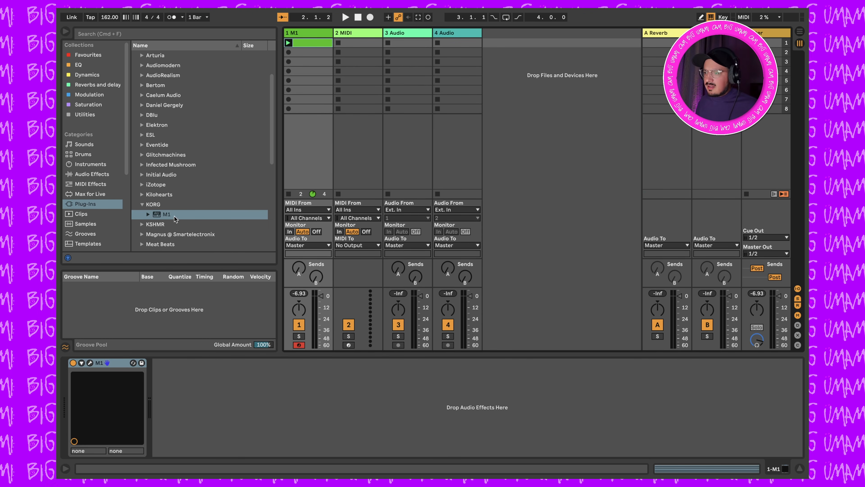
pyautogui.scroll(-5, 173, 194)
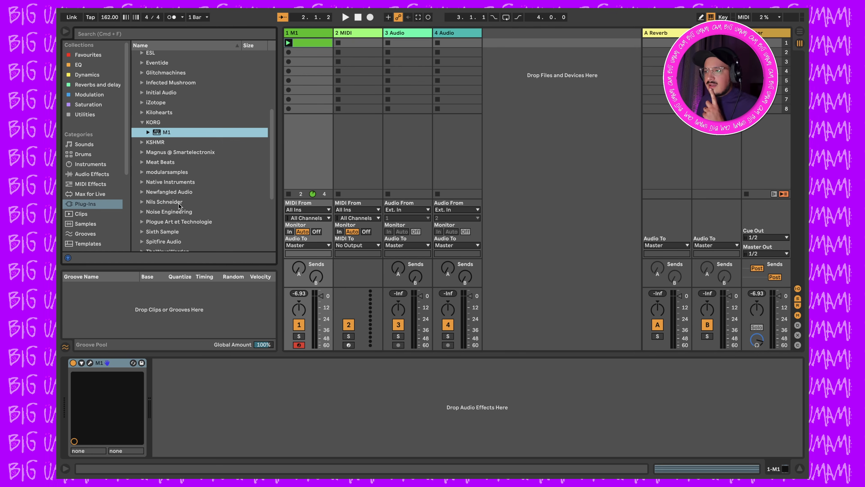
pyautogui.click(142, 202)
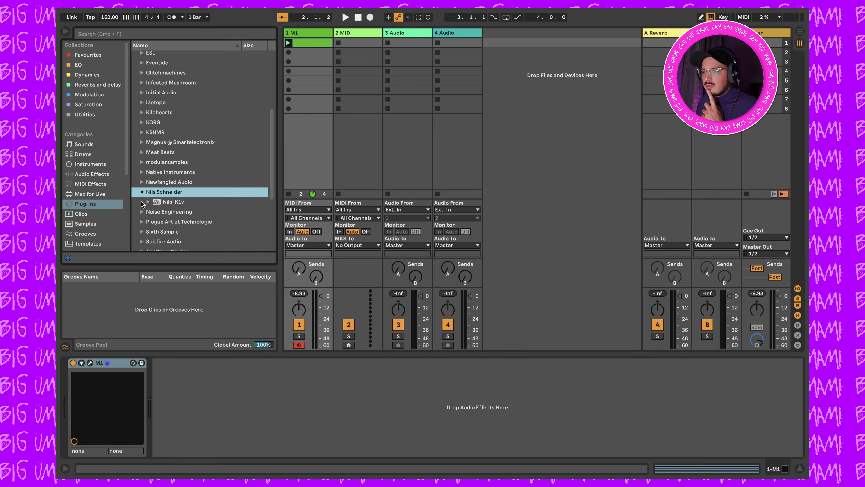
pyautogui.doubleClick(166, 203)
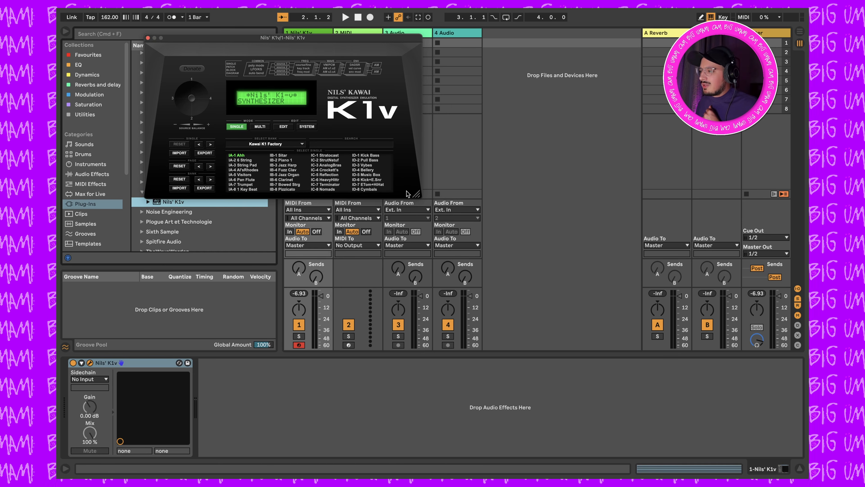
pyautogui.moveTo(416, 195); pyautogui.dragTo(602, 307)
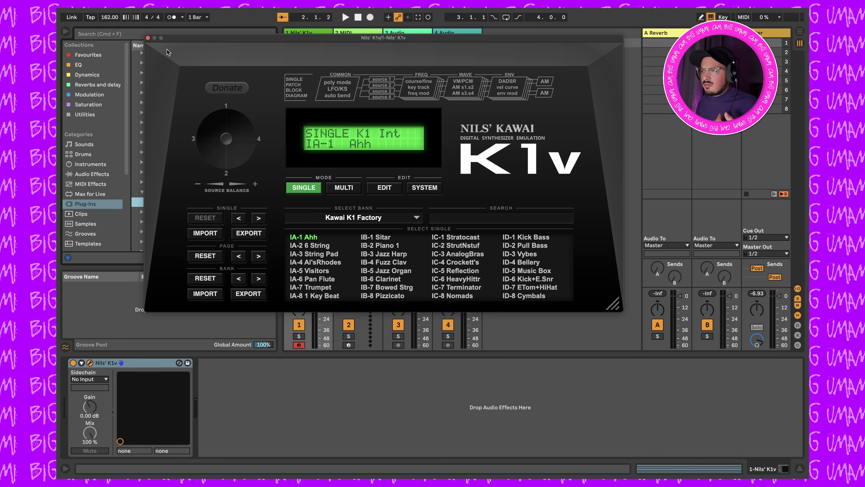
# Play the clip through the K1v's Ahh preset, reopen the synth window and stop playback
pyautogui.click(148, 38)
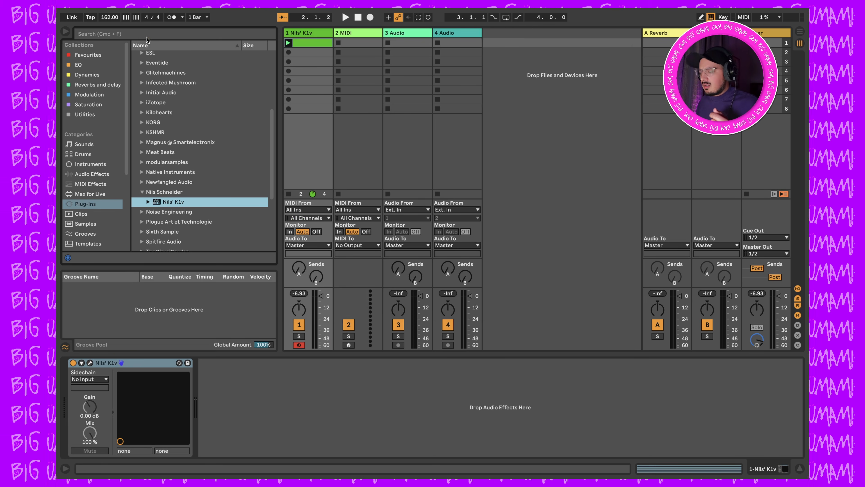
pyautogui.press('space')
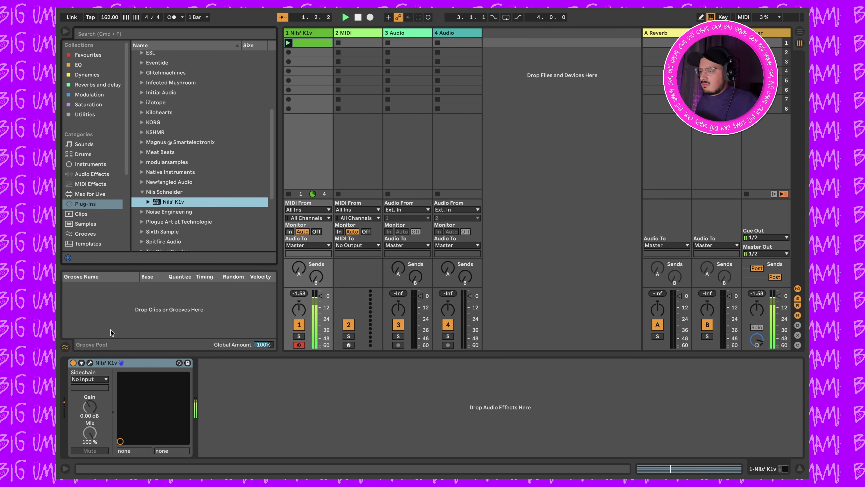
pyautogui.click(90, 363)
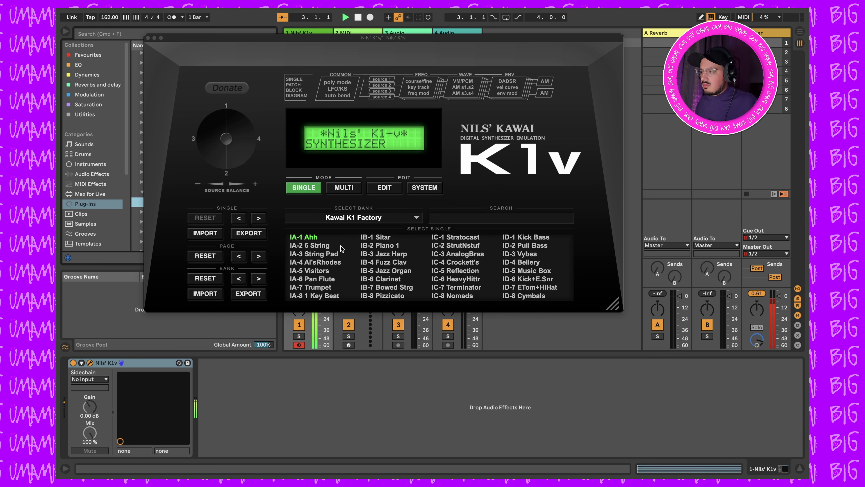
pyautogui.press('space')
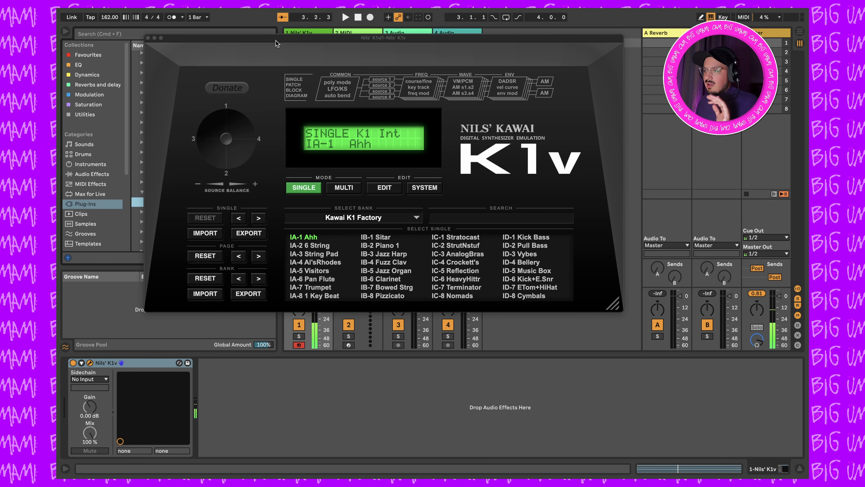
pyautogui.moveTo(280, 45); pyautogui.dragTo(316, 82)
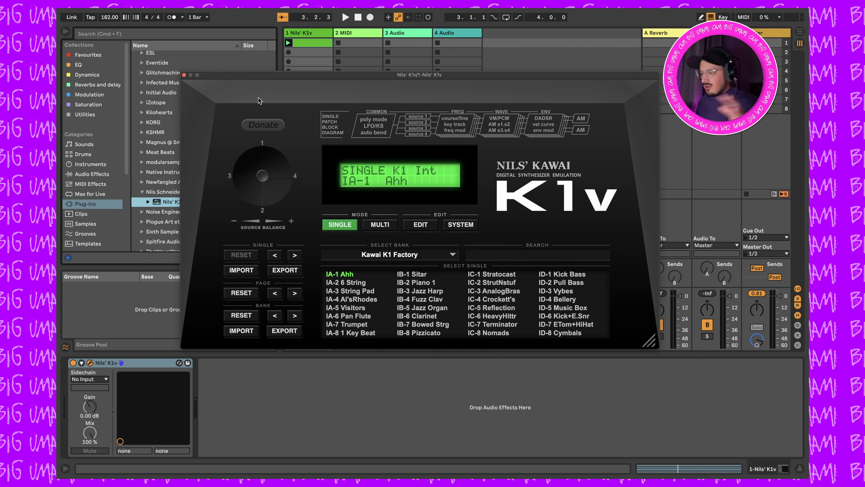
# Audition the K1v single presets 6 String, String Pad, Vybes and Bellery, and the multi preset PEACEFUL during playback
pyautogui.click(360, 284)
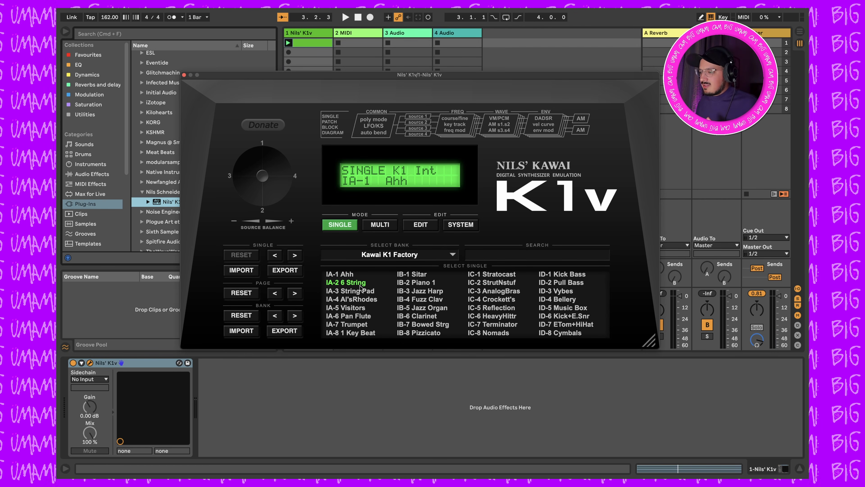
pyautogui.press('space')
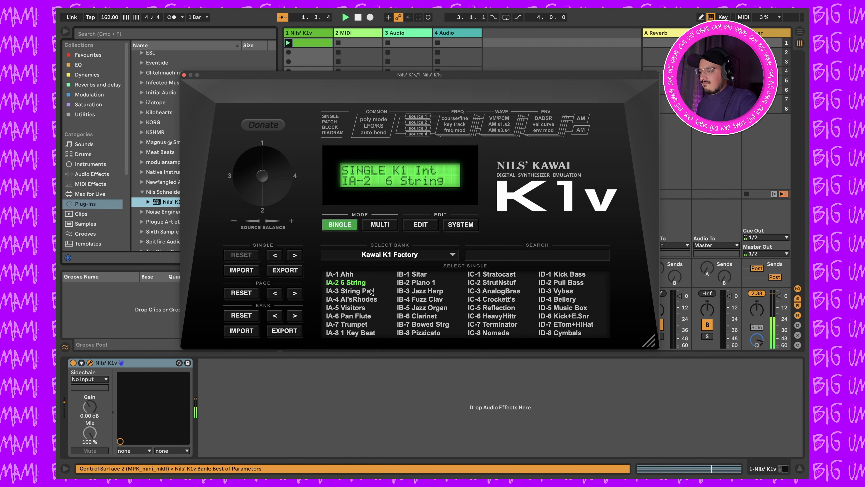
pyautogui.click(370, 291)
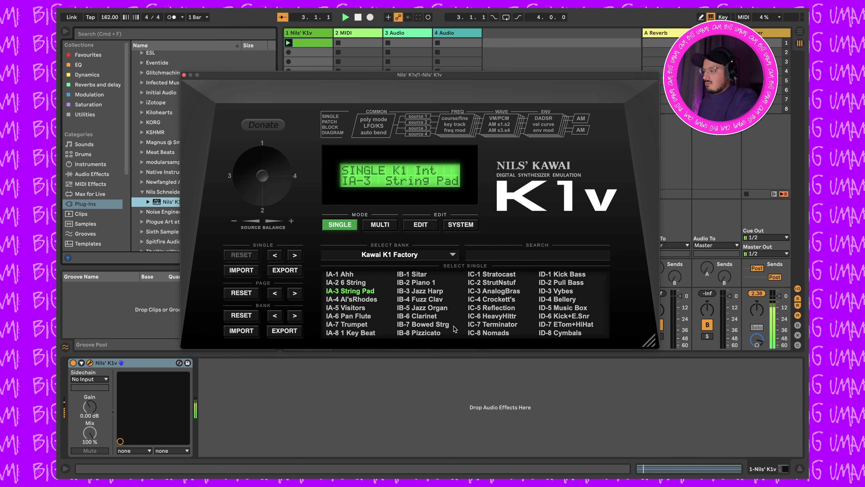
pyautogui.click(563, 292)
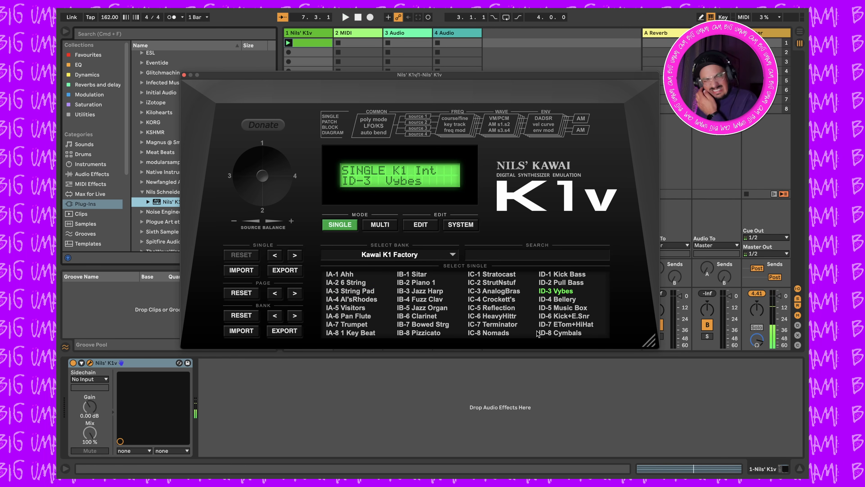
pyautogui.click(577, 300)
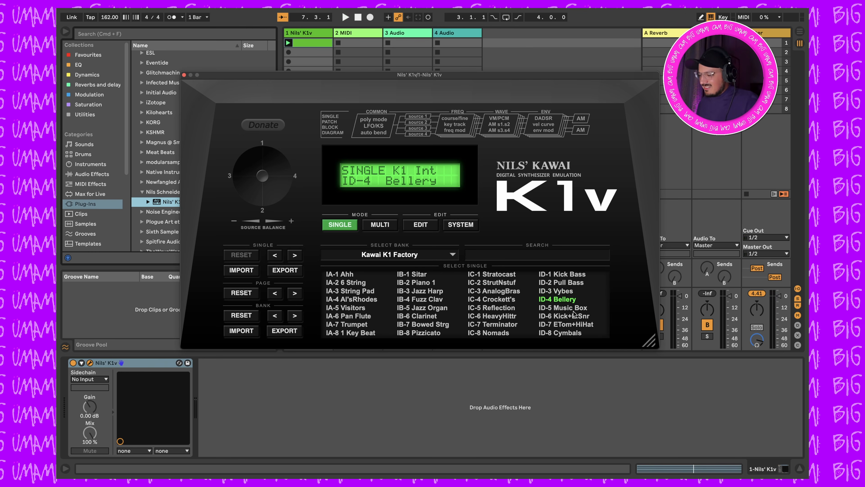
pyautogui.press('space')
pyautogui.click(581, 308)
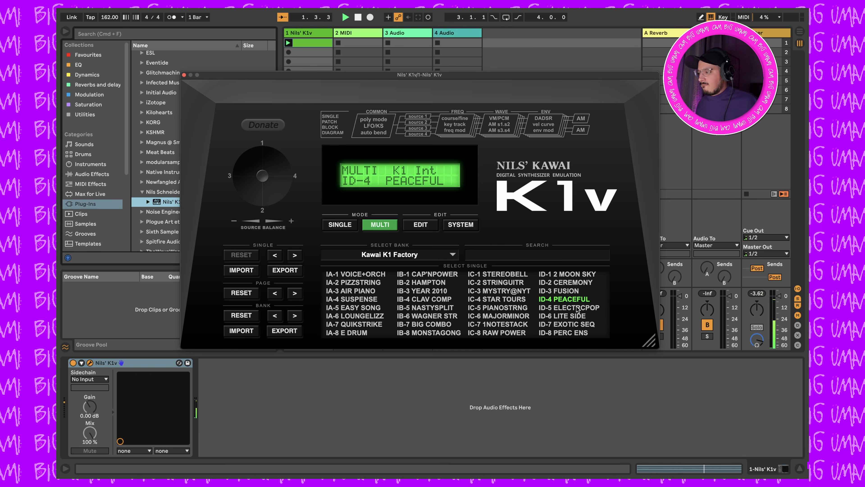
# Audition the K1v multi presets ELECTRCPOP, BIG COMBO, STEREOBELL, 2 MOON SKY and EXOTIC SEQ during playback
pyautogui.click(577, 310)
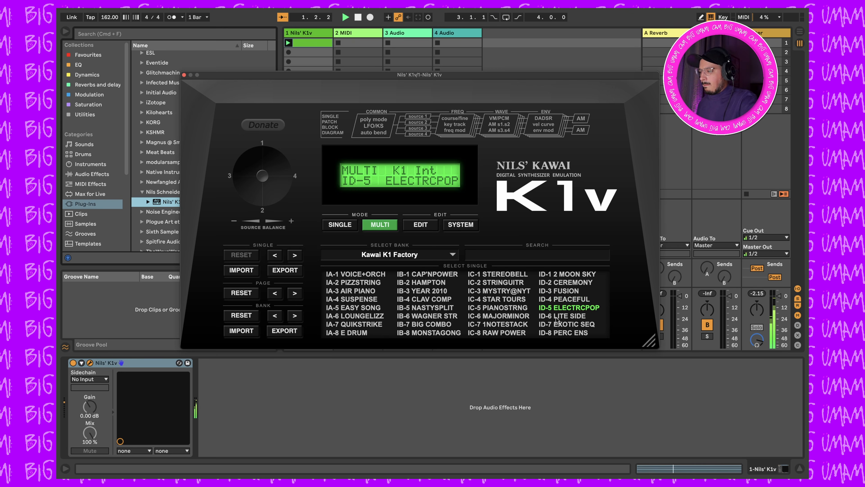
pyautogui.click(436, 326)
pyautogui.click(505, 275)
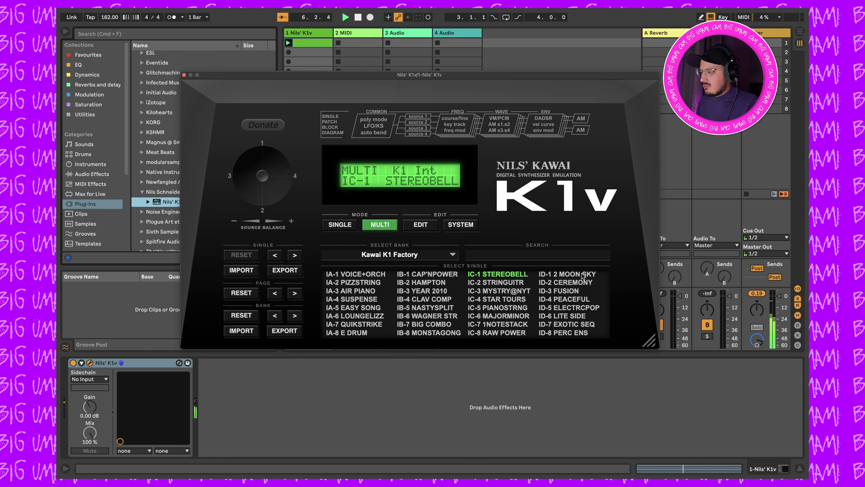
pyautogui.click(583, 274)
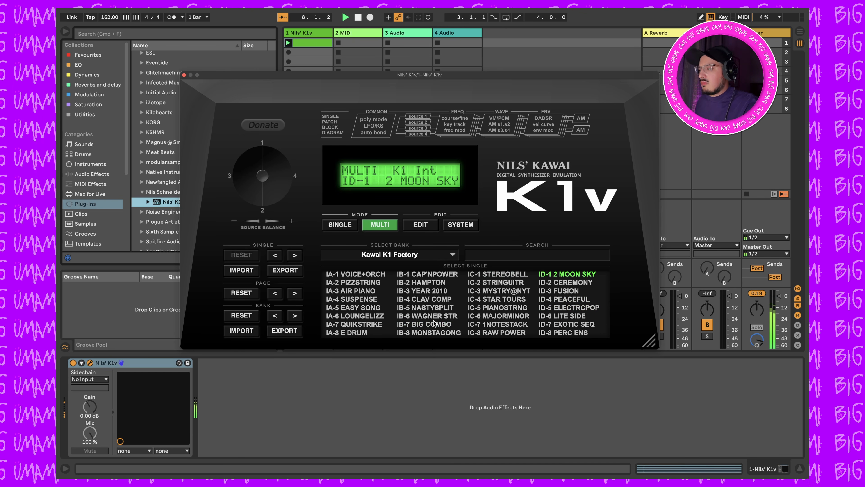
pyautogui.click(573, 324)
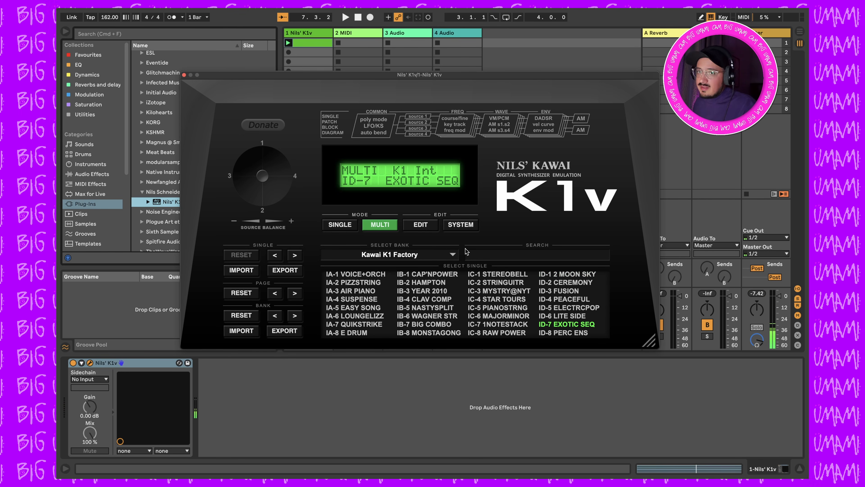
# Switch the K1v to the K1 ROM Card A1-01 bank, play the clip through the CLASSICSTR multi preset and close the synth window
pyautogui.click(453, 256)
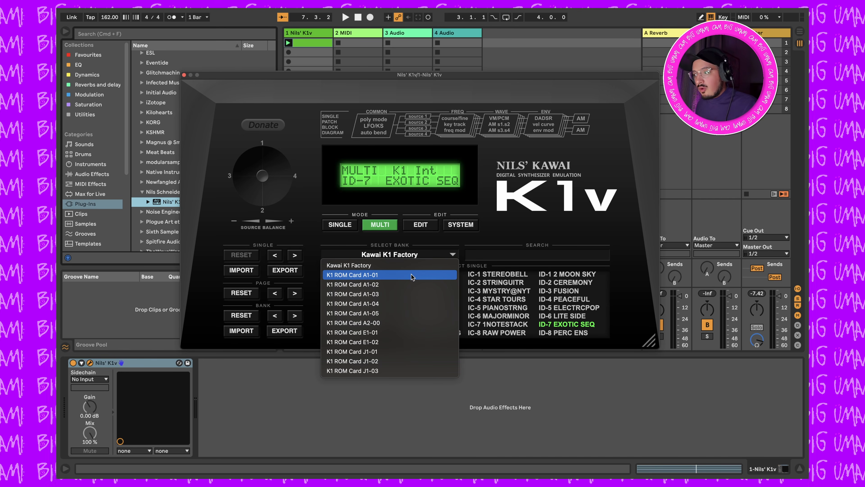
pyautogui.click(386, 277)
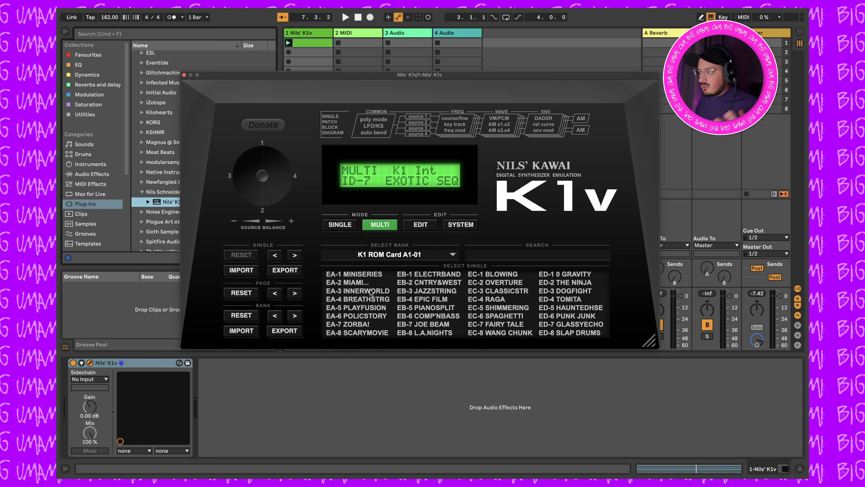
pyautogui.click(508, 293)
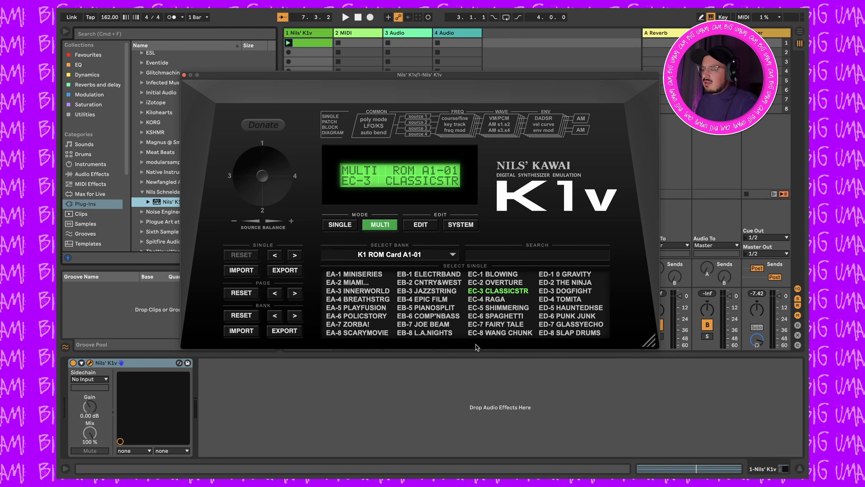
pyautogui.press('space')
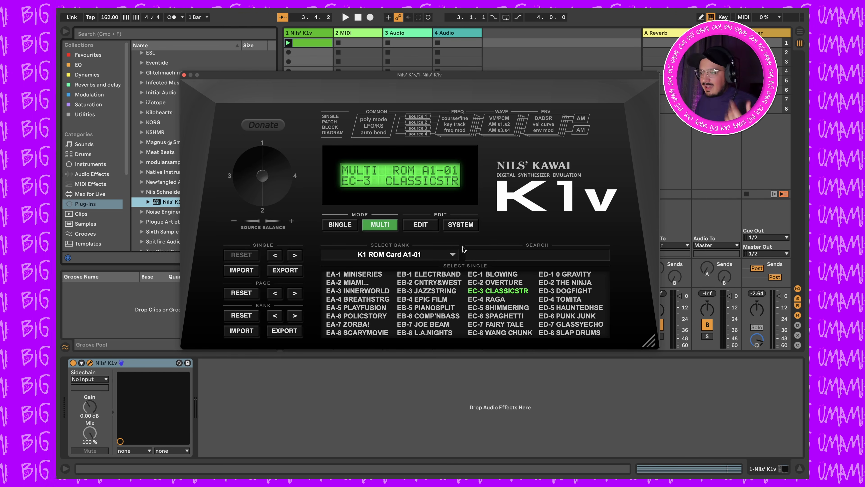
pyautogui.click(184, 75)
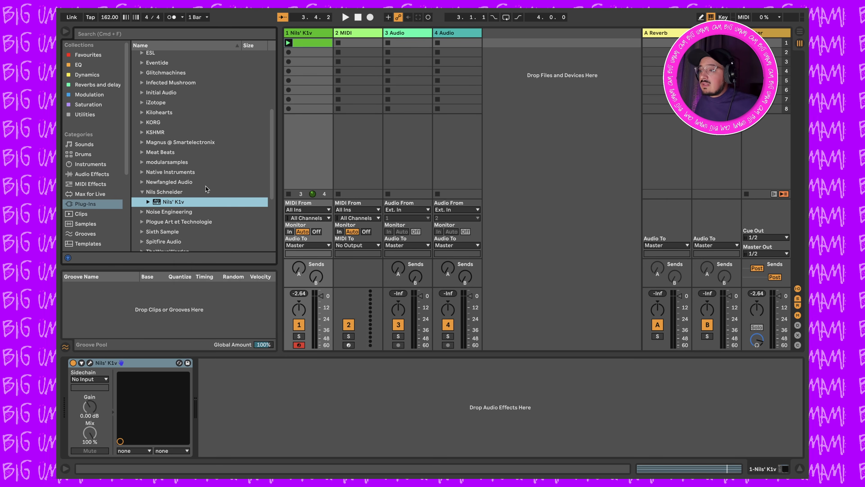
# Replace the K1v on the first track with Native Instruments' Absynth 5 plug-in
pyautogui.scroll(5, 154, 132)
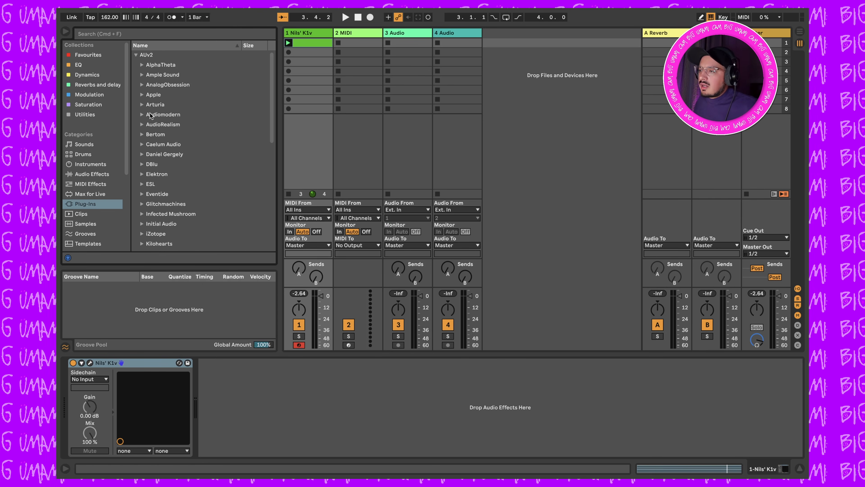
pyautogui.scroll(-5, 171, 214)
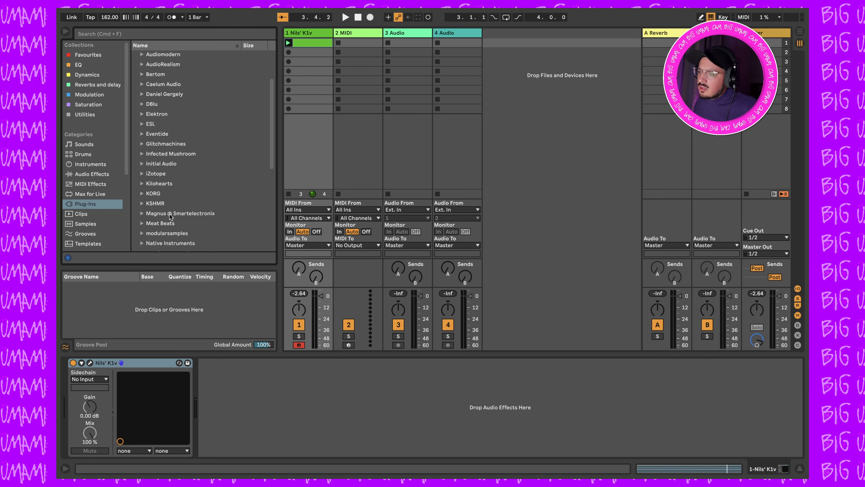
pyautogui.click(142, 218)
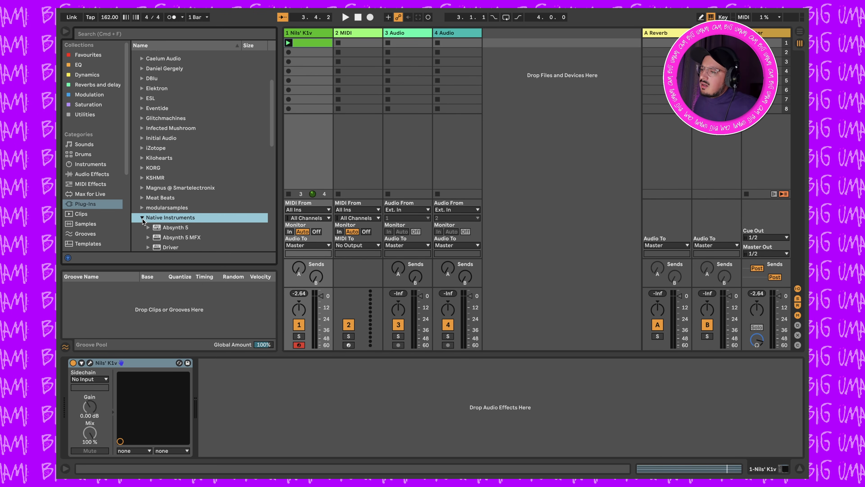
pyautogui.click(181, 105)
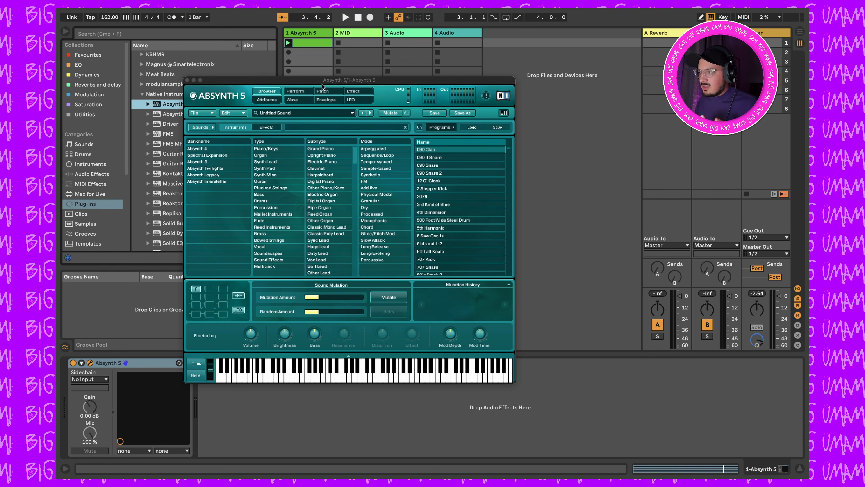
# Set oscillator A of the untitled Absynth patch to Granular
pyautogui.click(322, 91)
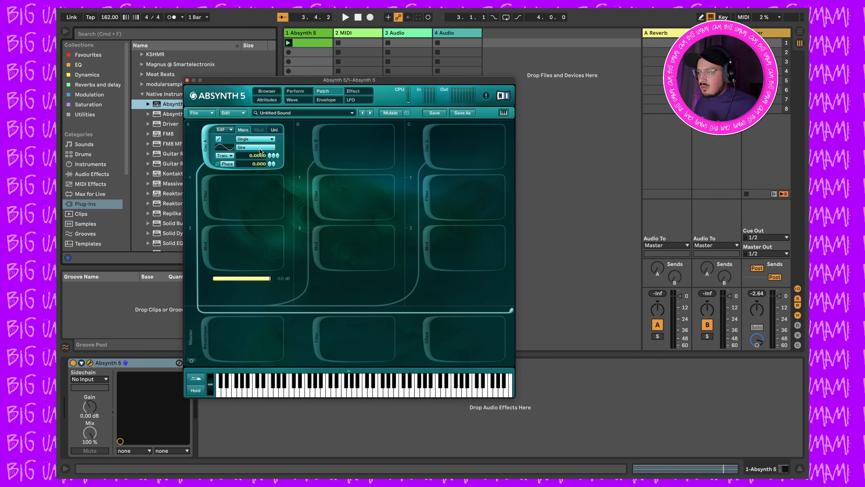
pyautogui.click(254, 141)
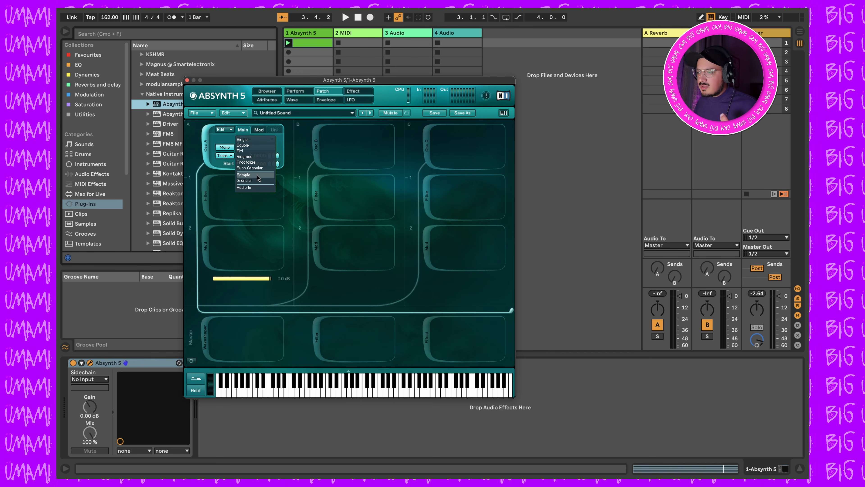
pyautogui.click(244, 180)
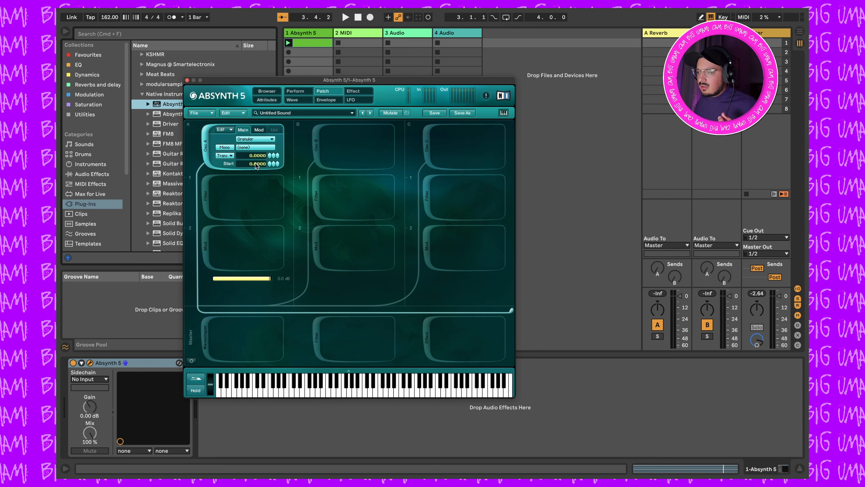
# Filter Absynth's sounds by the Synth Pad type and audition Absolute Zero, Afternoon Daydream and Alien Brass during playback
pyautogui.click(273, 91)
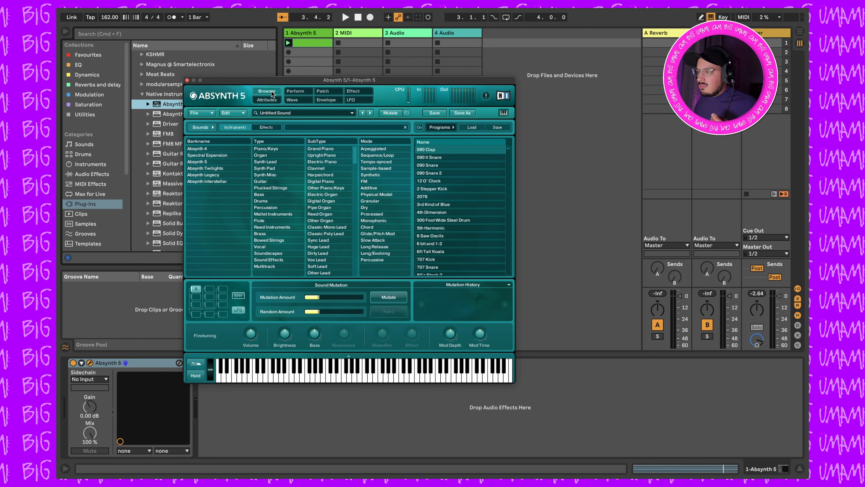
pyautogui.click(270, 168)
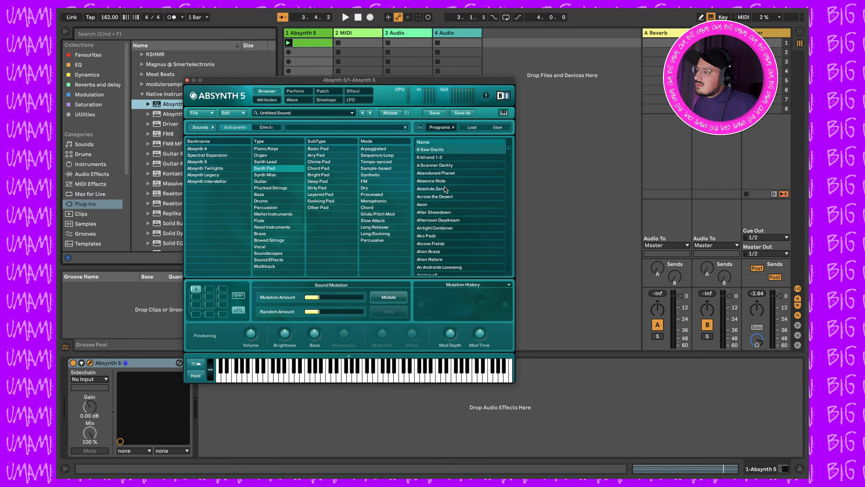
pyautogui.click(443, 188)
pyautogui.press('space')
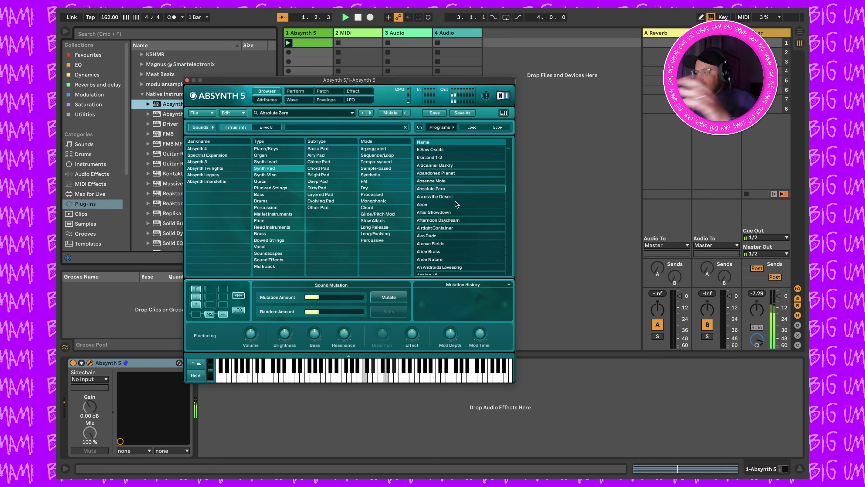
pyautogui.click(442, 221)
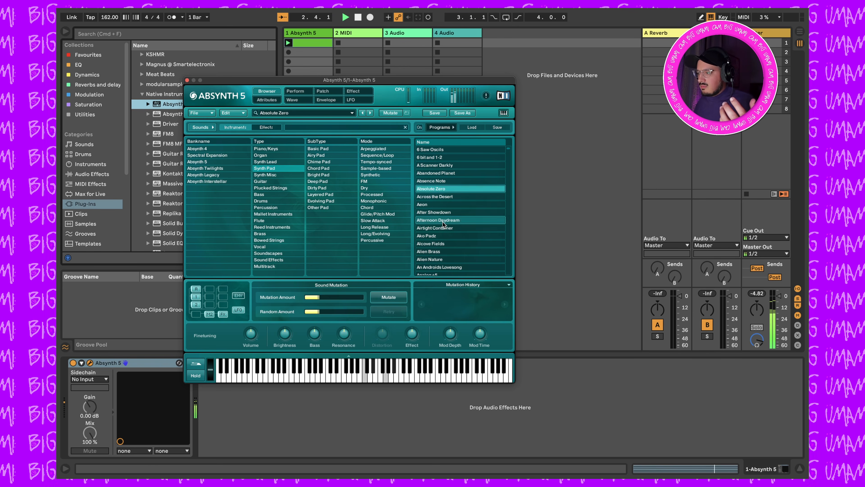
# Audition the Synth Pad sounds Arctic Strings and Atlantide, load Aurora Digitales and close the Absynth window
pyautogui.scroll(-5, 435, 260)
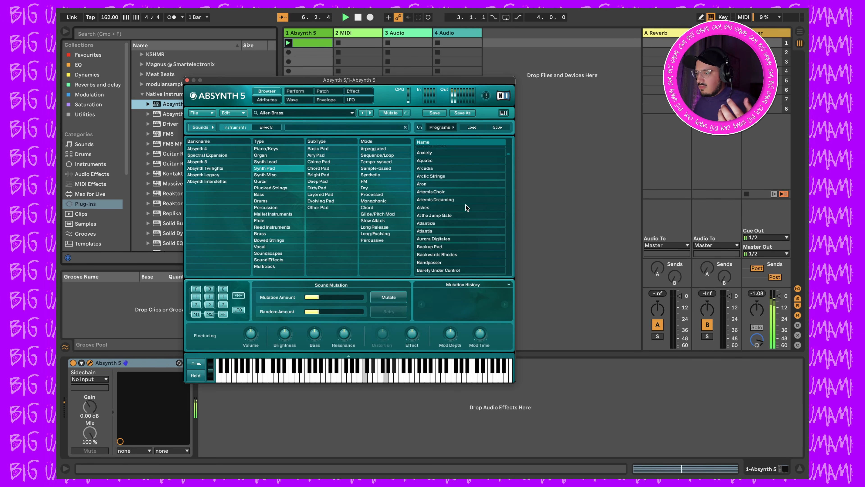
pyautogui.click(451, 176)
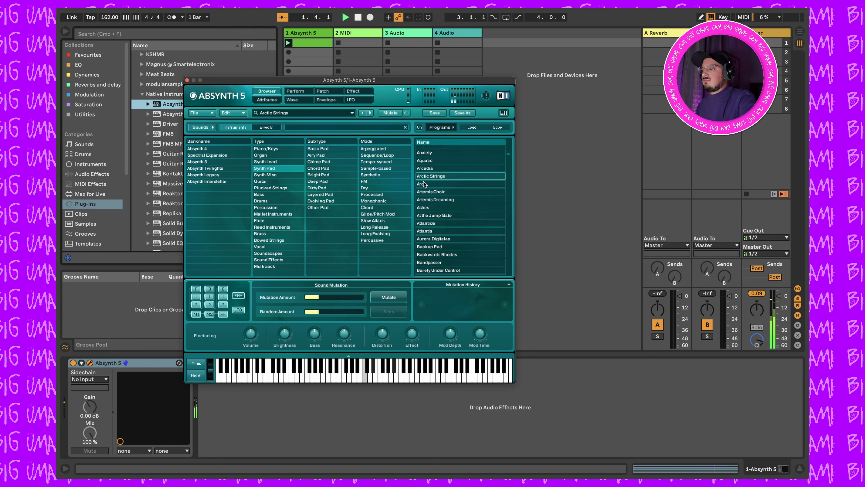
pyautogui.click(456, 224)
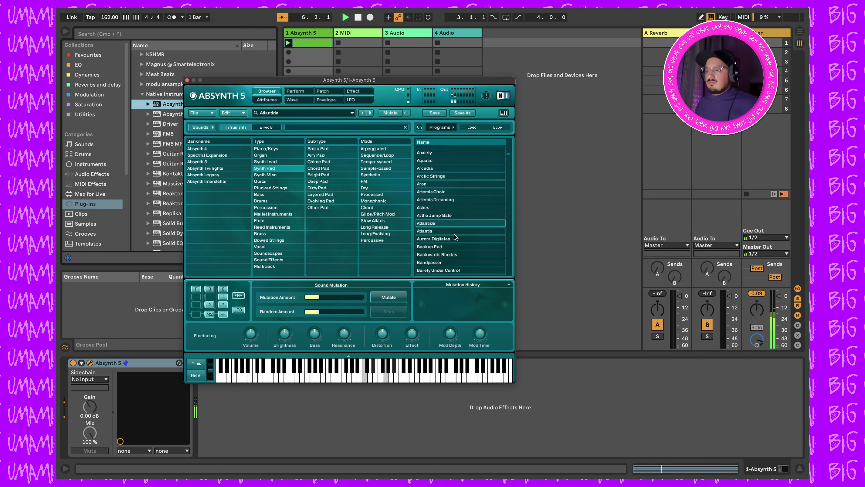
pyautogui.click(453, 239)
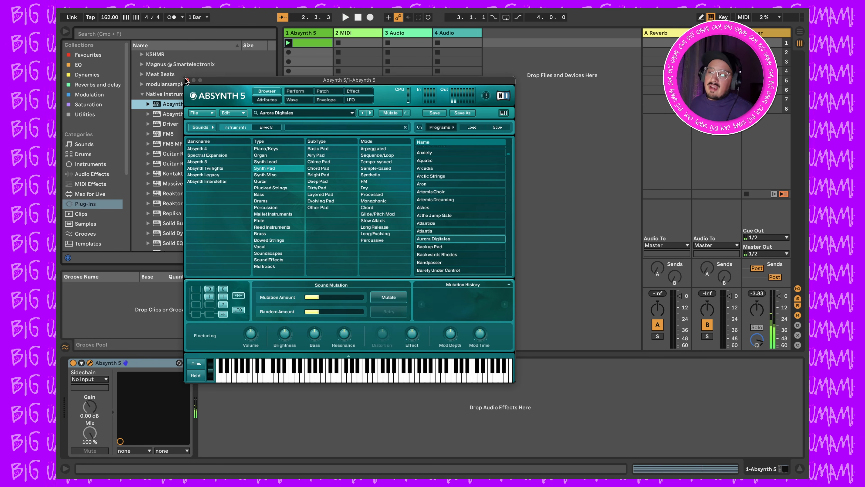
pyautogui.scroll(-5, 467, 229)
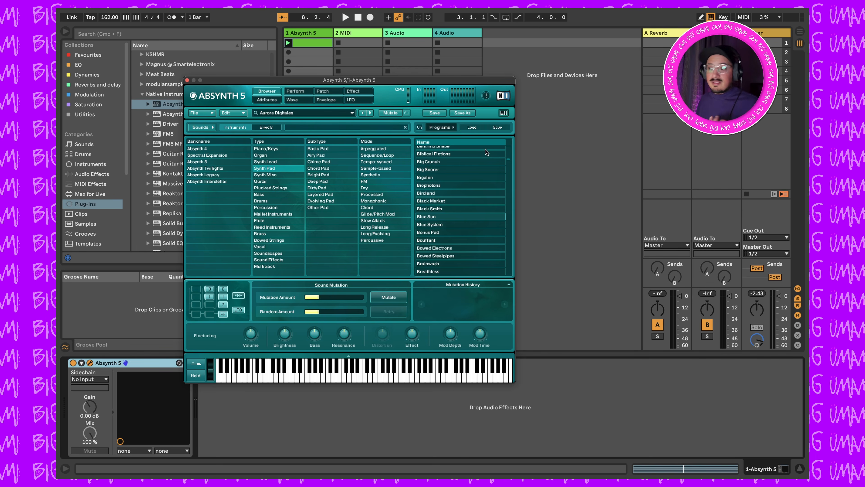
pyautogui.click(187, 80)
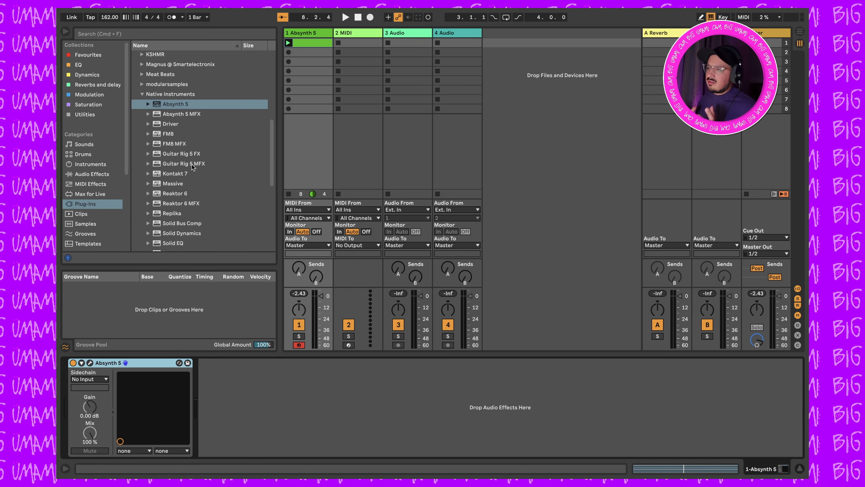
pyautogui.scroll(-5, 193, 183)
pyautogui.scroll(5, 178, 153)
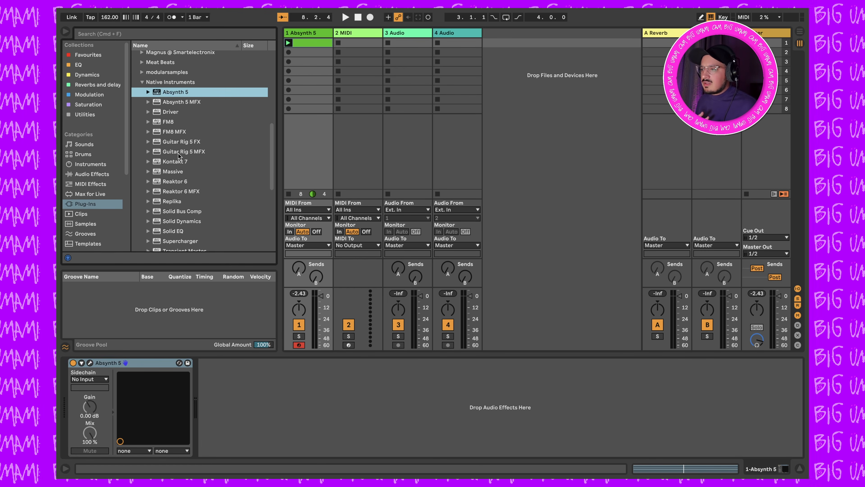
pyautogui.scroll(-4, 187, 175)
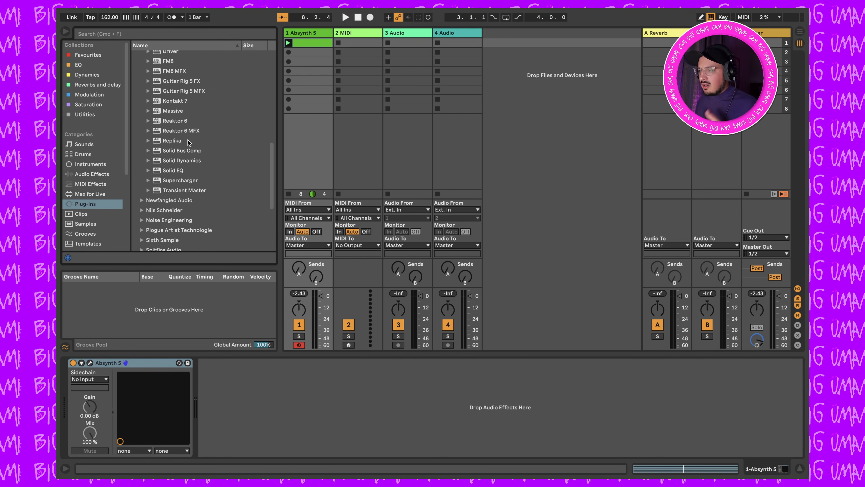
pyautogui.scroll(4, 188, 143)
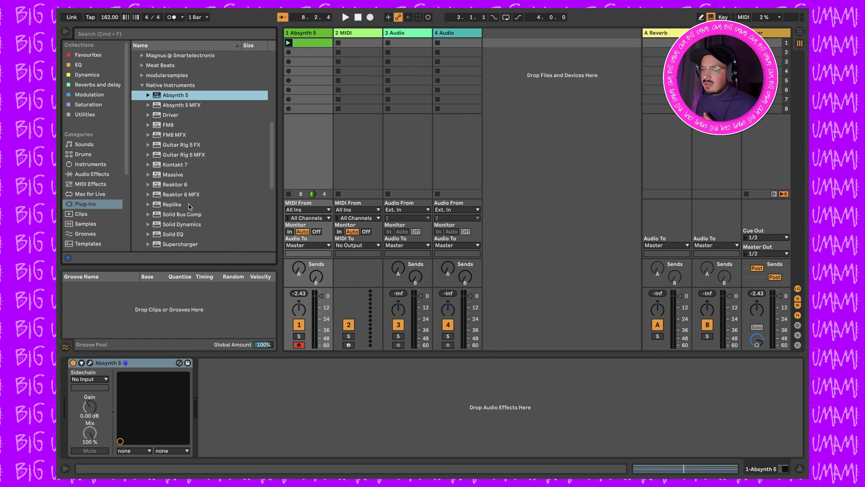
pyautogui.scroll(15, 189, 204)
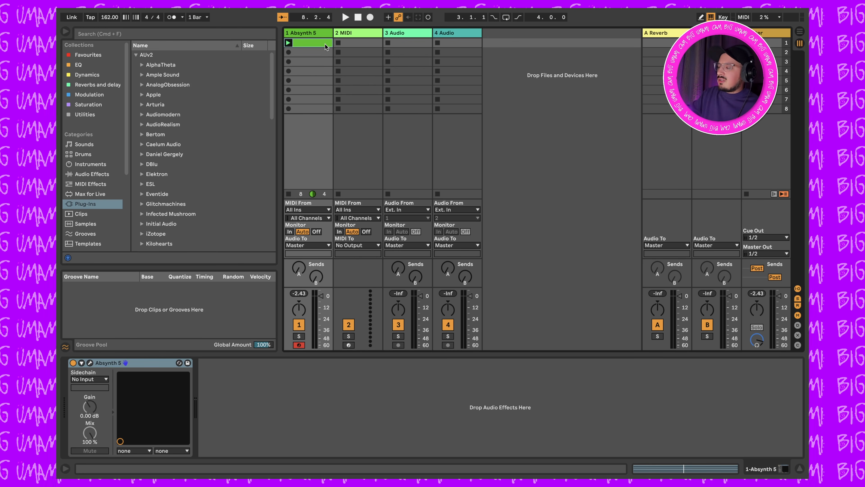
# Replace the Absynth track's clip with a new one-bar MIDI clip and write a chord of C3, E3, G3 and B3 at its start
pyautogui.press('Delete')
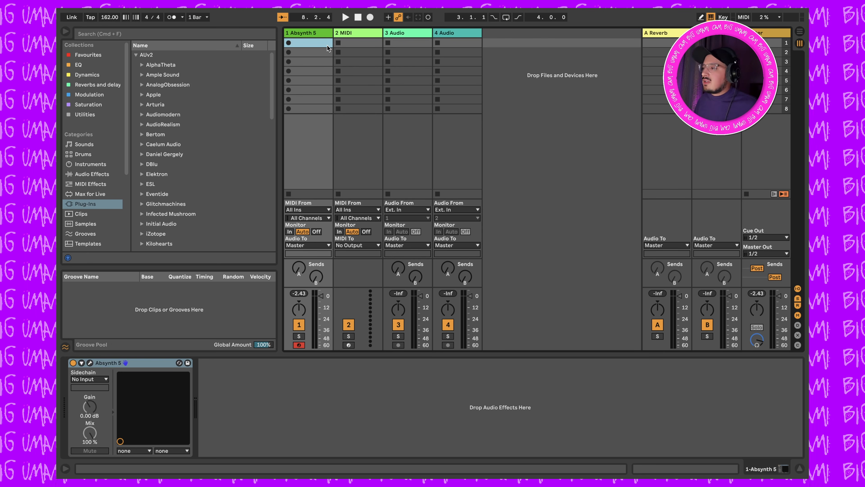
pyautogui.doubleClick(327, 46)
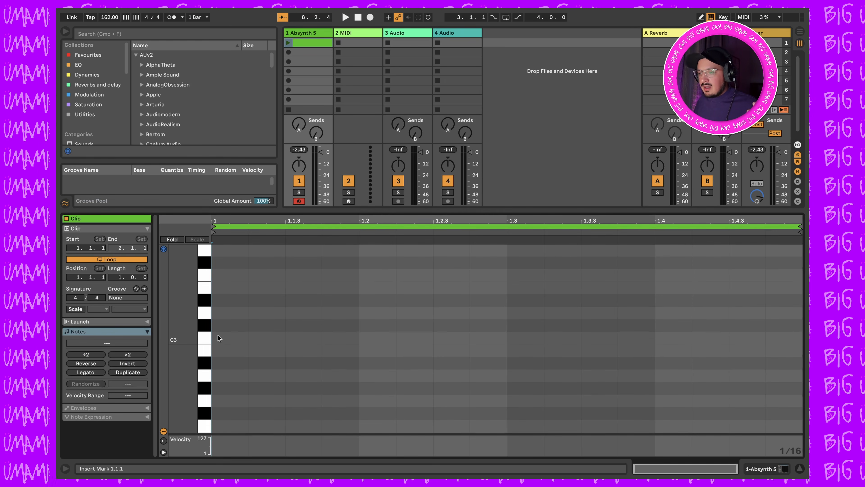
pyautogui.doubleClick(223, 339)
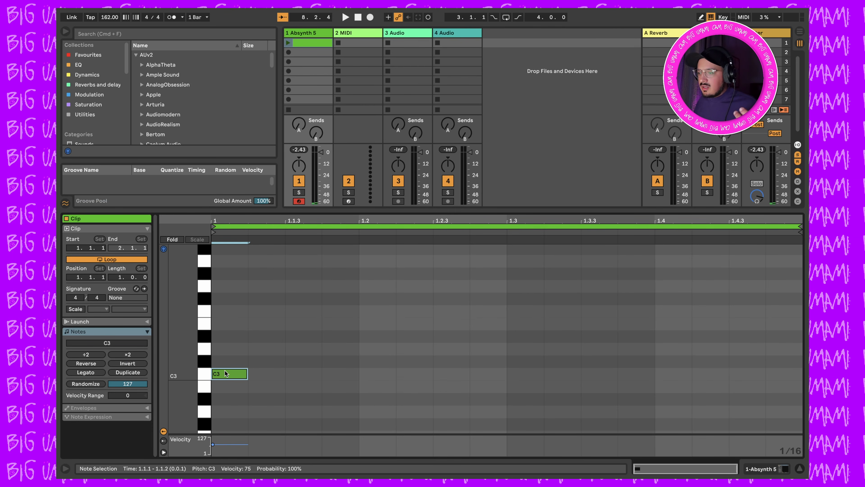
pyautogui.doubleClick(236, 328)
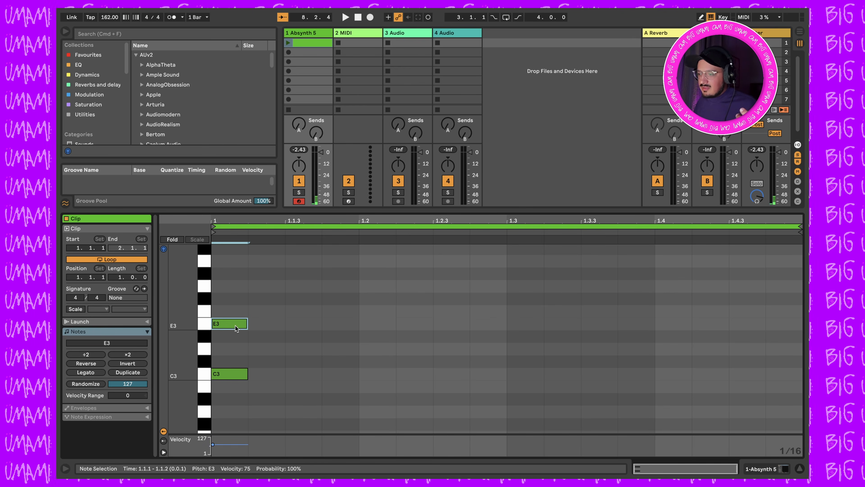
pyautogui.doubleClick(240, 289)
pyautogui.scroll(3, 243, 288)
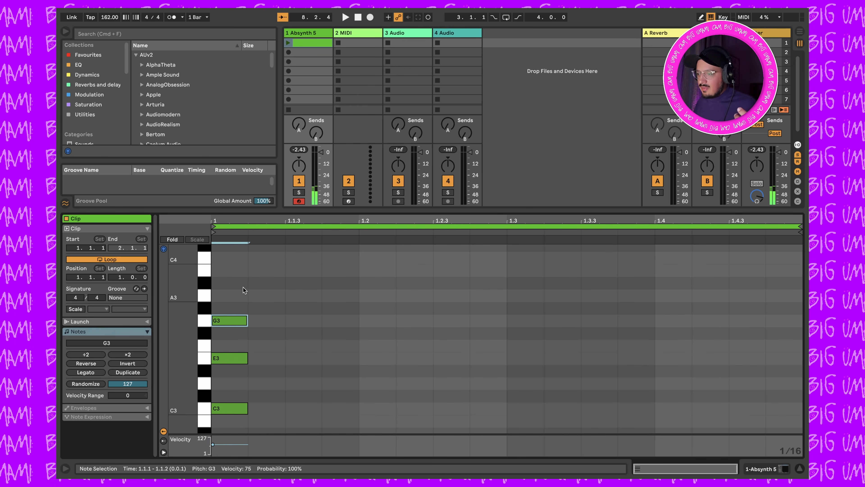
pyautogui.doubleClick(244, 271)
# Extend all four chord notes to one and a quarter beats and audition the clip
pyautogui.click(299, 266)
pyautogui.moveTo(299, 266); pyautogui.dragTo(388, 406)
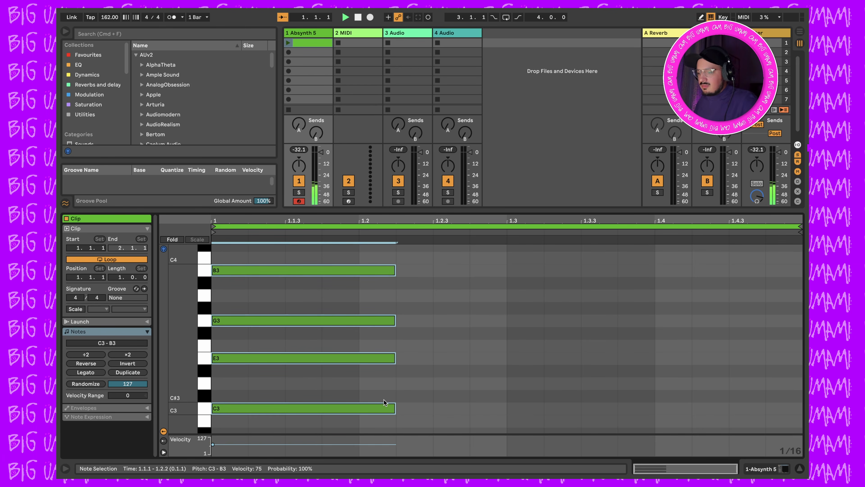
pyautogui.click(289, 43)
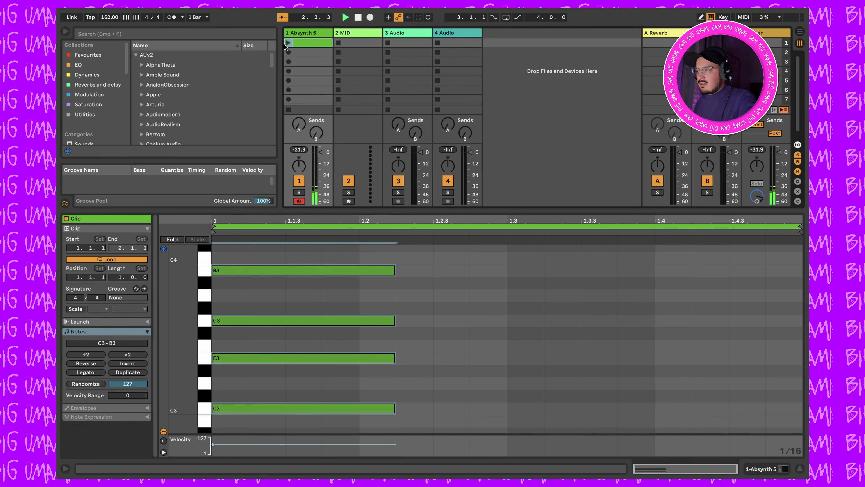
pyautogui.scroll(5, 432, 290)
pyautogui.press('space')
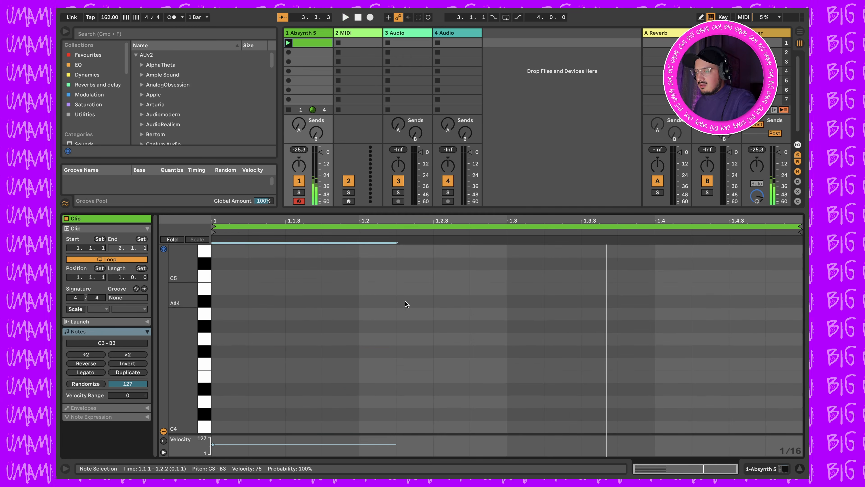
# Copy the chord's B3 note up three semitones to add a D4 on top
pyautogui.scroll(-6, 405, 301)
pyautogui.scroll(2, 320, 302)
pyautogui.moveTo(396, 260); pyautogui.dragTo(364, 305)
pyautogui.scroll(1, 364, 304)
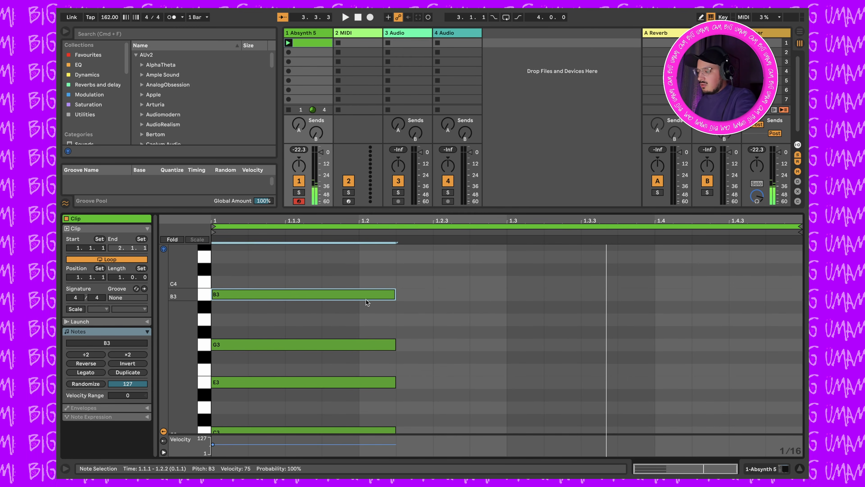
pyautogui.press('Up')
pyautogui.press('Up')
pyautogui.press('Up')
pyautogui.scroll(3, 367, 297)
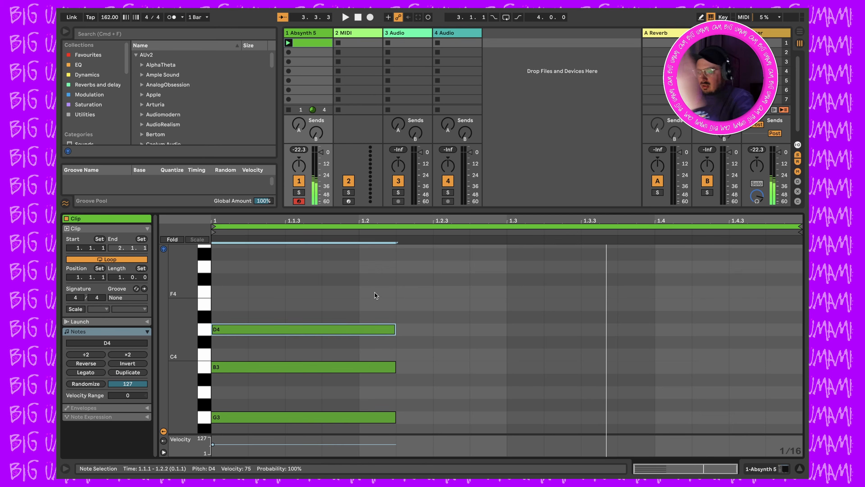
# Move the D4 note down an octave to D3, keeping the other notes' length, and audition the chord
pyautogui.scroll(-5, 374, 293)
pyautogui.scroll(5, 407, 279)
pyautogui.moveTo(424, 259); pyautogui.dragTo(366, 256)
pyautogui.hotkey('shift', 'Left')
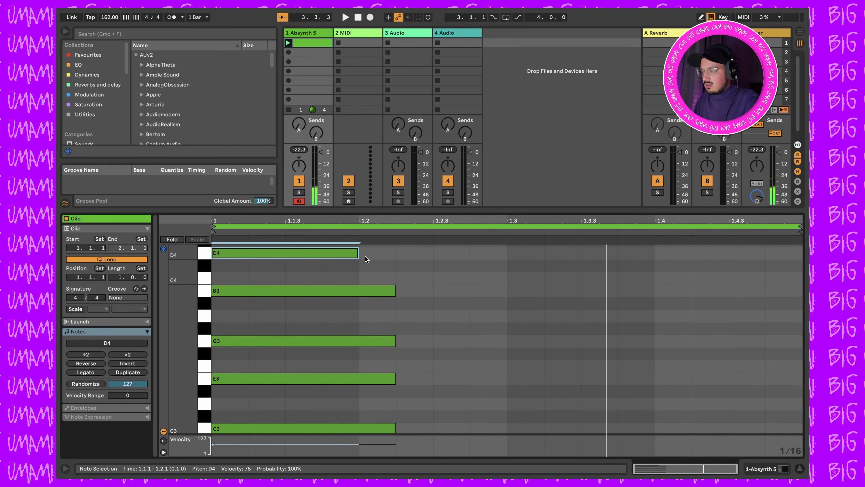
pyautogui.hotkey('shift', 'Right')
pyautogui.hotkey('shift', 'Down')
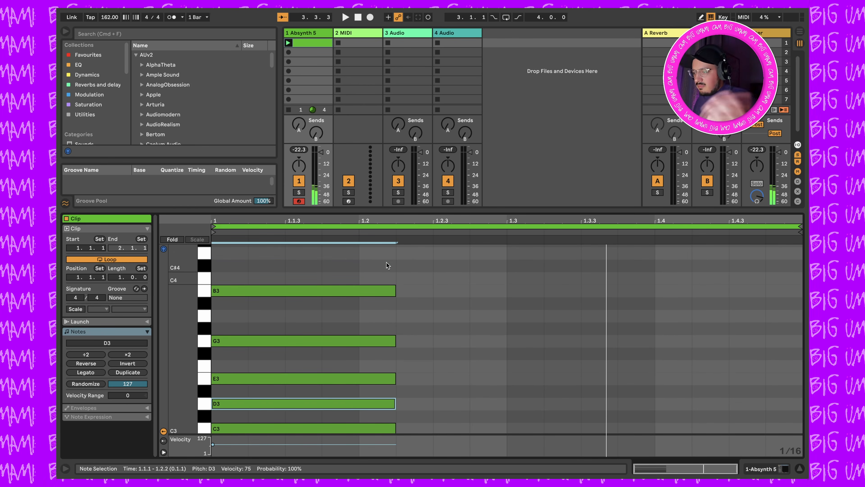
pyautogui.press('space')
pyautogui.press('space')
# Extend all the chord notes to fill the whole one-bar clip
pyautogui.moveTo(439, 287); pyautogui.dragTo(386, 376)
pyautogui.scroll(-5, 387, 376)
pyautogui.moveTo(395, 348); pyautogui.dragTo(797, 327)
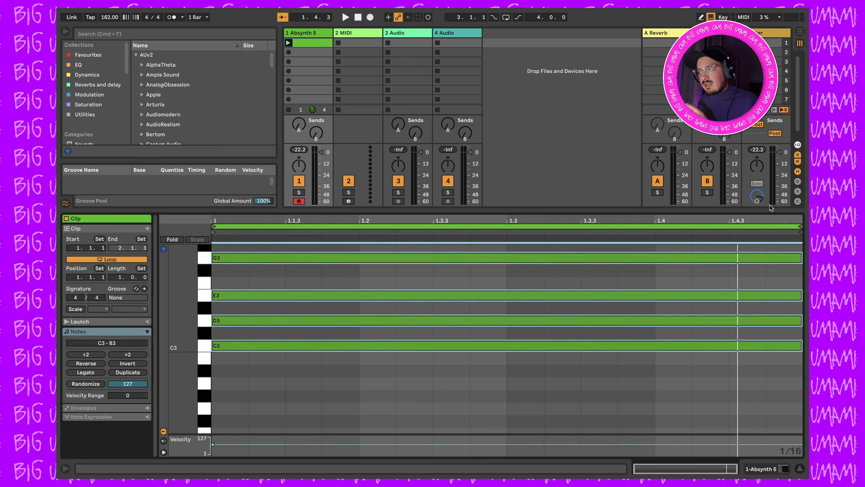
pyautogui.click(691, 210)
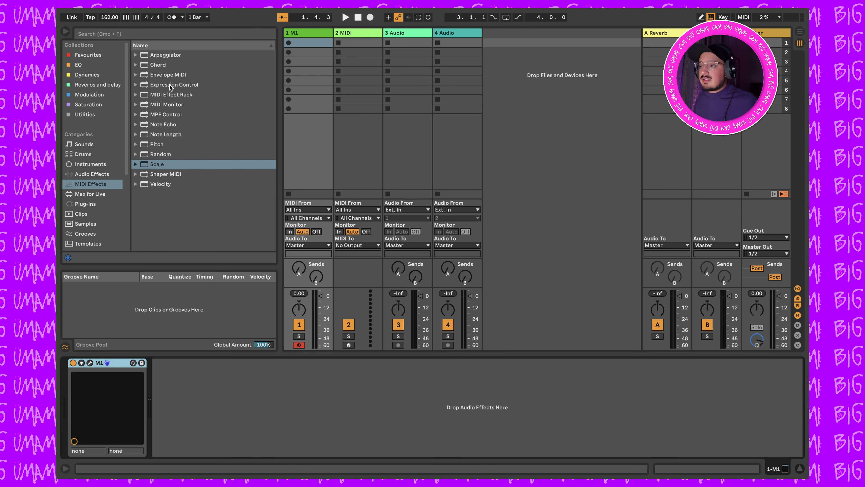
# Try the Chord MIDI effect in front of M1 with Shift 1 at +5 st, and remove it
pyautogui.click(199, 75)
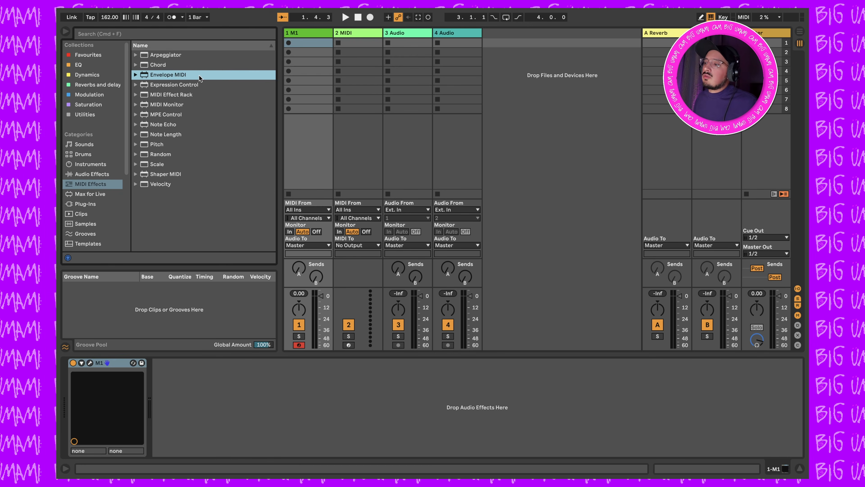
pyautogui.click(162, 65)
pyautogui.doubleClick(163, 65)
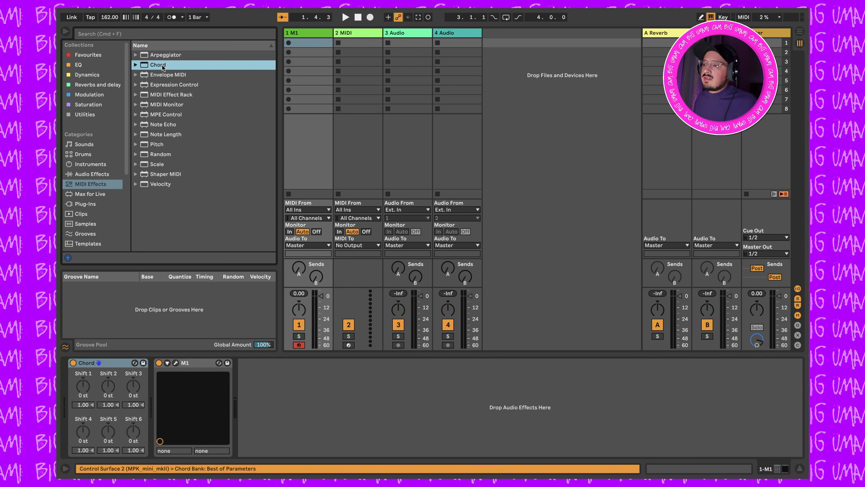
pyautogui.click(108, 366)
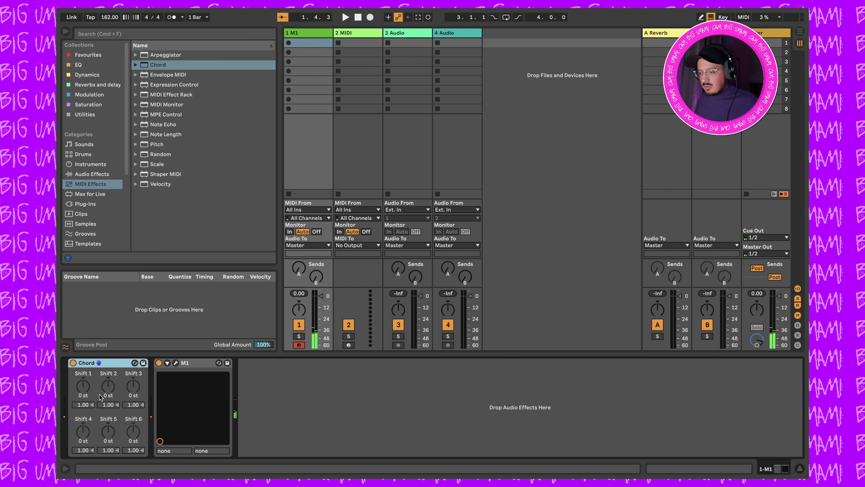
pyautogui.click(79, 393)
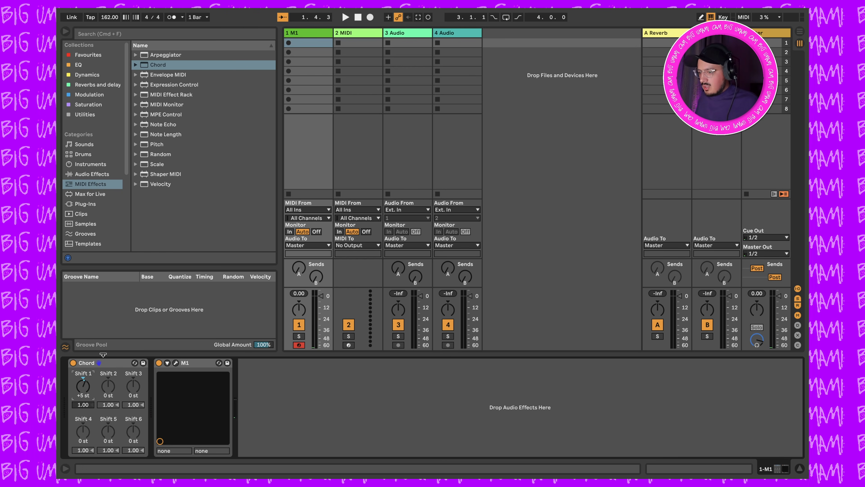
pyautogui.click(108, 365)
pyautogui.press('Delete')
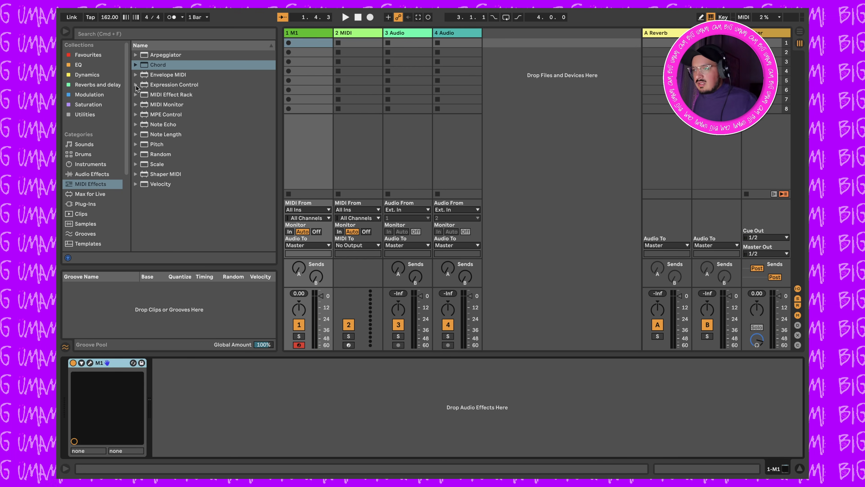
# Try the Chord effect's Major 7 Chord preset in front of M1, and remove it
pyautogui.click(136, 65)
pyautogui.doubleClick(175, 175)
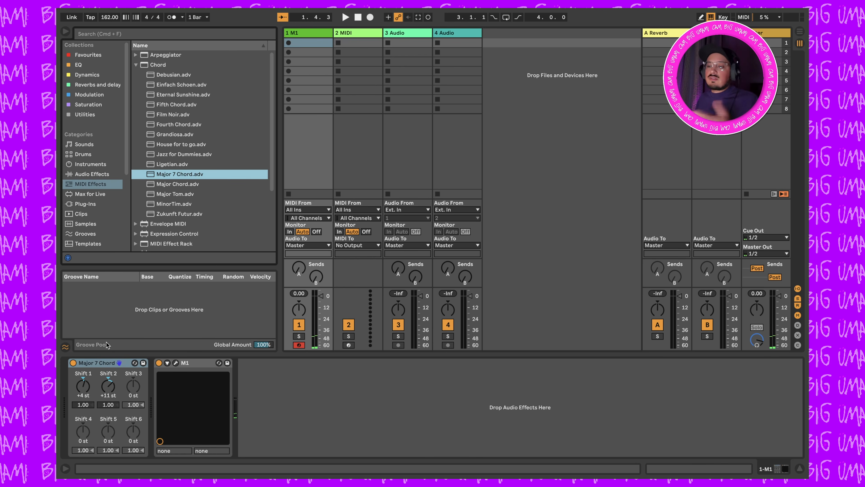
pyautogui.click(106, 364)
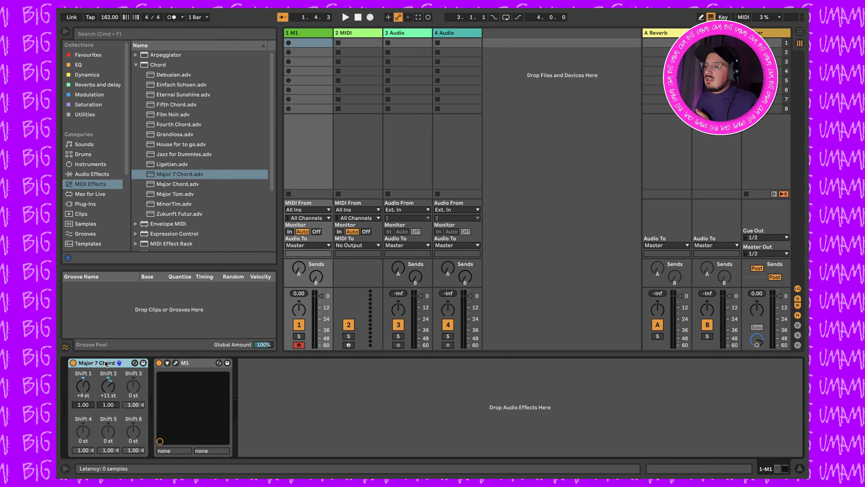
pyautogui.press('Delete')
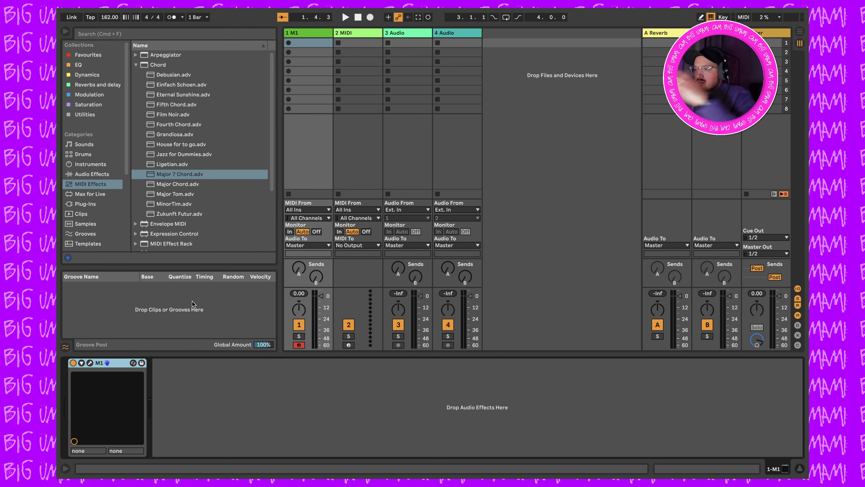
# Load Chord Generator.amxd from the MAX 4 LIVE Folder in front of M1
pyautogui.scroll(-1, 93, 205)
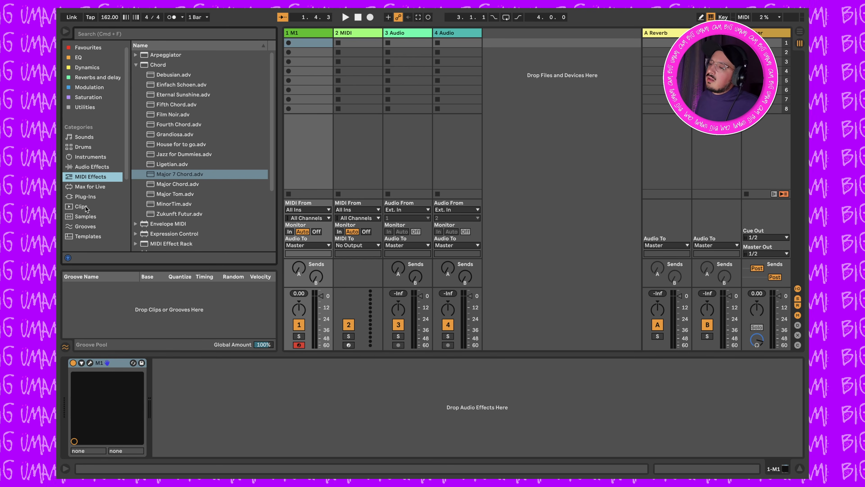
pyautogui.click(95, 187)
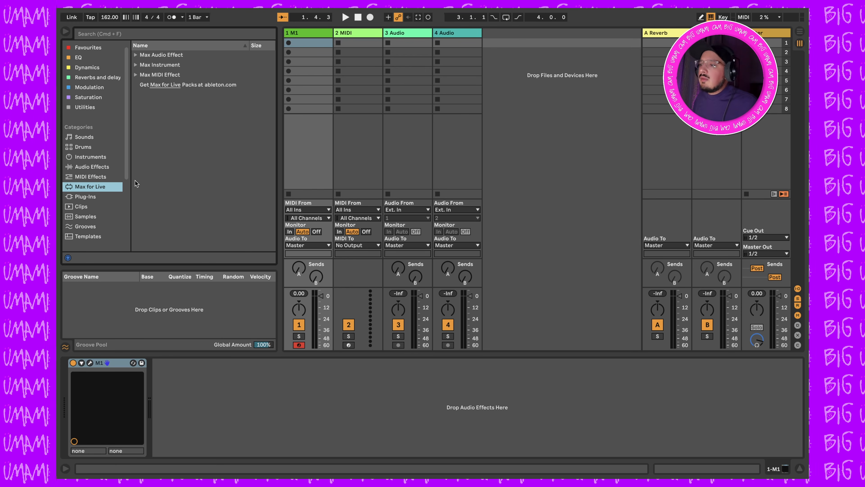
pyautogui.scroll(-4, 104, 185)
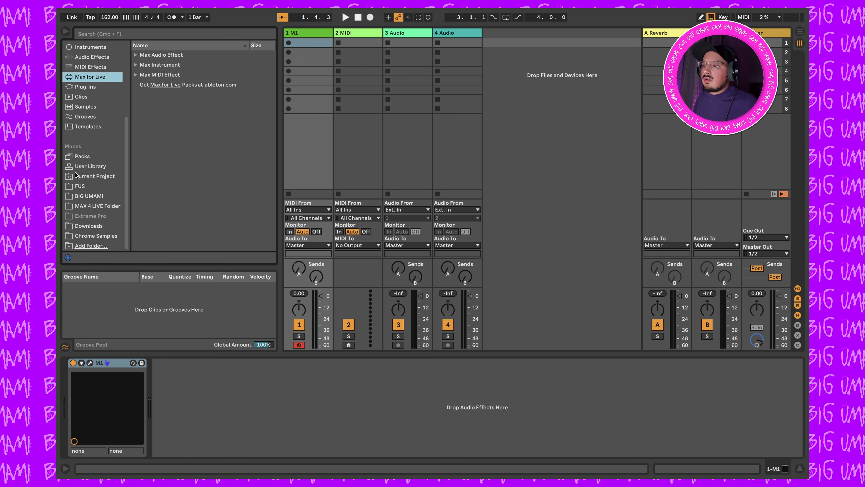
pyautogui.click(104, 186)
pyautogui.click(98, 205)
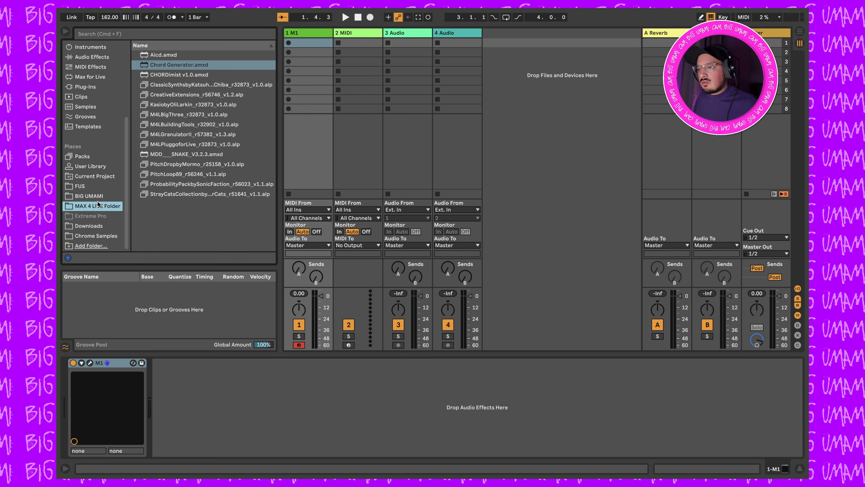
pyautogui.doubleClick(173, 64)
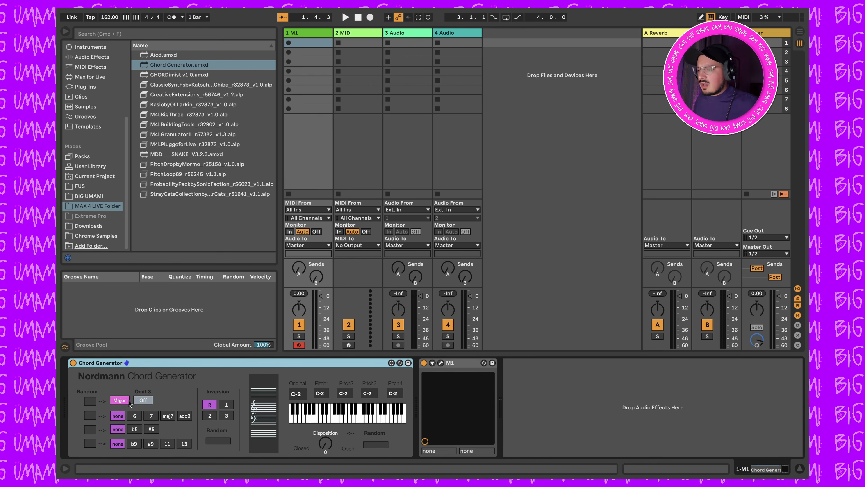
# Set the Chord Generator to a Minor chord with add9 and 13, trying the altered fifths before leaving them at none
pyautogui.click(120, 400)
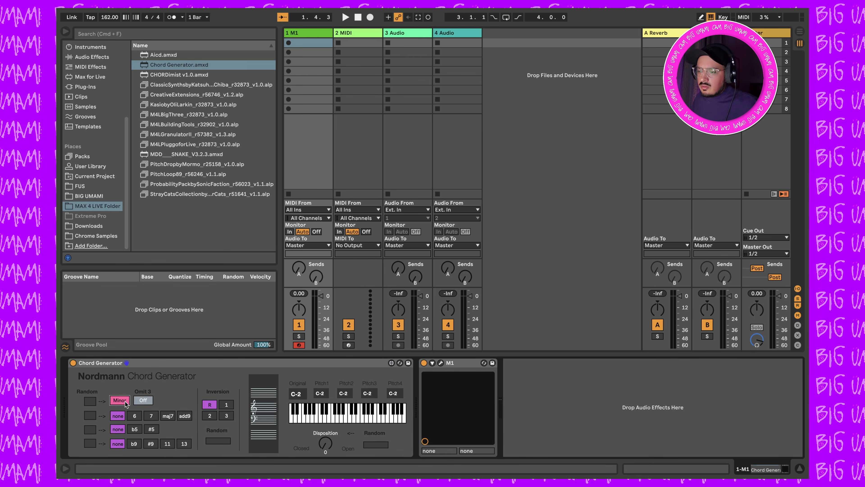
pyautogui.click(152, 416)
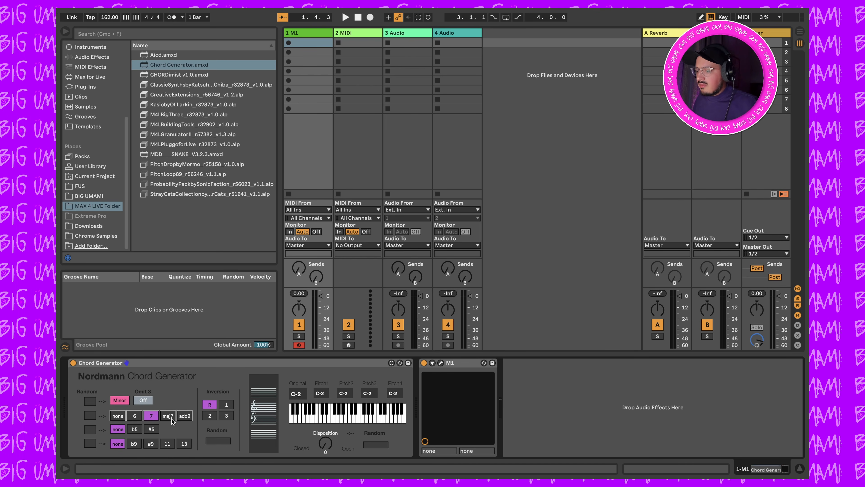
pyautogui.click(185, 416)
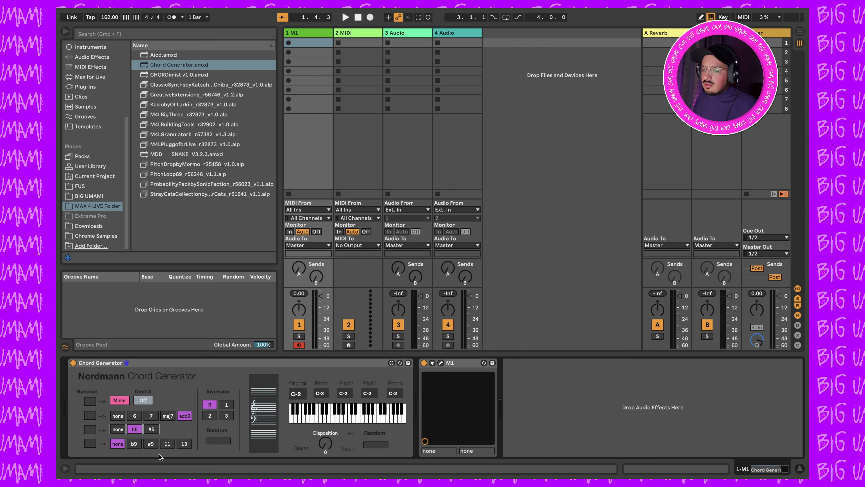
pyautogui.click(153, 430)
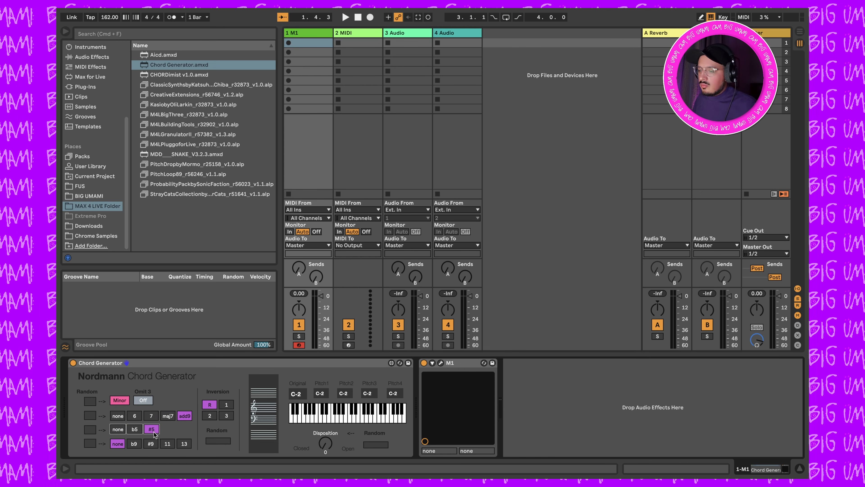
pyautogui.click(185, 443)
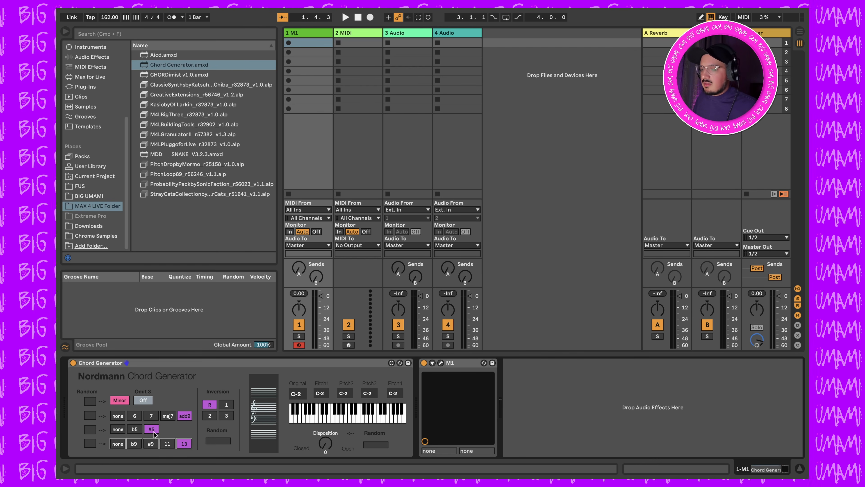
pyautogui.click(133, 430)
pyautogui.click(117, 429)
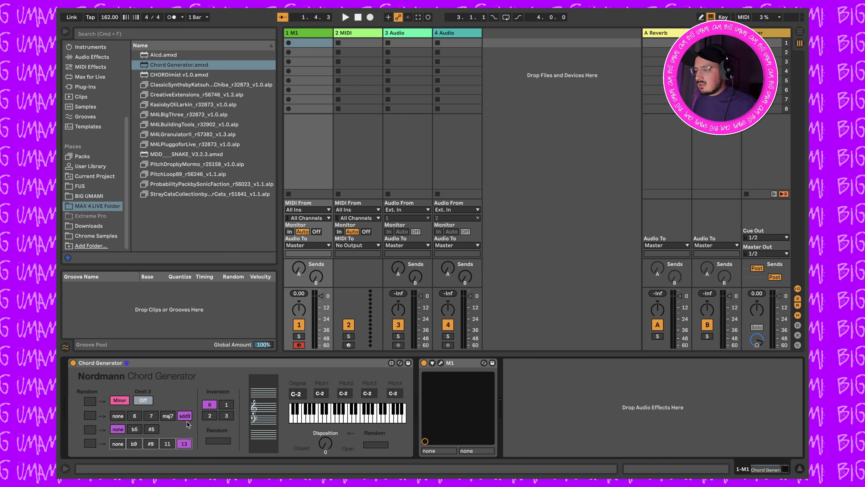
# Set the Chord Generator's inversion to 2 and Disposition to 2, and play a note to hear the chord
pyautogui.click(209, 416)
pyautogui.moveTo(326, 443); pyautogui.dragTo(326, 437)
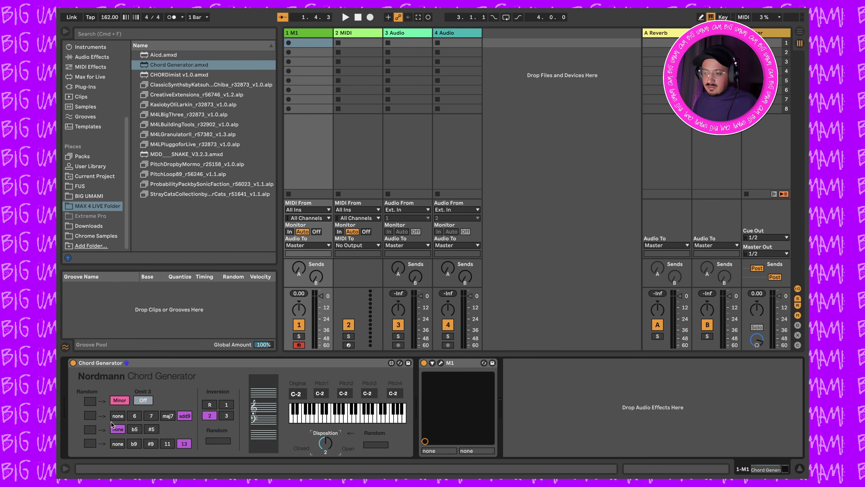
pyautogui.press('a')
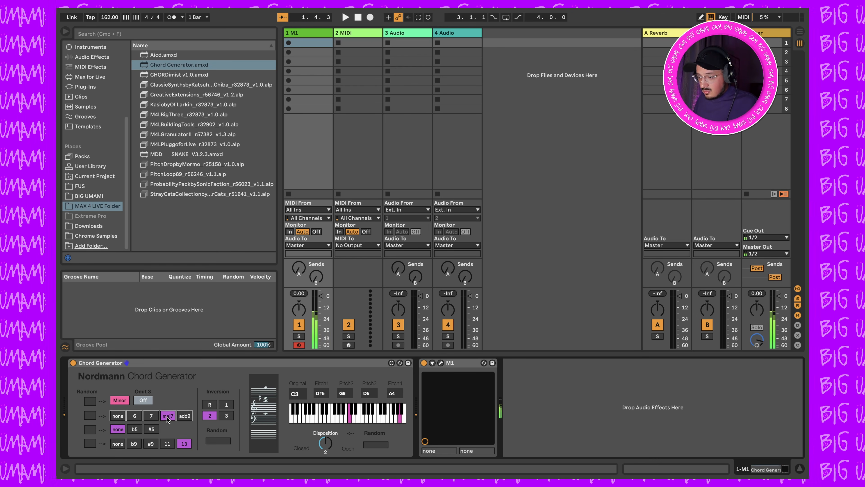
# Set the Chord Generator to a minor 7 chord with no extension, and remove the device from the M1 track
pyautogui.click(149, 415)
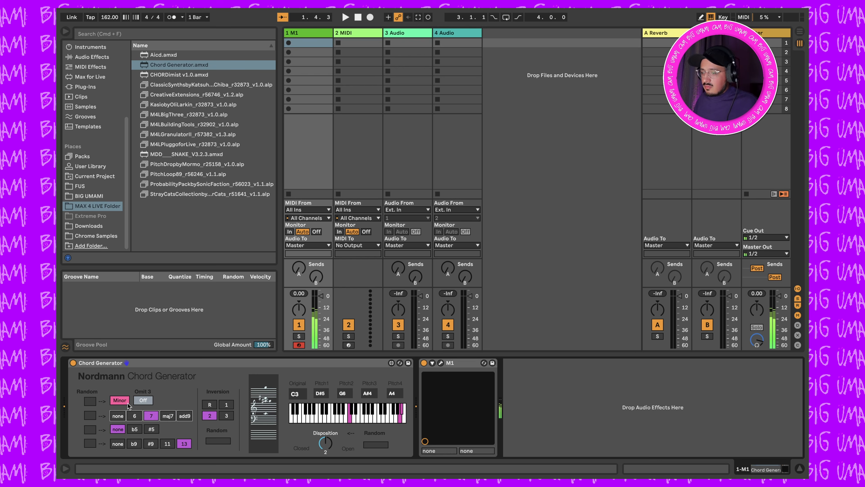
pyautogui.click(117, 444)
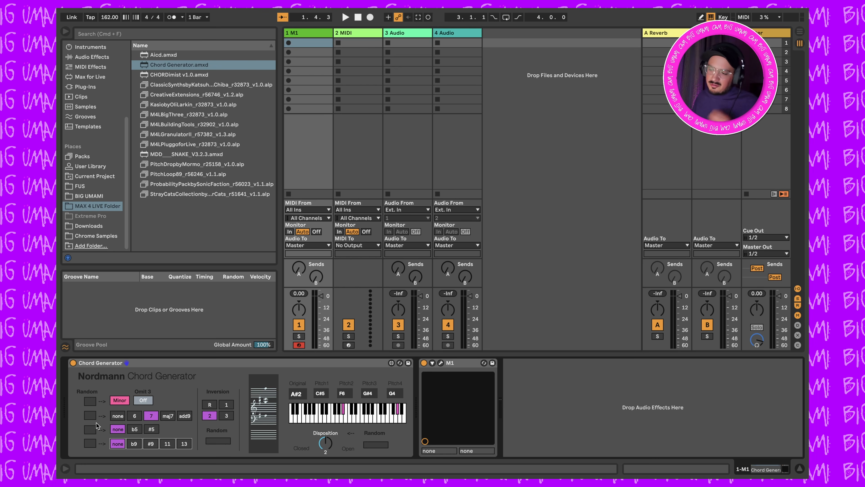
pyautogui.click(337, 362)
pyautogui.press('Delete')
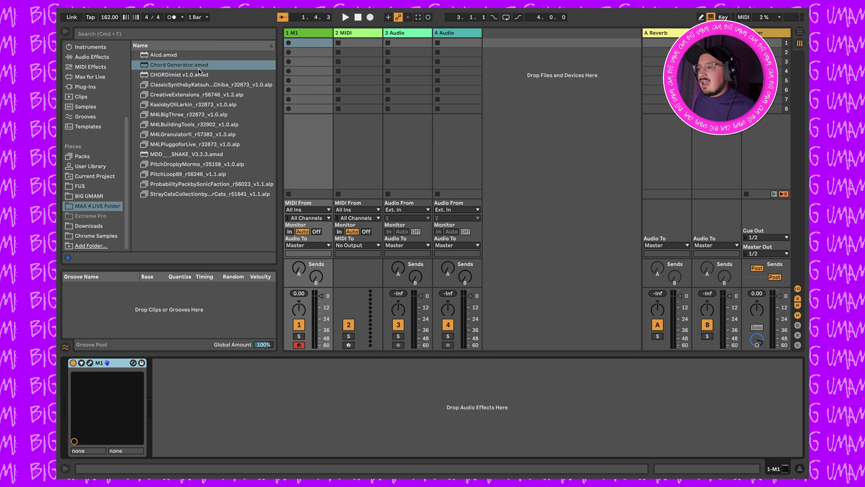
# Load CHORDimist v1.0.amxd from the MAX 4 LIVE Folder in front of M1 and try D as the chord root
pyautogui.click(193, 76)
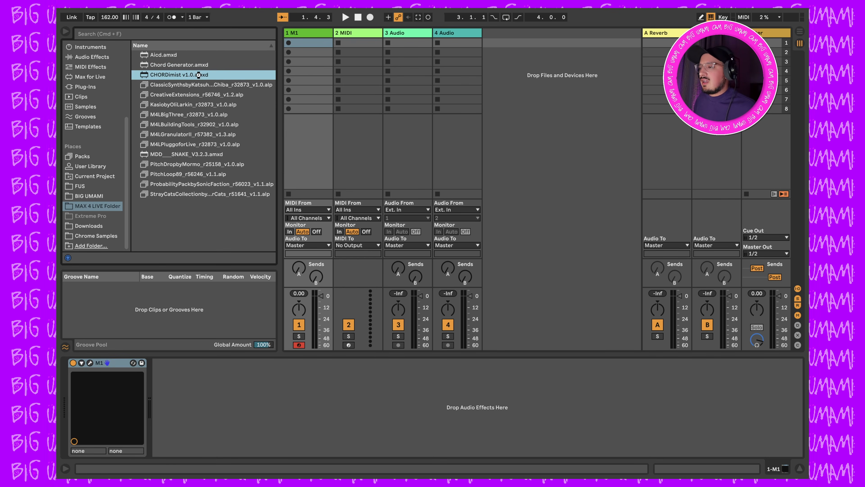
pyautogui.doubleClick(198, 75)
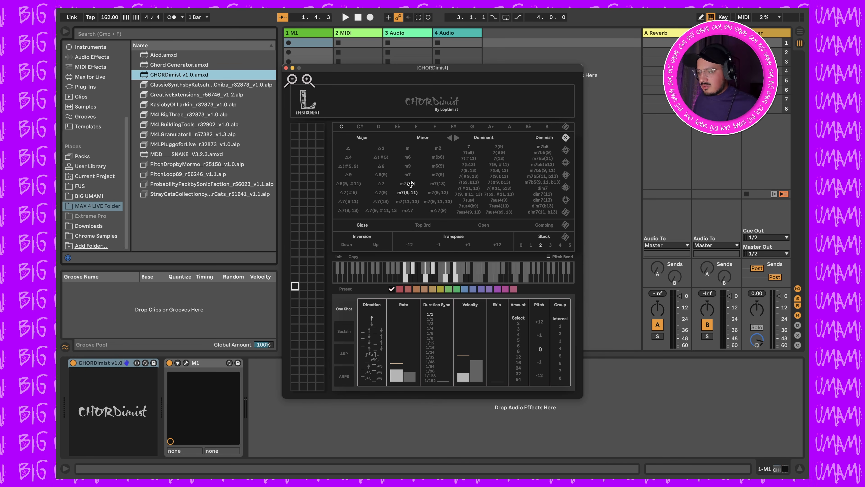
pyautogui.click(381, 184)
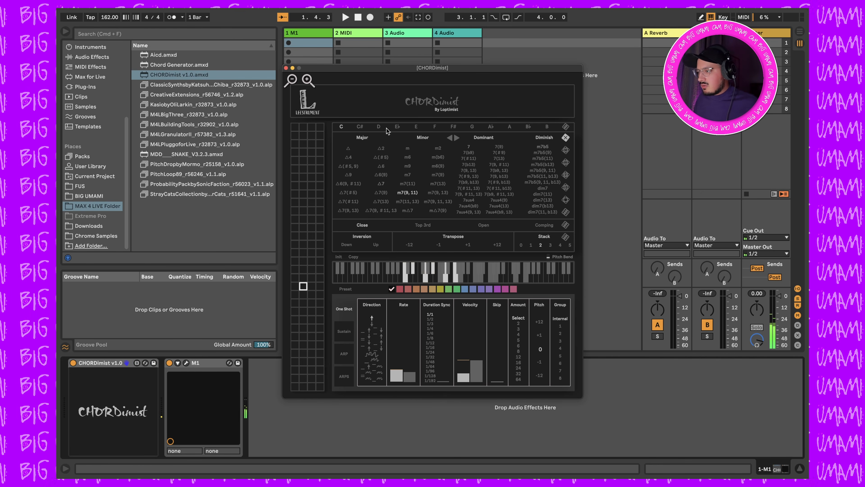
pyautogui.click(379, 127)
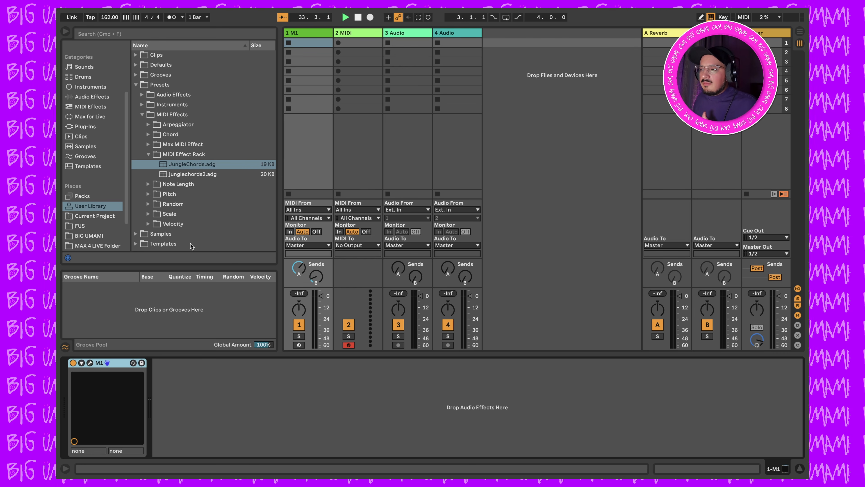
# Load the JungleChords.adg rack in front of M1, close the CHORDimist window, and arm the M1 track
pyautogui.click(205, 165)
pyautogui.doubleClick(205, 165)
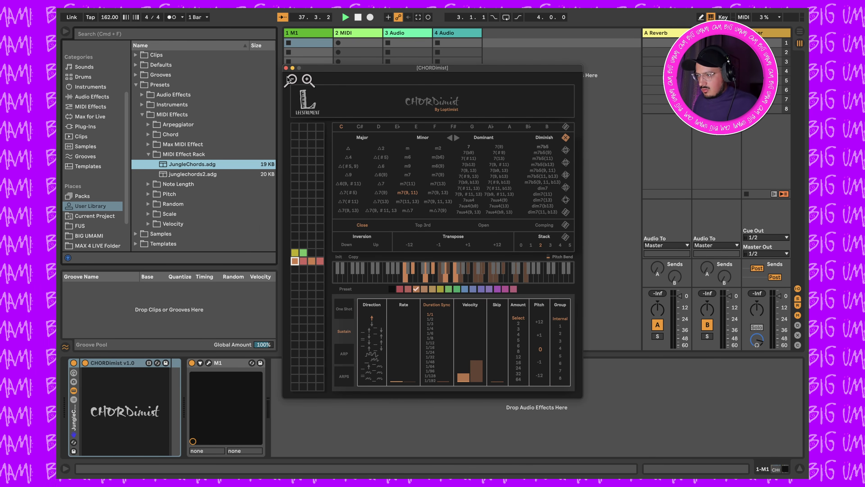
pyautogui.click(286, 69)
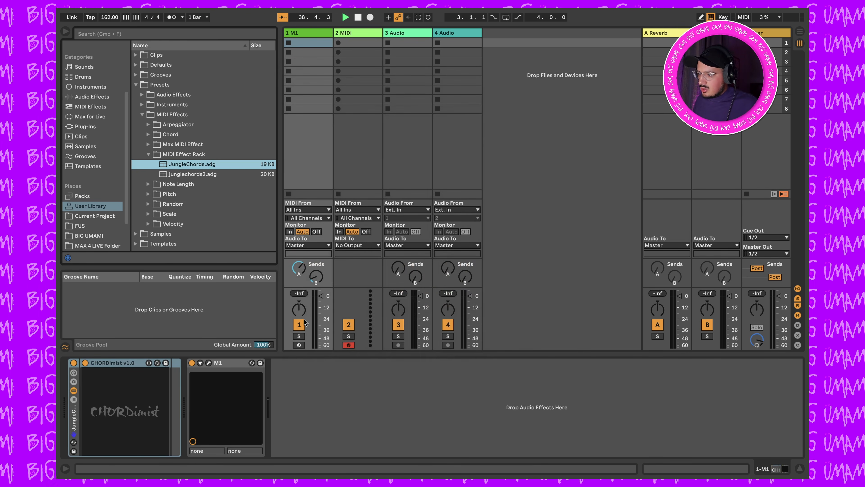
pyautogui.click(299, 345)
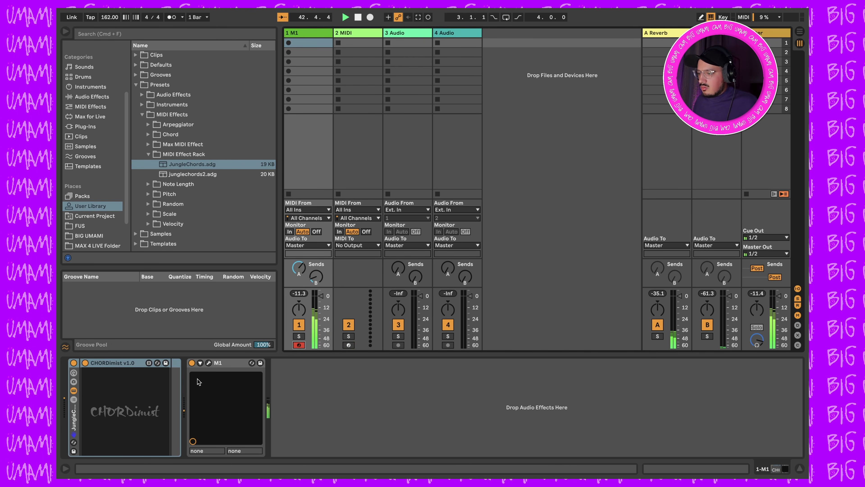
# Load the SweepPadPian combi in M1 and close the synth's window
pyautogui.click(208, 363)
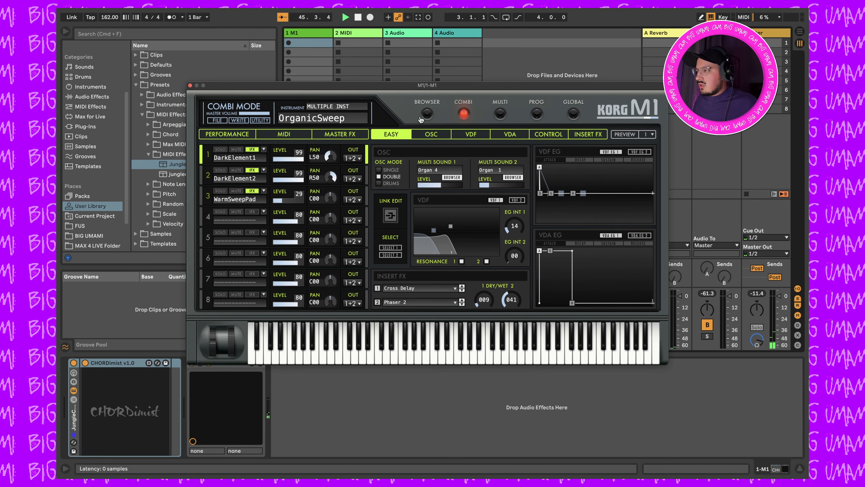
pyautogui.click(434, 109)
pyautogui.doubleClick(630, 240)
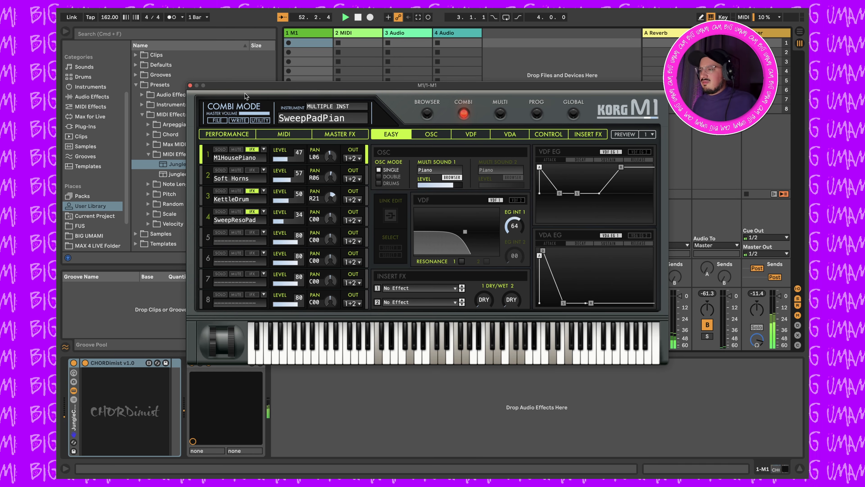
pyautogui.click(190, 86)
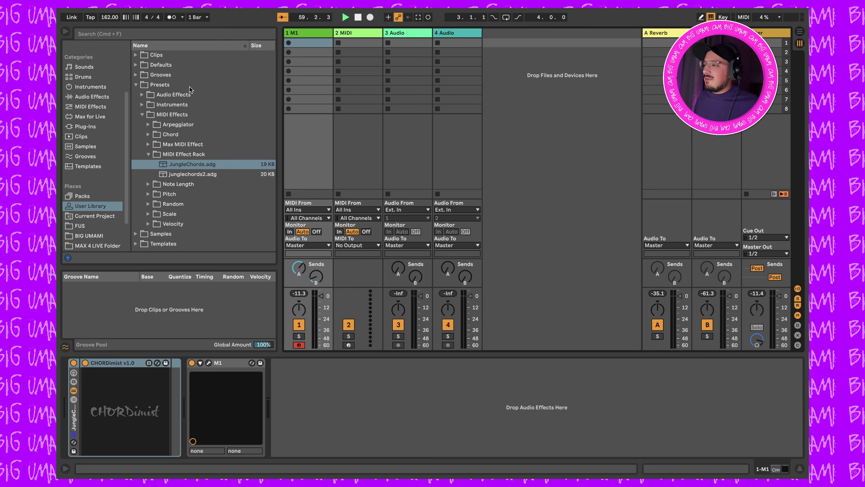
# Stop playback and record the notes C3 and C#3 into a four-bar clip in the M1 track's first slot
pyautogui.rightClick(339, 81)
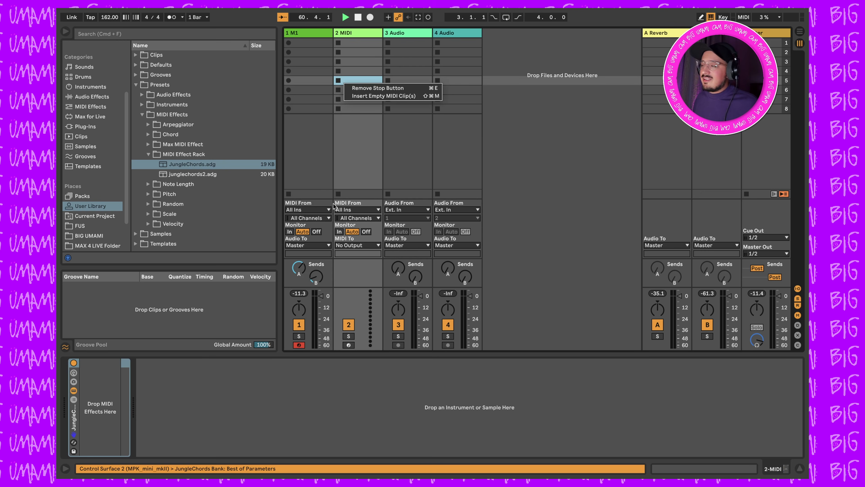
pyautogui.click(516, 156)
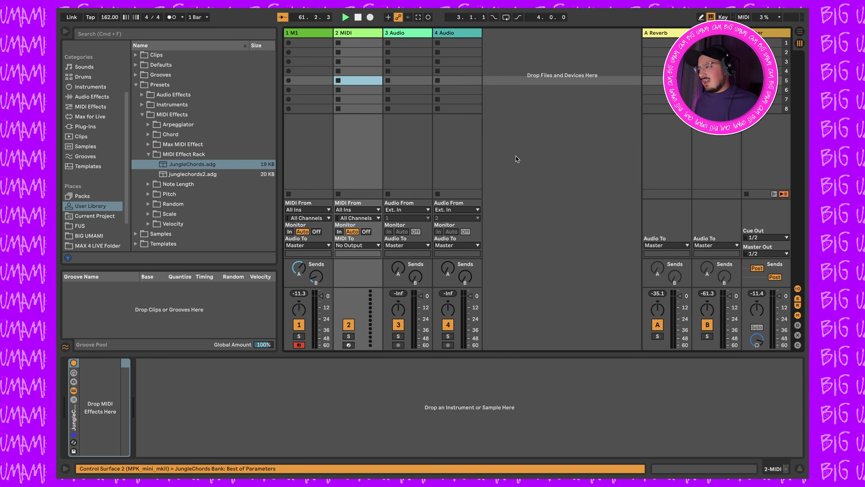
pyautogui.click(357, 20)
pyautogui.click(299, 44)
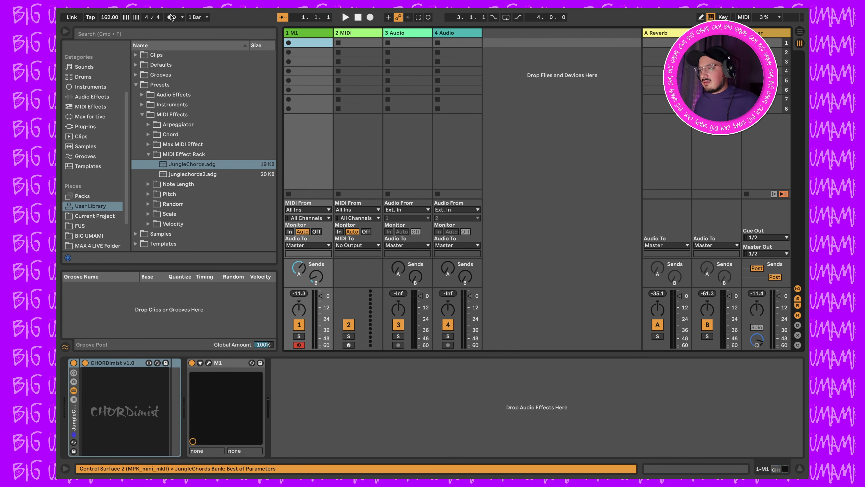
pyautogui.click(289, 43)
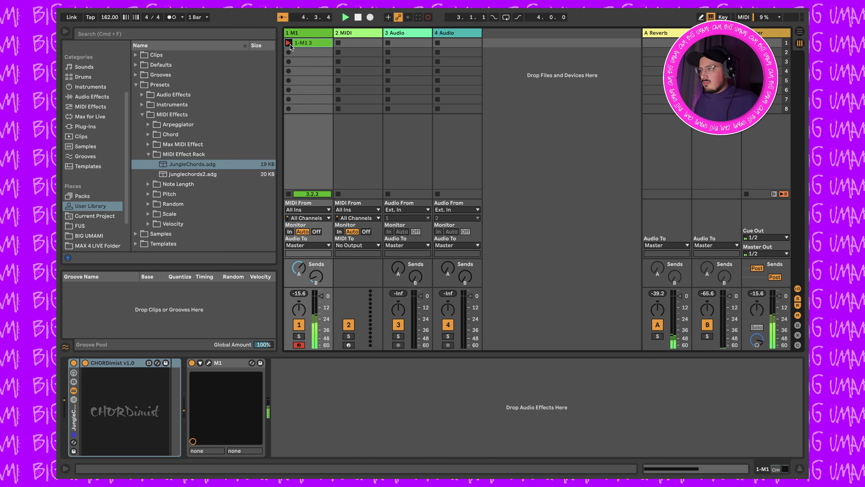
# Quantize the recorded C#3 to bar 3, lengthen C3 to meet it and C#3 to the clip's end, and play the clip
pyautogui.doubleClick(319, 42)
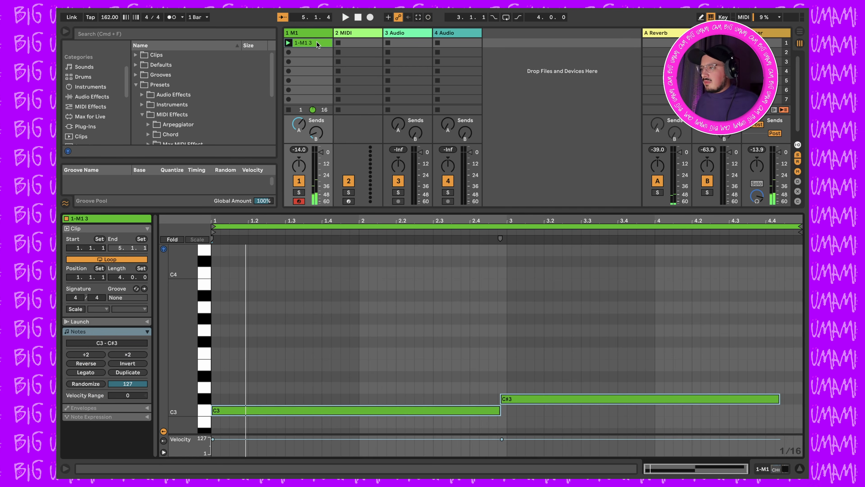
pyautogui.moveTo(526, 358); pyautogui.dragTo(551, 402)
pyautogui.press('super+u')
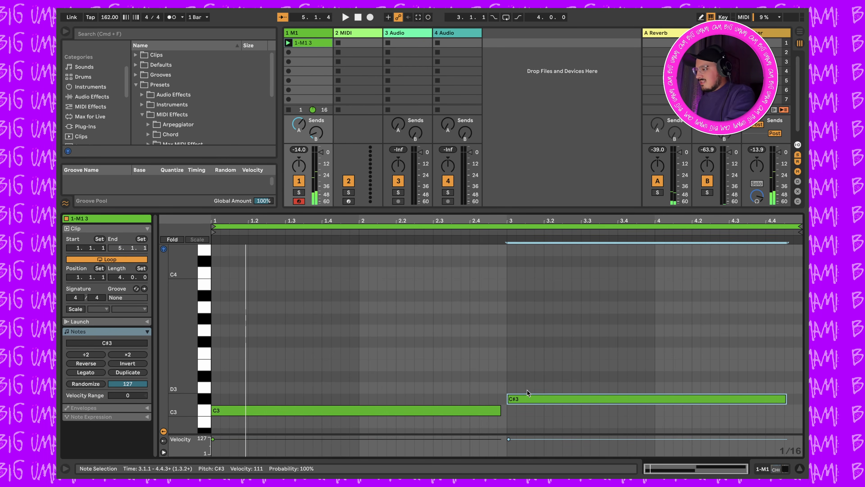
pyautogui.moveTo(499, 413); pyautogui.dragTo(506, 414)
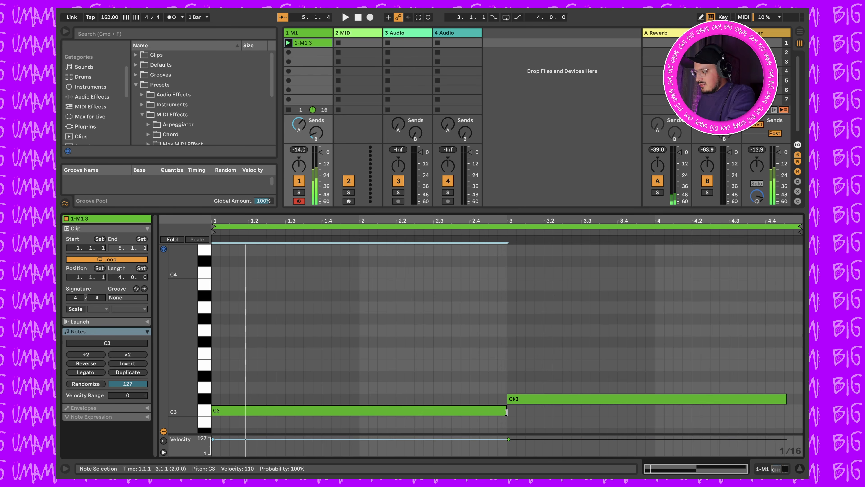
pyautogui.moveTo(782, 398); pyautogui.dragTo(802, 398)
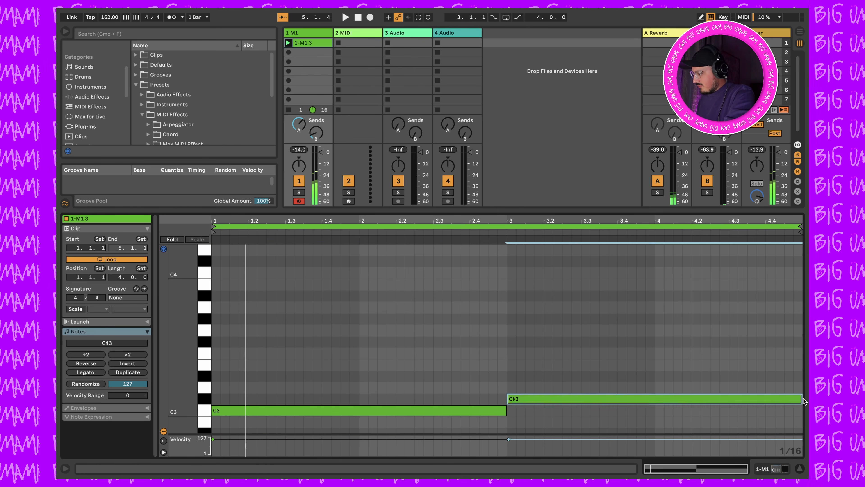
pyautogui.click(618, 295)
pyautogui.click(584, 210)
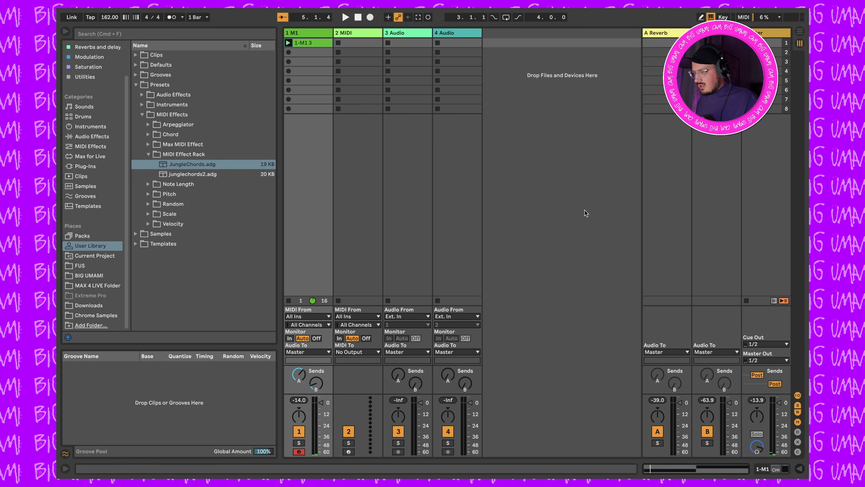
pyautogui.press('space')
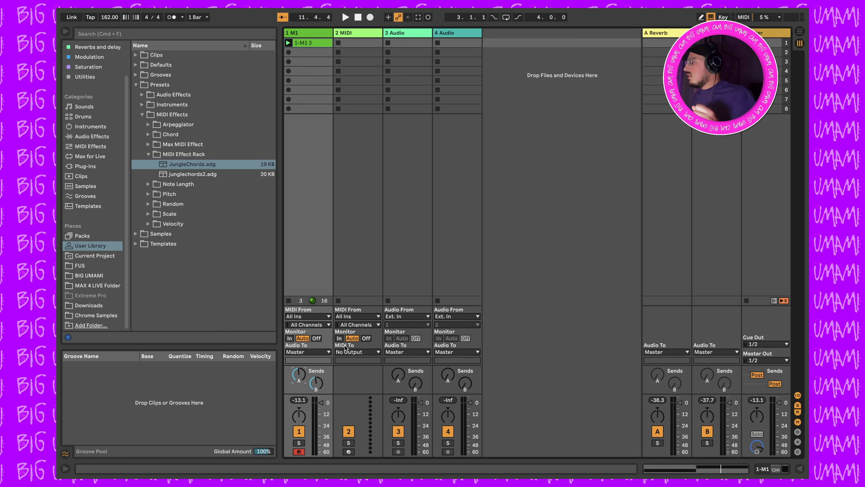
# Add a Utility effect after M1, switch it to Mono, and audition the clip
pyautogui.doubleClick(325, 35)
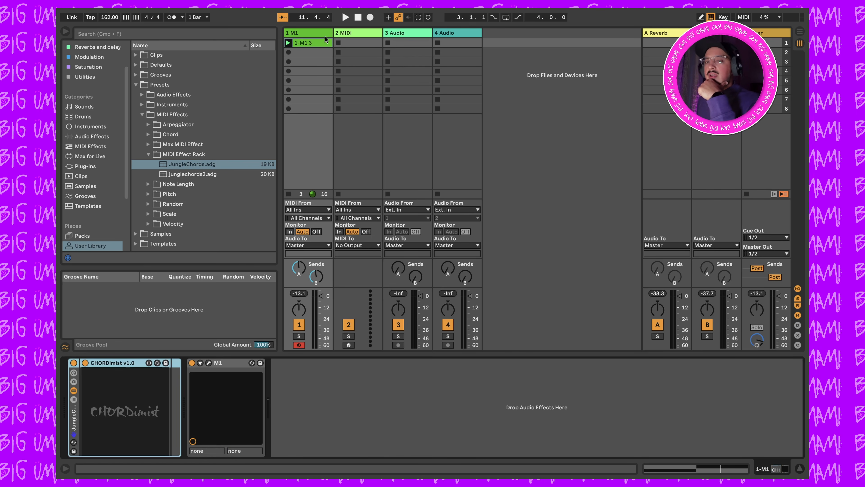
pyautogui.click(96, 137)
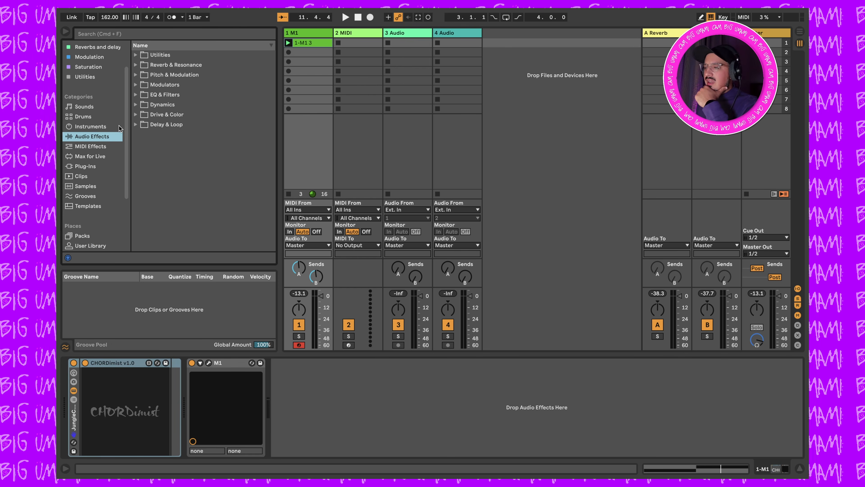
pyautogui.click(161, 57)
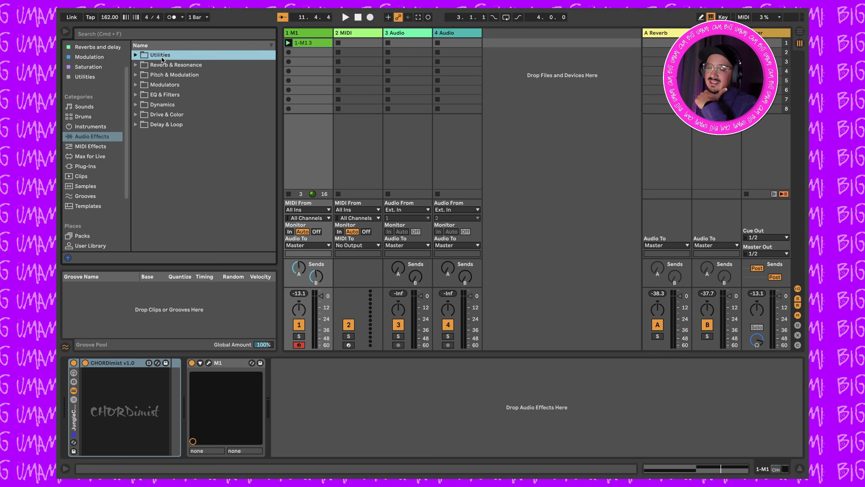
pyautogui.doubleClick(160, 66)
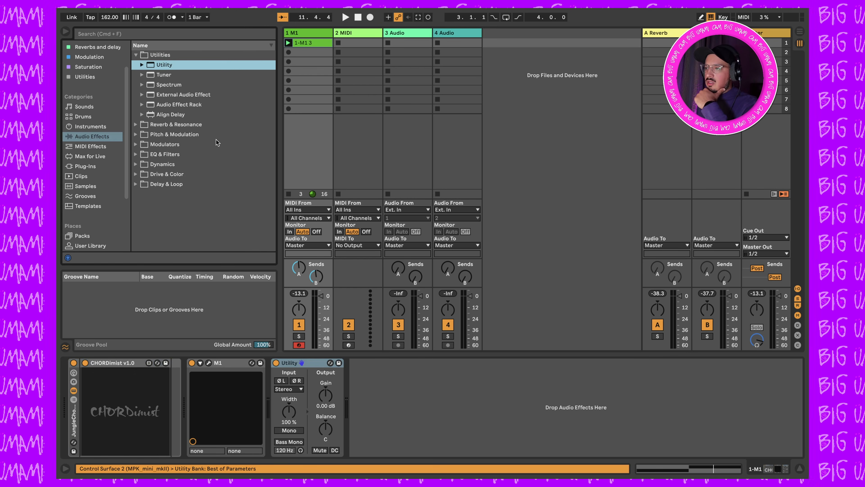
pyautogui.click(289, 430)
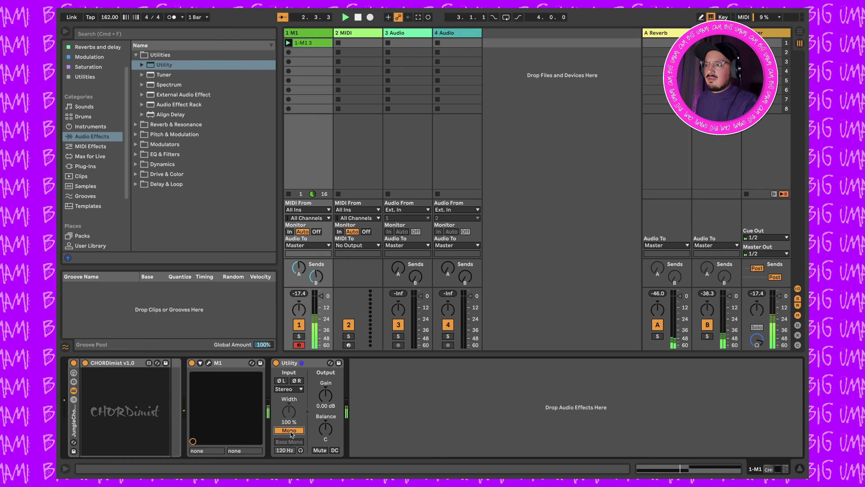
pyautogui.press('space')
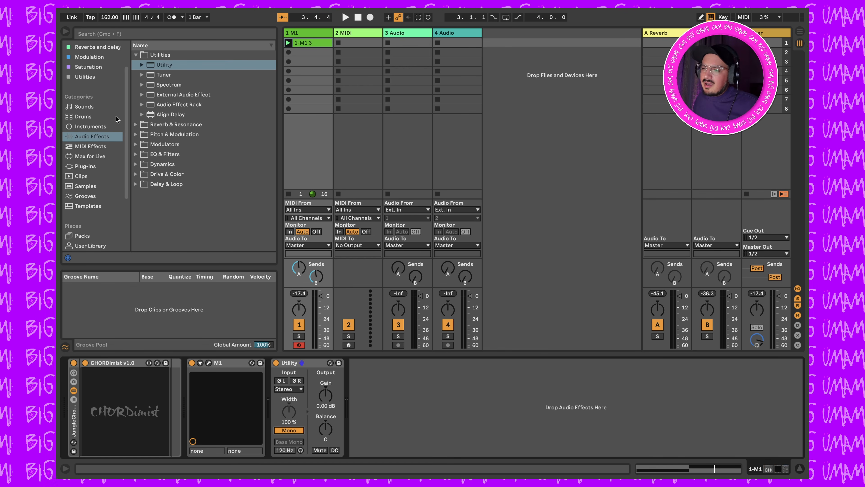
# Load the Kilohearts kHs Bitcrush plug-in after Utility on the M1 track
pyautogui.press('super+f')
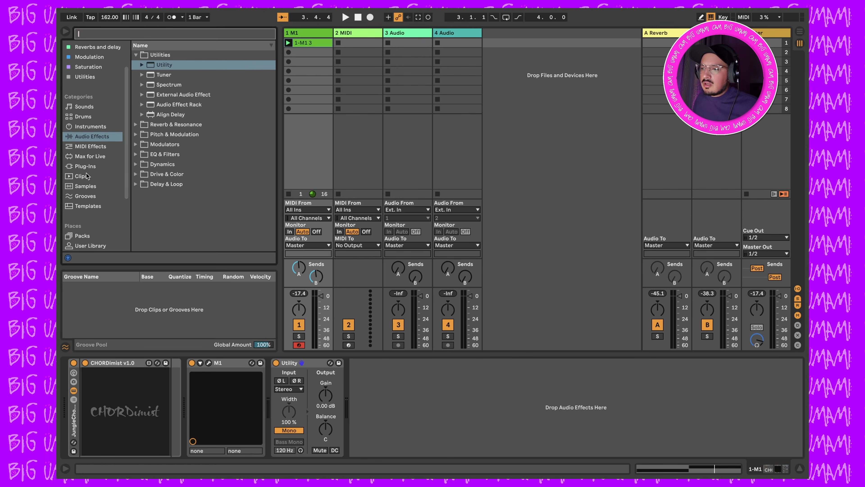
pyautogui.click(86, 166)
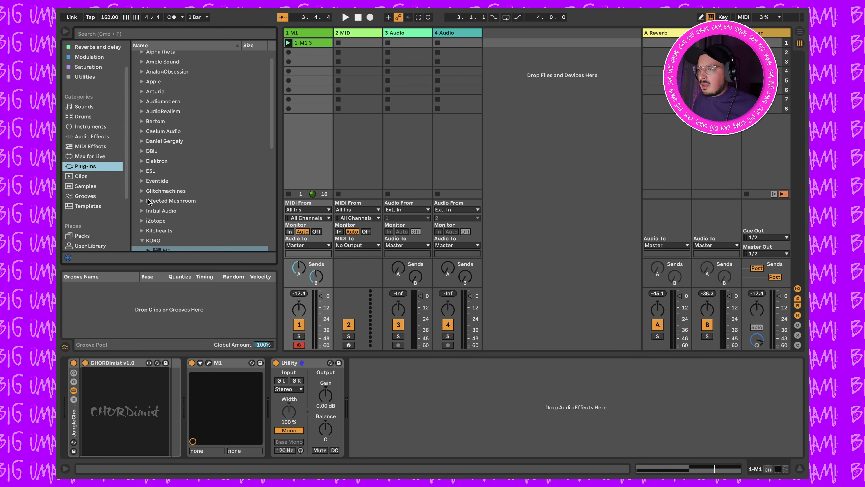
pyautogui.click(142, 241)
pyautogui.click(142, 232)
pyautogui.scroll(-5, 145, 232)
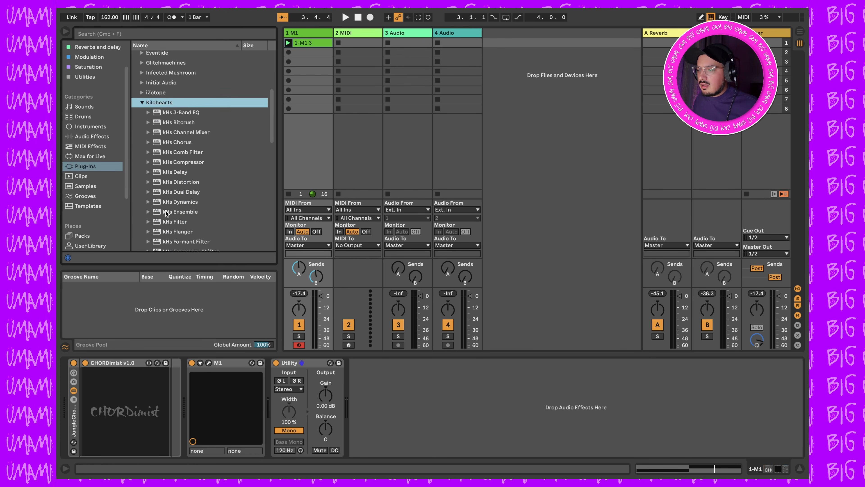
pyautogui.click(185, 122)
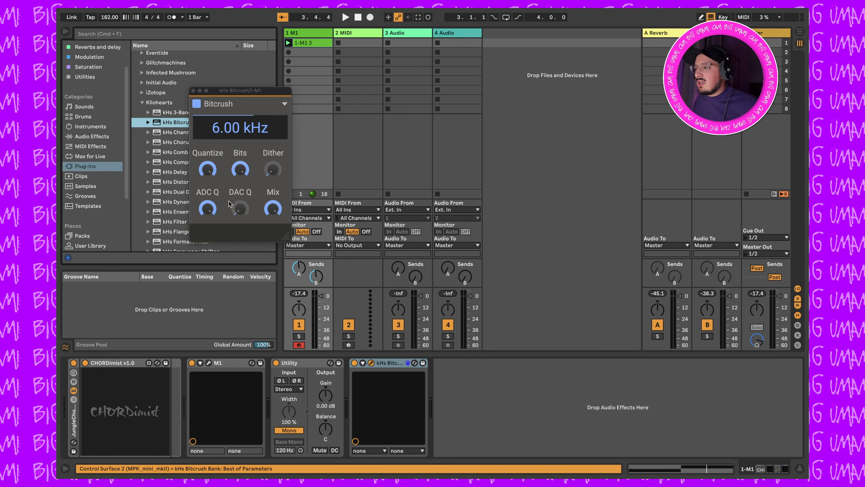
# Set the Bitcrush downsampling frequency to 12.7 kHz and audition the clip
pyautogui.click(224, 129)
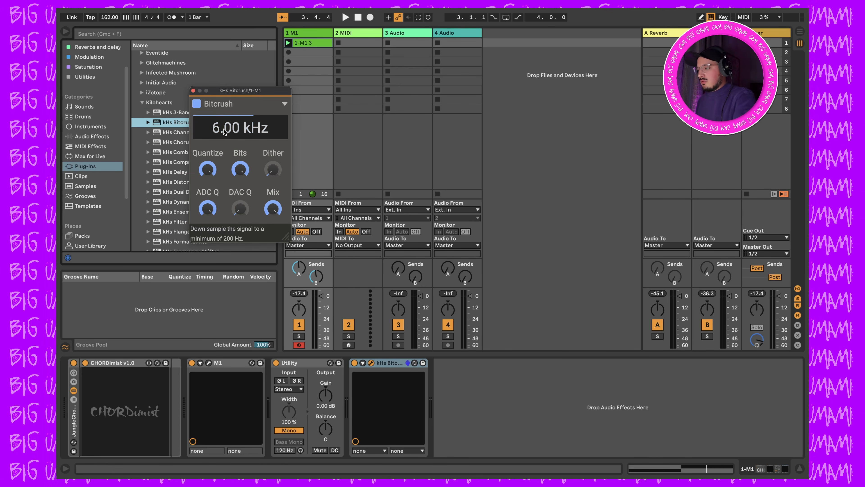
pyautogui.moveTo(224, 129); pyautogui.dragTo(224, 114)
pyautogui.press('space')
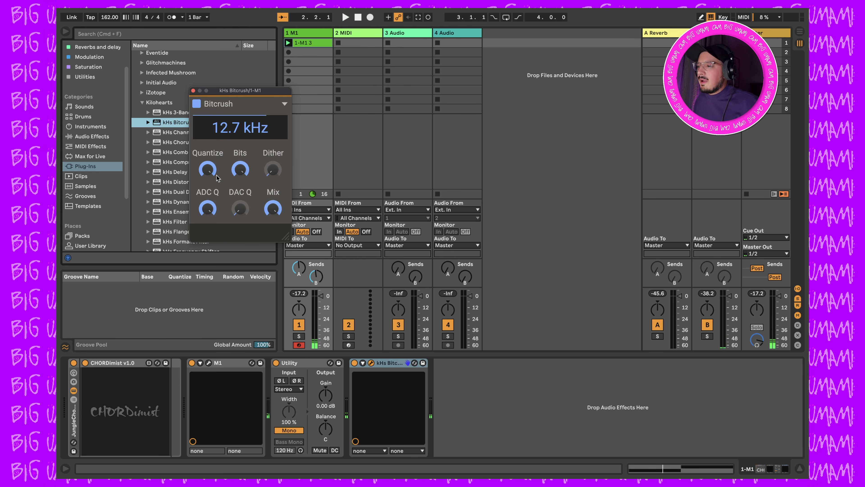
# Lower the Bitcrush mix by ear while the M1 clip plays, close the plug-in window and stop playback
pyautogui.press('space')
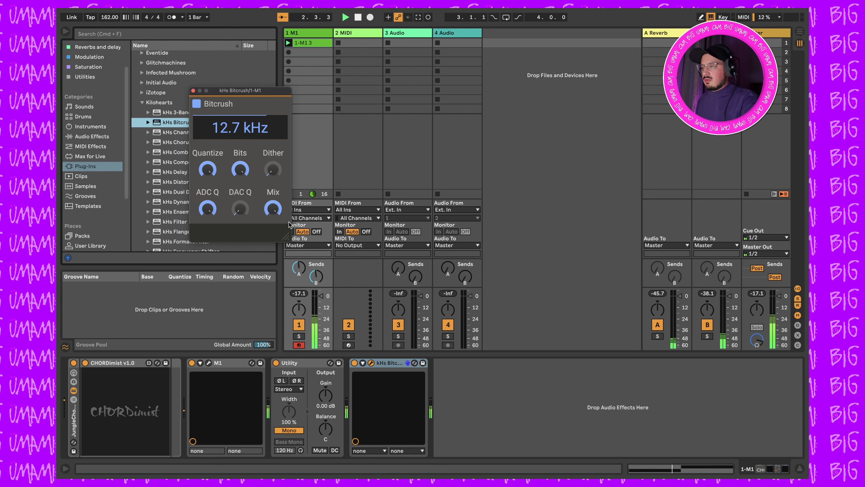
pyautogui.moveTo(273, 208)
pyautogui.mouseDown()
pyautogui.moveTo(273, 232)
pyautogui.moveTo(273, 203)
pyautogui.mouseUp()
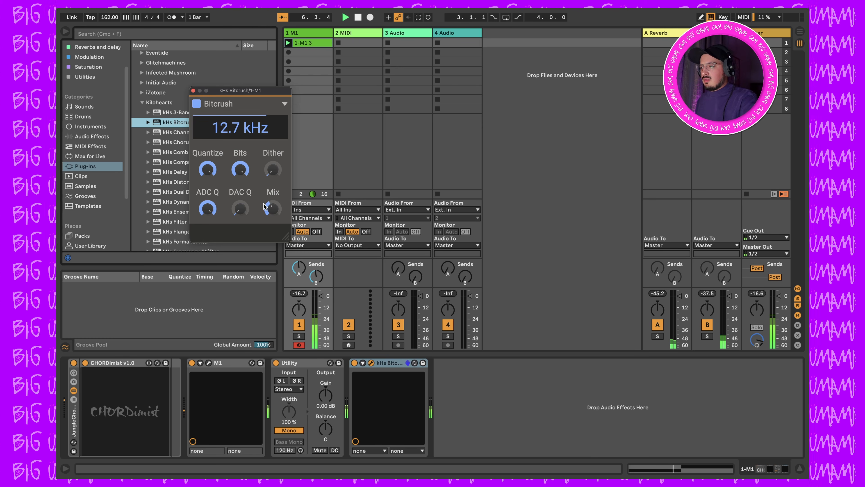
pyautogui.moveTo(273, 208); pyautogui.dragTo(273, 212)
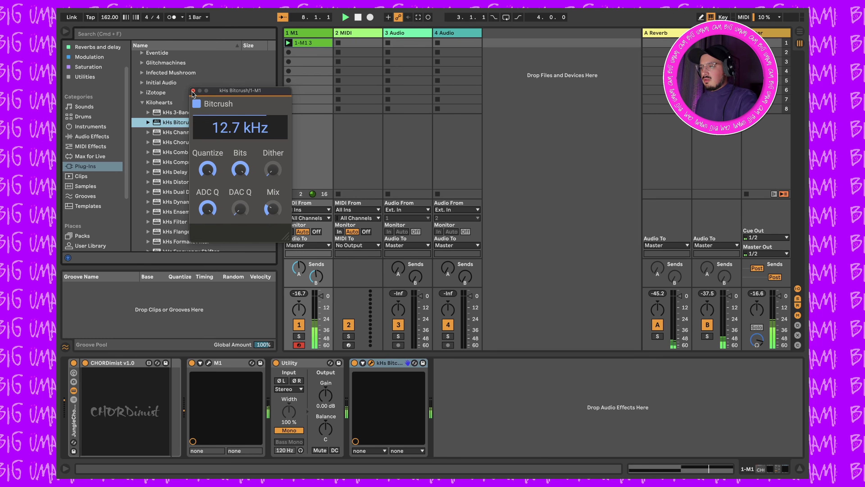
pyautogui.click(193, 90)
pyautogui.press('space')
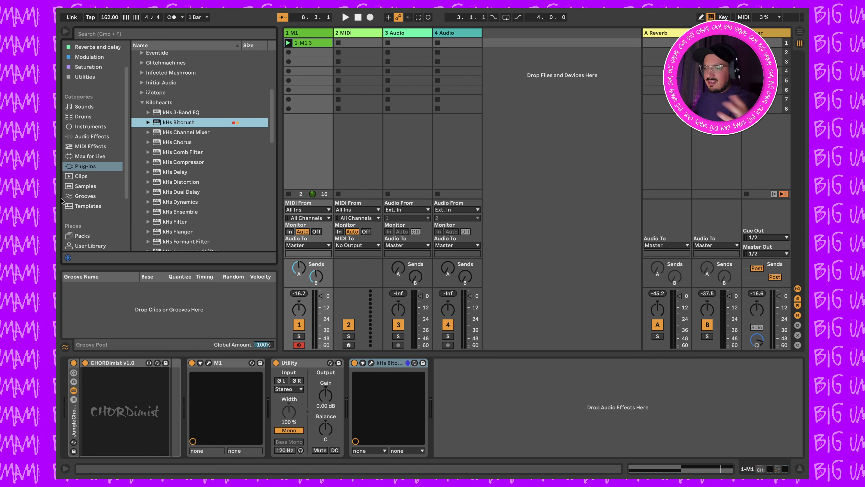
# Browse the FUS folder's All the breaks collection and preview the bobby hot pants and Lyn Collins Think breaks
pyautogui.scroll(-4, 90, 186)
pyautogui.scroll(-1, 90, 186)
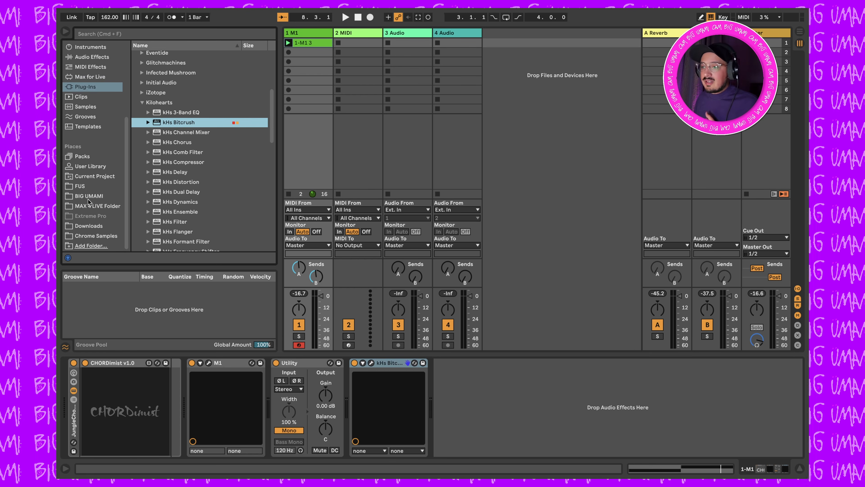
pyautogui.click(82, 187)
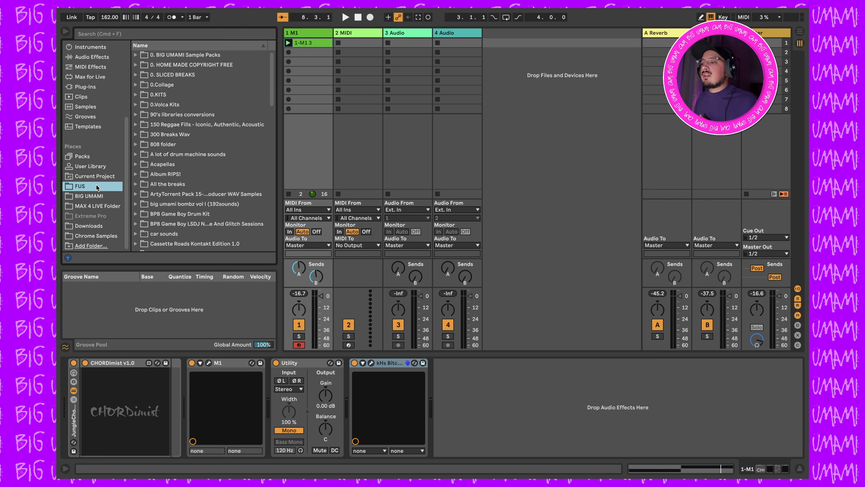
pyautogui.click(136, 184)
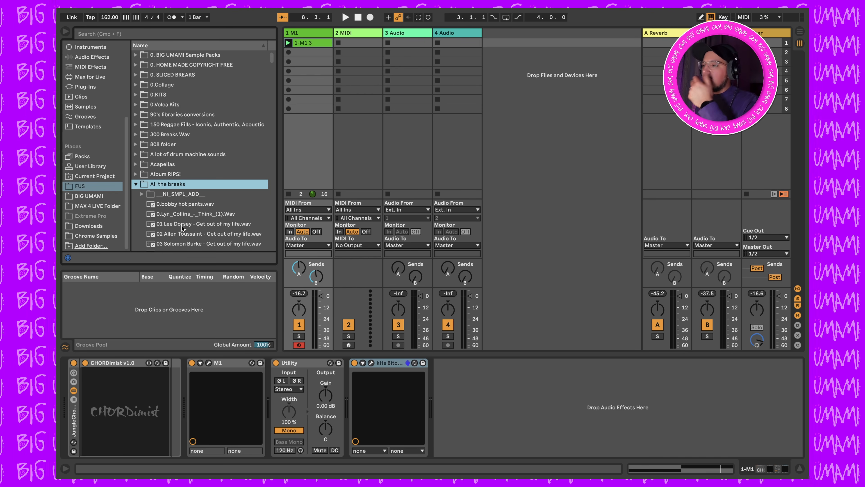
pyautogui.click(192, 205)
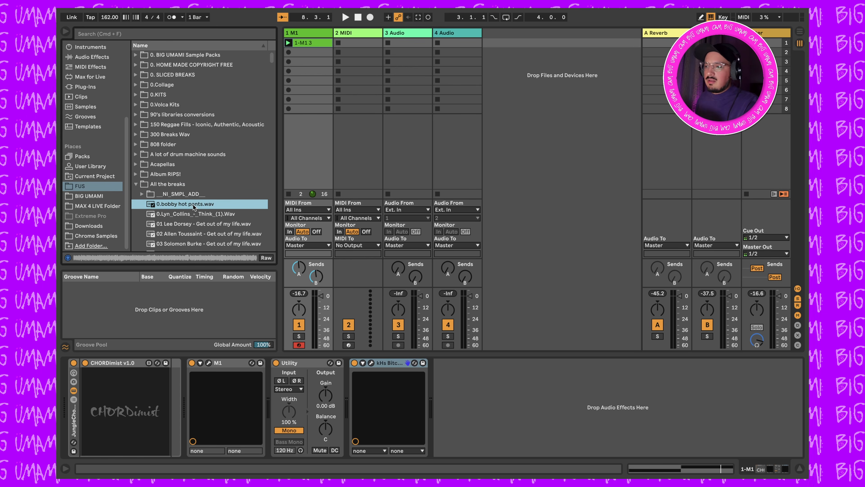
pyautogui.click(209, 215)
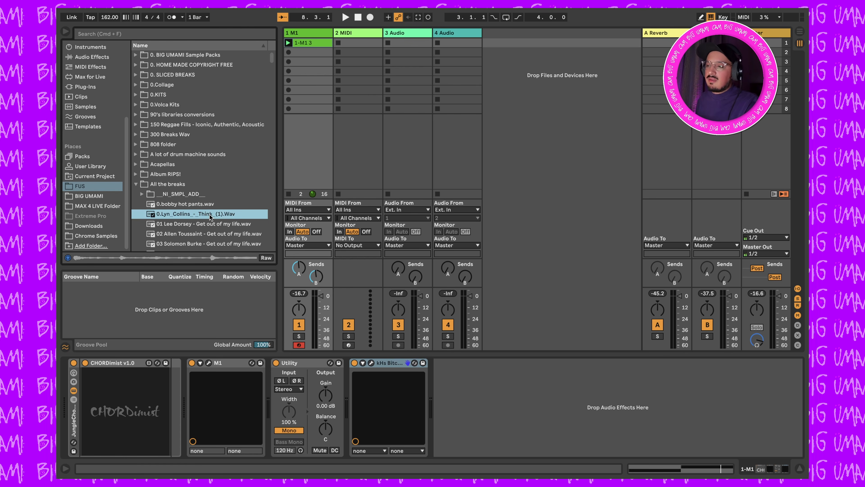
# Search the FUS folder for "amen" and preview 67 The Wistons - Amen Brother.wav
pyautogui.click(192, 36)
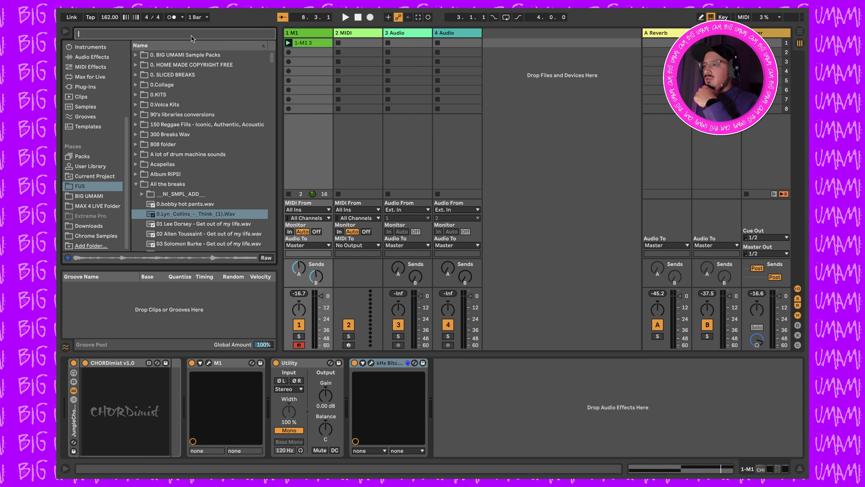
pyautogui.write('amen')
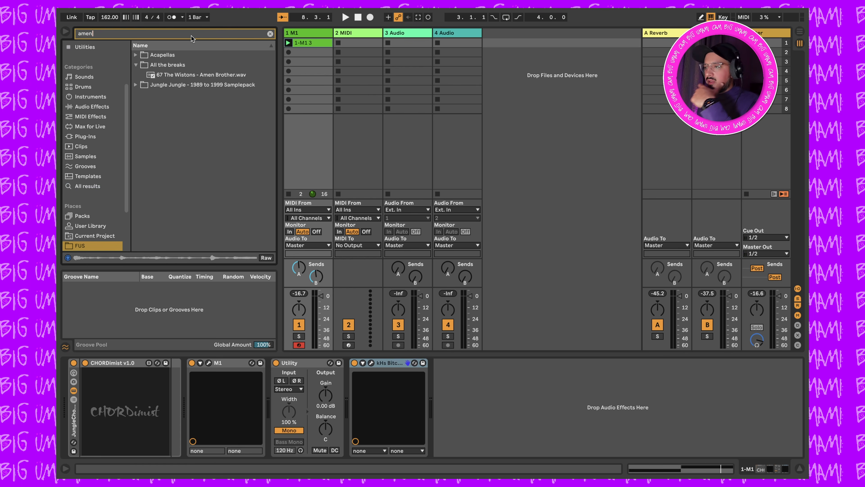
pyautogui.click(184, 74)
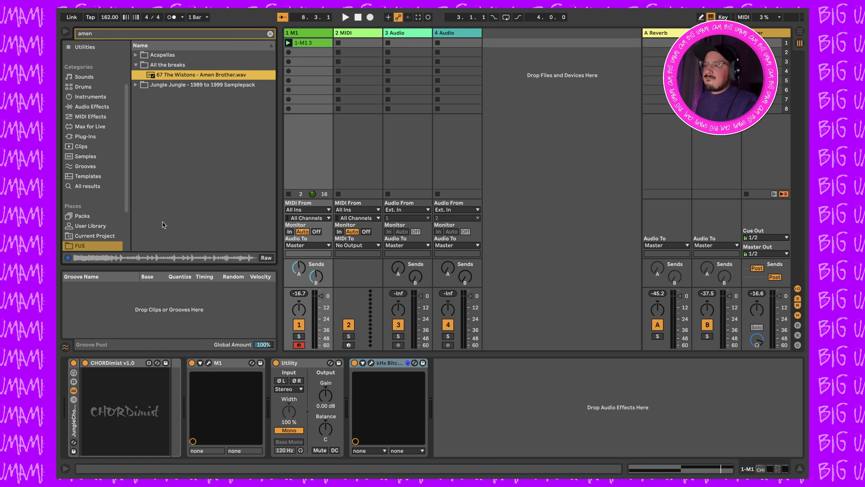
# Search for "soul pride", load 212 James Brown - Soul Pride.wav into the first slot of audio track 3 and open the clip
pyautogui.click(173, 33)
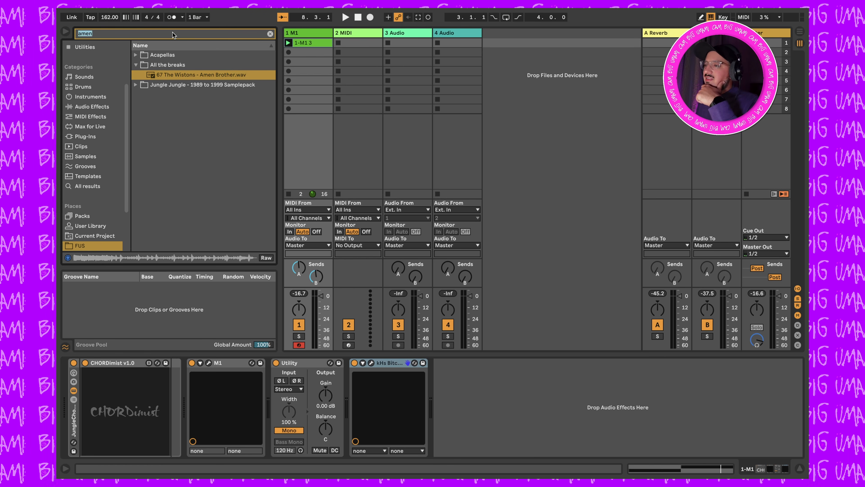
pyautogui.write('o')
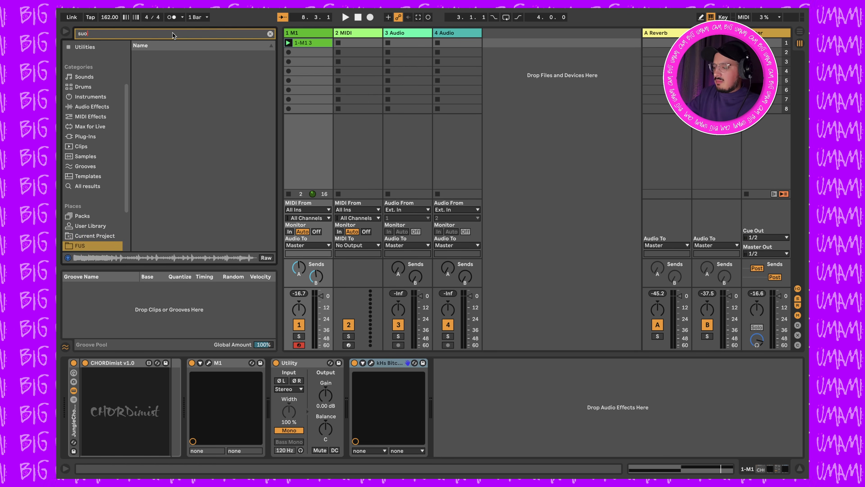
pyautogui.write('ul pride')
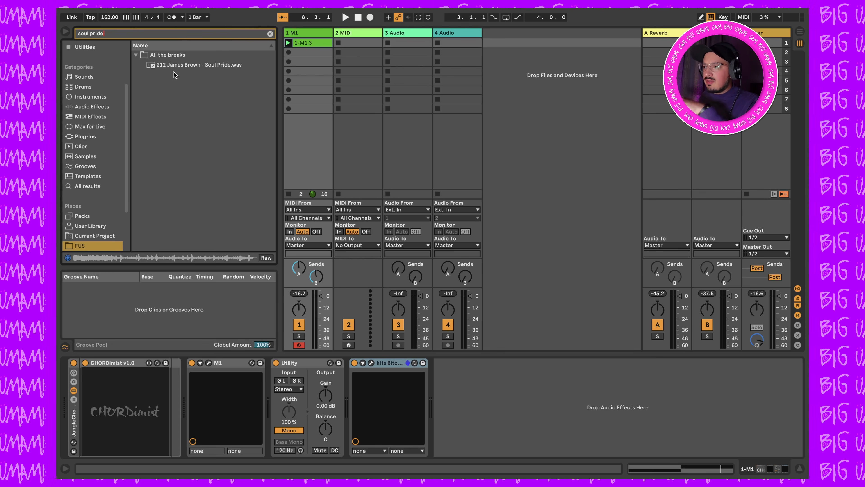
pyautogui.click(205, 64)
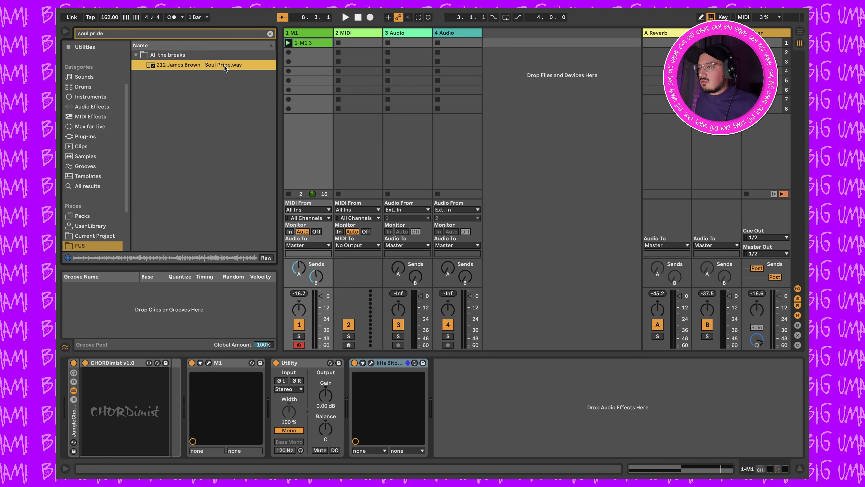
pyautogui.moveTo(398, 49); pyautogui.dragTo(399, 41)
pyautogui.doubleClick(399, 41)
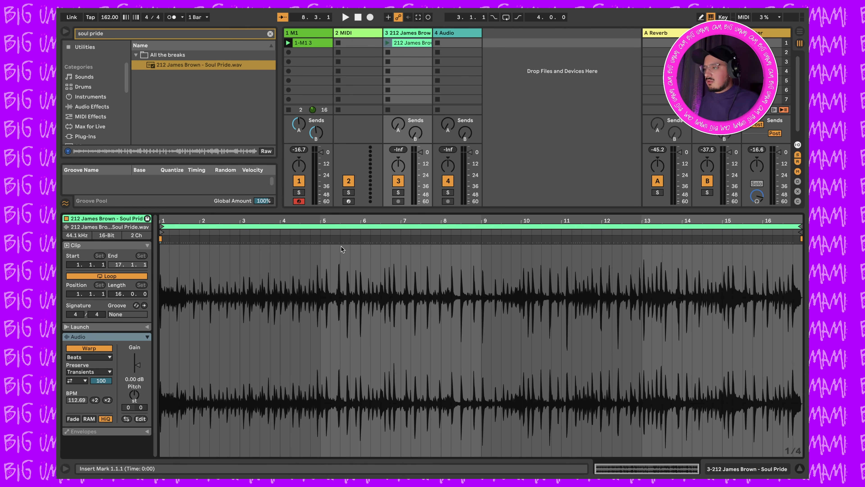
# Mute the M1 track, set the Soul Pride clip's 1.1.1 at the downbeat of bar 5, and audition it
pyautogui.scroll(5, 341, 246)
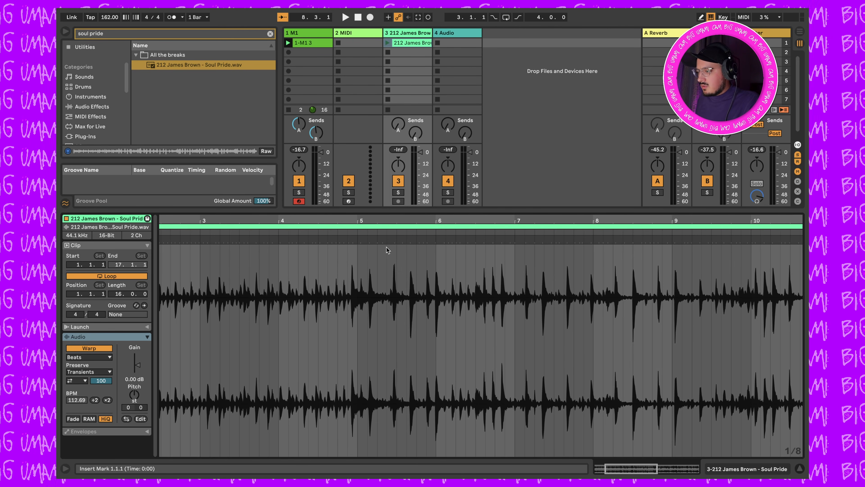
pyautogui.click(348, 234)
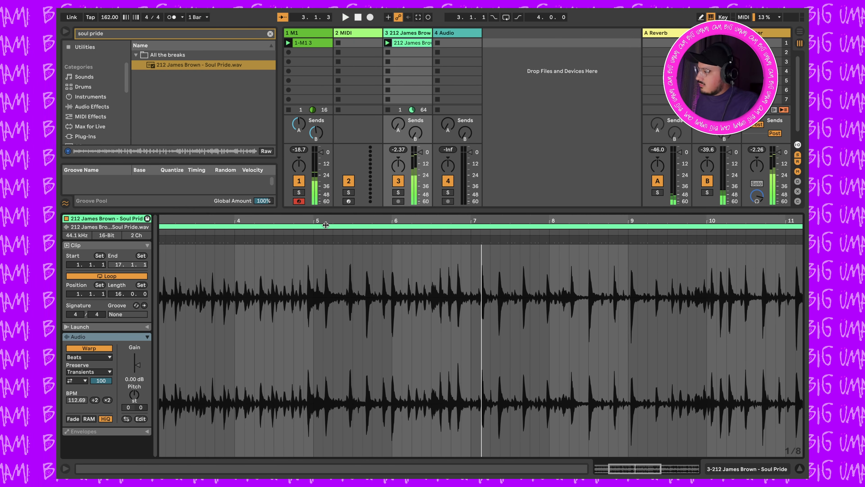
pyautogui.click(299, 185)
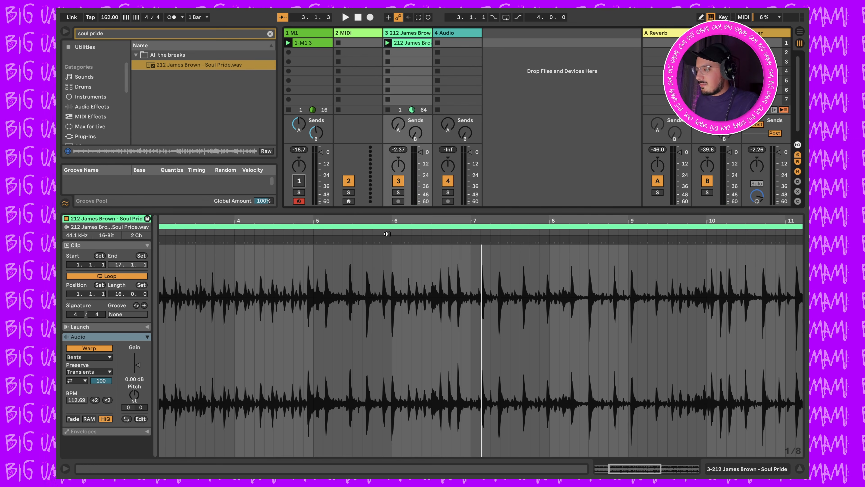
pyautogui.click(313, 347)
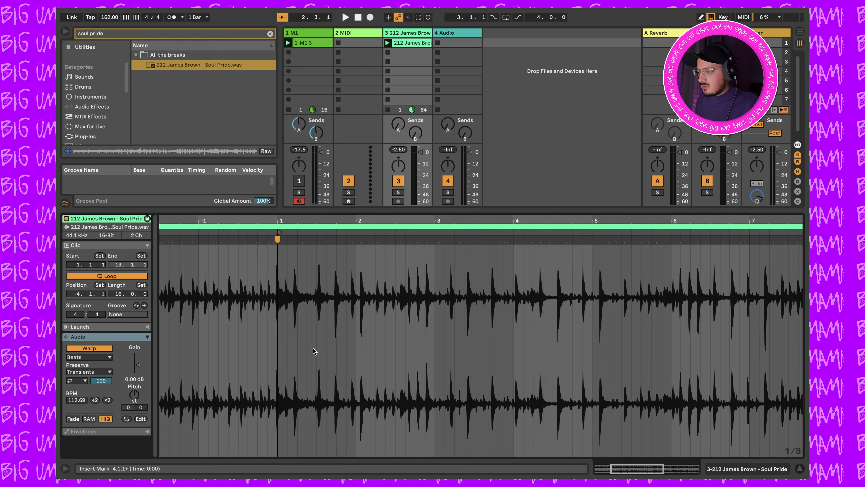
pyautogui.press('space')
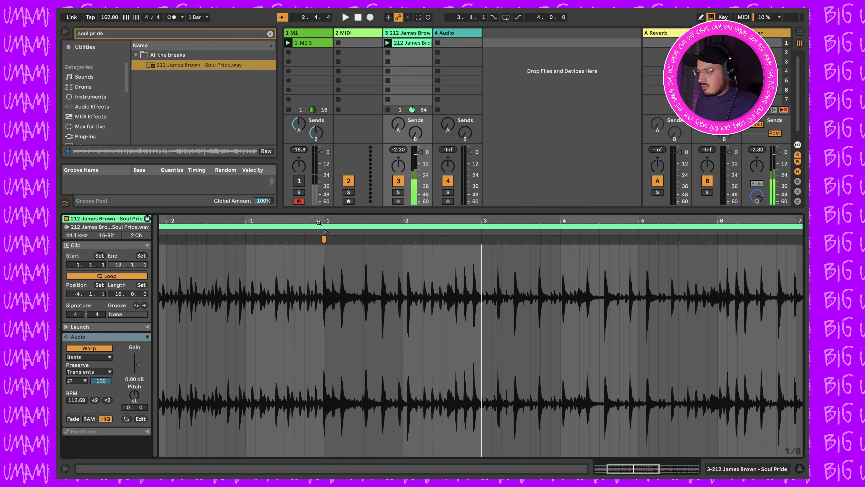
# Reset the clip's 1.1.1 precisely to the onset of the drum hit just before the current marker
pyautogui.moveTo(319, 223); pyautogui.dragTo(319, 273)
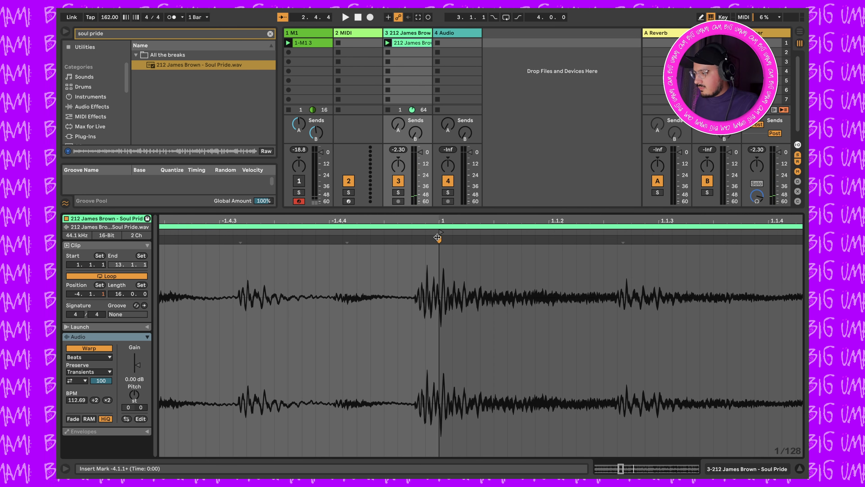
pyautogui.rightClick(415, 239)
pyautogui.click(454, 353)
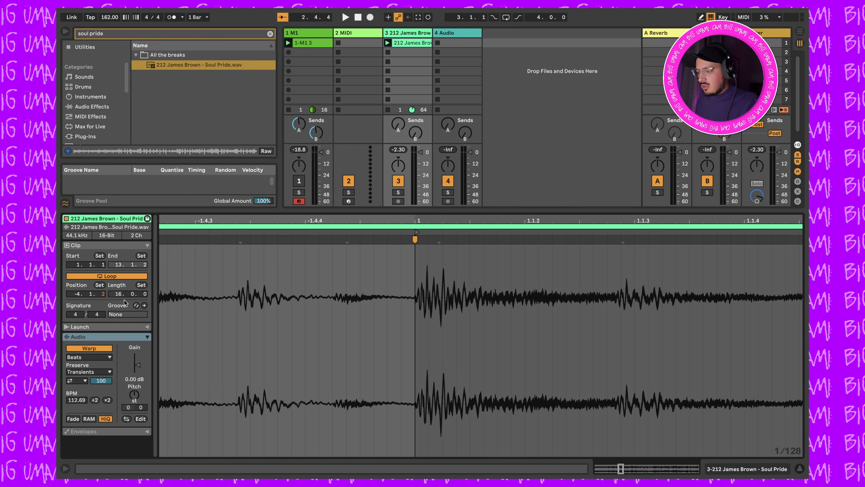
# Loop the Soul Pride clip from 1.1.1 for 2 bars, and extend it to 4 bars with a warp marker at bar 5
pyautogui.write('2')
pyautogui.press('Return')
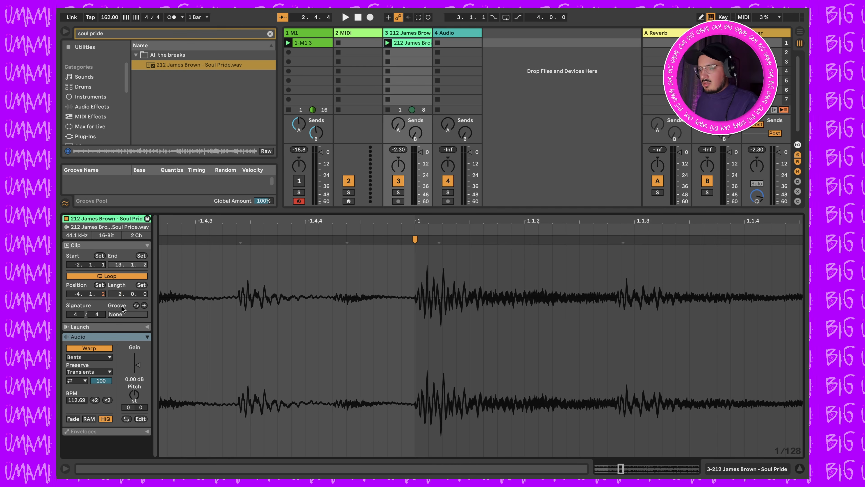
pyautogui.press('Return')
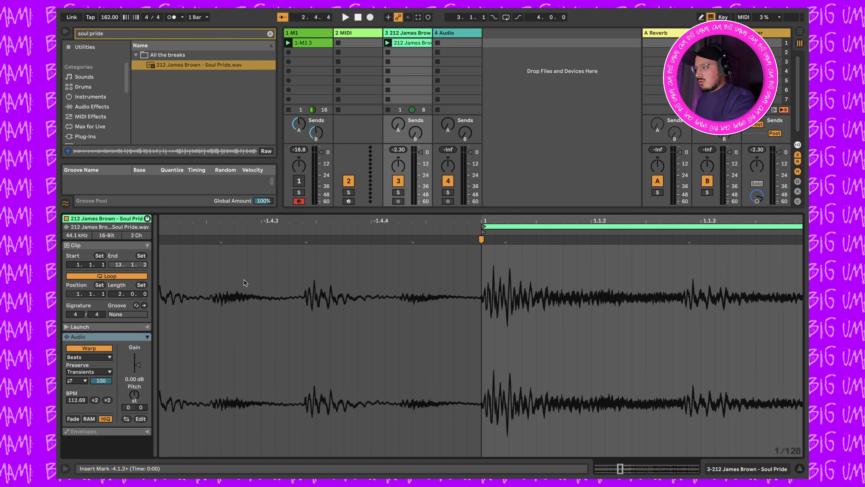
pyautogui.moveTo(503, 220); pyautogui.dragTo(206, 131)
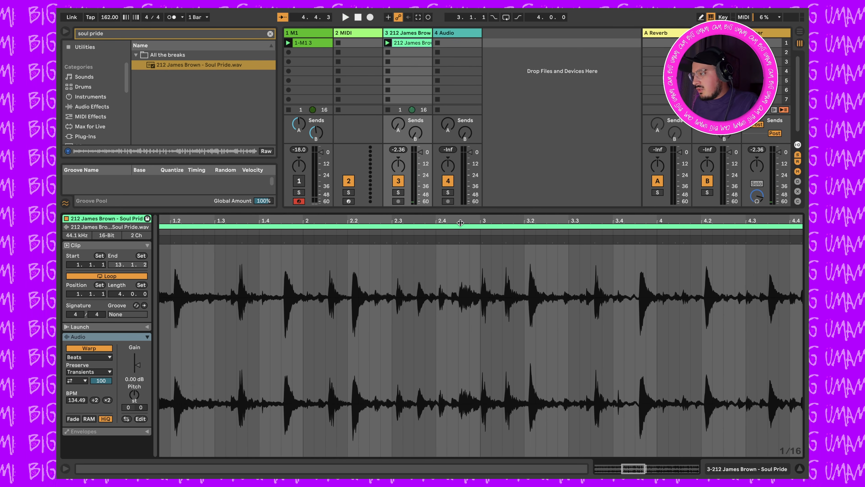
pyautogui.moveTo(461, 223); pyautogui.dragTo(461, 191)
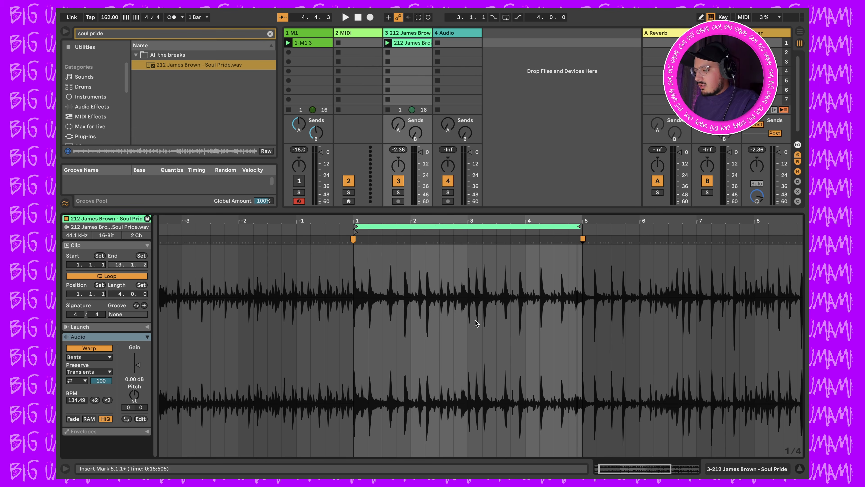
# Fill the four-bar loop of the Soul Pride clip with warp markers and play it back
pyautogui.press('super+a')
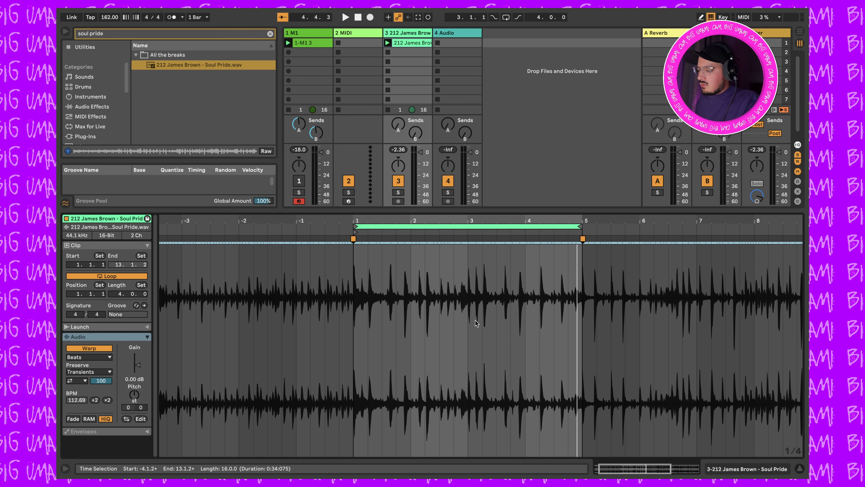
pyautogui.click(478, 228)
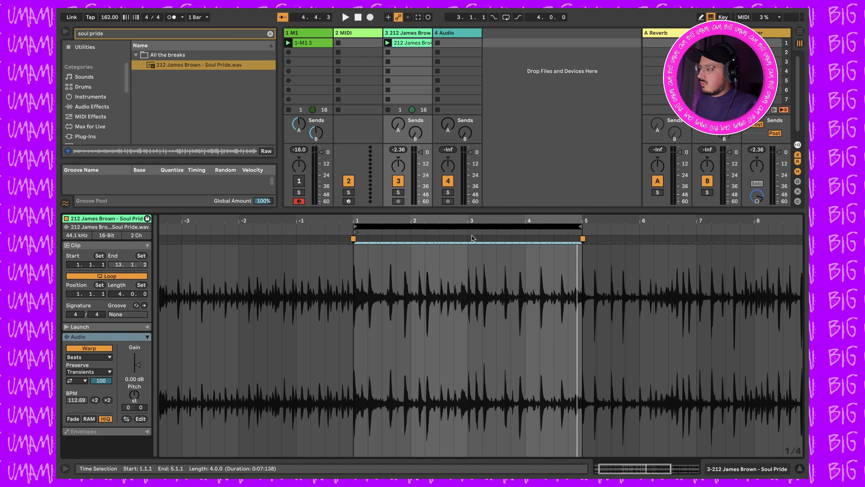
pyautogui.press('super+i')
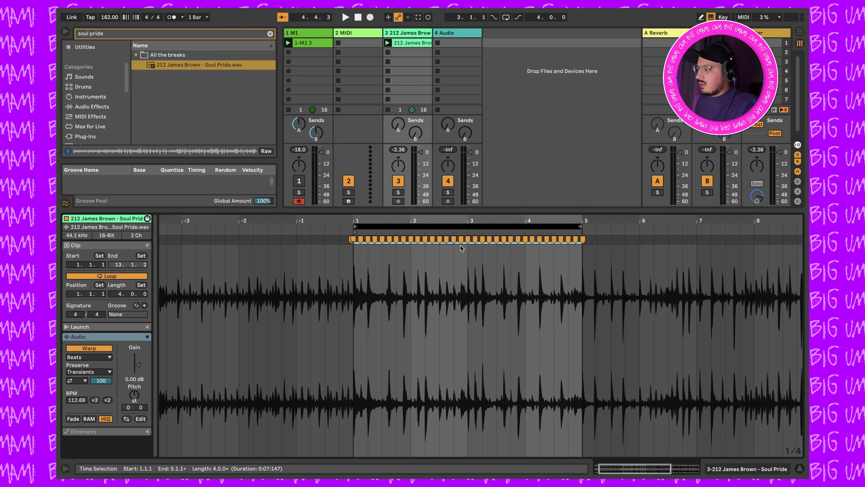
pyautogui.hscroll(-2, 460, 245)
pyautogui.press('space')
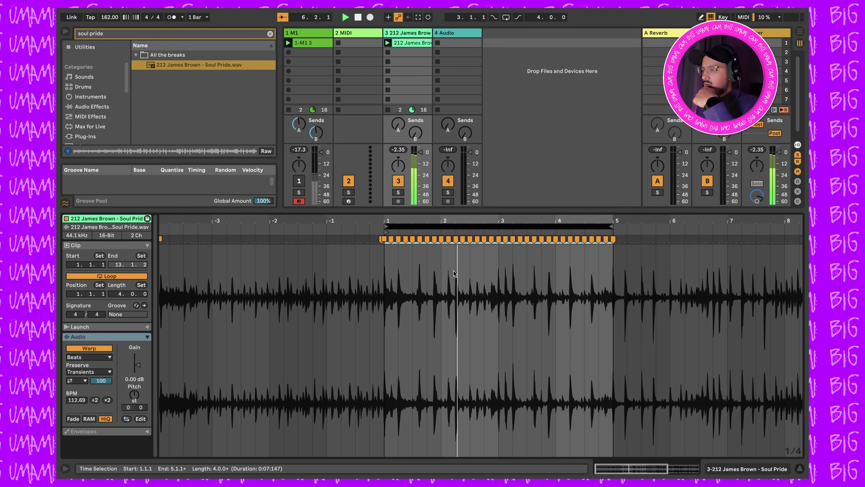
# Try project tempos of 155 and 112 BPM while the Soul Pride loop plays
pyautogui.moveTo(110, 19); pyautogui.dragTo(109, 26)
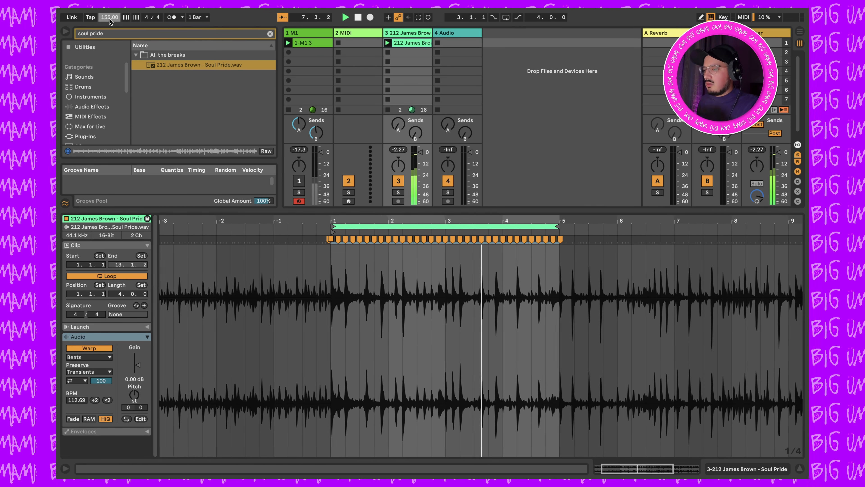
pyautogui.write('112')
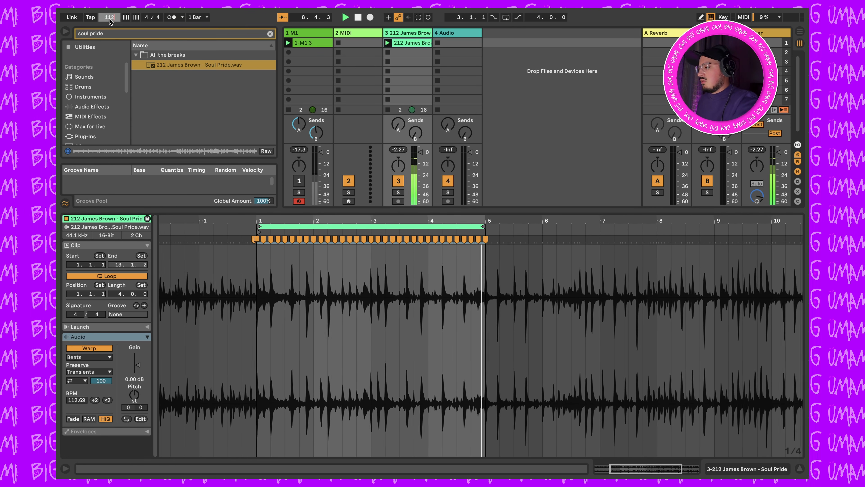
pyautogui.press('Return')
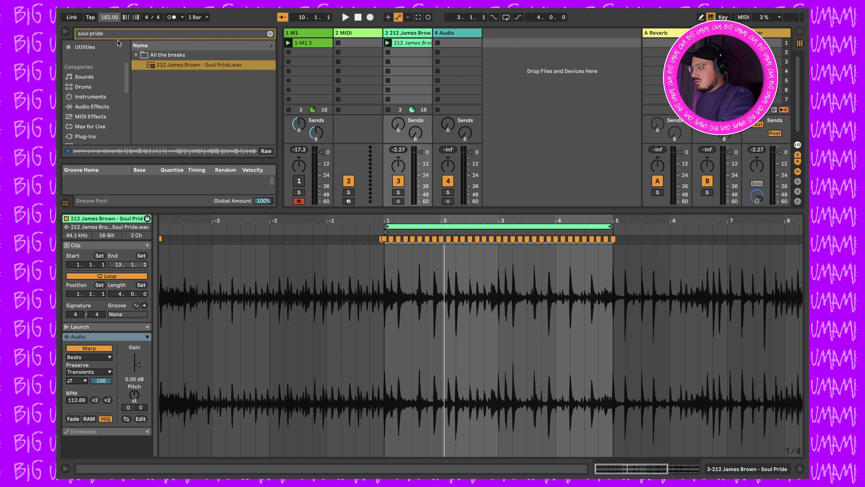
# Transpose the Soul Pride clip up by 1 semitone and audition the four-bar loop
pyautogui.press('space')
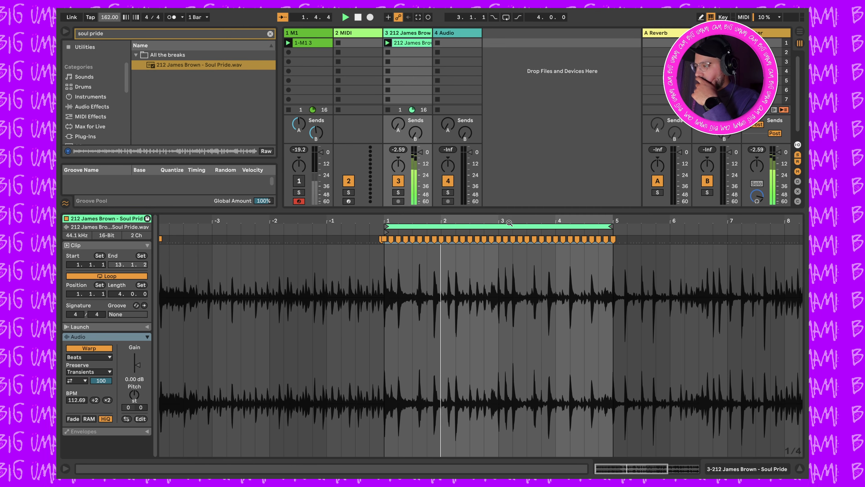
pyautogui.moveTo(510, 226); pyautogui.dragTo(485, 250)
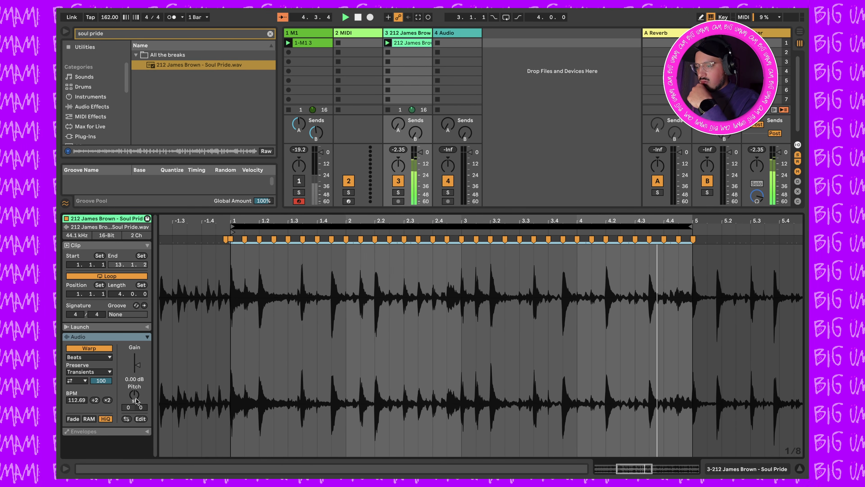
pyautogui.moveTo(127, 407); pyautogui.dragTo(135, 401)
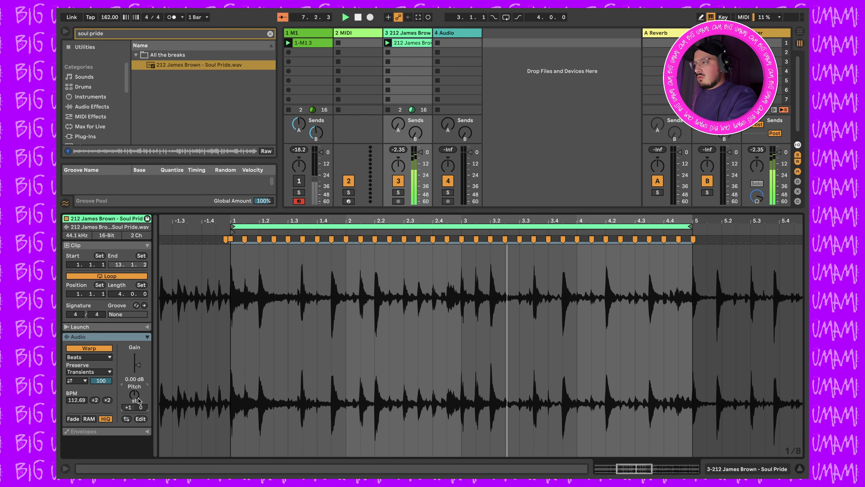
pyautogui.press('space')
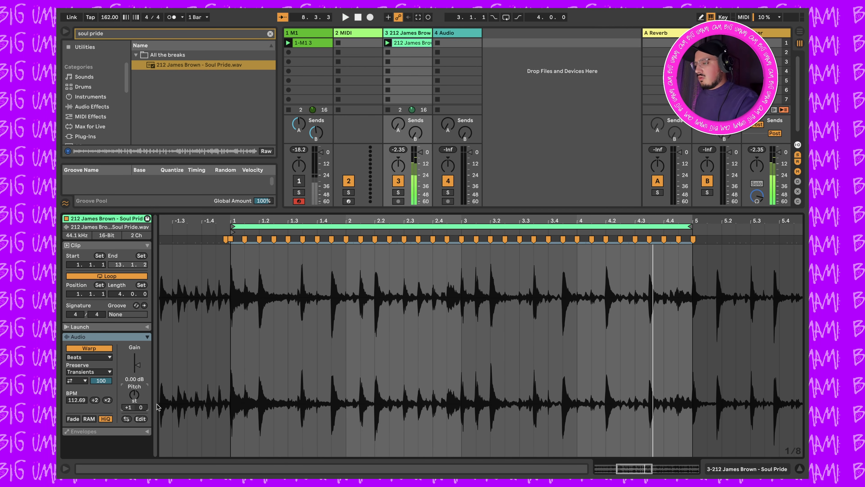
pyautogui.moveTo(128, 407); pyautogui.dragTo(126, 417)
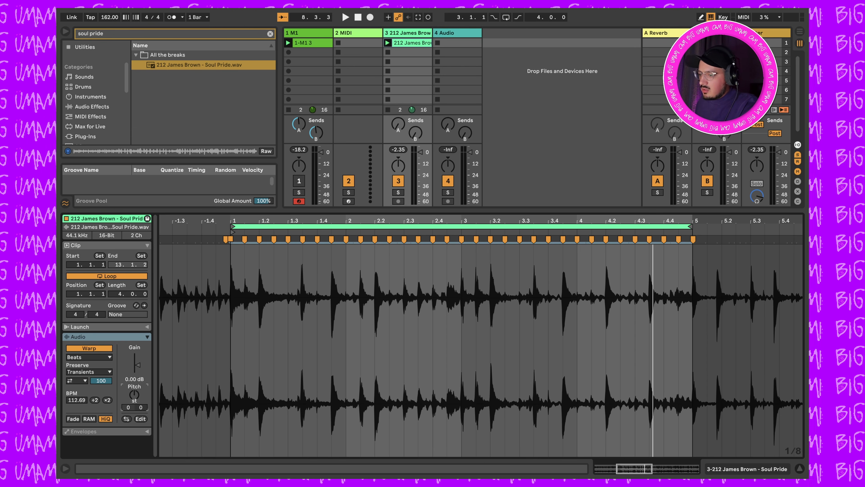
pyautogui.moveTo(135, 397); pyautogui.dragTo(134, 394)
pyautogui.press('space')
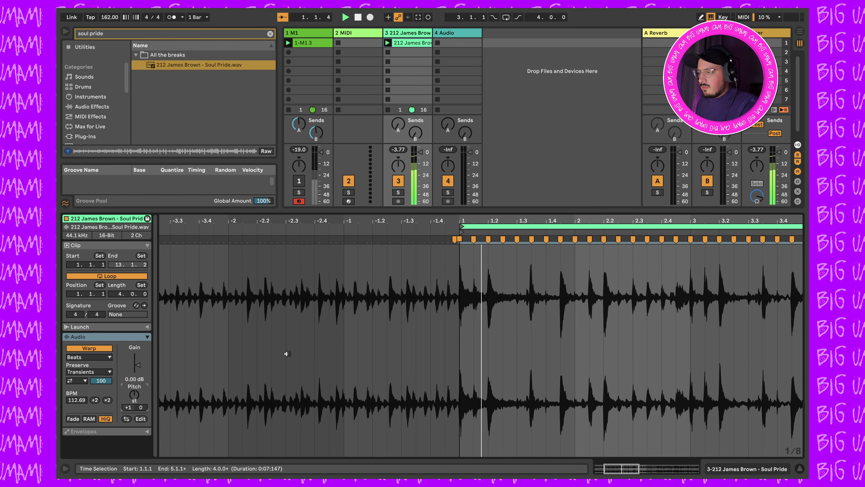
pyautogui.press('space')
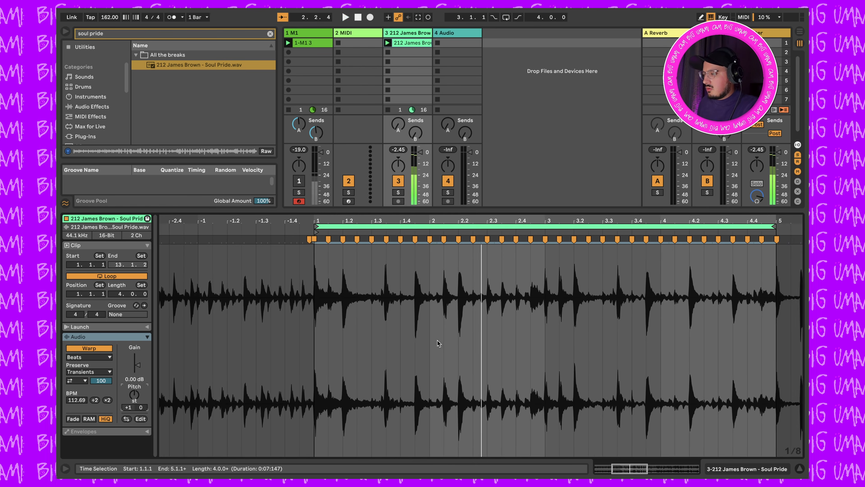
# Delete the warp markers at 1.3.1, 2.1.1 and 1.1.3 in the Soul Pride clip, replaying the loop between removals
pyautogui.press('space')
pyautogui.press('space')
pyautogui.doubleClick(459, 239)
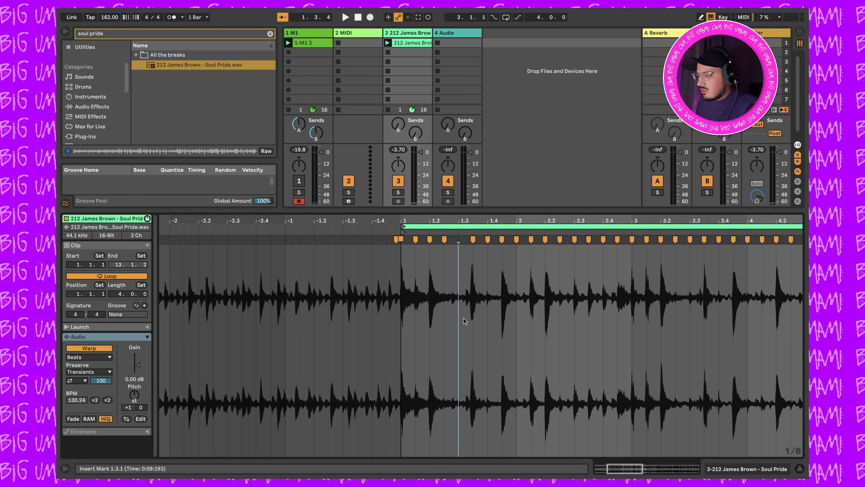
pyautogui.moveTo(457, 220); pyautogui.dragTo(457, 300)
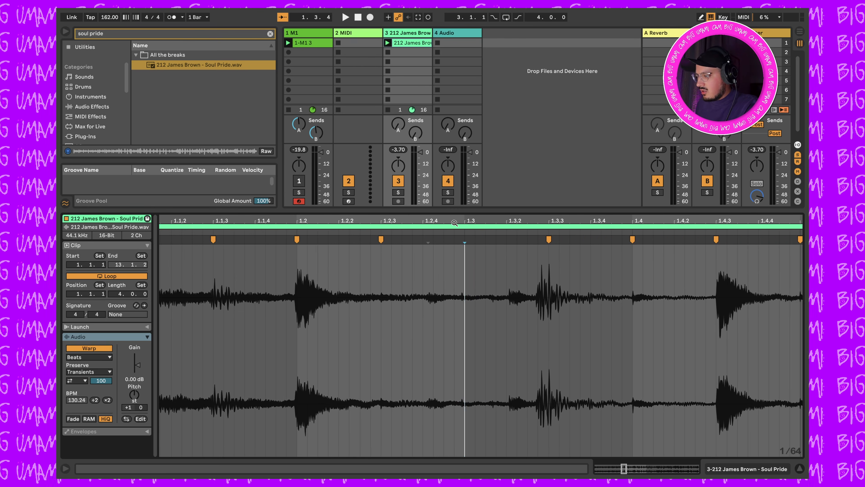
pyautogui.press('space')
pyautogui.press('space')
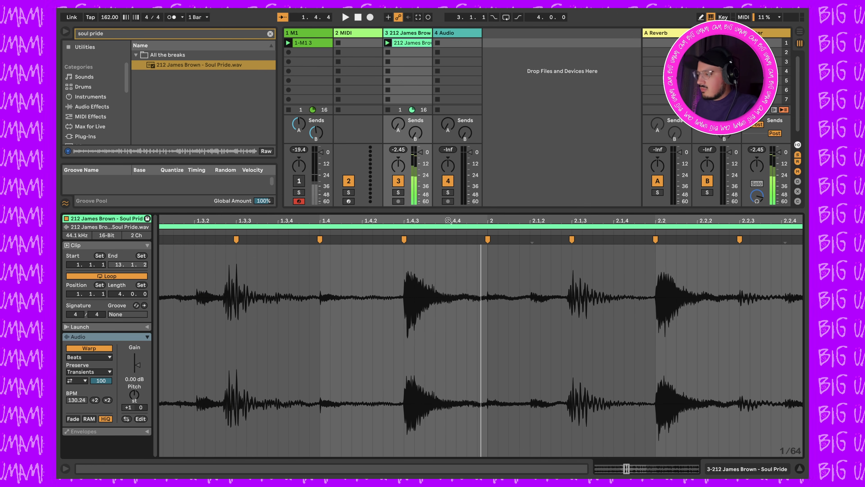
pyautogui.moveTo(453, 221); pyautogui.dragTo(452, 199)
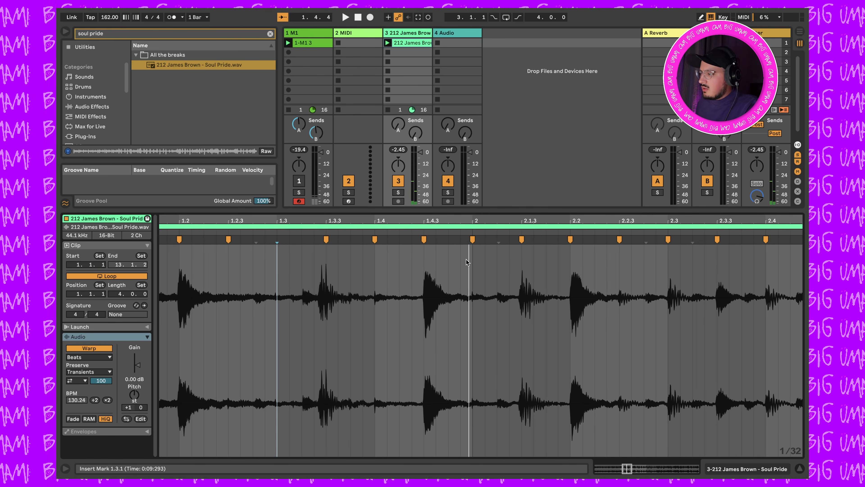
pyautogui.doubleClick(473, 239)
pyautogui.moveTo(500, 223); pyautogui.dragTo(441, 221)
pyautogui.press('space')
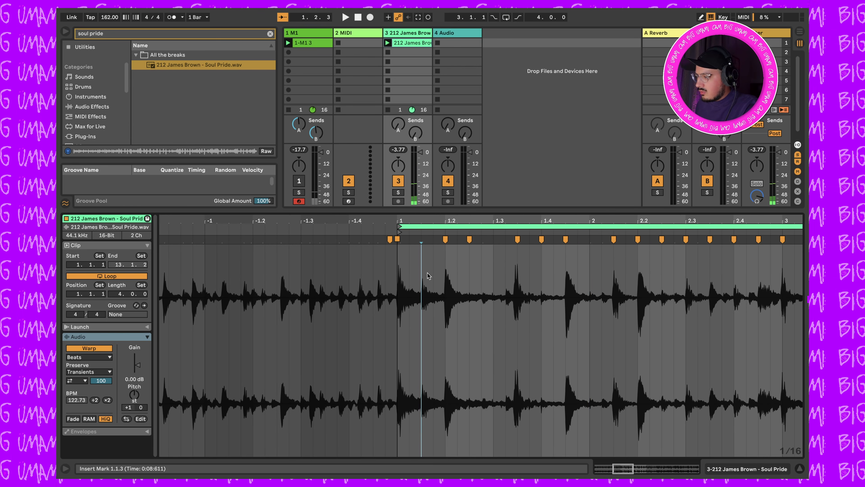
# Remove the warp markers at 1.2.3 and 1.4.1 and listen to the loop again
pyautogui.hscroll(2, 491, 315)
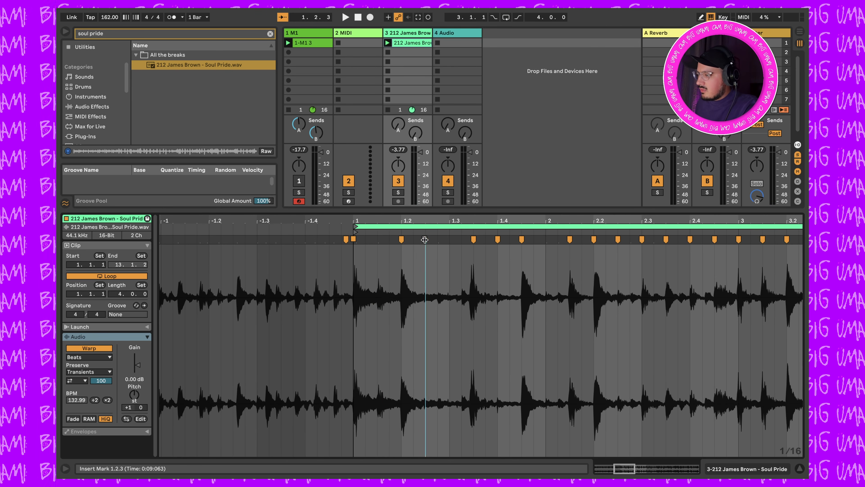
pyautogui.press('space')
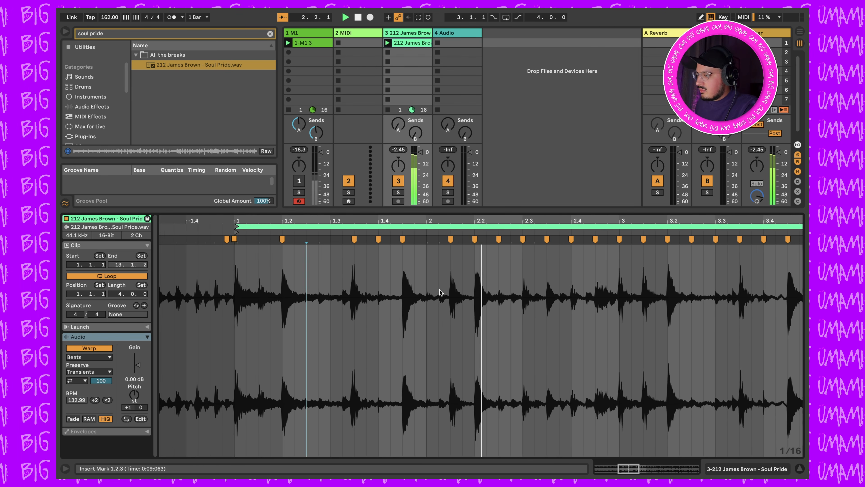
pyautogui.press('space')
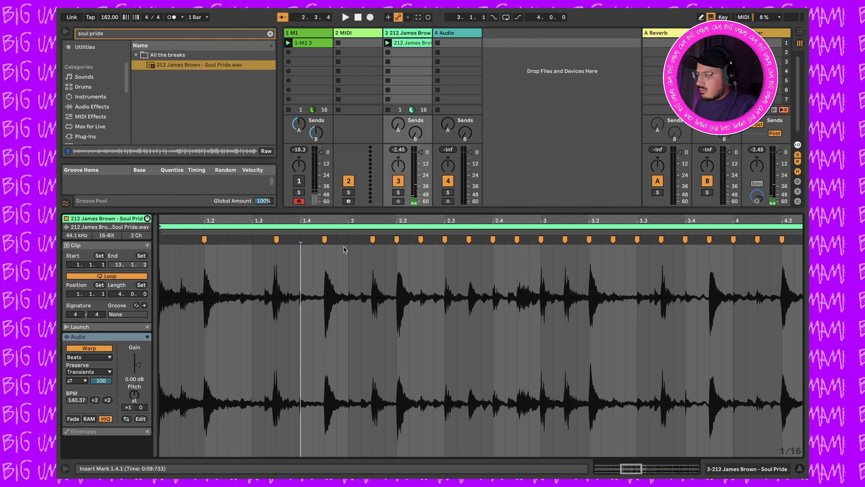
pyautogui.press('space')
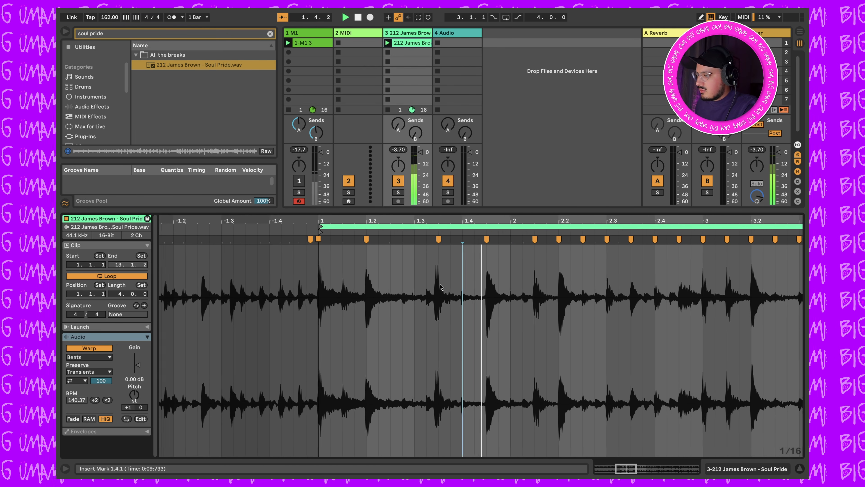
pyautogui.press('space')
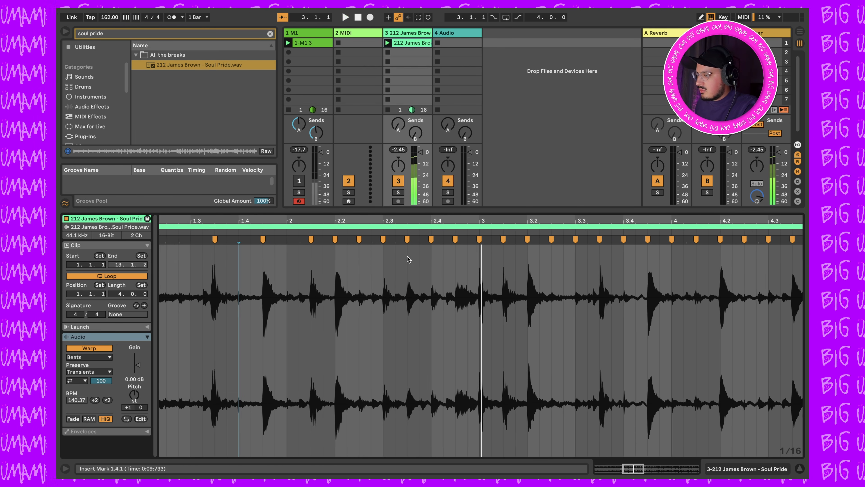
pyautogui.press('space')
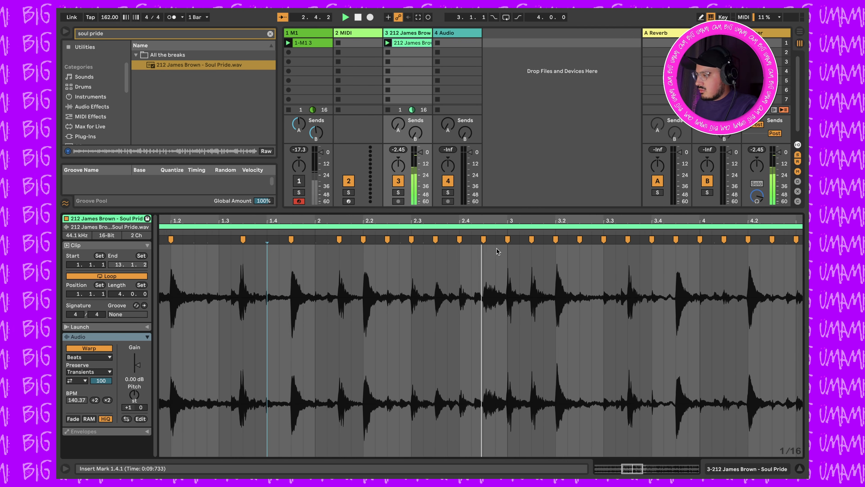
pyautogui.press('space')
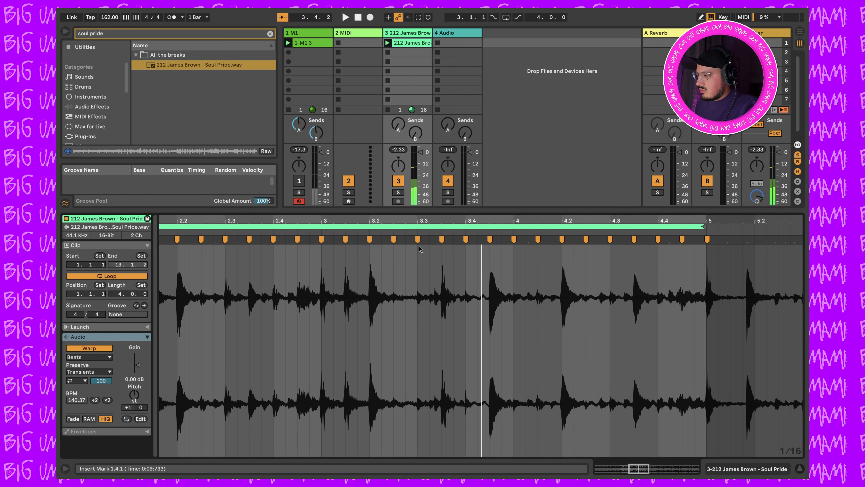
# Delete the warp markers at 3.3.1, 3.2.3 and 3.1.3, plus those at 2.2.3, 2.3.3 and 2.4.3
pyautogui.doubleClick(418, 240)
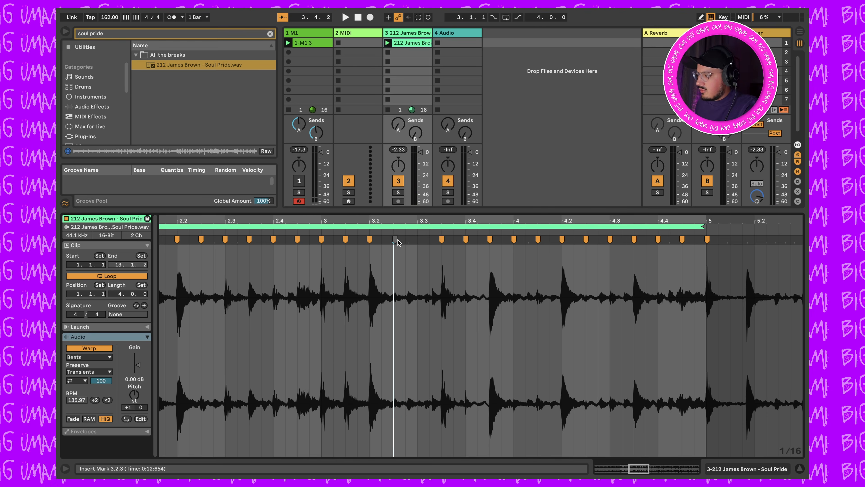
pyautogui.press('space')
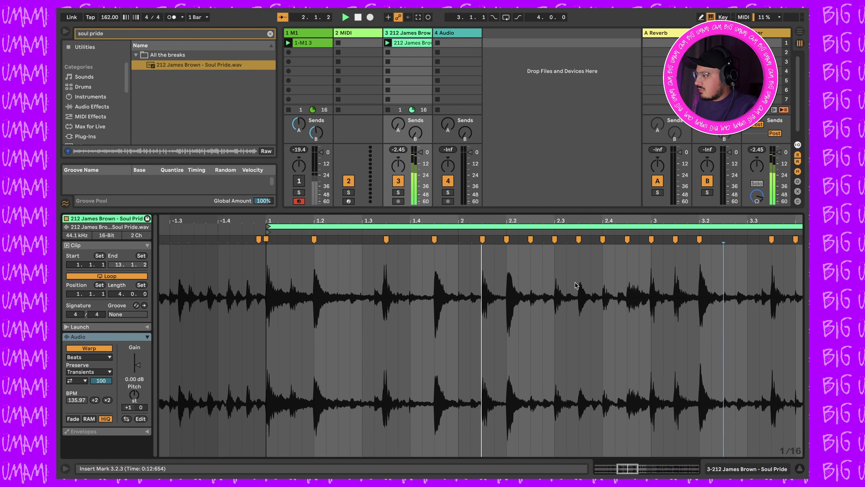
pyautogui.press('space')
pyautogui.doubleClick(427, 240)
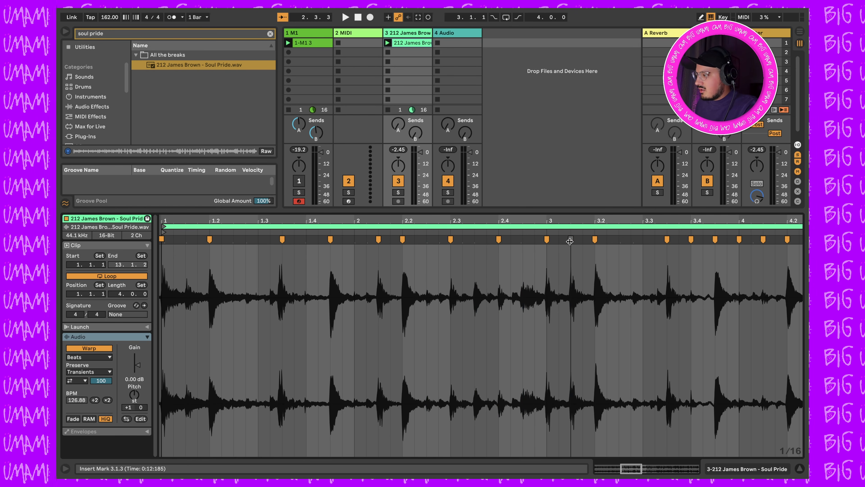
pyautogui.hscroll(5, 567, 274)
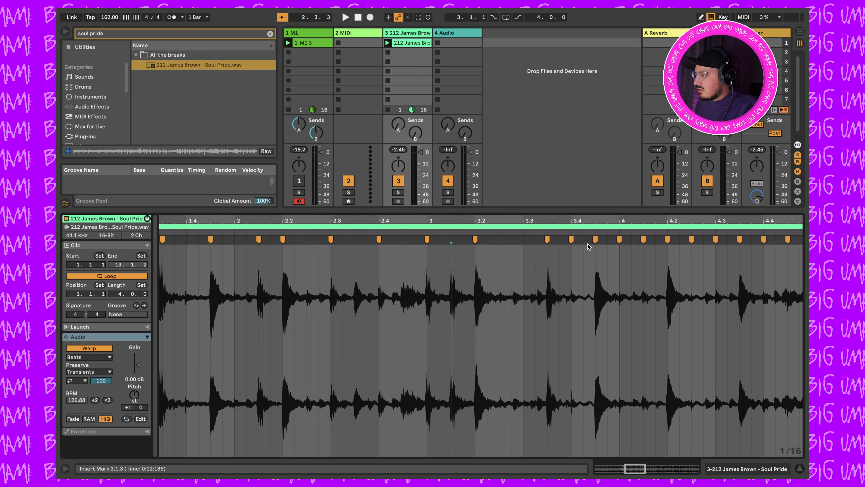
# Remove the surplus warp markers from 3.4 to the loop's end, keeping those at 3.4.3, 4.2, 4.3.3 and 5
pyautogui.doubleClick(560, 243)
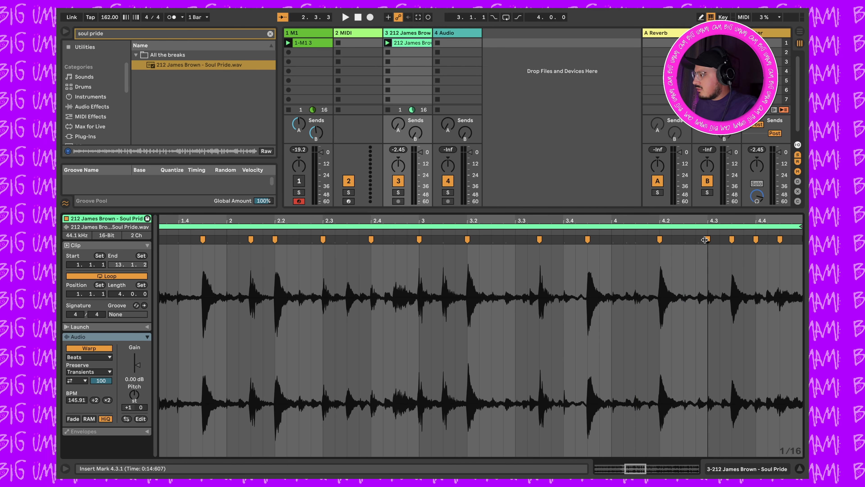
pyautogui.hscroll(4, 669, 258)
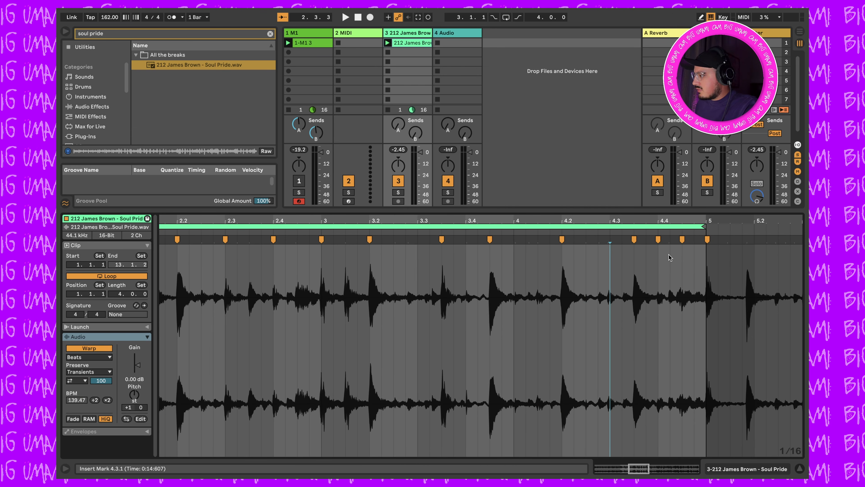
pyautogui.doubleClick(681, 243)
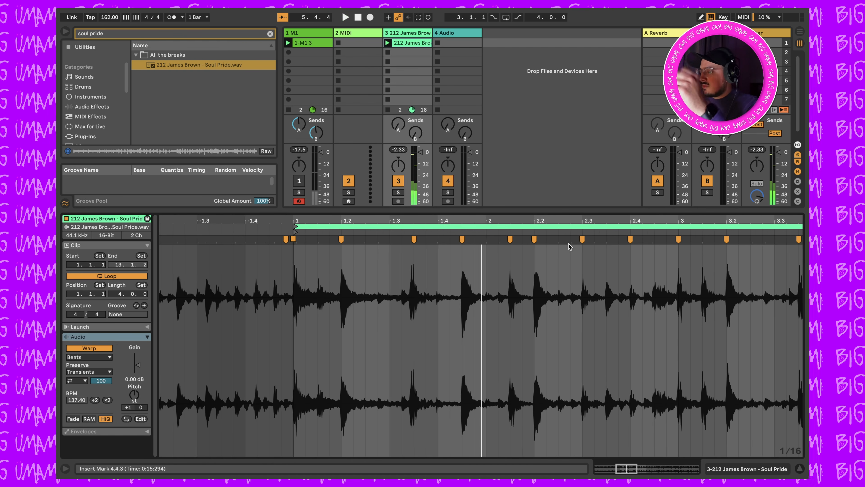
# Crop the Soul Pride sample to its four-bar loop and hide the clip detail view
pyautogui.rightClick(512, 266)
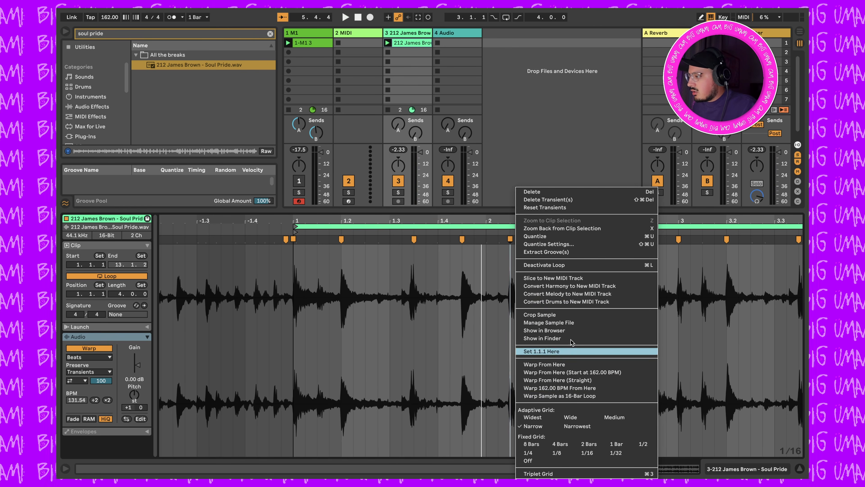
pyautogui.click(542, 314)
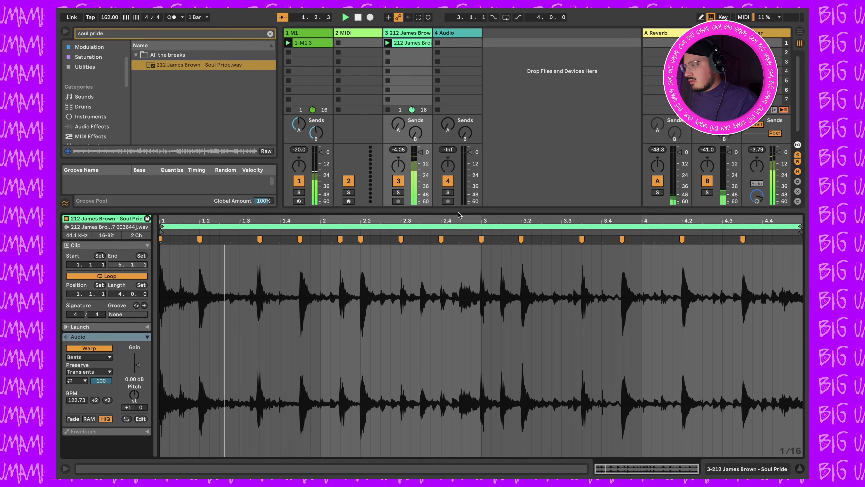
pyautogui.press('super+alt+l')
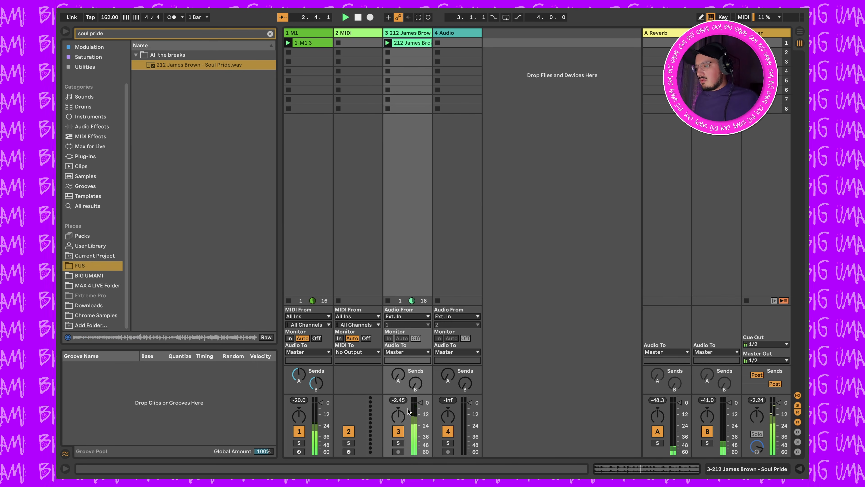
# Lower the Soul Pride track's volume slightly and play the break with the M1 chords at 156 BPM
pyautogui.moveTo(422, 405); pyautogui.dragTo(423, 410)
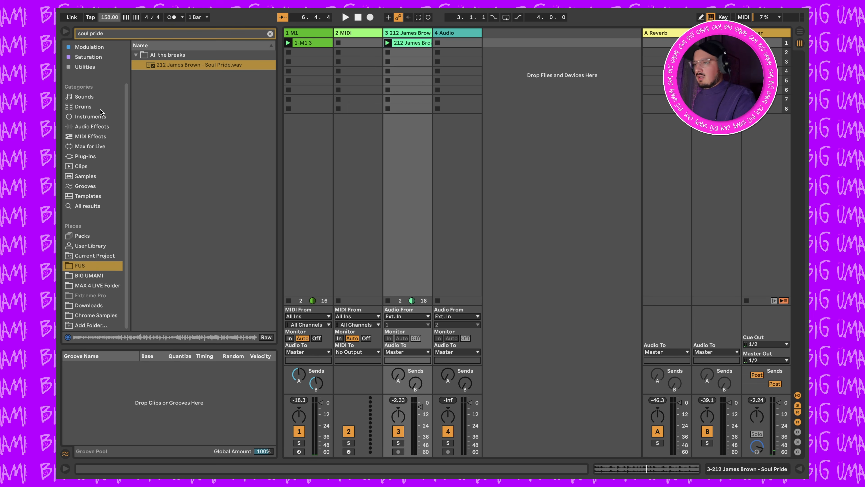
pyautogui.press('space')
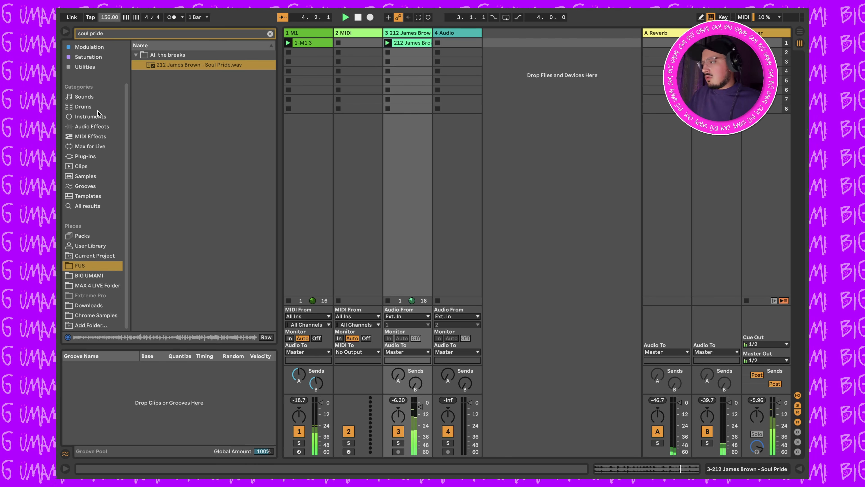
pyautogui.press('XF86AudioRaiseVolume')
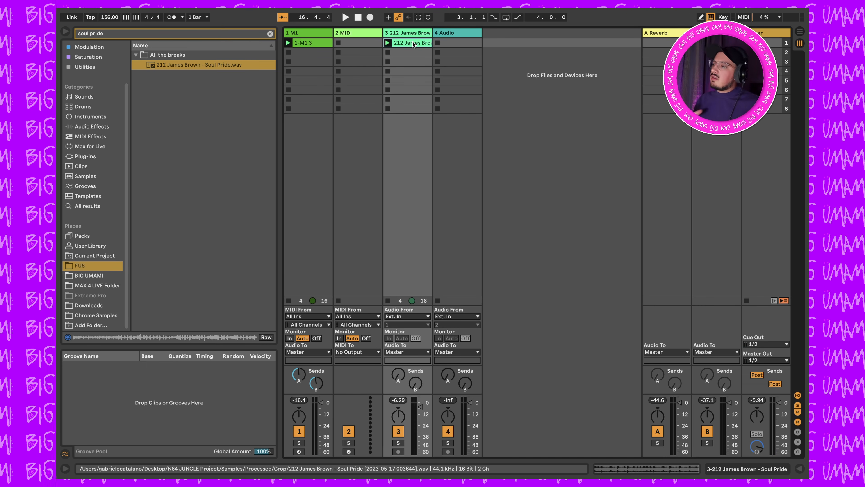
# Slice the cropped Soul Pride clip to a new MIDI track with one slice per 1/8 note and the Built-in preset
pyautogui.rightClick(413, 45)
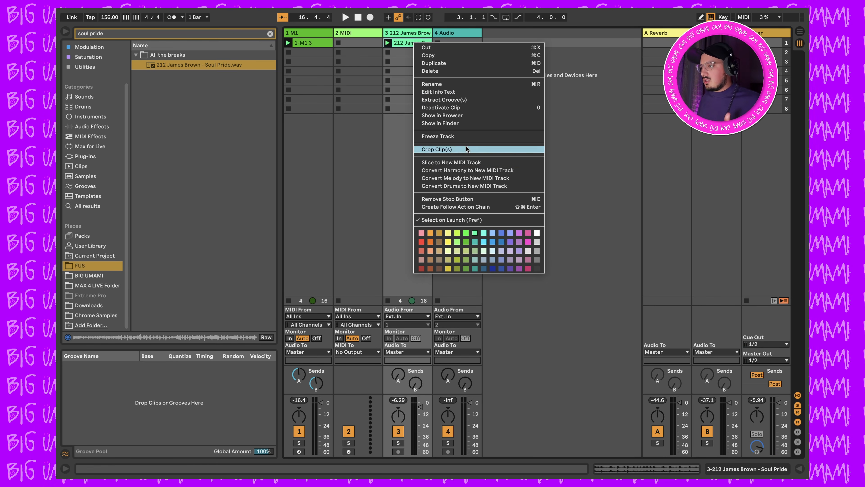
pyautogui.click(469, 163)
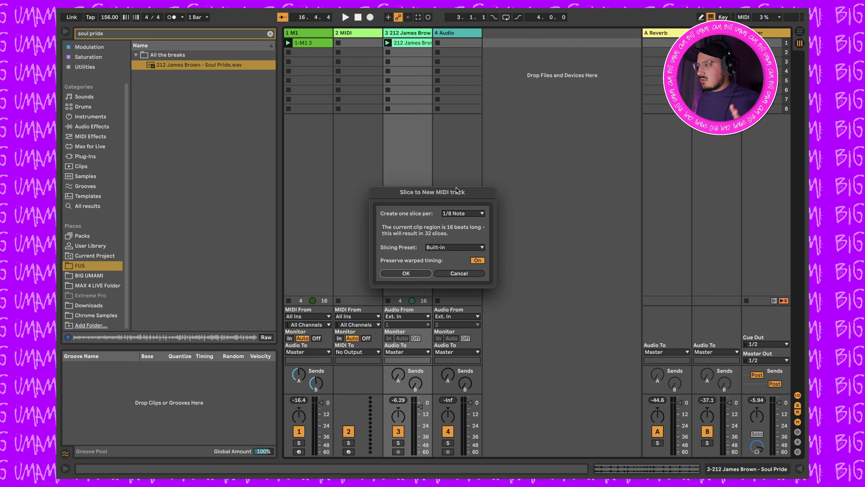
pyautogui.click(463, 214)
pyautogui.click(470, 214)
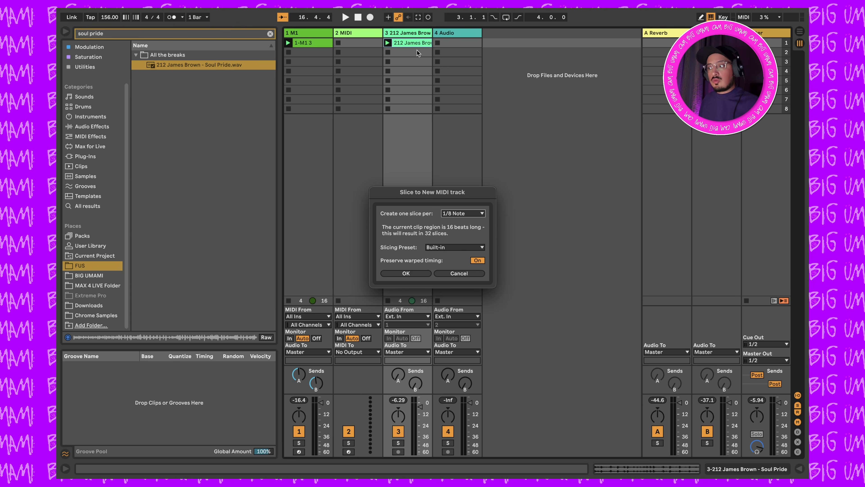
pyautogui.click(464, 248)
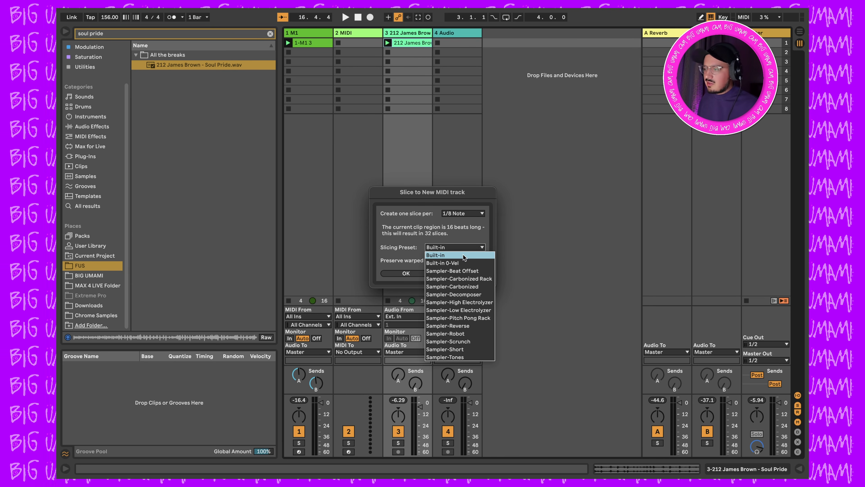
pyautogui.click(464, 256)
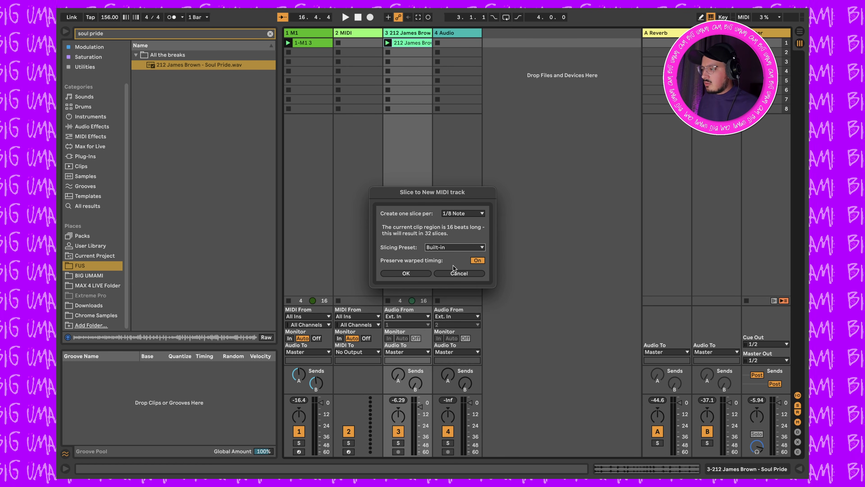
pyautogui.click(426, 275)
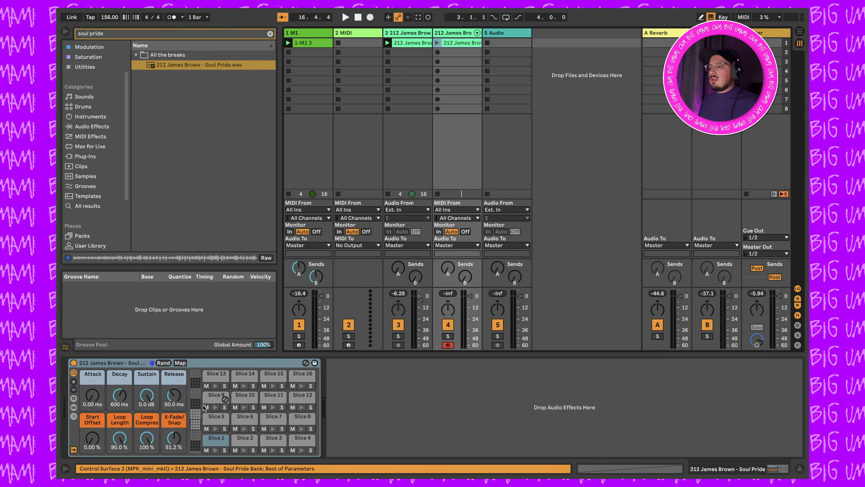
# Set the slice rack's Decay and Release to 60.0 s and its Loop Length to 0.00 %
pyautogui.click(118, 399)
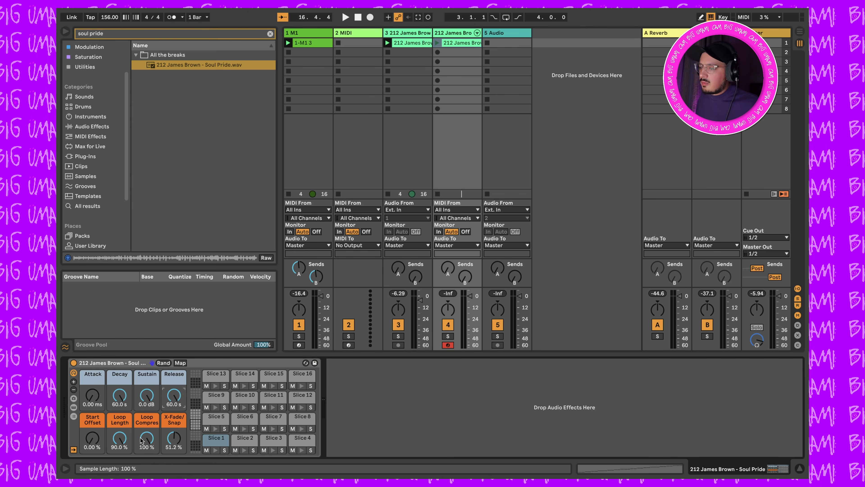
pyautogui.press('a')
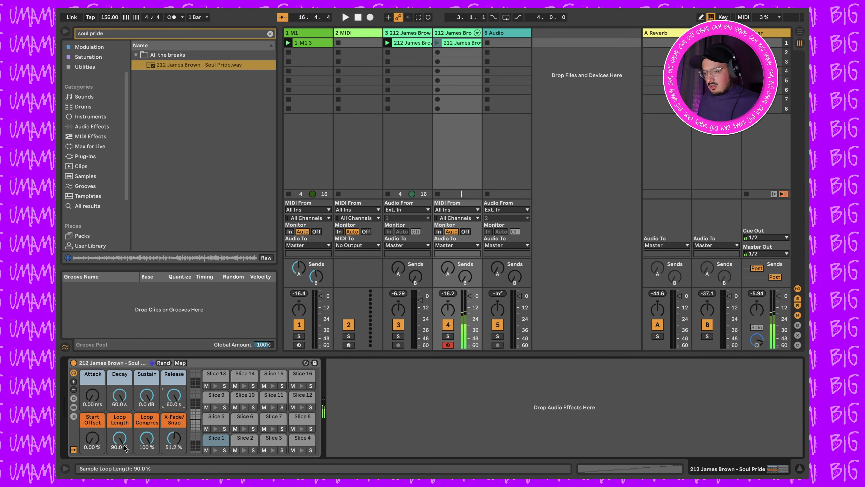
pyautogui.moveTo(125, 448); pyautogui.dragTo(125, 443)
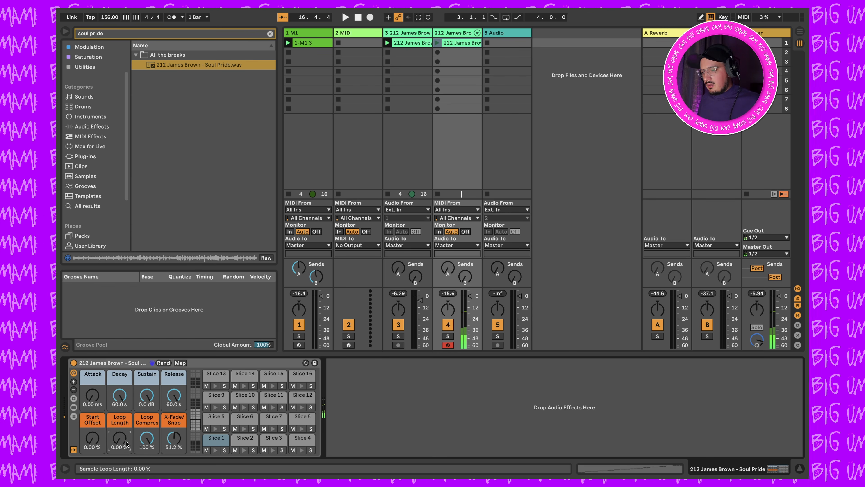
# Audition several Soul Pride slices by playing their pads with the adjusted envelope and loop settings
pyautogui.press('a')
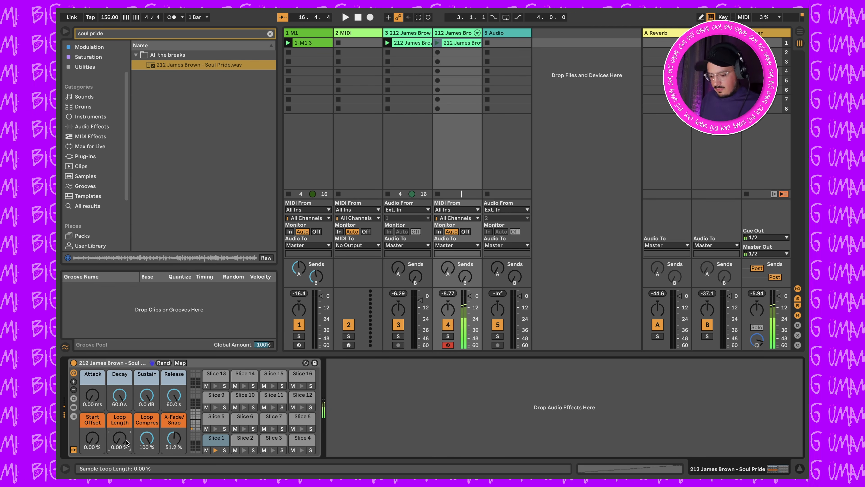
pyautogui.press('w')
pyautogui.press('s')
pyautogui.press('t')
pyautogui.press('d')
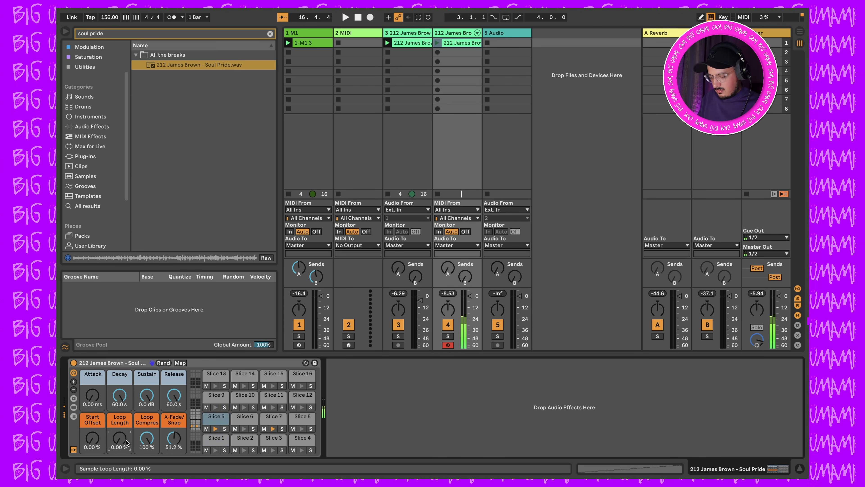
pyautogui.press('f')
pyautogui.press('g')
# Move Slice 2's end marker slightly earlier and Slice 3's start marker slightly later
pyautogui.click(214, 440)
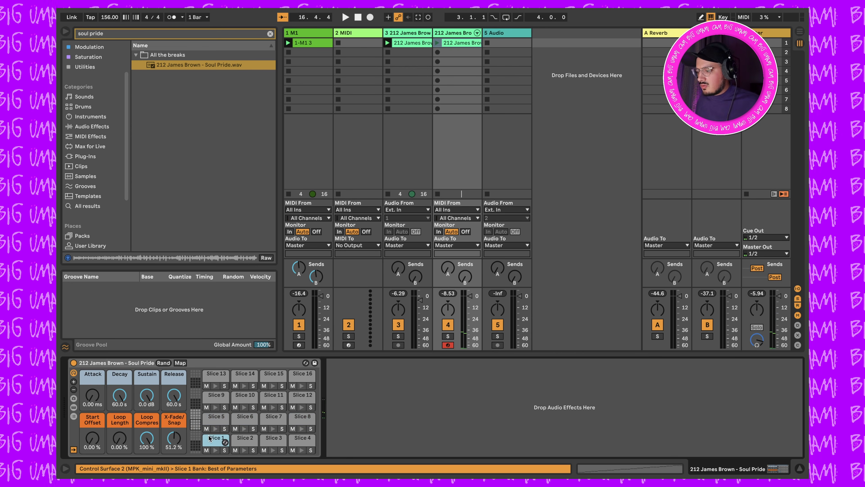
pyautogui.click(245, 440)
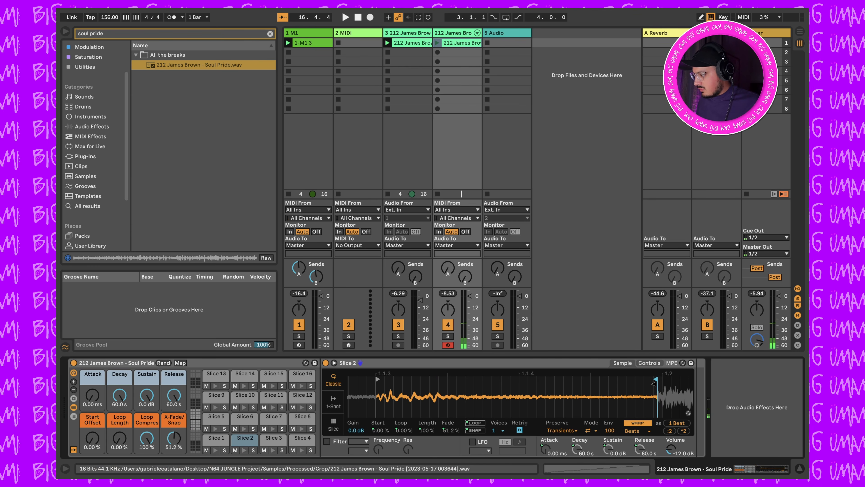
pyautogui.moveTo(656, 379); pyautogui.dragTo(653, 379)
pyautogui.click(269, 438)
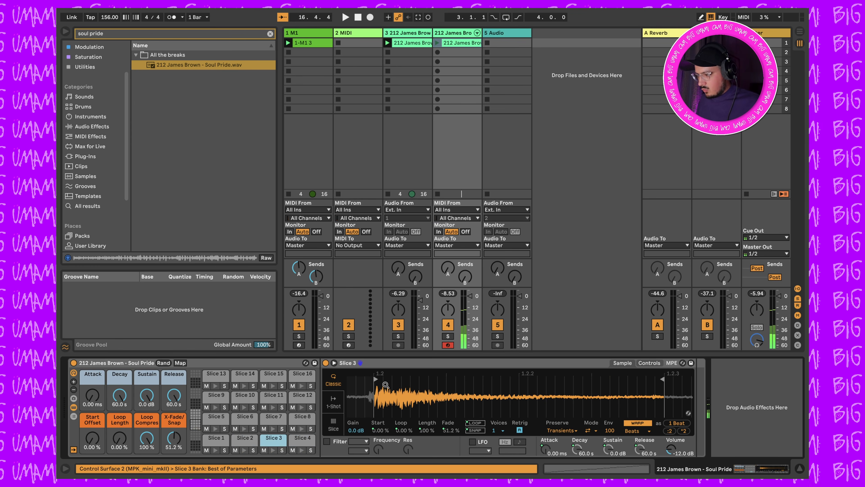
pyautogui.moveTo(377, 381)
pyautogui.mouseDown()
pyautogui.moveTo(381, 403)
pyautogui.moveTo(571, 389)
pyautogui.mouseUp()
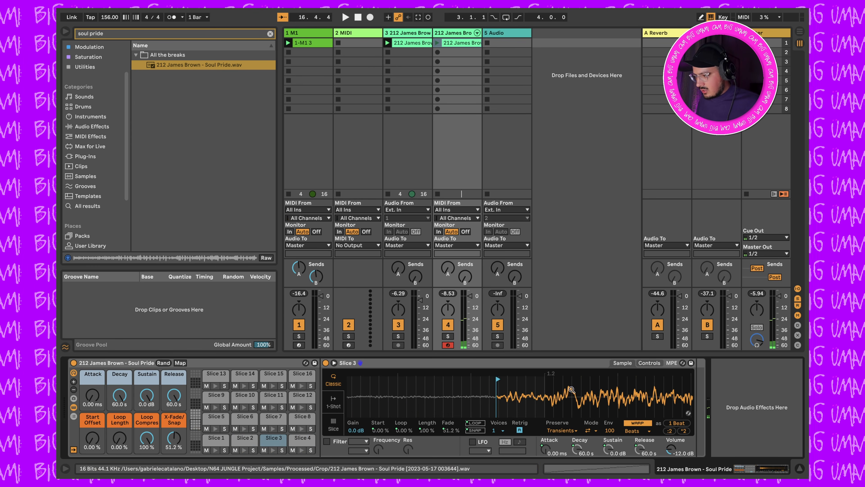
pyautogui.moveTo(515, 395)
pyautogui.mouseDown()
pyautogui.moveTo(525, 390)
pyautogui.moveTo(456, 382)
pyautogui.moveTo(382, 426)
pyautogui.moveTo(414, 429)
pyautogui.mouseUp()
pyautogui.moveTo(416, 380); pyautogui.dragTo(422, 379)
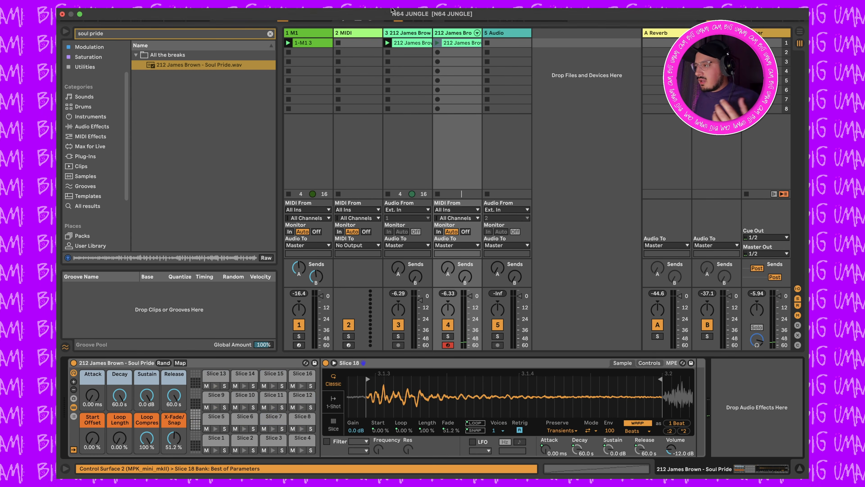
# Deactivate the original Soul Pride audio track, and open and play the sliced MIDI clip
pyautogui.click(413, 46)
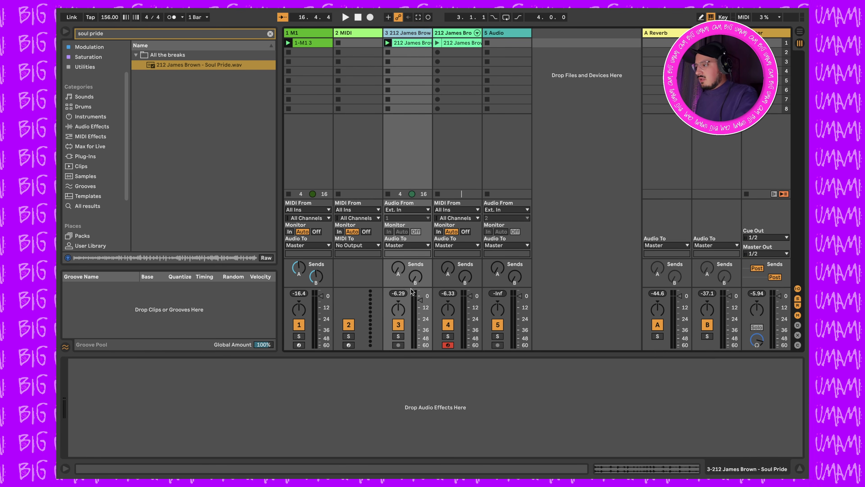
pyautogui.click(399, 322)
pyautogui.doubleClick(463, 45)
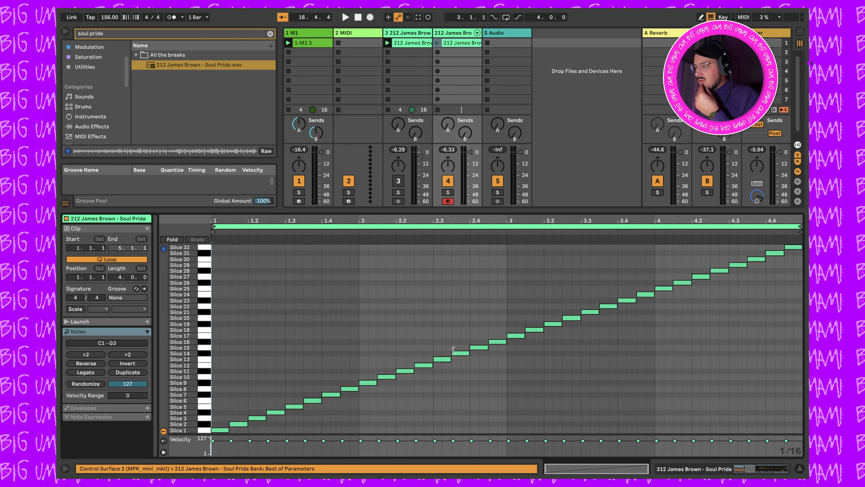
pyautogui.click(438, 42)
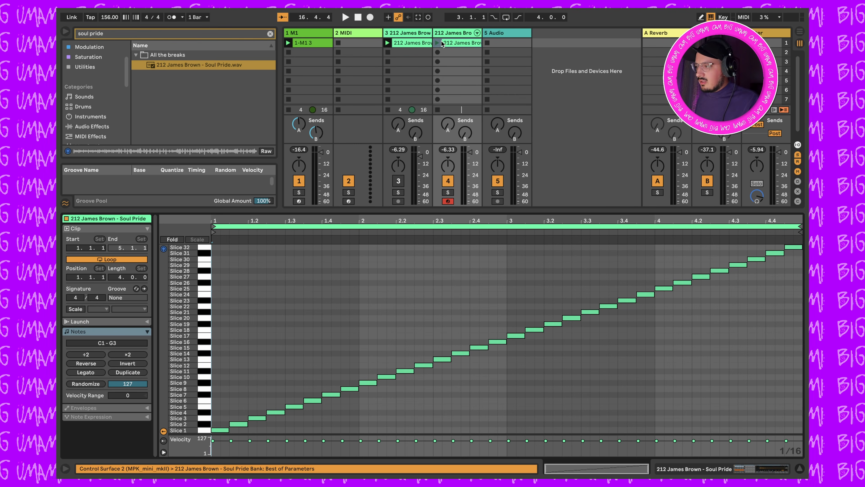
pyautogui.click(685, 314)
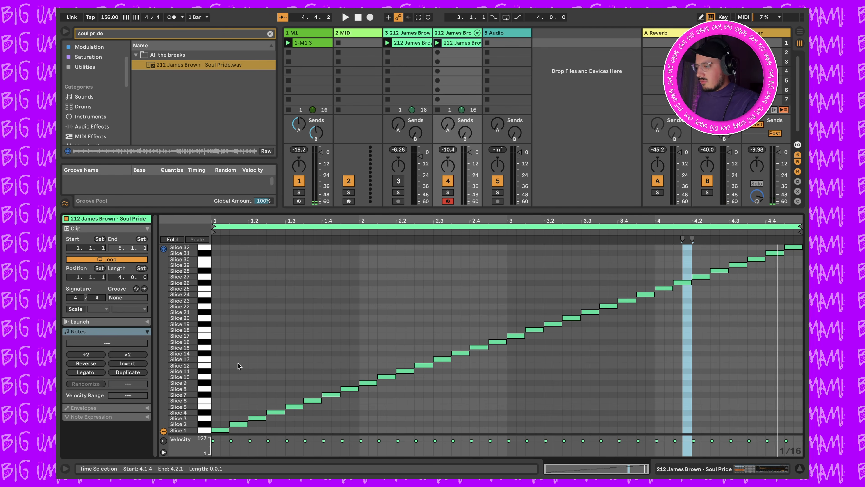
# Duplicate the sliced Soul Pride MIDI clip into the second scene and launch the copy
pyautogui.click(460, 44)
pyautogui.press('super+d')
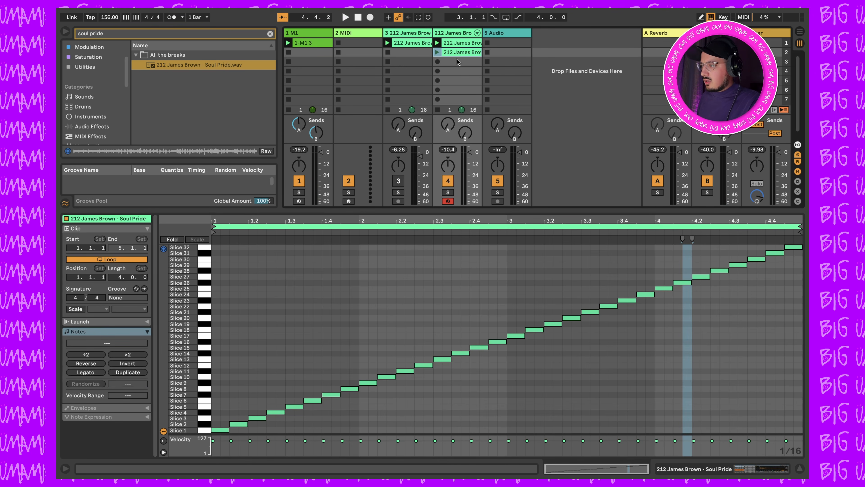
pyautogui.click(437, 53)
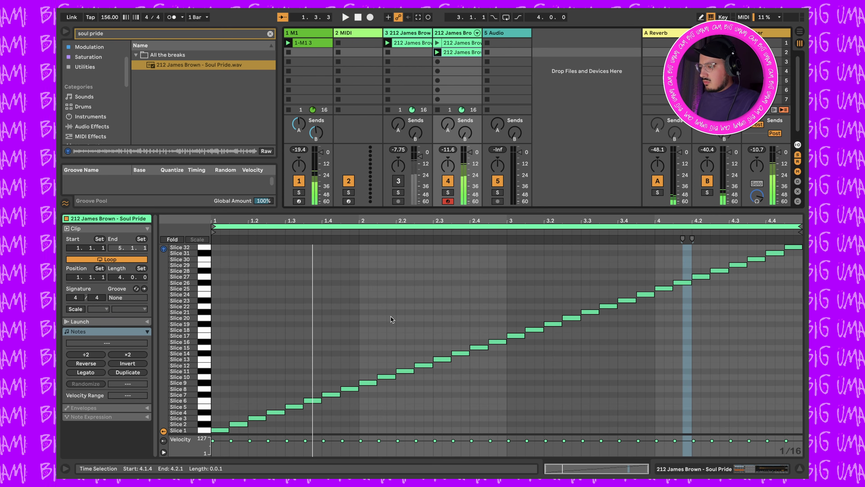
# Move the Slice 6 note at 1.3.3 up to Slice 8 and play back the edited pattern
pyautogui.click(313, 401)
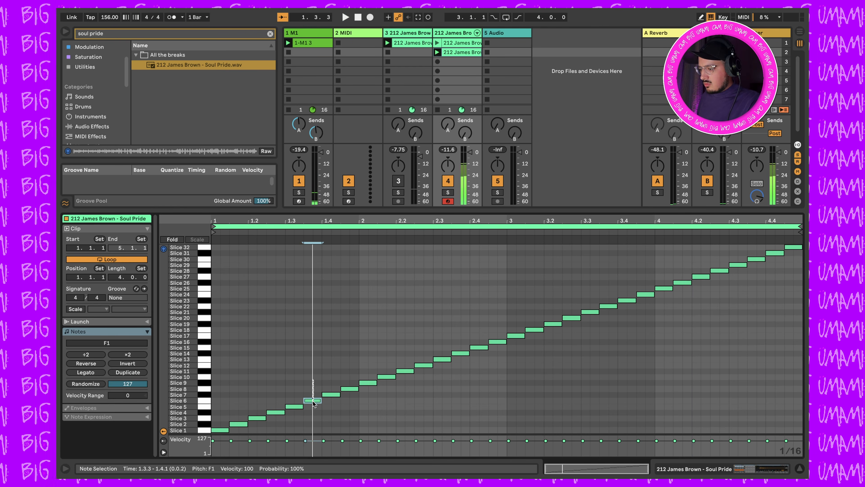
pyautogui.press('Up')
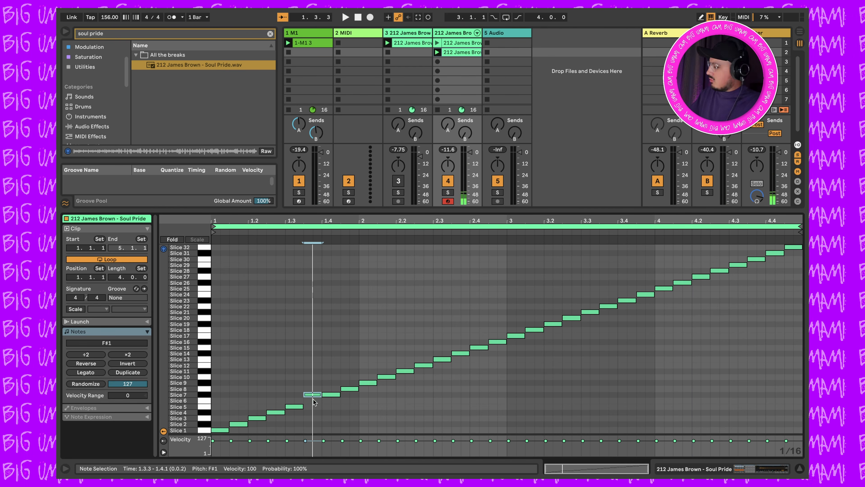
pyautogui.press('Up')
pyautogui.press('space')
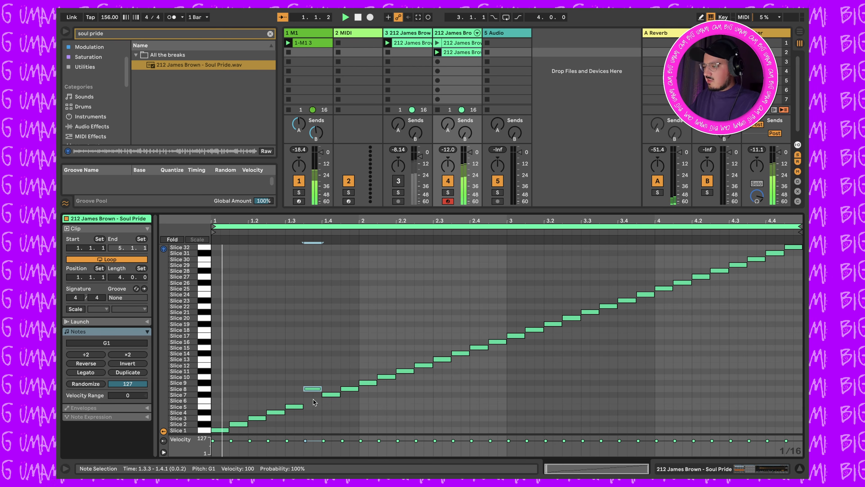
pyautogui.press('space')
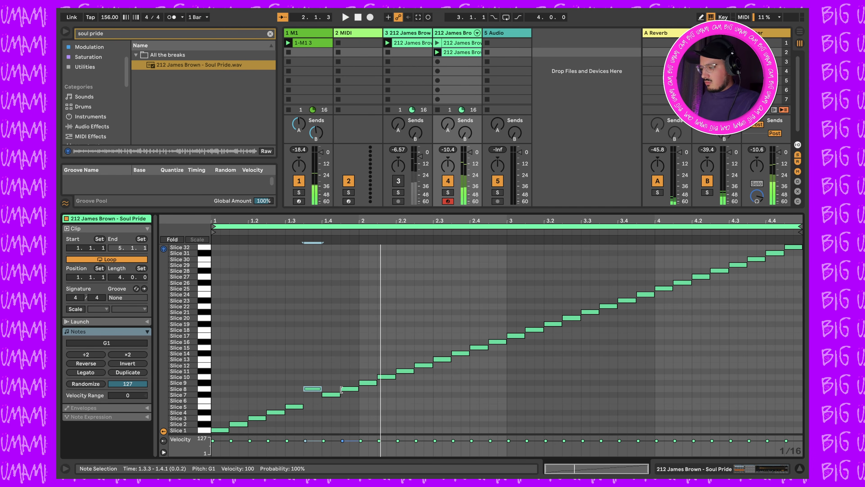
pyautogui.press('space')
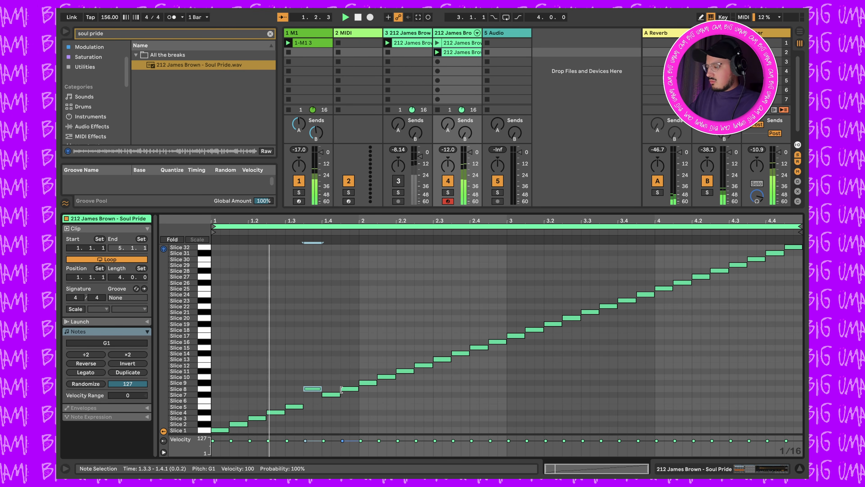
pyautogui.press('space')
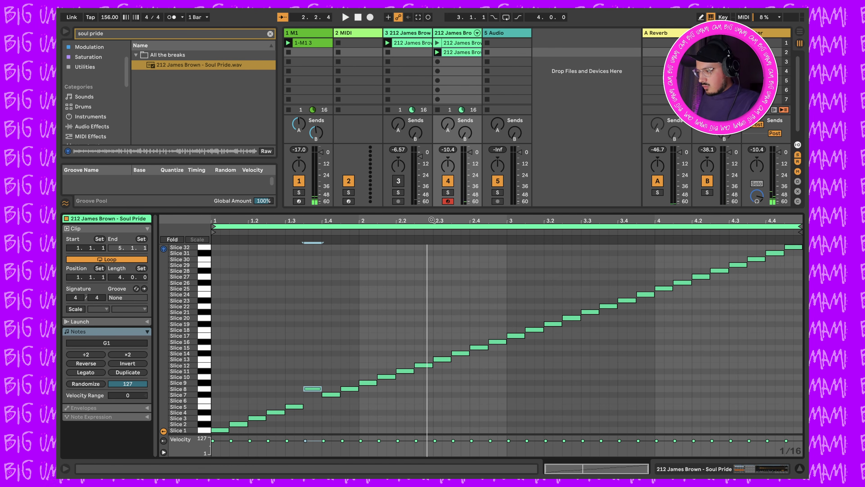
# Play the pattern into bar 2 and shorten the Slice 10 note at 2.1.3 to a 1/32 note
pyautogui.moveTo(432, 220); pyautogui.dragTo(432, 240)
pyautogui.press('space')
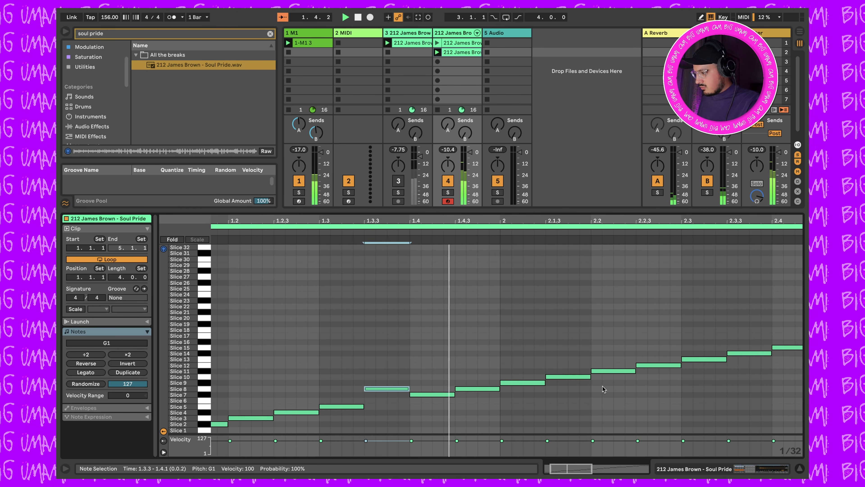
pyautogui.hscroll(1, 602, 386)
pyautogui.press('space')
pyautogui.click(525, 382)
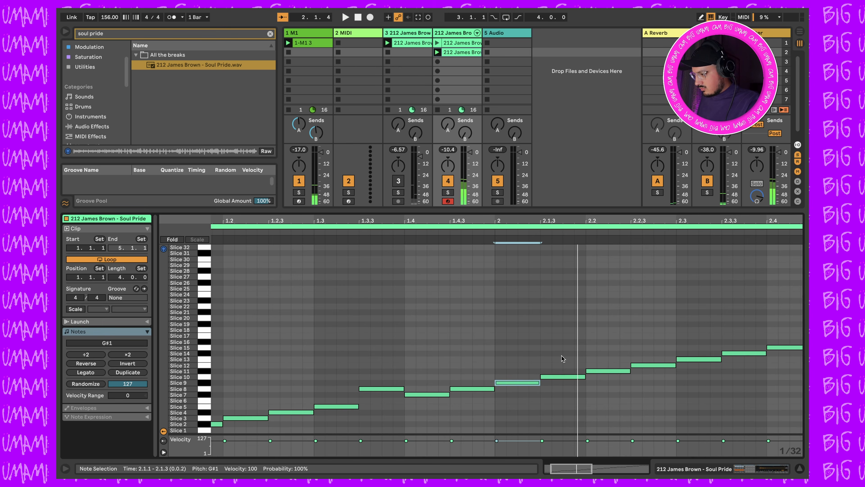
pyautogui.click(559, 376)
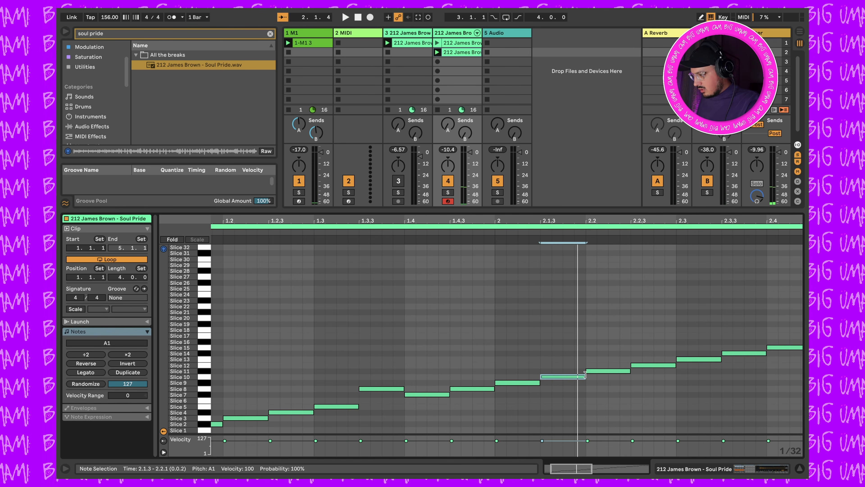
pyautogui.moveTo(585, 374); pyautogui.dragTo(552, 376)
# Try the Narrowest adaptive grid in the note editor and return it to Narrow
pyautogui.rightClick(565, 387)
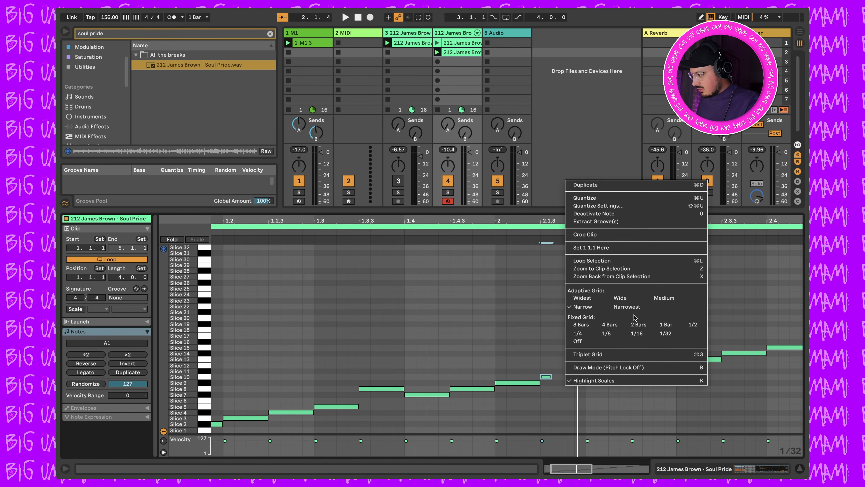
pyautogui.click(627, 306)
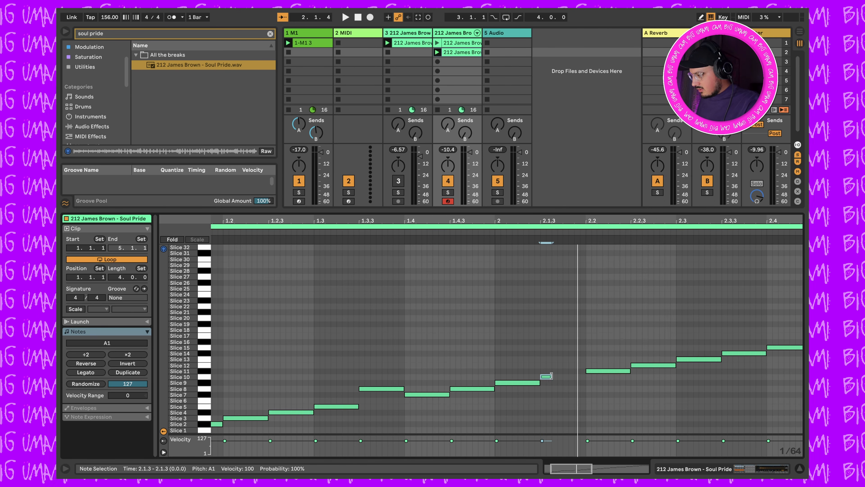
pyautogui.moveTo(562, 218); pyautogui.dragTo(562, 239)
pyautogui.rightClick(531, 321)
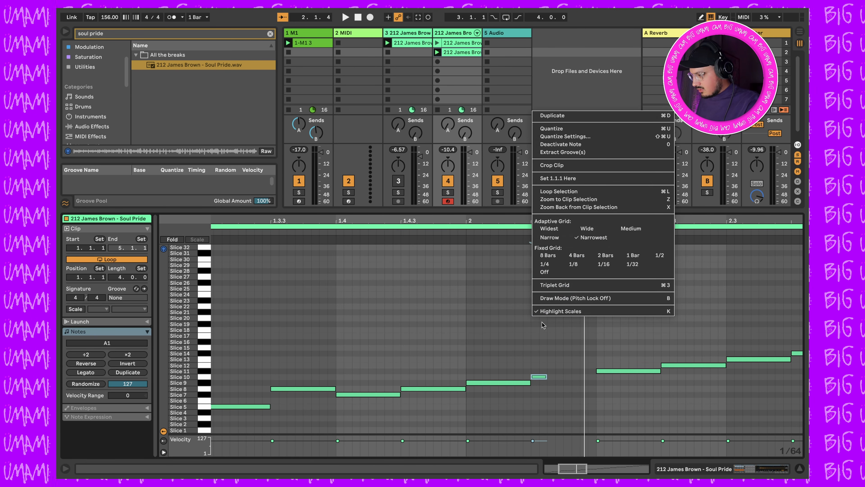
pyautogui.click(554, 239)
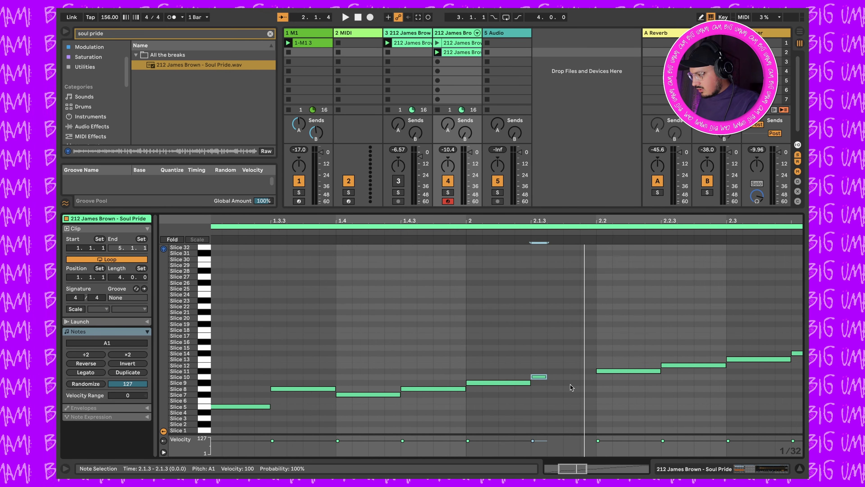
# Add three more 1/32 notes on Slice 10 after the one at 2.1.3, filling up to 2.2, and play back the roll
pyautogui.doubleClick(556, 378)
pyautogui.doubleClick(572, 378)
pyautogui.doubleClick(590, 378)
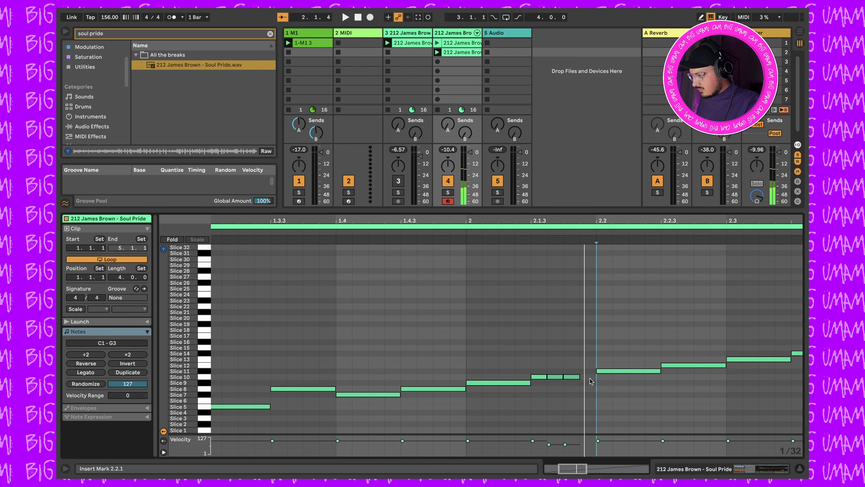
pyautogui.press('space')
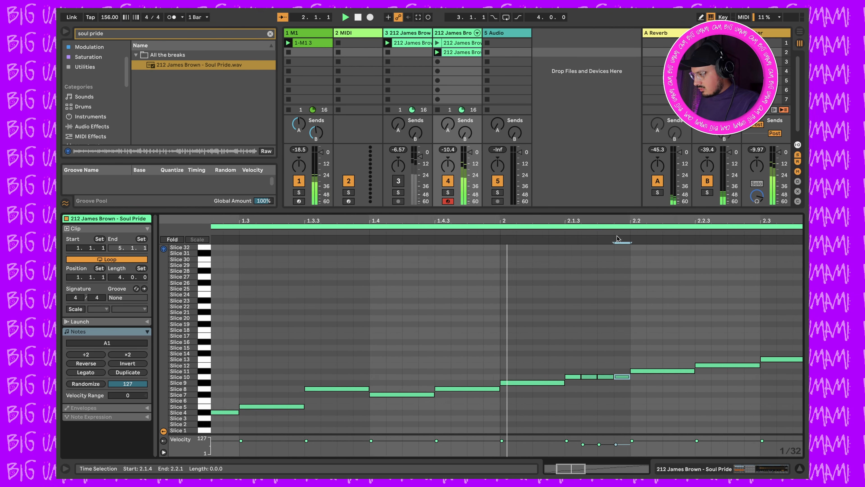
pyautogui.press('space')
# Try the four-note roll at 2.1.3 on Slice 11 and play back the pattern
pyautogui.moveTo(359, 364); pyautogui.dragTo(419, 386)
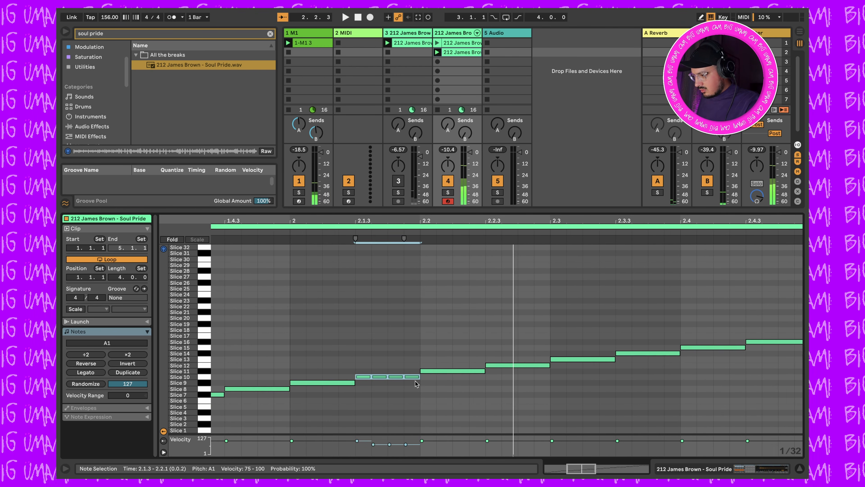
pyautogui.press('Up')
pyautogui.press('space')
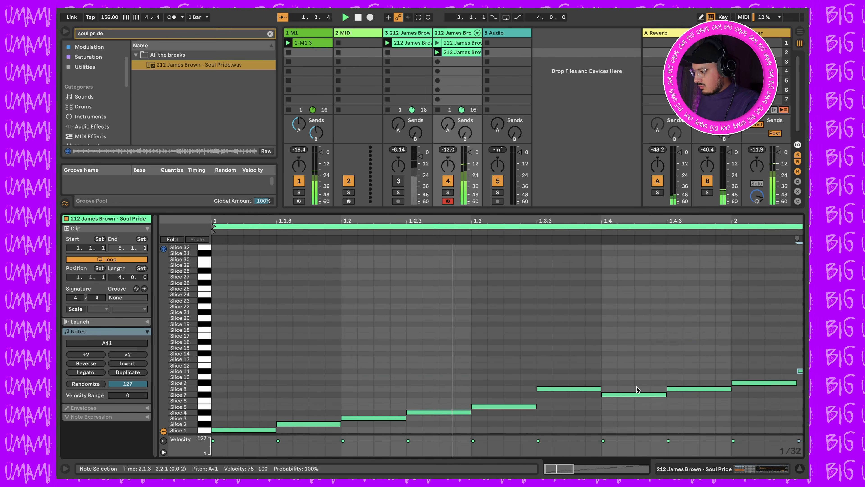
pyautogui.press('space')
# Audition the four-note roll at 2.1.3 on lower slices down to Slice 6, raise it to Slice 14 and play the pattern
pyautogui.moveTo(631, 349); pyautogui.dragTo(692, 379)
pyautogui.press('Down')
pyautogui.press('Down')
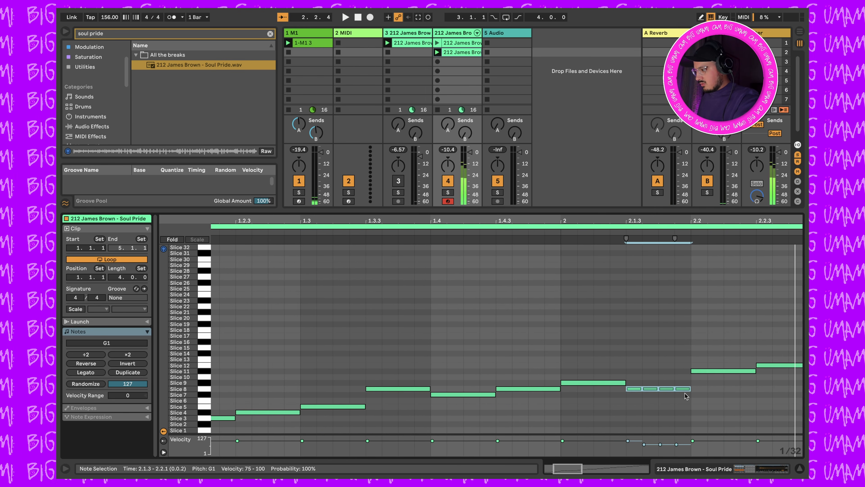
pyautogui.press('Down')
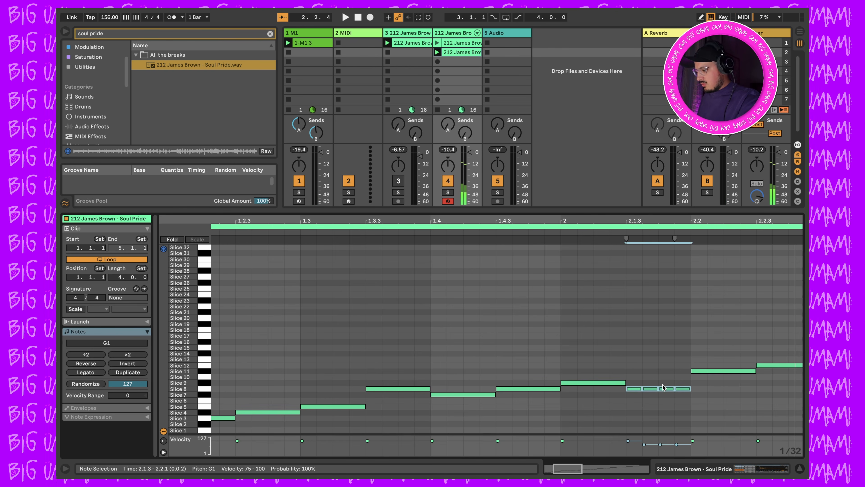
pyautogui.moveTo(663, 384); pyautogui.dragTo(663, 390)
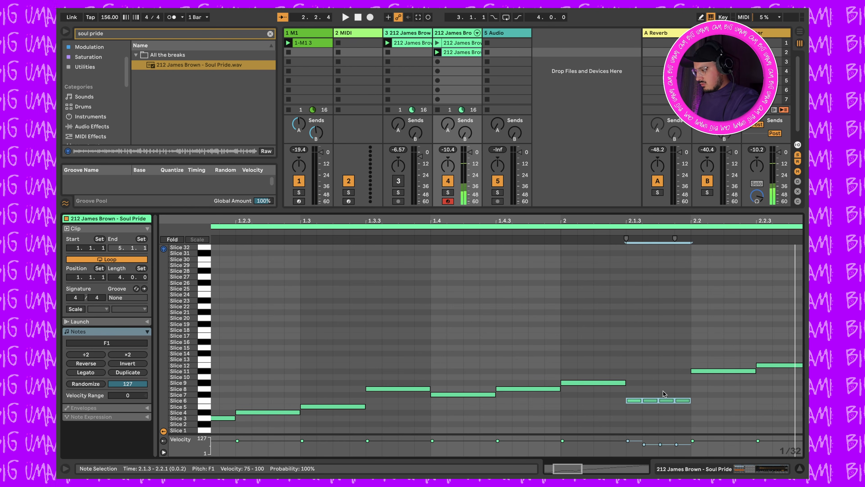
pyautogui.press('Up')
pyautogui.press('Up')
pyautogui.press('Up')
pyautogui.press('Up')
pyautogui.press('Up')
pyautogui.press('Up')
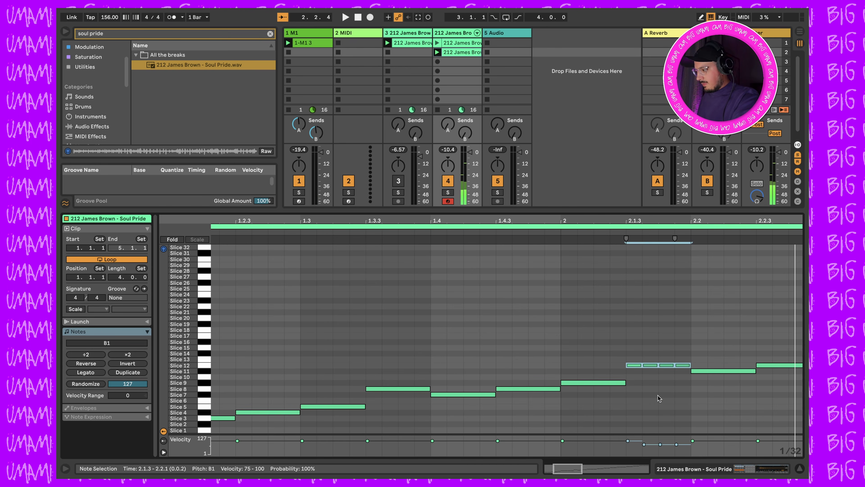
pyautogui.press('Up')
pyautogui.press('Up')
pyautogui.press('space')
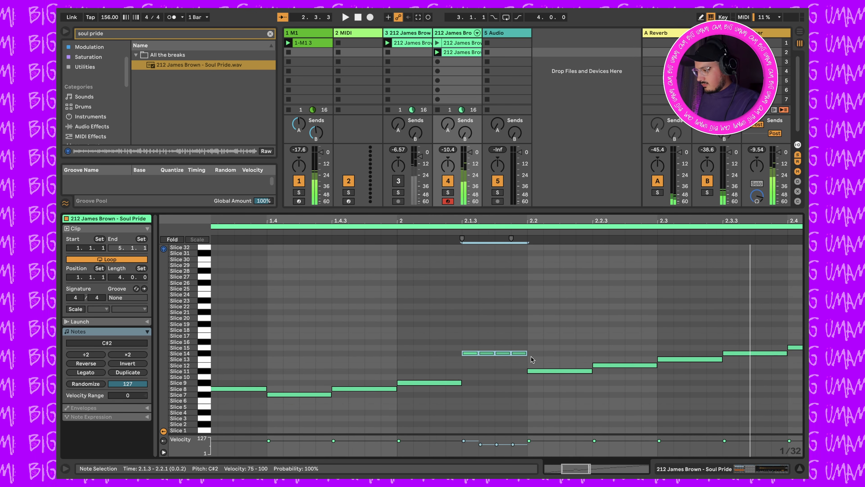
# Audition the Slice 11 note at 2.2 and the Slice 12 note at 2.2.3 individually
pyautogui.moveTo(560, 341); pyautogui.dragTo(569, 402)
pyautogui.moveTo(618, 341); pyautogui.dragTo(619, 384)
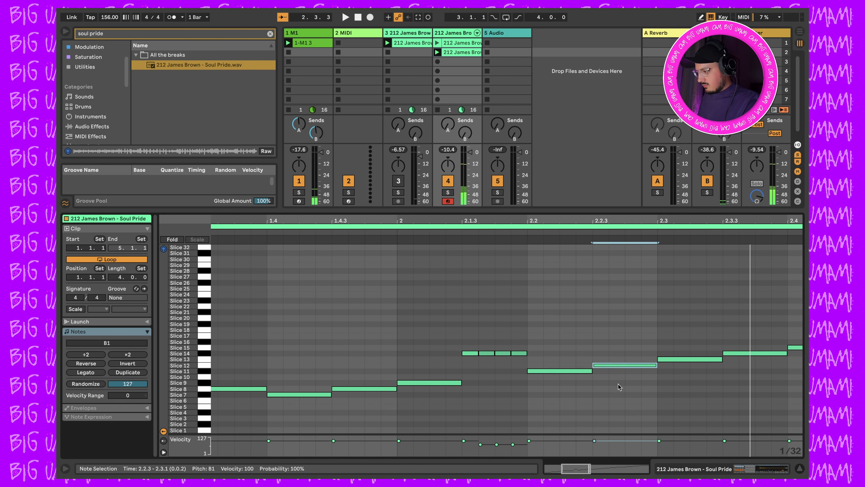
pyautogui.click(652, 328)
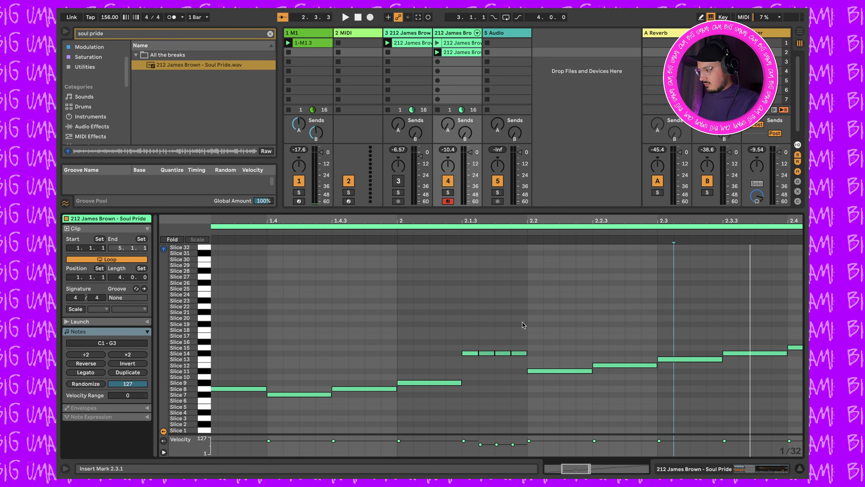
# Move the four 1/32 notes on Slice 14 earlier so the roll starts at 2.1.1
pyautogui.moveTo(430, 331); pyautogui.dragTo(526, 367)
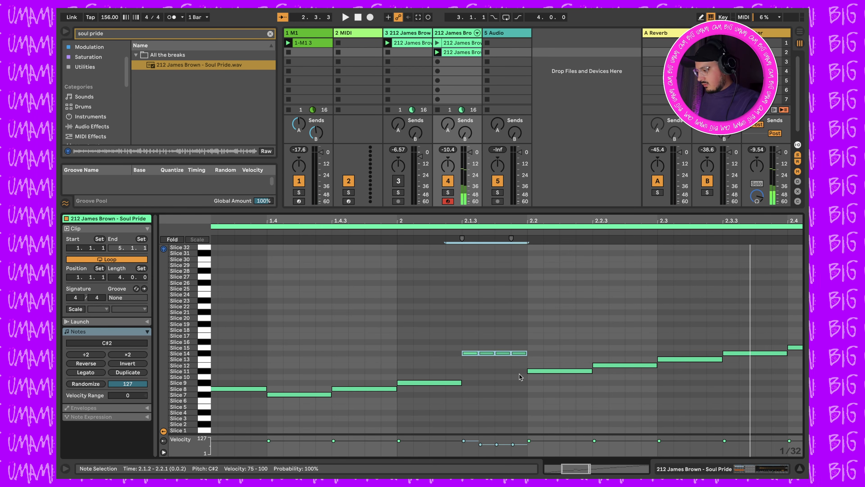
pyautogui.press('Left')
pyautogui.press('Left')
pyautogui.press('Left')
pyautogui.press('Left')
pyautogui.press('Left')
pyautogui.press('Right')
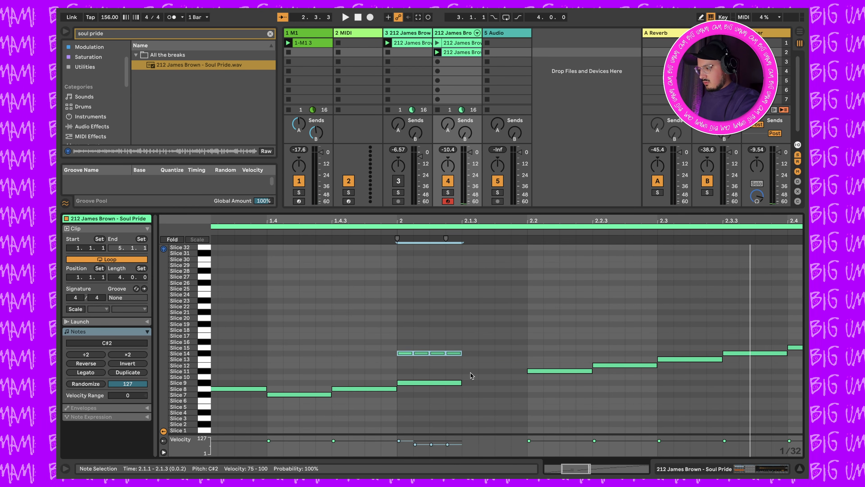
# Move the Slice 9 note from 2.1.1 to 2.1.3, lower it to Slice 8 and play back the pattern
pyautogui.moveTo(475, 374); pyautogui.dragTo(430, 403)
pyautogui.press('Right')
pyautogui.press('Right')
pyautogui.press('Right')
pyautogui.press('Right')
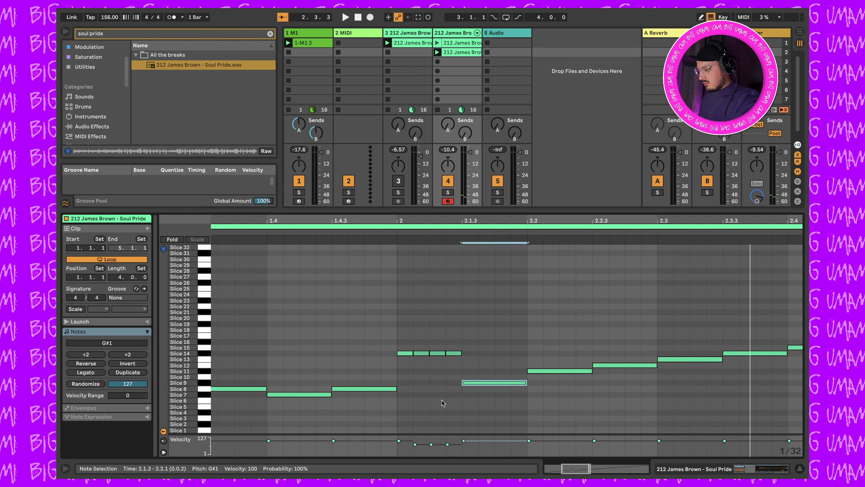
pyautogui.press('Down')
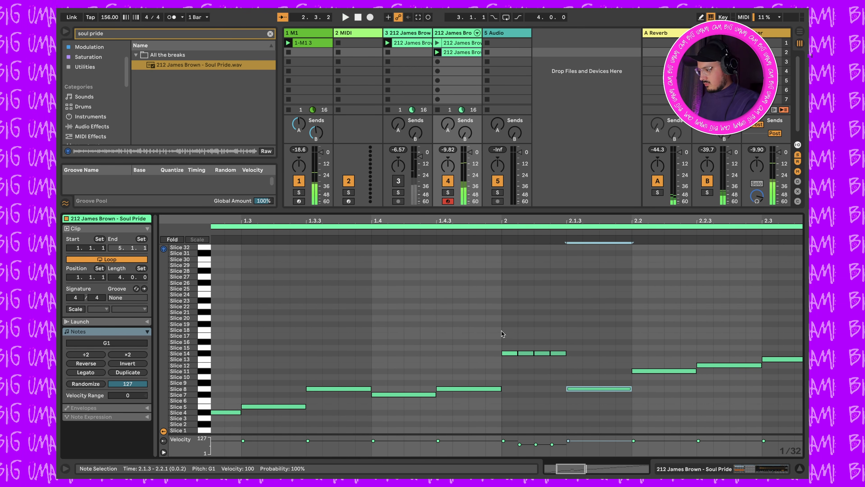
# Replace the first two Slice 14 notes at 2.1.1 with one 1/16 note on Slice 9 and play the pattern
pyautogui.moveTo(502, 342); pyautogui.dragTo(534, 364)
pyautogui.press('Delete')
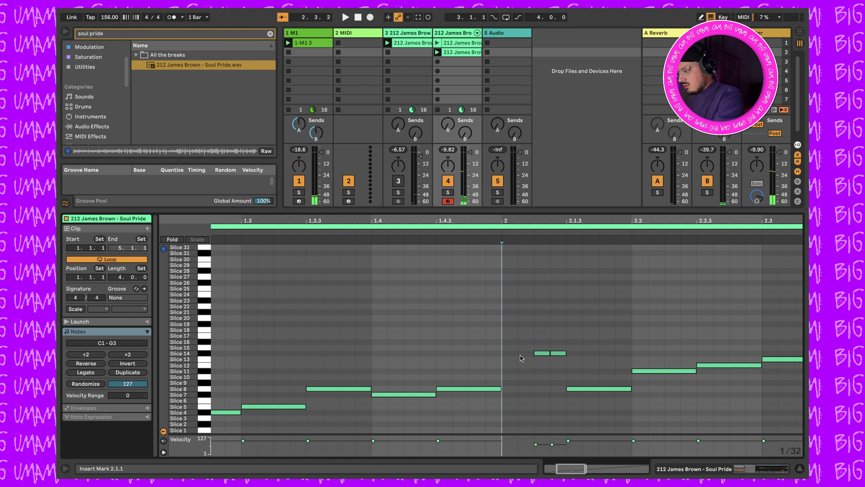
pyautogui.doubleClick(510, 382)
pyautogui.click(521, 385)
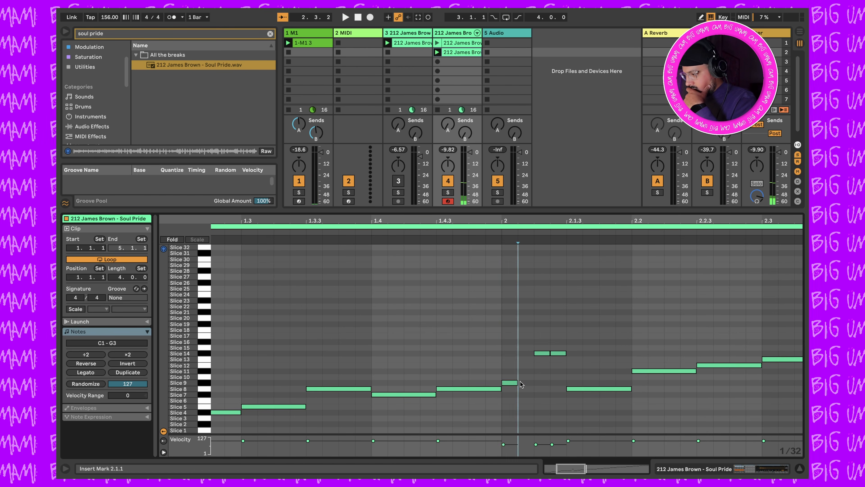
pyautogui.moveTo(517, 383); pyautogui.dragTo(535, 383)
pyautogui.press('space')
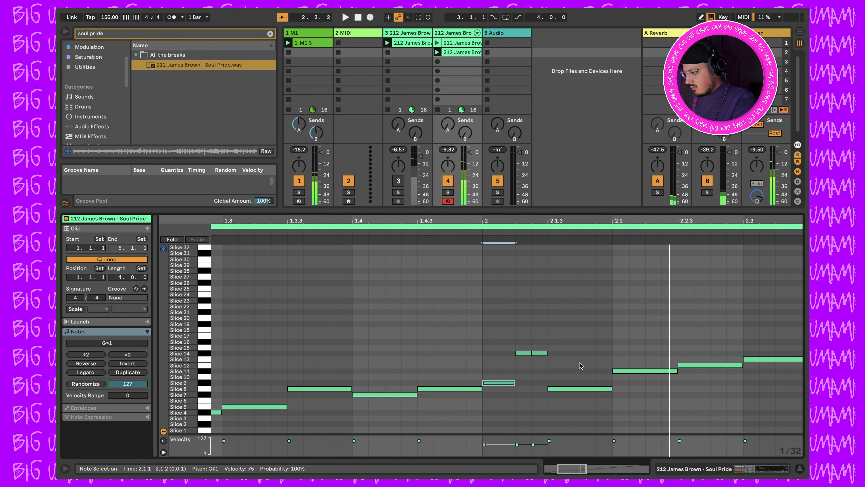
# Set the adaptive grid to Narrowest and turn the two remaining Slice 14 notes into four 1/64 notes
pyautogui.rightClick(529, 332)
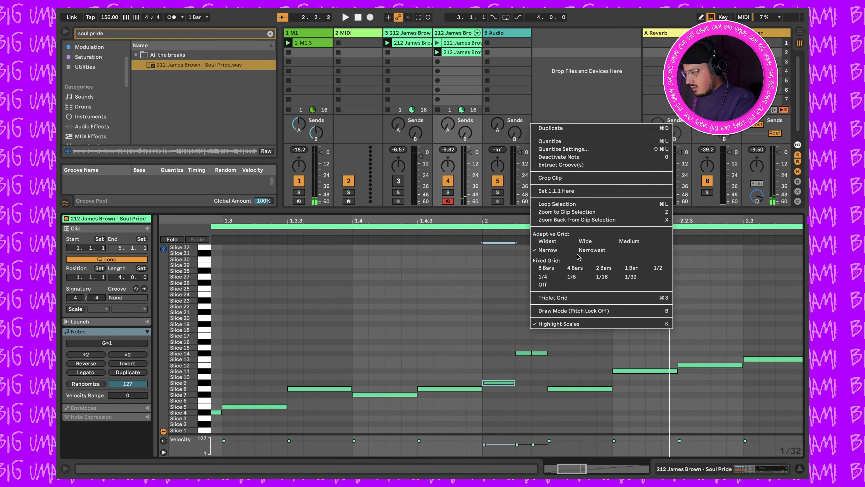
pyautogui.click(592, 250)
pyautogui.moveTo(523, 340); pyautogui.dragTo(539, 354)
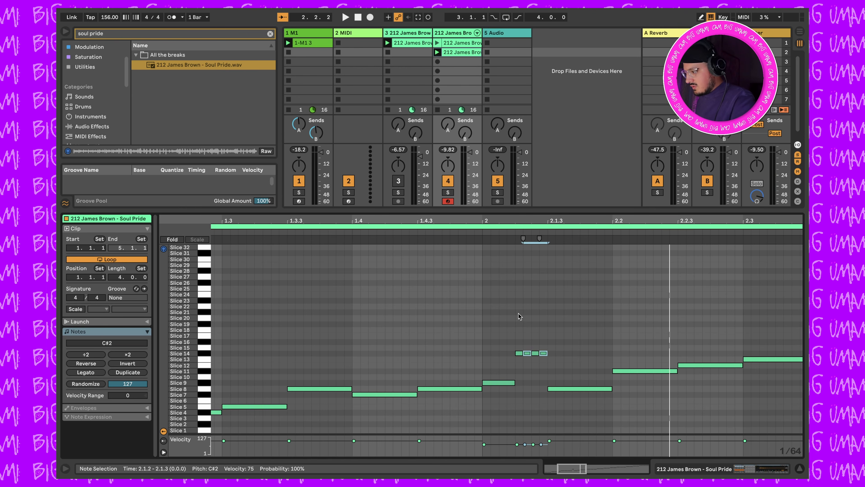
# Draw a rising velocity ramp across the four 1/64 notes on Slice 14 and play the pattern
pyautogui.moveTo(520, 341); pyautogui.dragTo(547, 364)
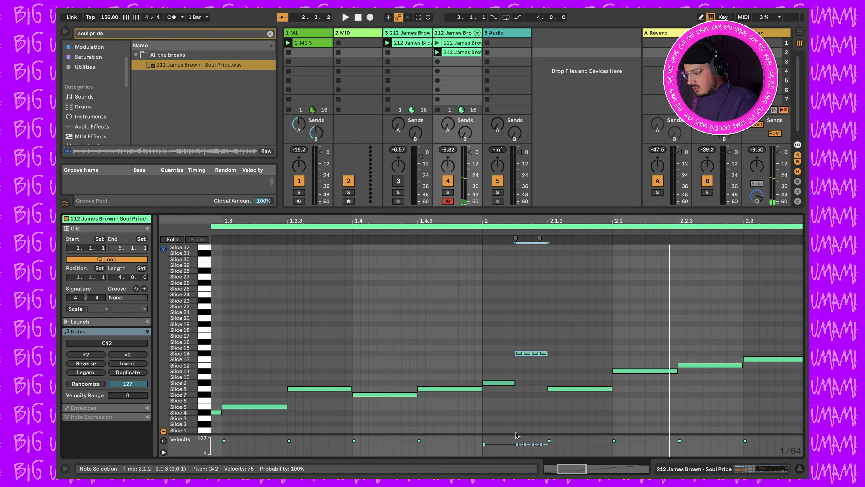
pyautogui.press('b')
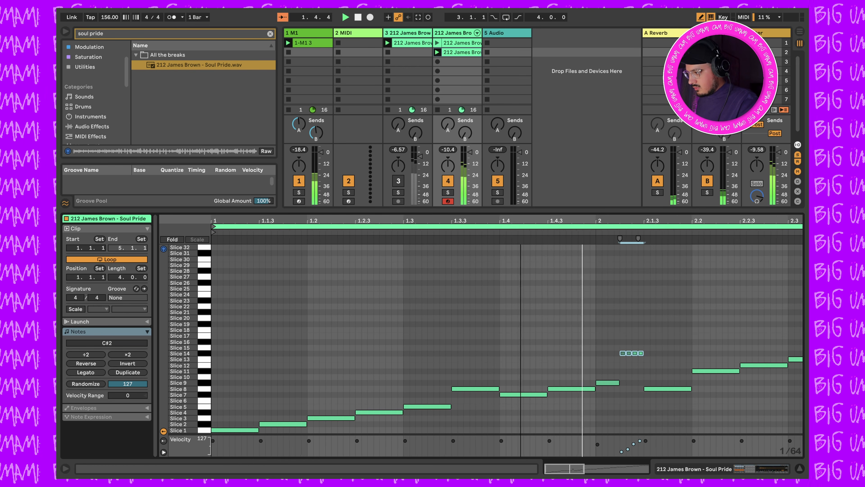
pyautogui.moveTo(547, 223); pyautogui.dragTo(343, 225)
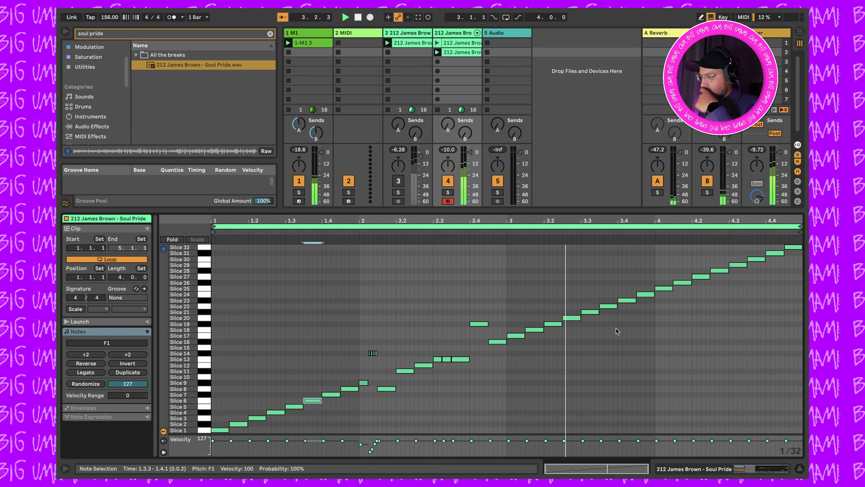
# Move the Slice 22 note at 3.3.3 up to Slice 24 and show the sliced break's device chain
pyautogui.click(608, 306)
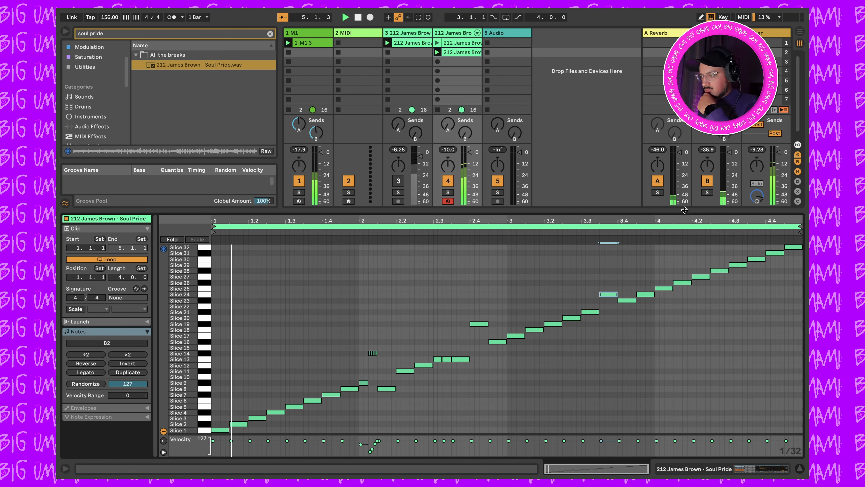
pyautogui.click(737, 470)
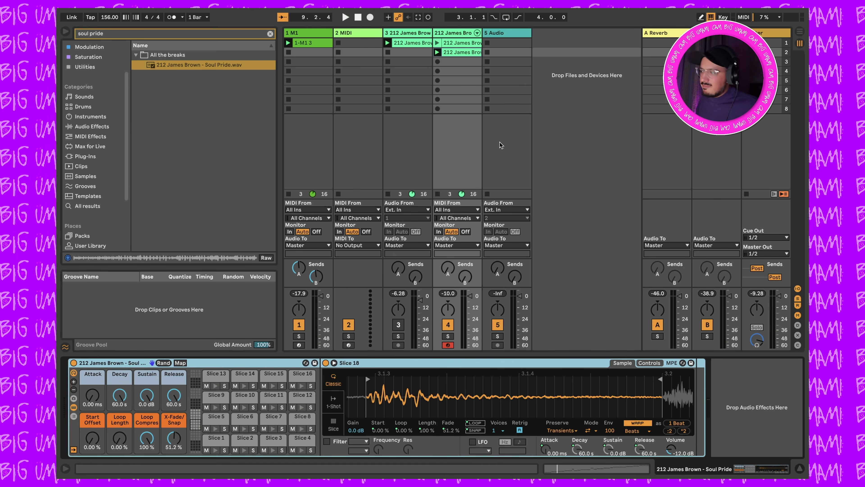
# Select the empty MIDI track and search the browser for 909
pyautogui.click(370, 33)
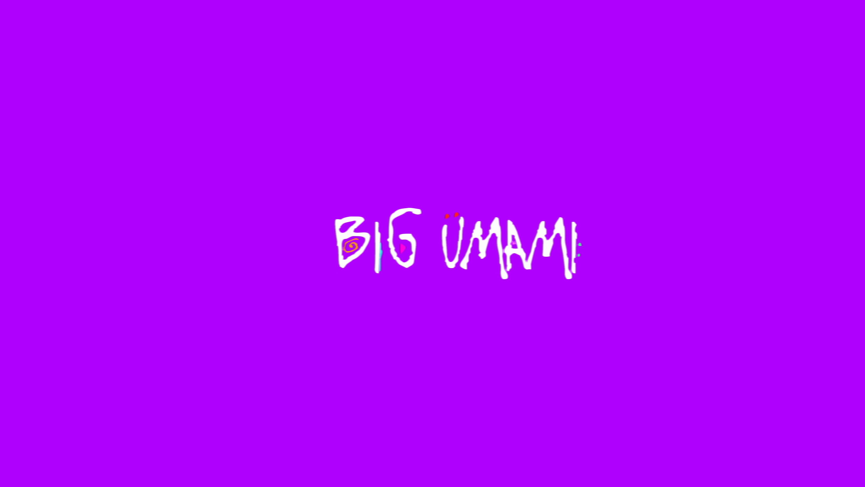
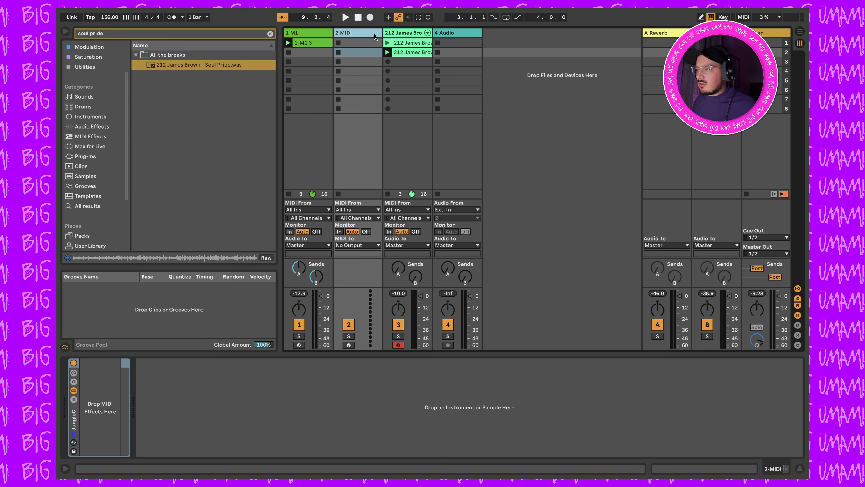
pyautogui.click(180, 37)
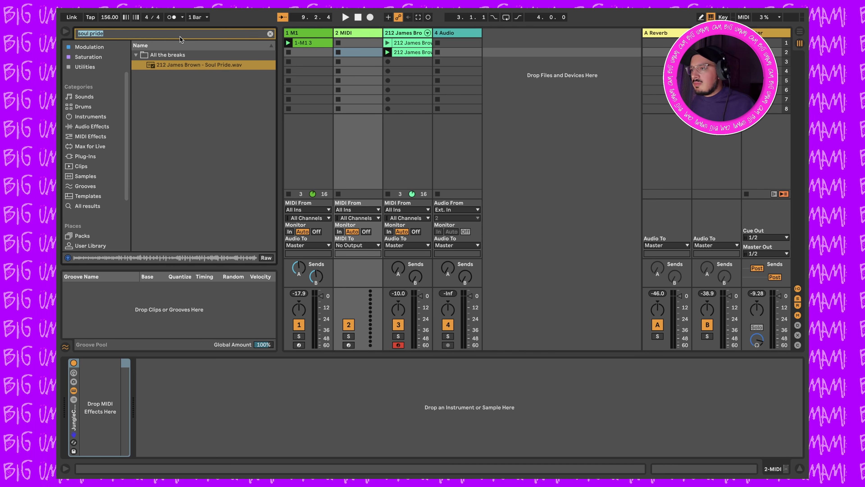
pyautogui.write('909')
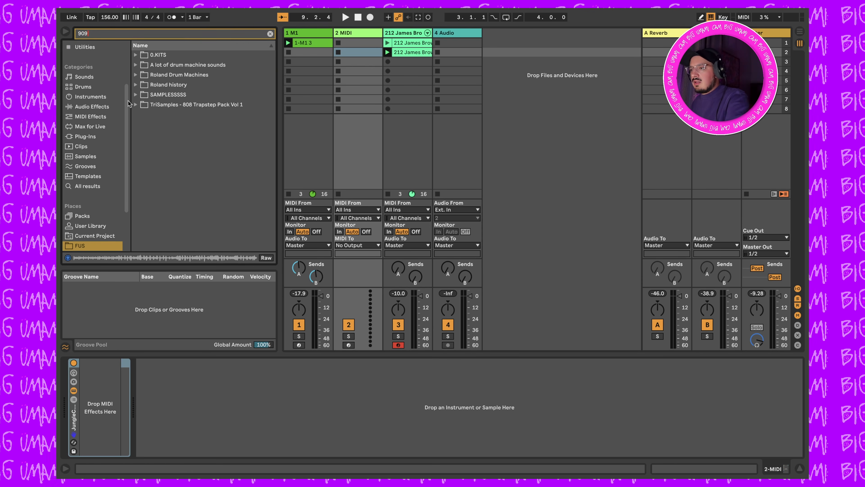
# Find the 909 Core Kit among the drum presets, load it onto the second MIDI track and arm that track for recording
pyautogui.click(94, 98)
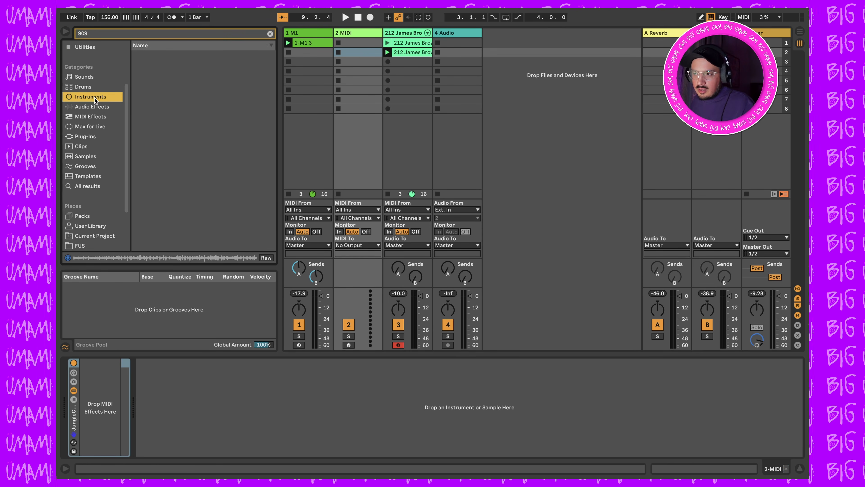
pyautogui.click(93, 118)
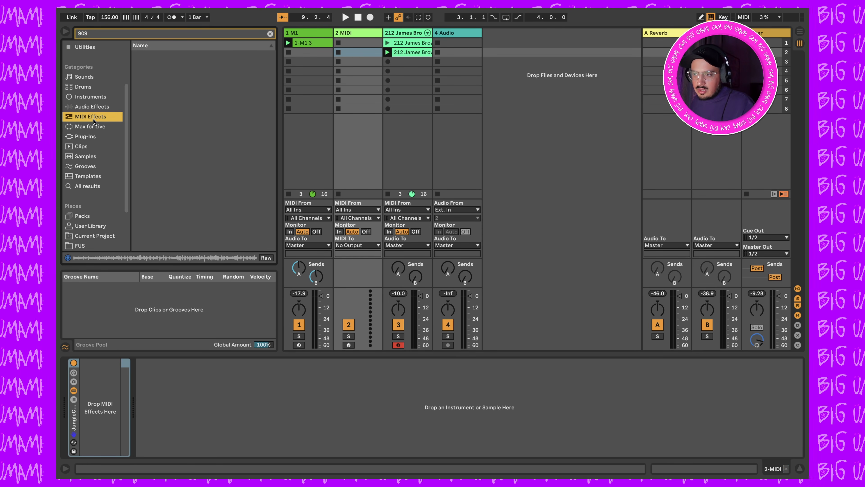
pyautogui.click(94, 88)
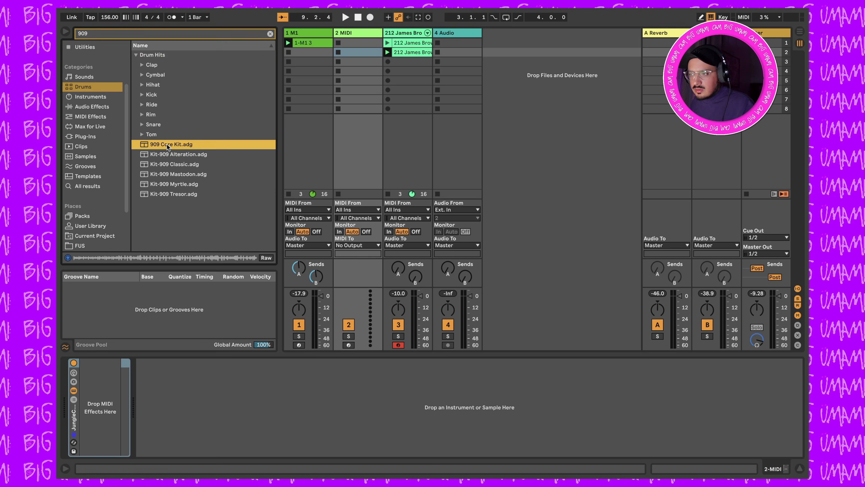
pyautogui.moveTo(167, 144); pyautogui.dragTo(214, 377)
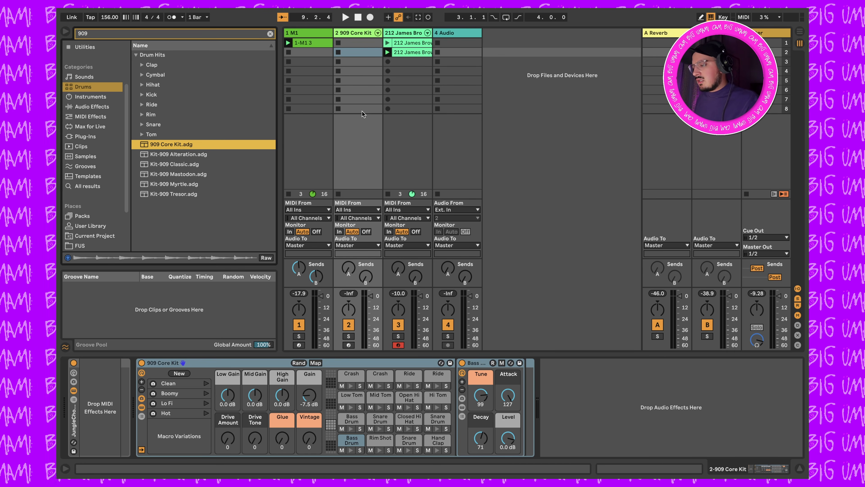
pyautogui.press('space')
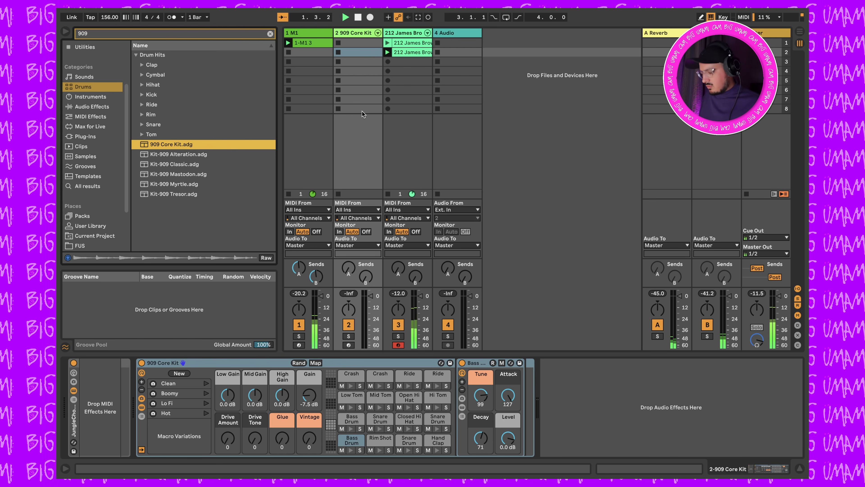
pyautogui.click(349, 345)
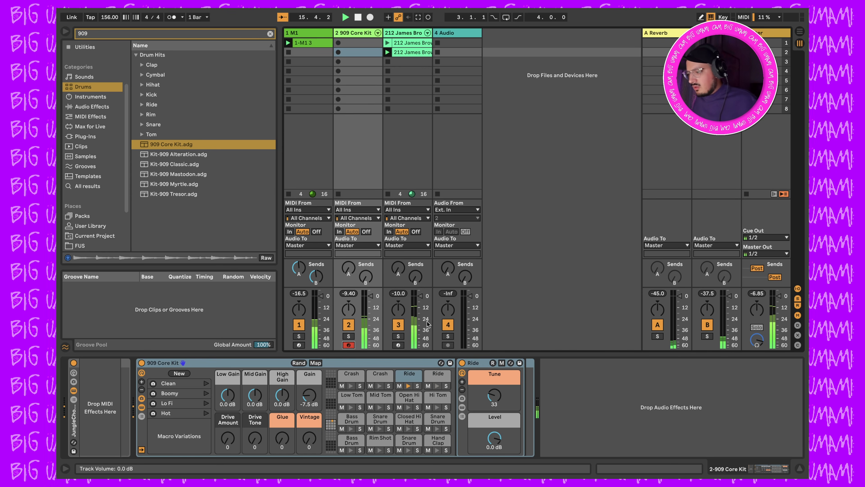
# Open the sampler controls of the D2 Ride pad in the 909 Core Kit and pan the sample to 30L
pyautogui.click(406, 374)
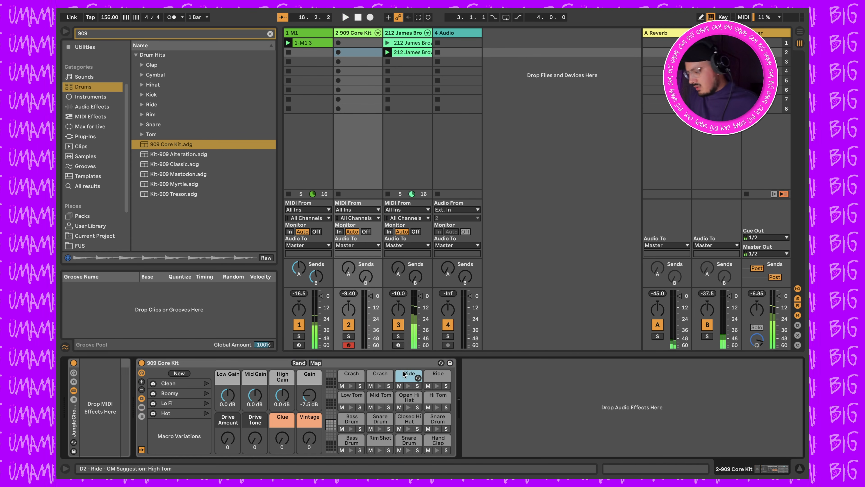
pyautogui.click(404, 374)
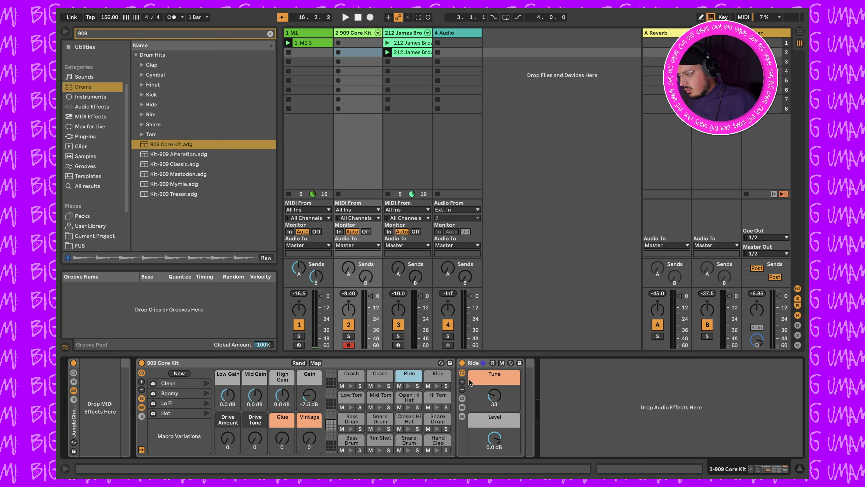
pyautogui.click(462, 408)
pyautogui.hscroll(5, 622, 379)
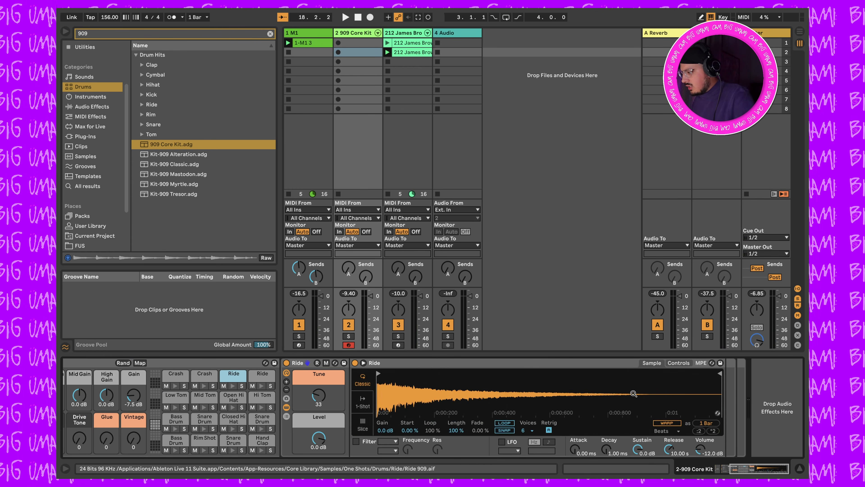
pyautogui.click(669, 364)
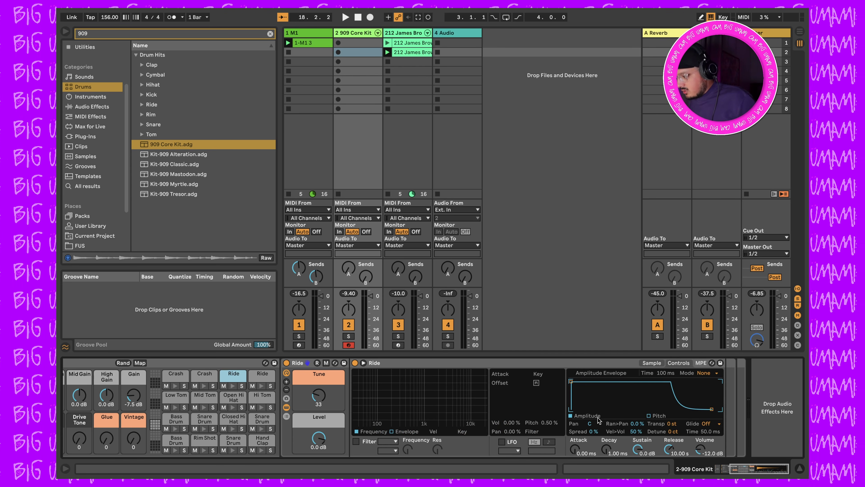
pyautogui.moveTo(592, 426); pyautogui.dragTo(591, 435)
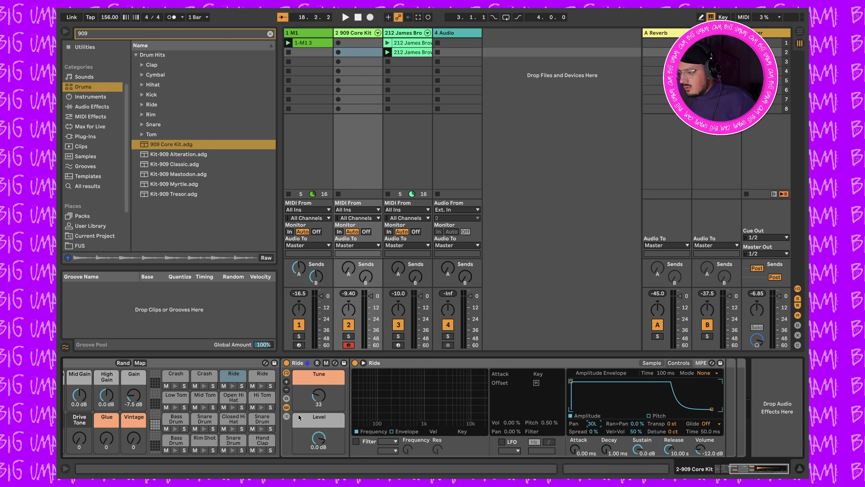
# Compare the kit's two ride pads and set the D2 Ride's pan to 12L
pyautogui.click(233, 375)
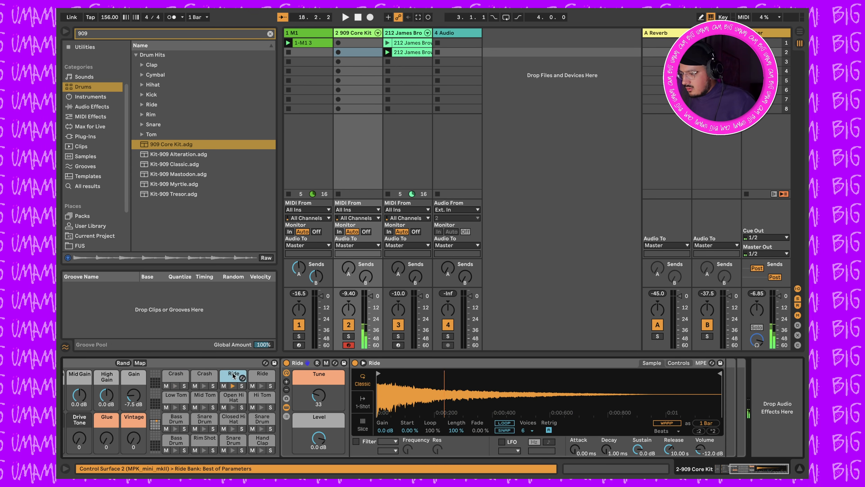
pyautogui.click(265, 379)
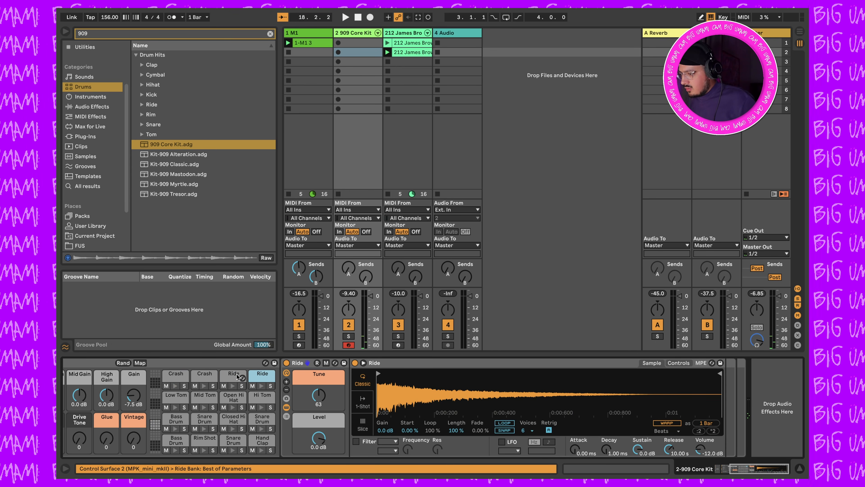
pyautogui.click(237, 377)
pyautogui.click(268, 376)
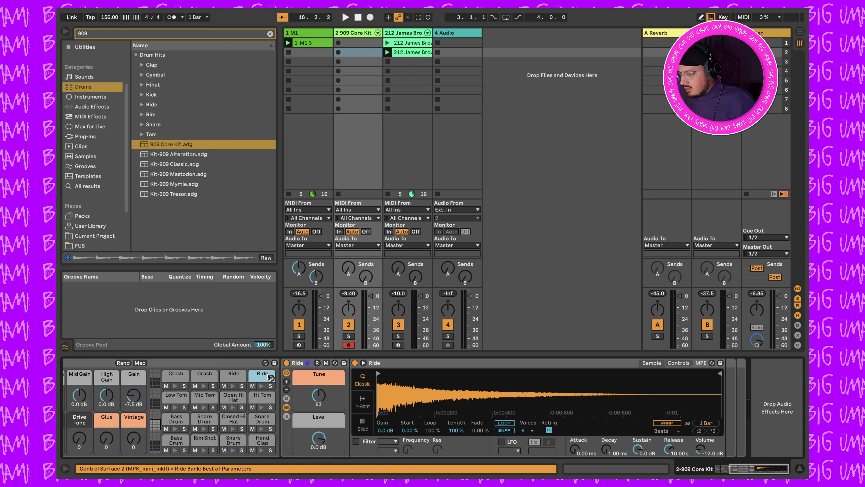
pyautogui.click(678, 363)
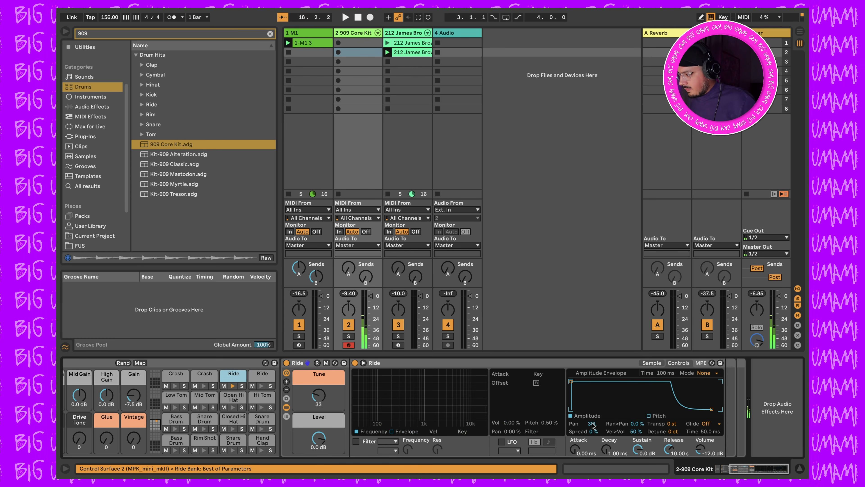
pyautogui.moveTo(592, 426); pyautogui.dragTo(592, 421)
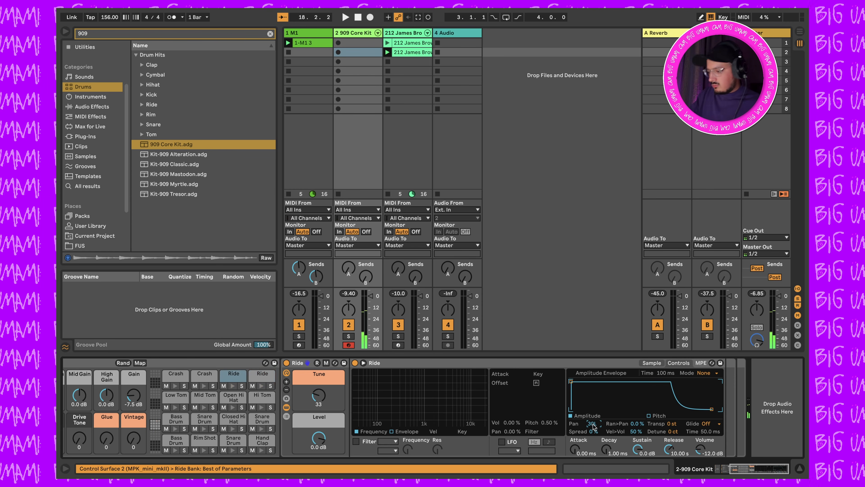
pyautogui.press('space')
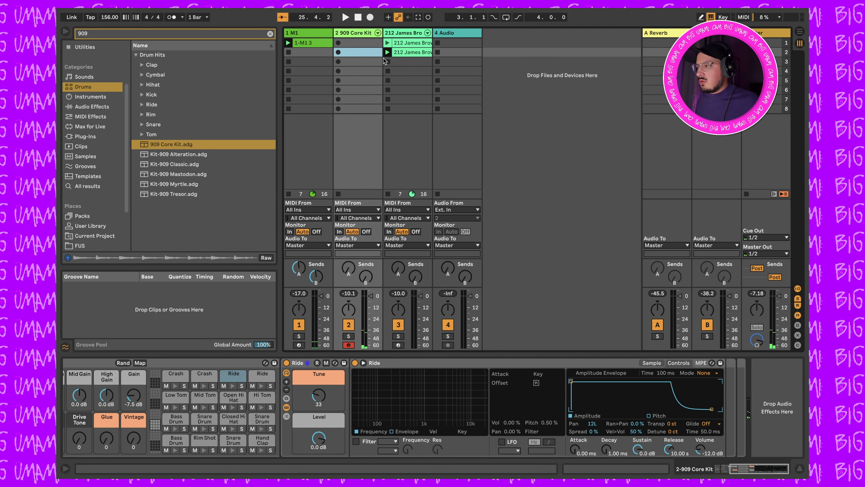
# Create an empty MIDI clip in the second slot of the 909 Core Kit track and set its loop length to 4 bars
pyautogui.click(407, 61)
pyautogui.click(411, 53)
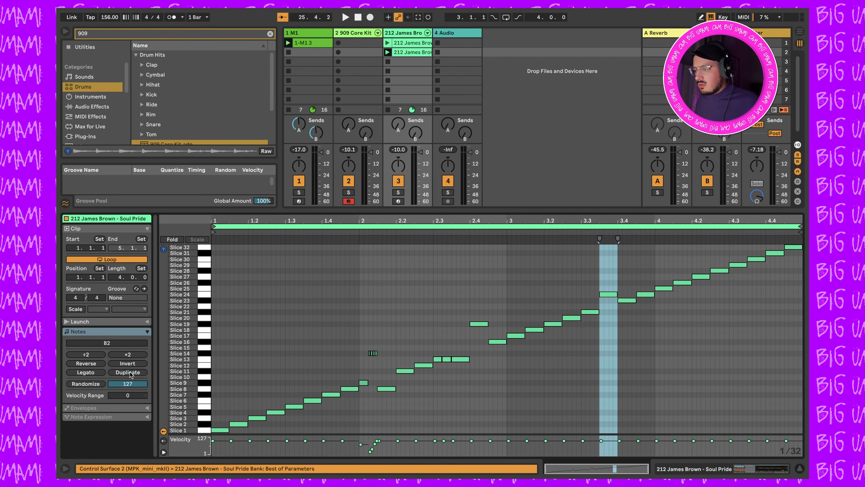
pyautogui.doubleClick(468, 211)
pyautogui.doubleClick(368, 53)
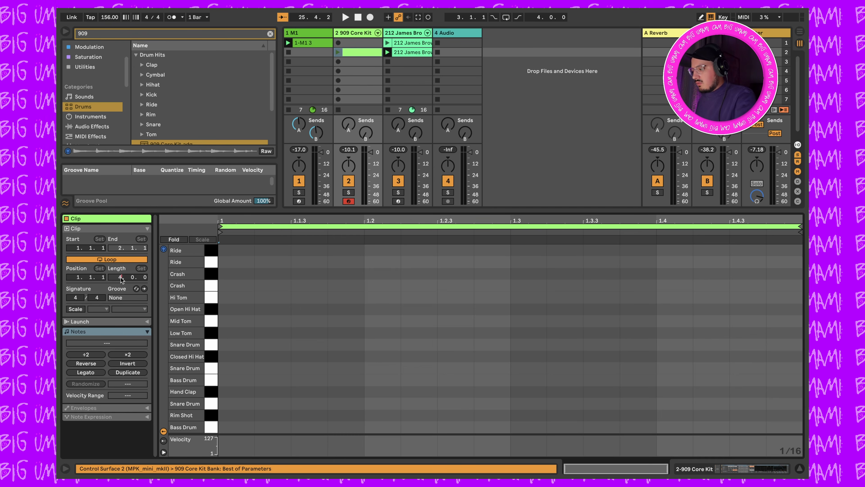
pyautogui.press('Return')
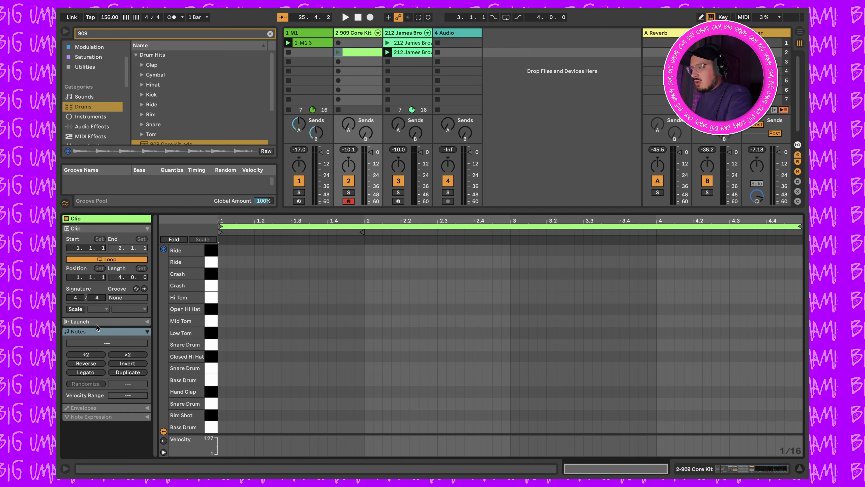
# Fill the clip's first bar with closed hi-hat eighth notes by drawing two and duplicating them
pyautogui.click(209, 310)
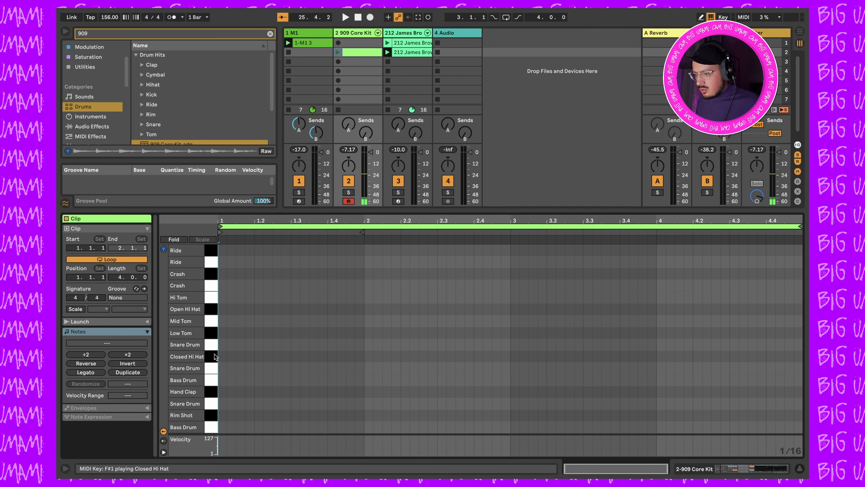
pyautogui.doubleClick(222, 356)
pyautogui.doubleClick(238, 357)
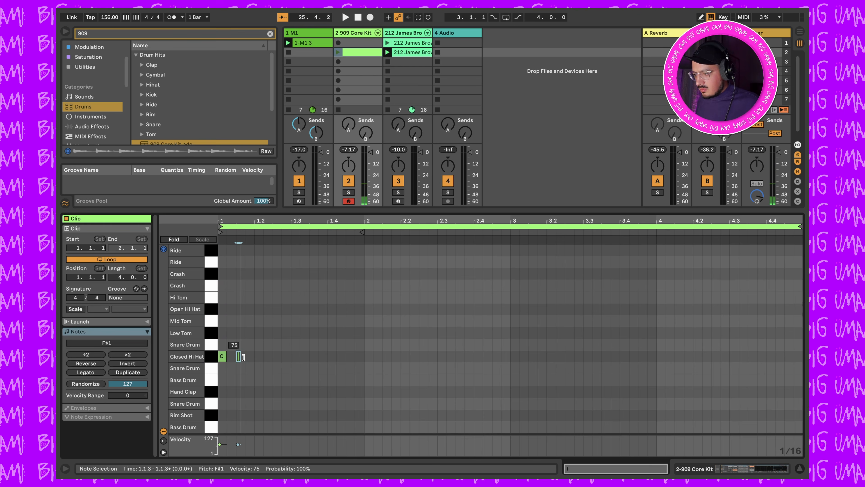
pyautogui.moveTo(243, 357); pyautogui.dragTo(246, 357)
pyautogui.moveTo(269, 354); pyautogui.dragTo(216, 370)
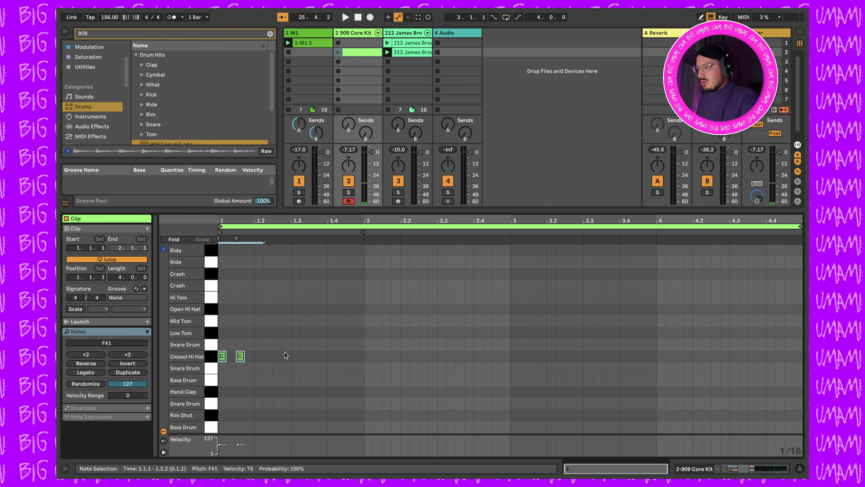
pyautogui.hotkey('ctrl', 'd')
pyautogui.hotkey('ctrl', 'd')
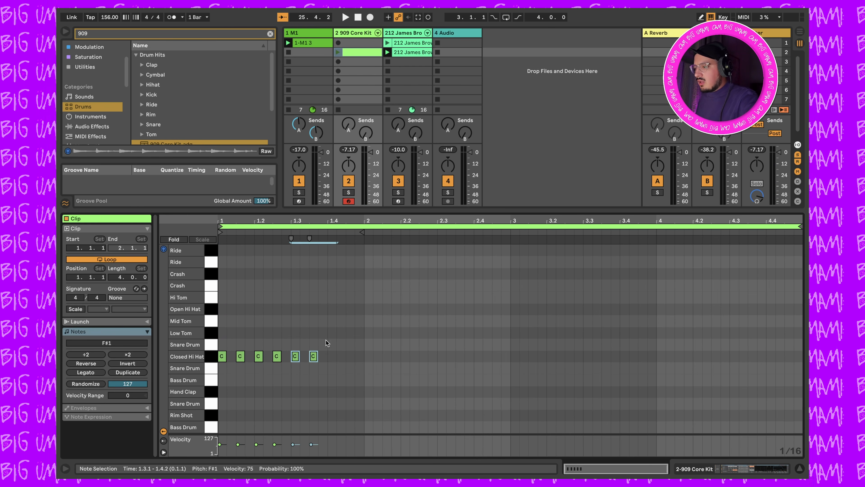
pyautogui.hotkey('ctrl', 'd')
# Duplicate the first bar's closed hi-hat pattern through bar 4 of the clip
pyautogui.moveTo(376, 346); pyautogui.dragTo(223, 385)
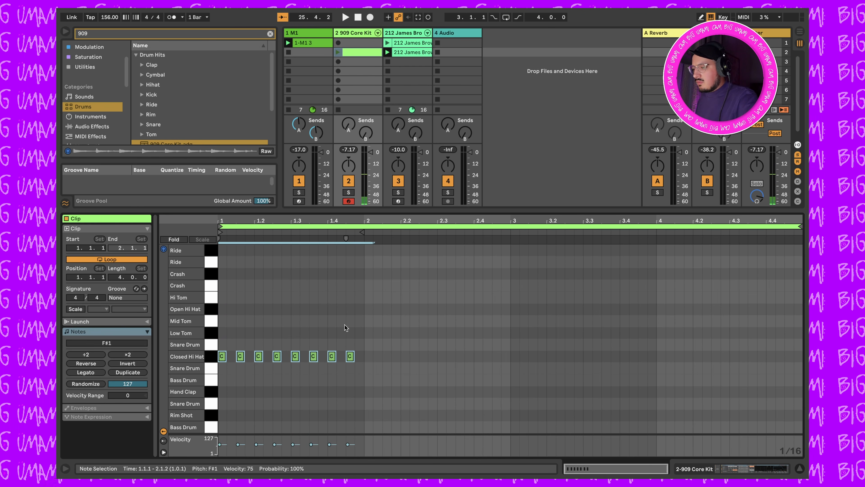
pyautogui.hotkey('ctrl', 'd')
pyautogui.hotkey('ctrl', 'd')
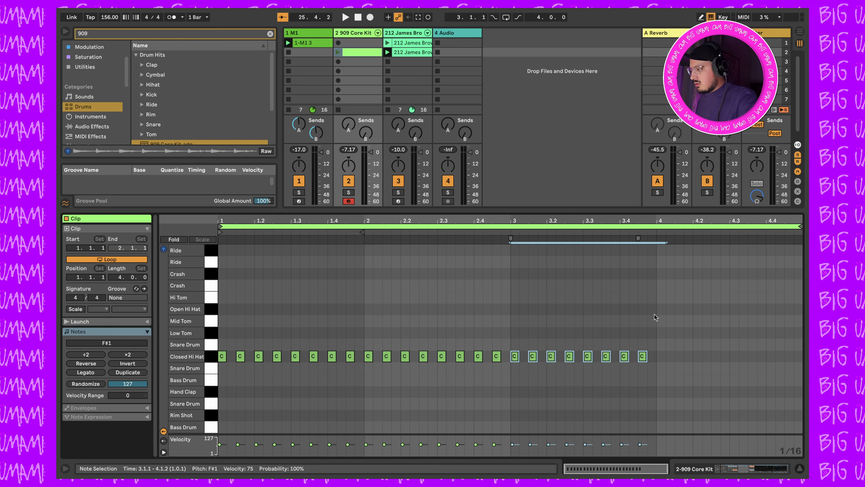
pyautogui.hotkey('ctrl', 'd')
# Lower the velocity of all closed hi-hat notes to 55 during playback
pyautogui.press('space')
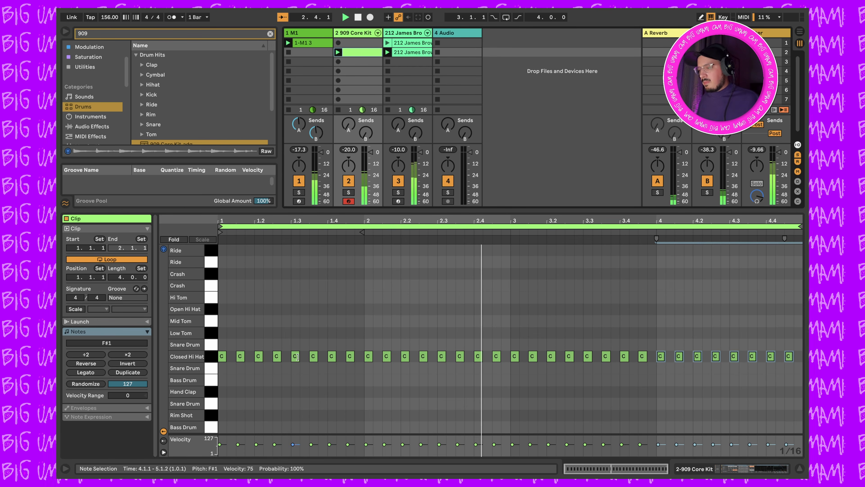
pyautogui.hotkey('ctrl', 'a')
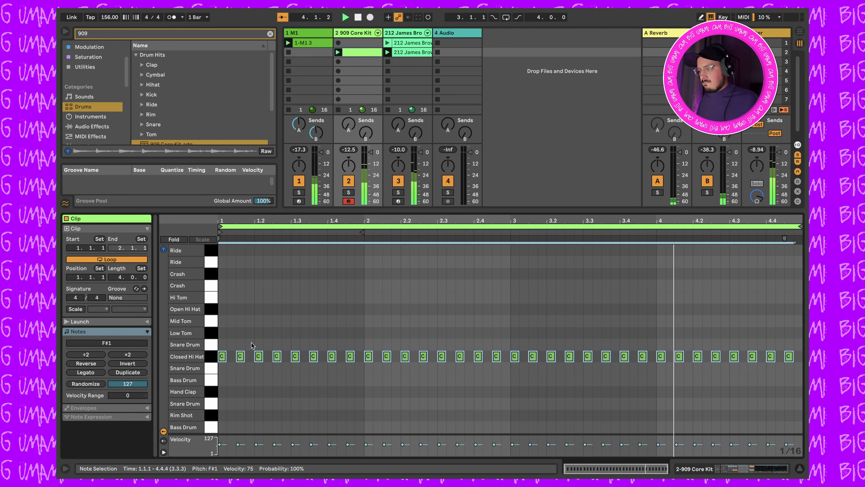
pyautogui.moveTo(295, 357); pyautogui.dragTo(295, 361)
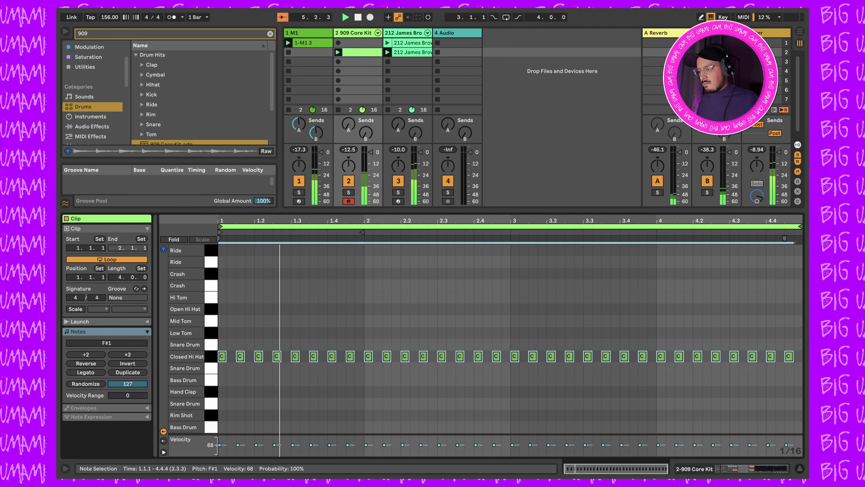
pyautogui.moveTo(293, 445); pyautogui.dragTo(294, 447)
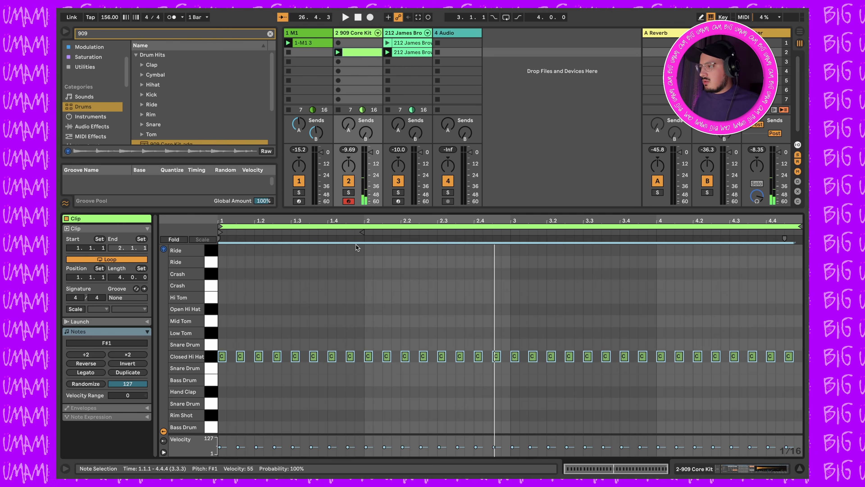
# Overdub hits from both ride pads into the 909 clip during playback and view the second ride's sampler controls
pyautogui.click(428, 18)
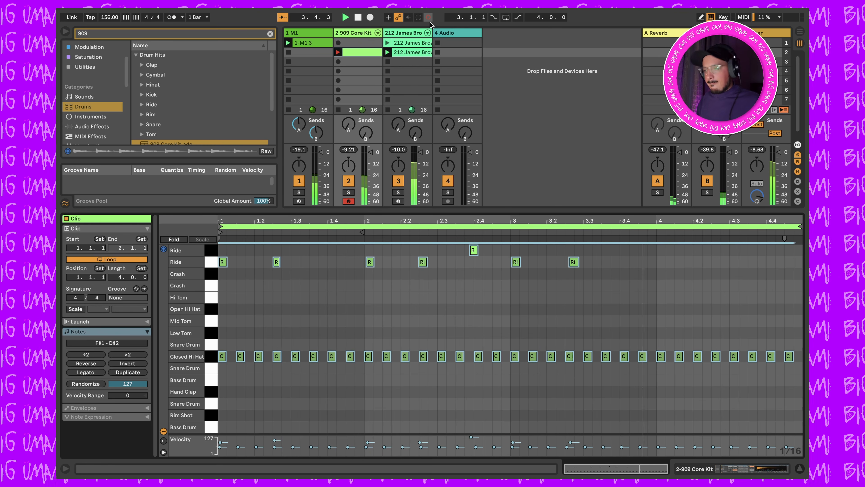
pyautogui.hotkey('shift', 'Tab')
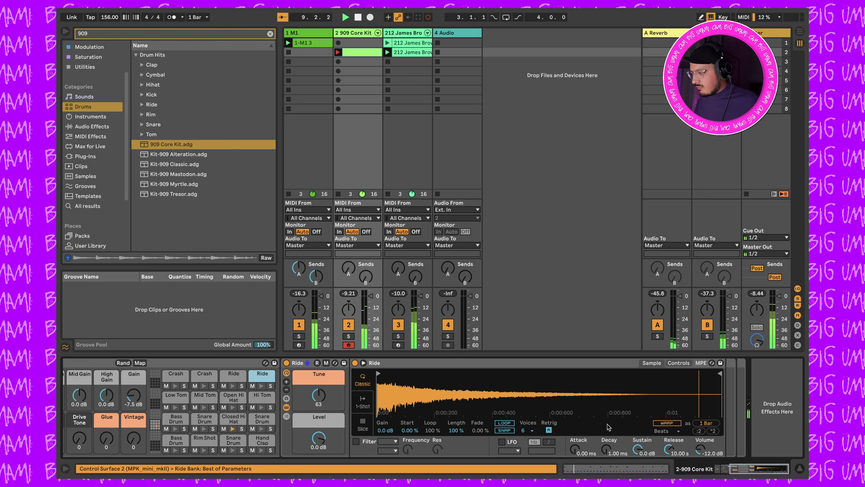
pyautogui.click(678, 363)
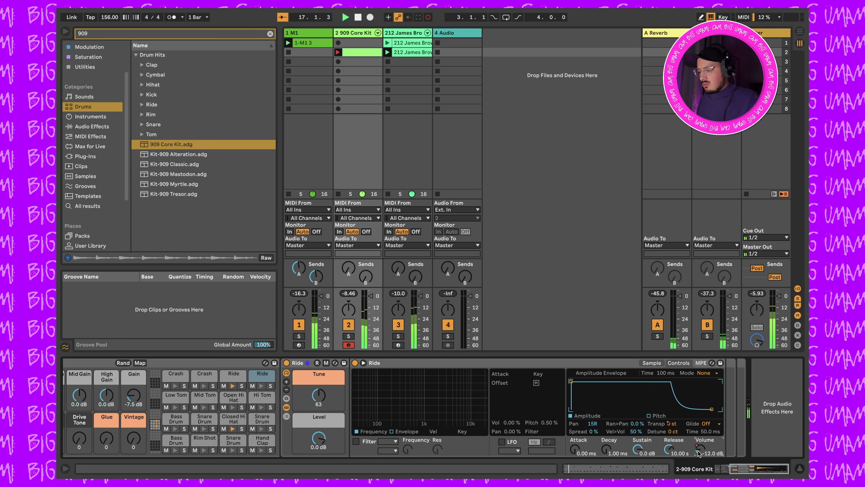
pyautogui.press('space')
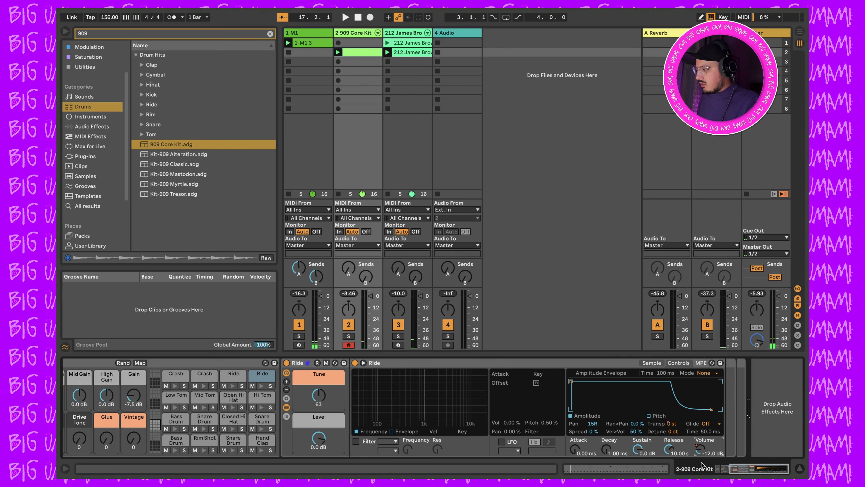
pyautogui.click(299, 253)
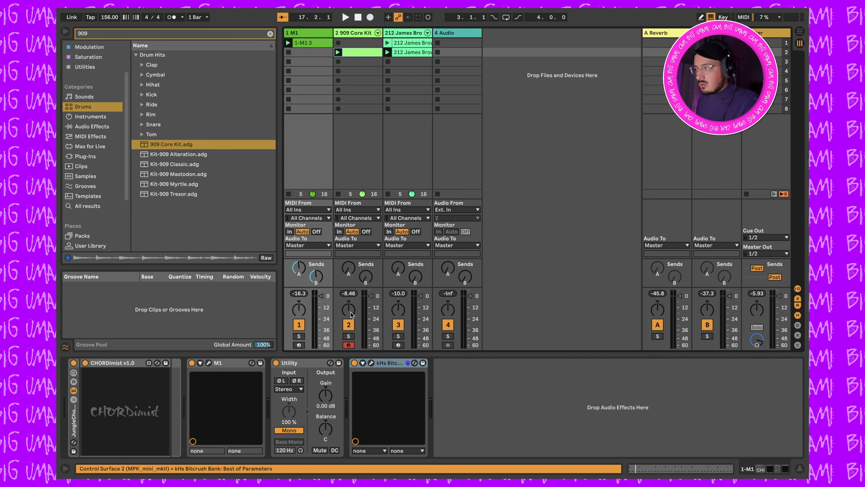
# Delete the automation on the second ride's sampler volume in the 909 kit and lower that volume to -16 dB
pyautogui.click(366, 53)
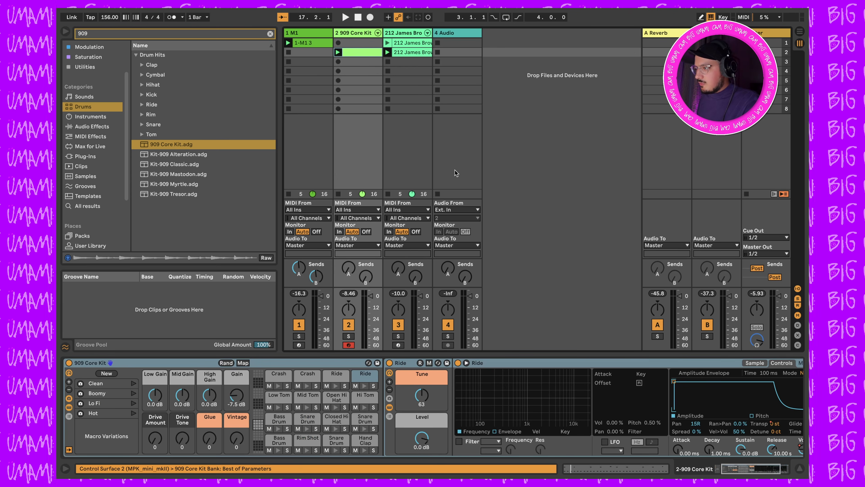
pyautogui.click(705, 451)
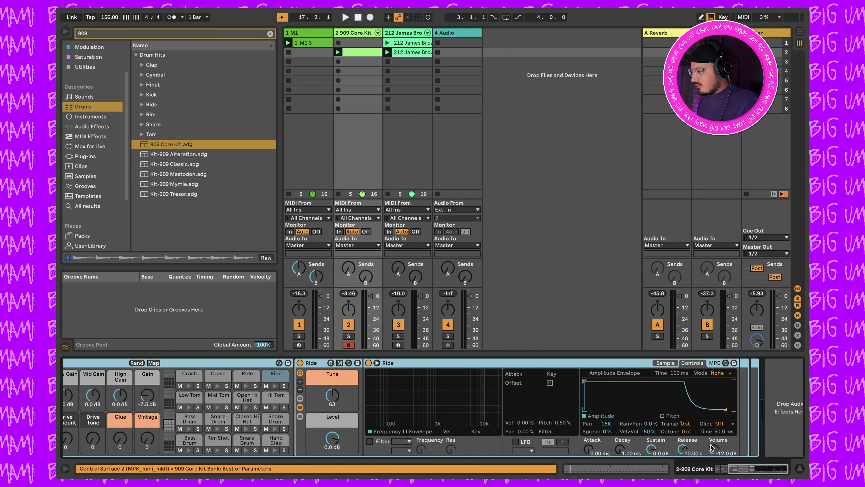
pyautogui.click(712, 448)
pyautogui.rightClick(712, 450)
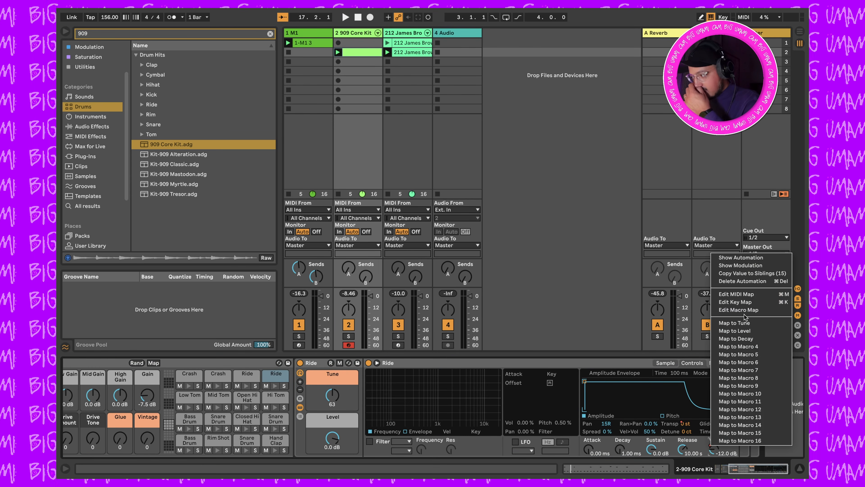
pyautogui.click(743, 281)
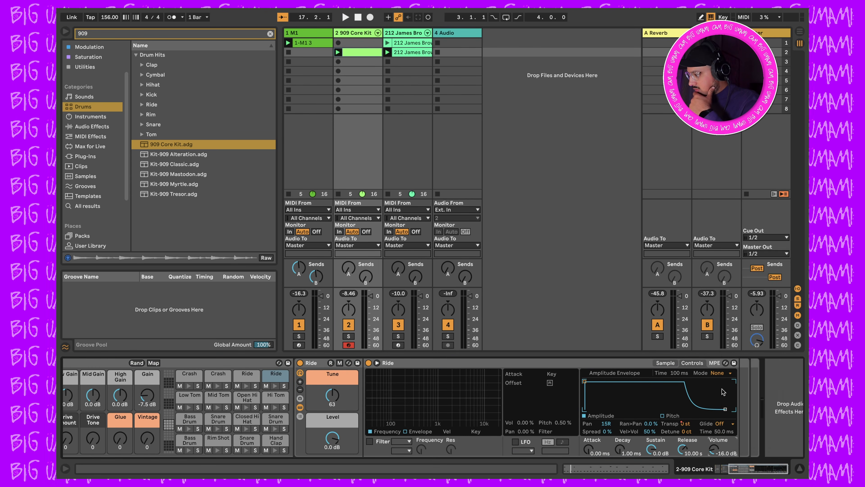
# Delete the second ride's transpose automation, set its transpose to -4 st, and lower its volume to -19 dB during playback
pyautogui.rightClick(686, 425)
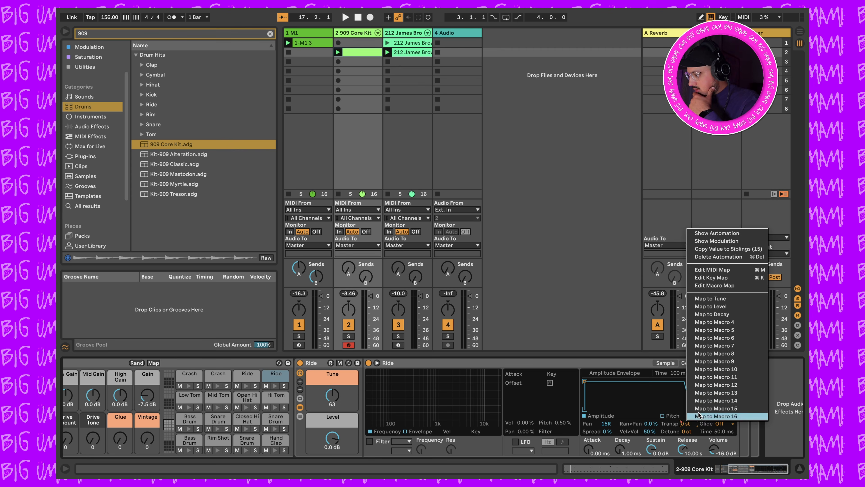
pyautogui.click(720, 255)
pyautogui.press('space')
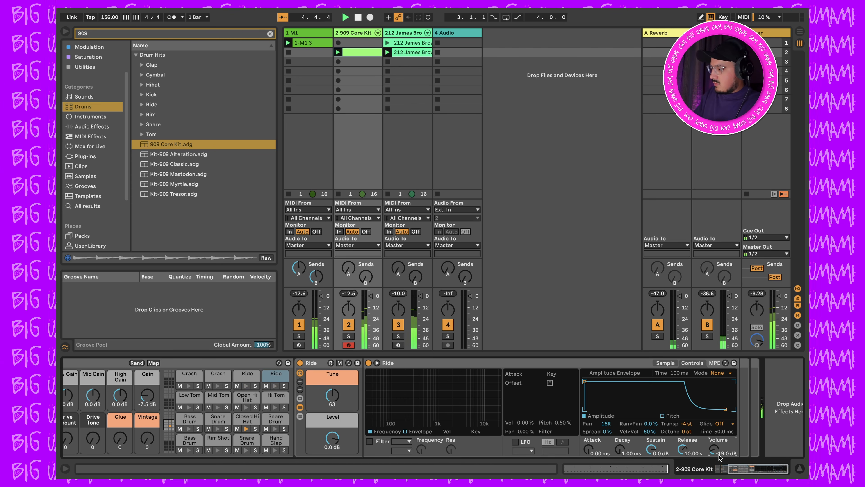
pyautogui.press('Down')
# Lower the first ride's sampler volume to -18 dB and play the loop briefly to check the balance
pyautogui.click(247, 379)
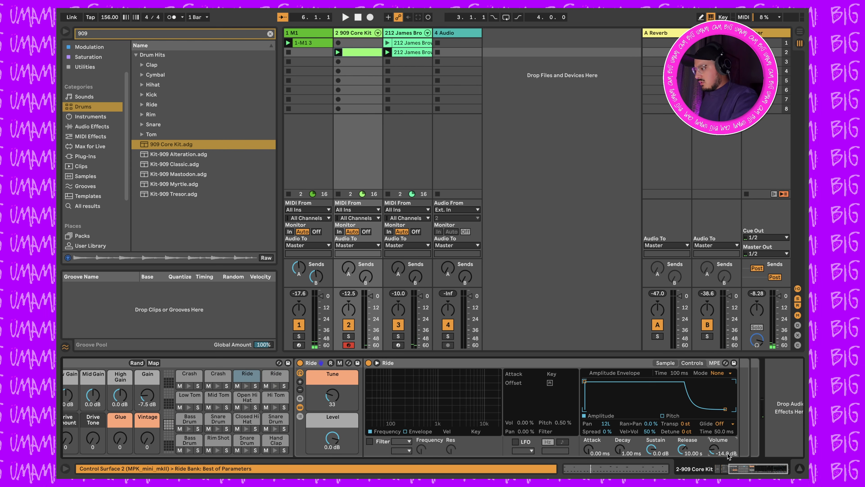
pyautogui.press('Down')
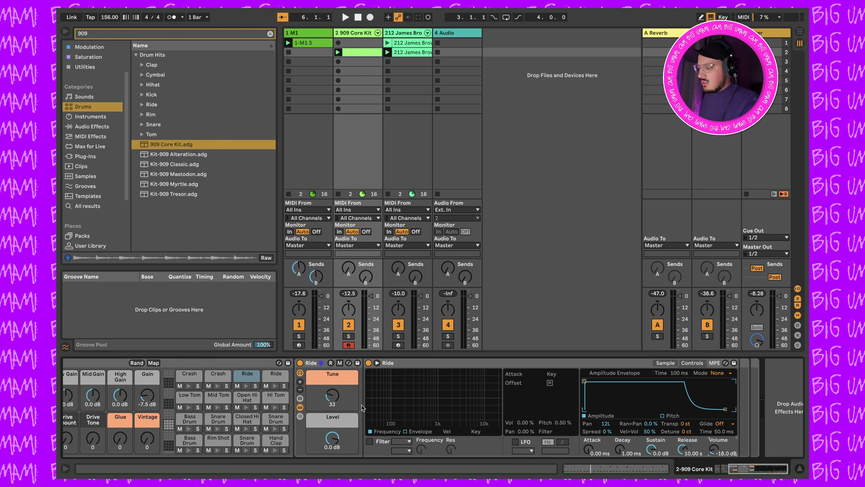
pyautogui.press('space')
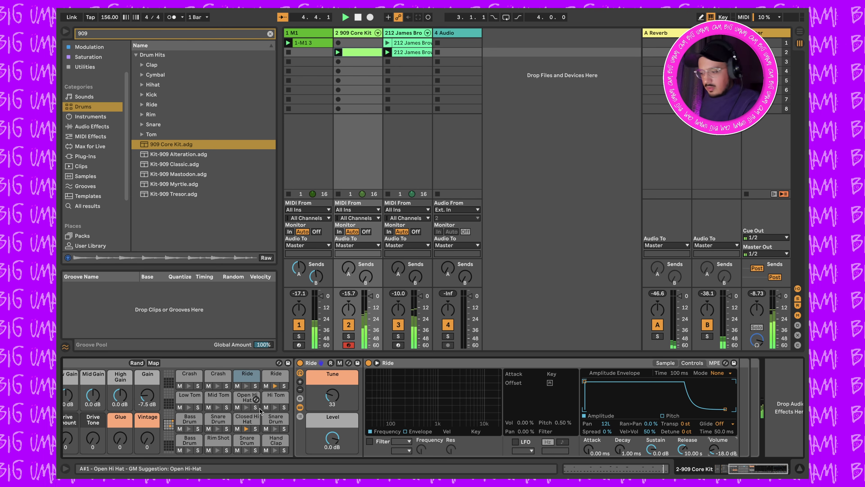
pyautogui.press('space')
# Show the 909 kit's chain list together with its sends and return chains
pyautogui.scroll(5, 169, 418)
pyautogui.hscroll(-5, 169, 418)
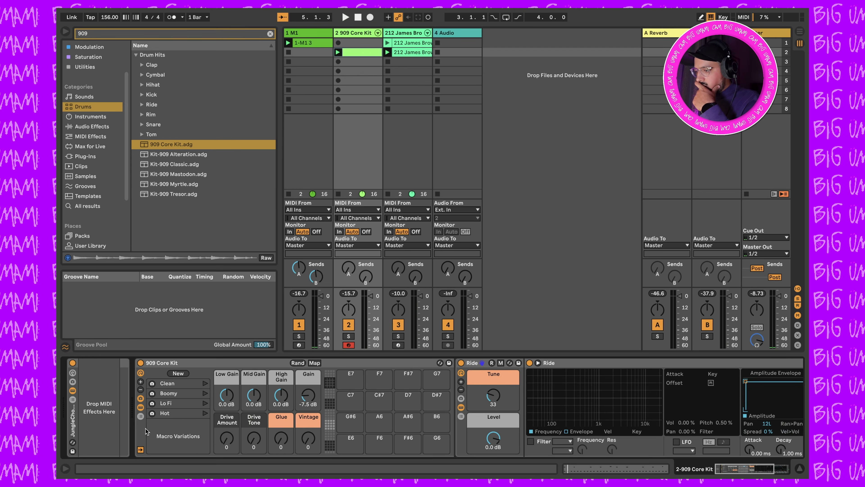
pyautogui.click(141, 417)
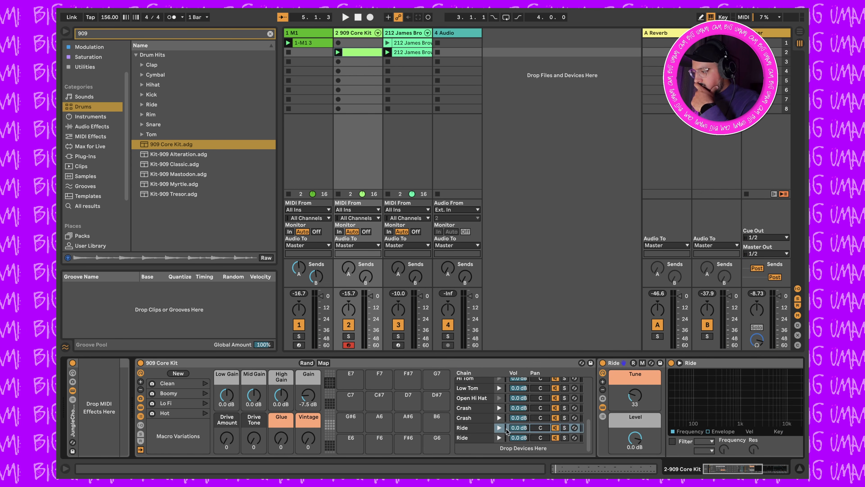
pyautogui.click(141, 434)
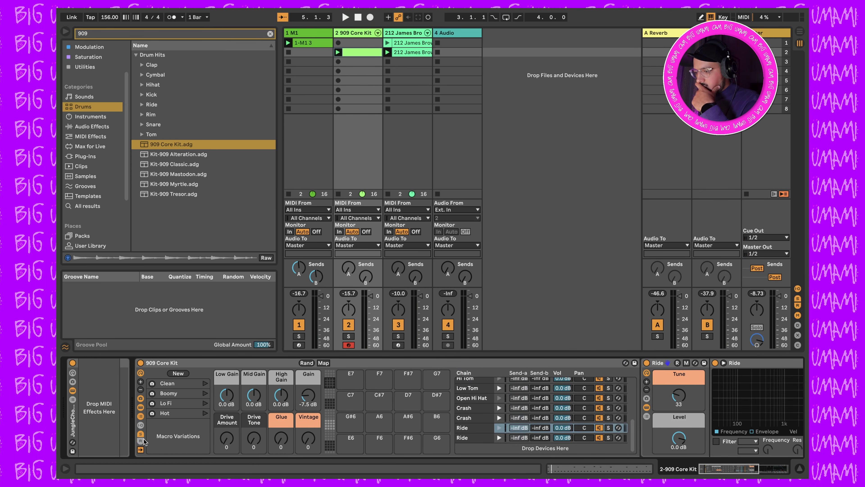
pyautogui.click(140, 441)
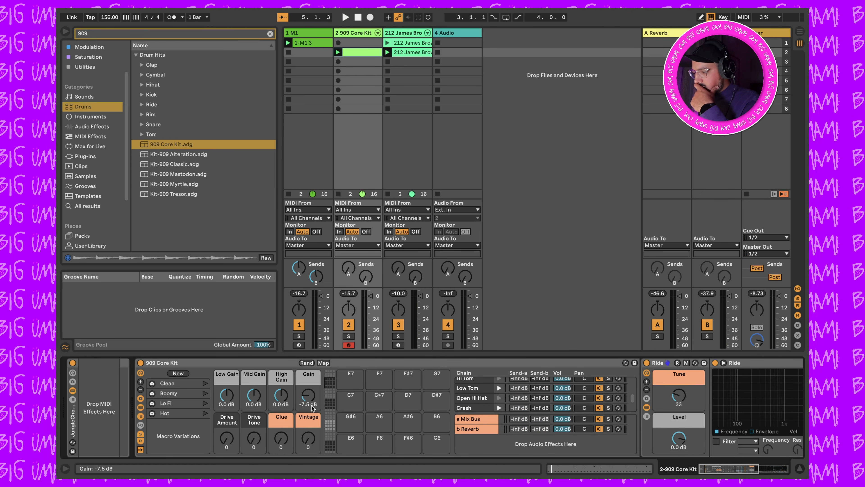
pyautogui.scroll(-8, 391, 404)
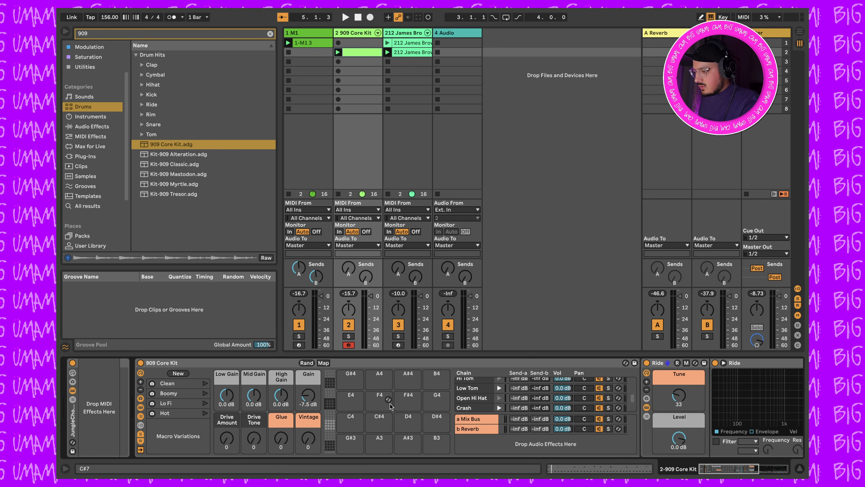
pyautogui.scroll(4, 391, 405)
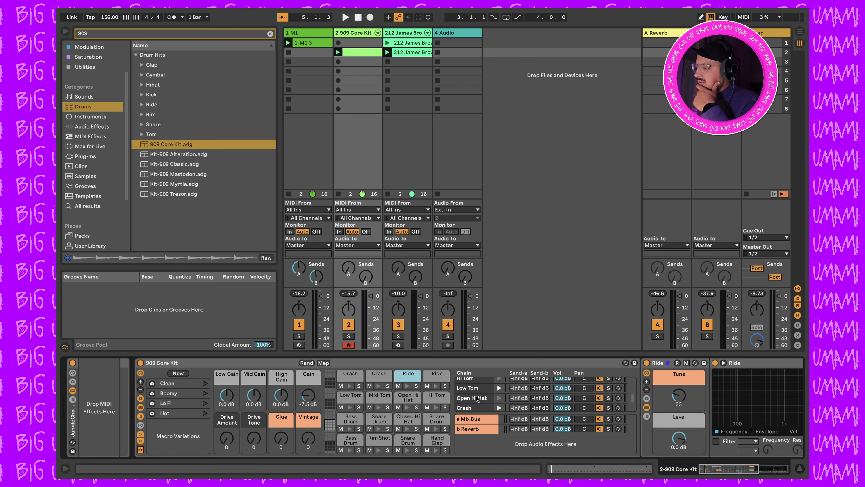
# Set the first ride's reverb send to -18 dB during playback and enable the kit reverb's Hi Cut filter at about 14.4 kHz
pyautogui.press('space')
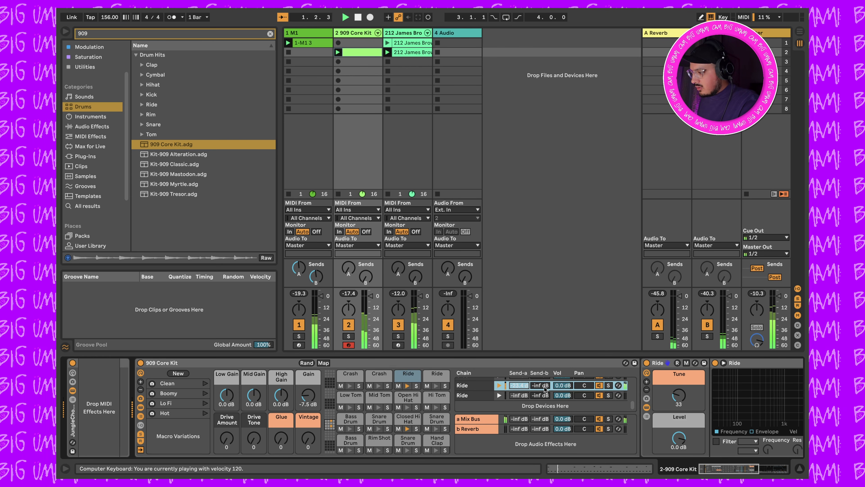
pyautogui.click(657, 336)
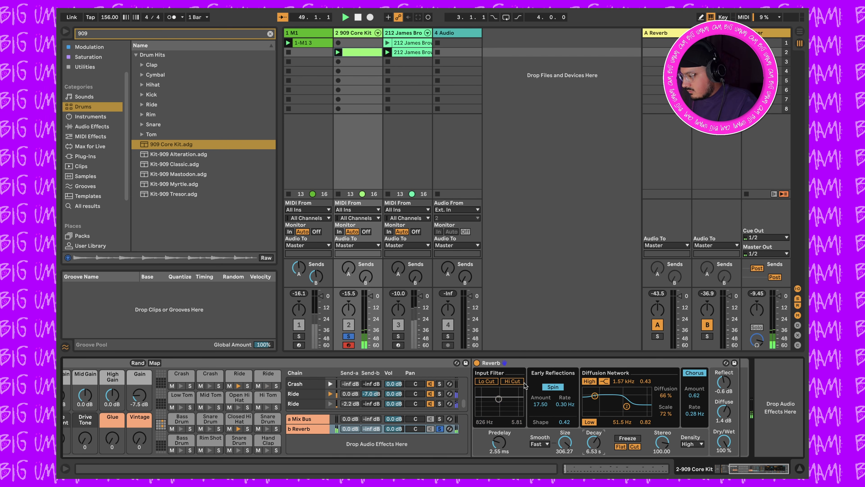
pyautogui.click(440, 428)
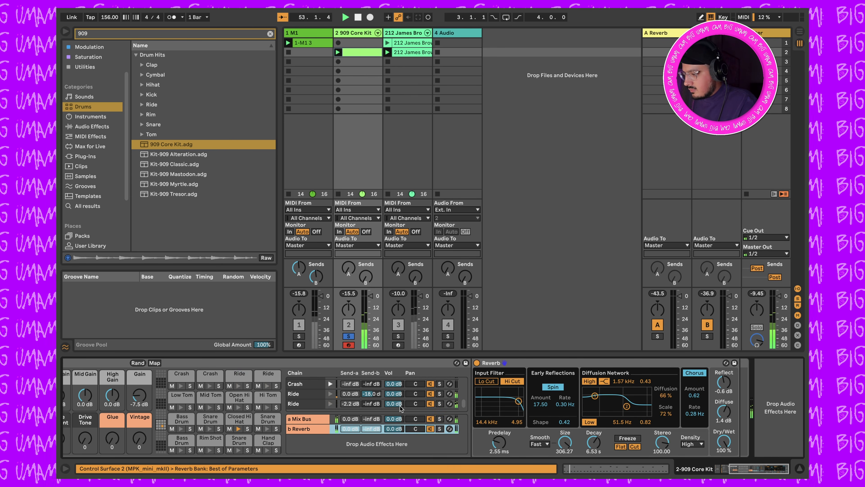
# Set the second ride's reverb send to -27 dB and unsolo the 909 track
pyautogui.moveTo(367, 406); pyautogui.dragTo(366, 399)
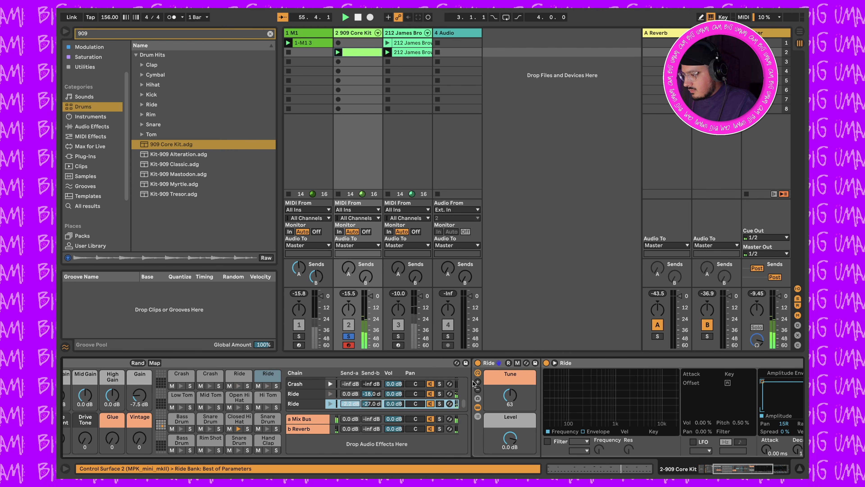
pyautogui.click(316, 431)
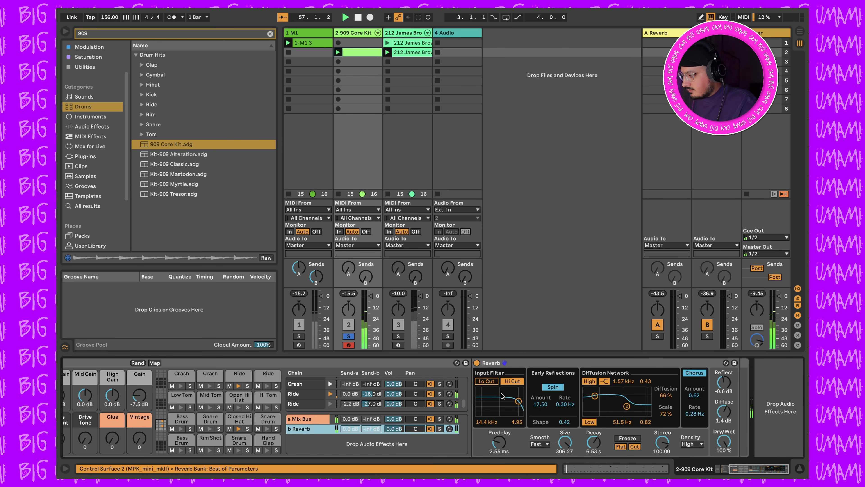
pyautogui.click(349, 336)
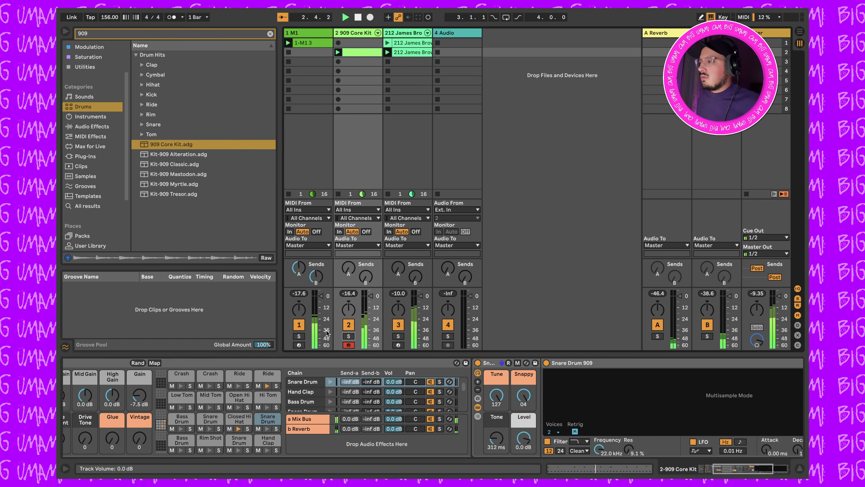
# Duplicate the 909 clip into the slot below and open the copy's notes
pyautogui.click(414, 133)
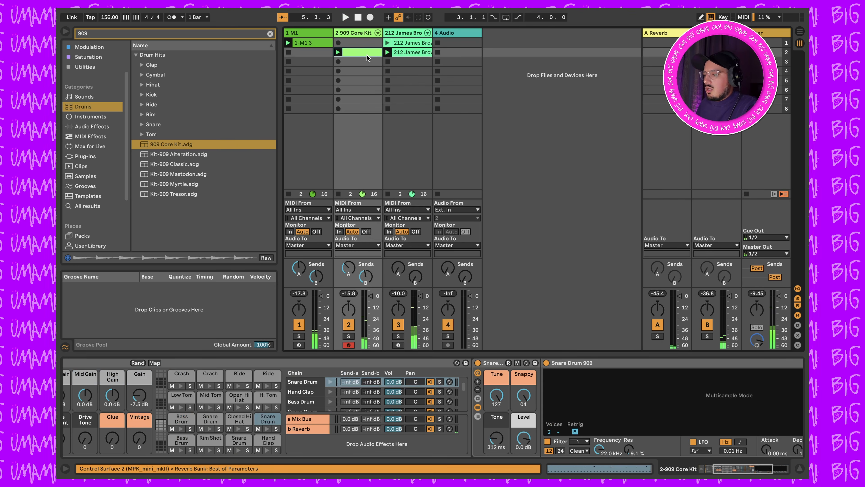
pyautogui.press('super+d')
pyautogui.doubleClick(367, 59)
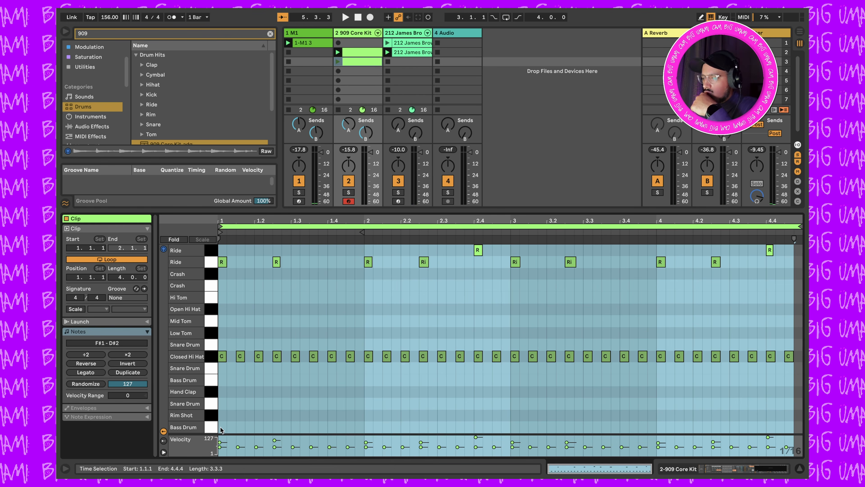
# Draw D1 snares at 1.2, 1.4.3, 2.2 and 2.4, launch the new clip, and repeat the pattern starting at 3.2
pyautogui.doubleClick(259, 406)
pyautogui.press('space')
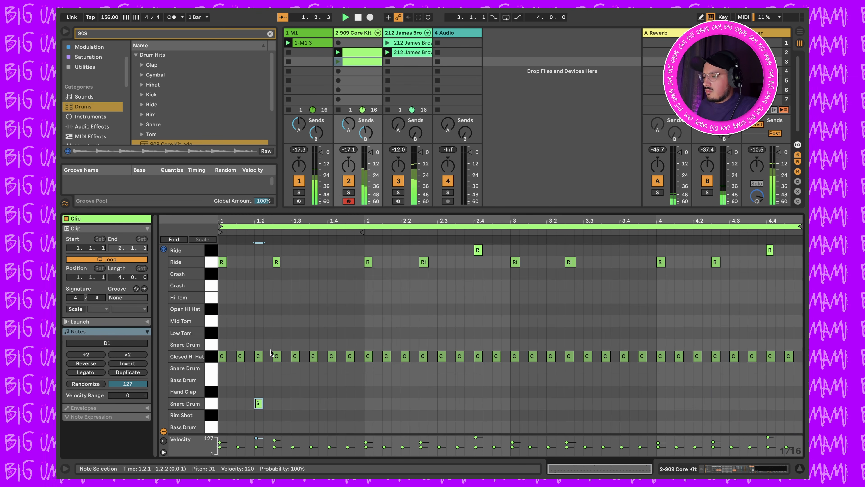
pyautogui.click(337, 62)
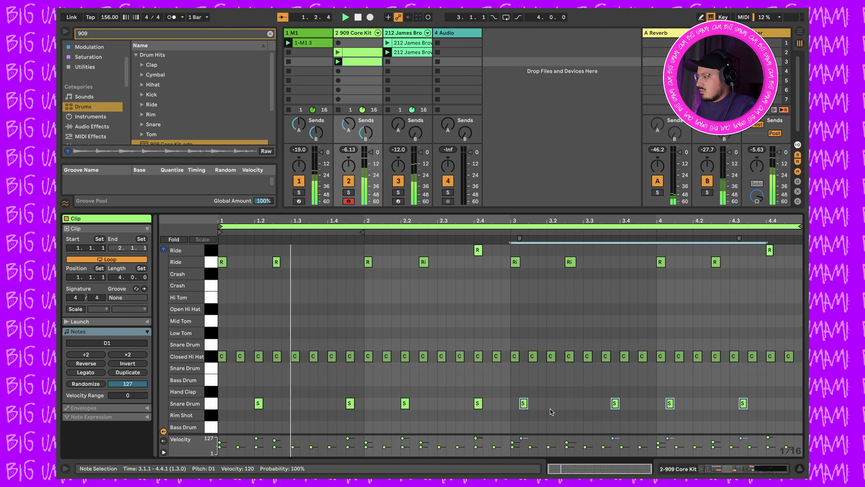
pyautogui.moveTo(523, 403); pyautogui.dragTo(551, 404)
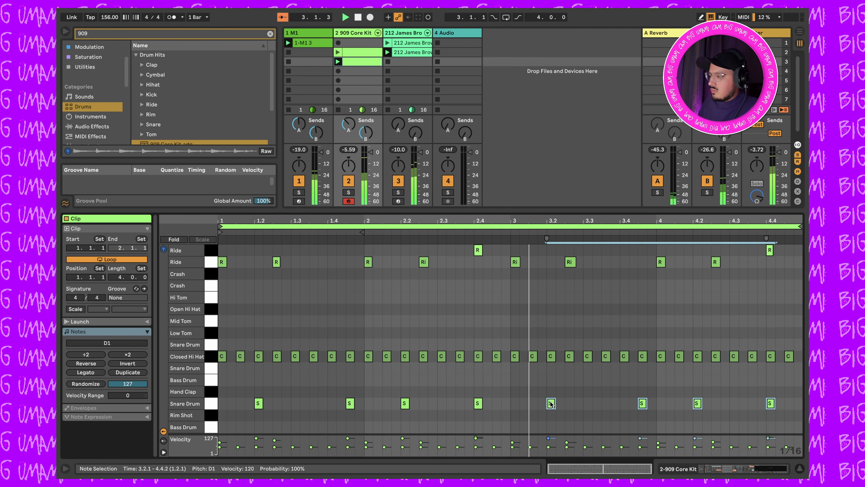
# Add a D1 snare at 3.3.3 and delete the snare at 4.4
pyautogui.click(627, 405)
pyautogui.doubleClick(629, 405)
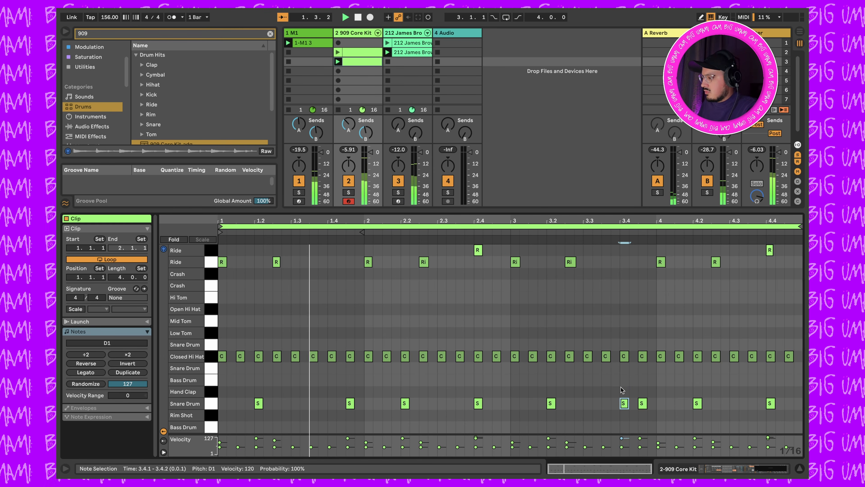
pyautogui.press('Left')
pyautogui.press('Left')
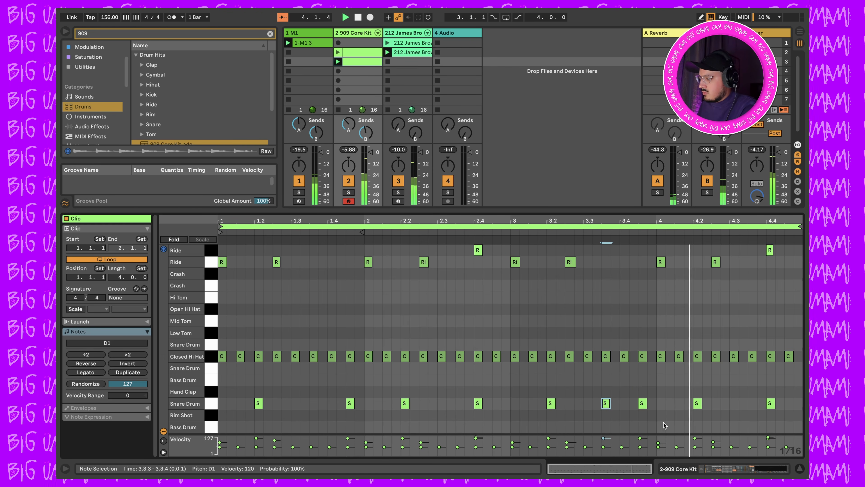
pyautogui.doubleClick(767, 404)
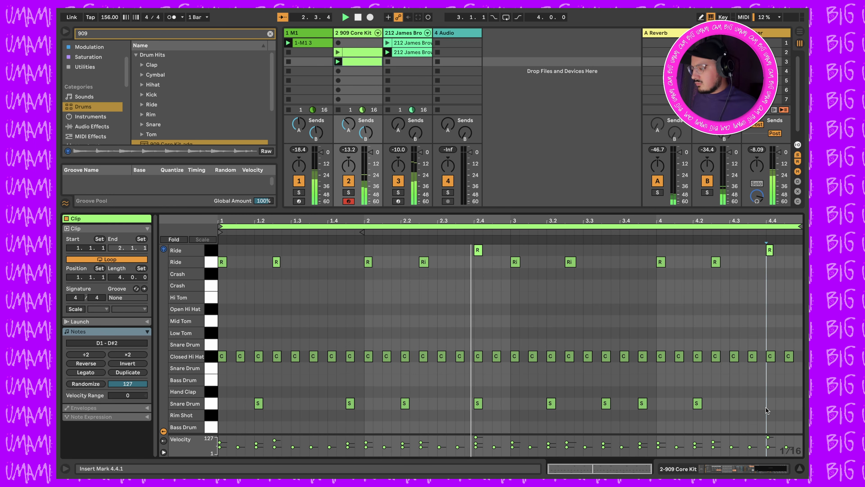
pyautogui.press('XF86AudioRaiseVolume')
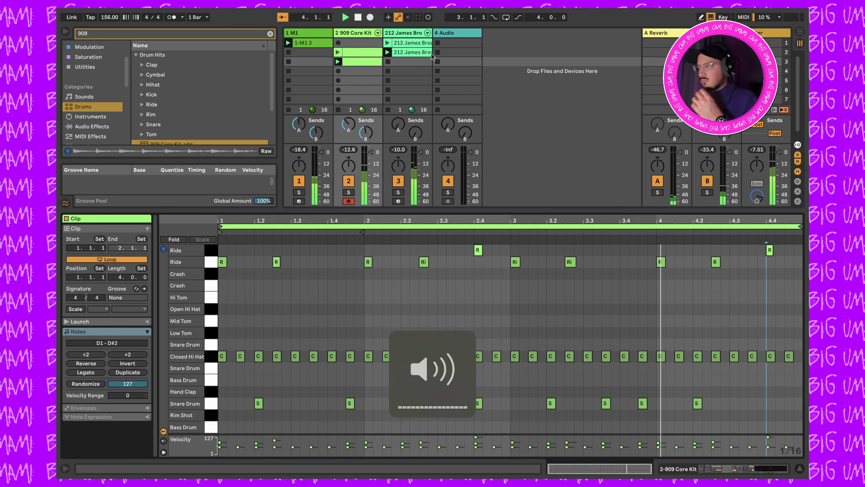
# Stop playback and copy the Utility device from the M1 track to the end of the James Brown track's device chain
pyautogui.doubleClick(400, 33)
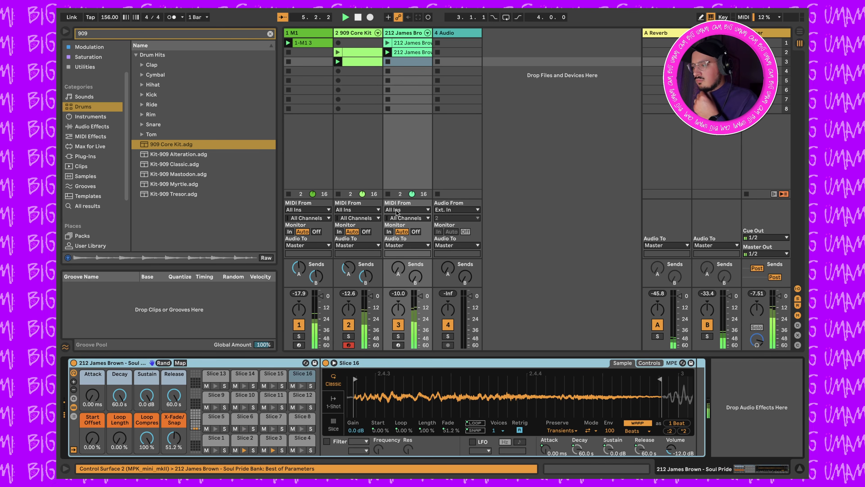
pyautogui.press('space')
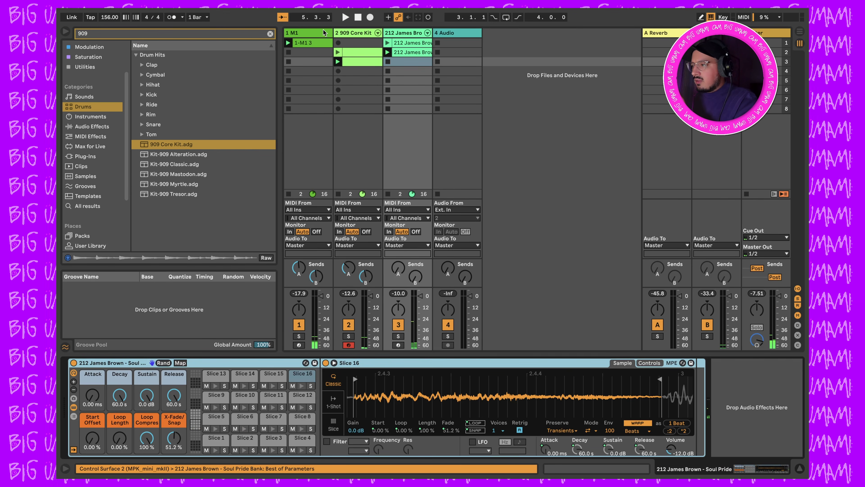
pyautogui.click(302, 33)
pyautogui.click(309, 364)
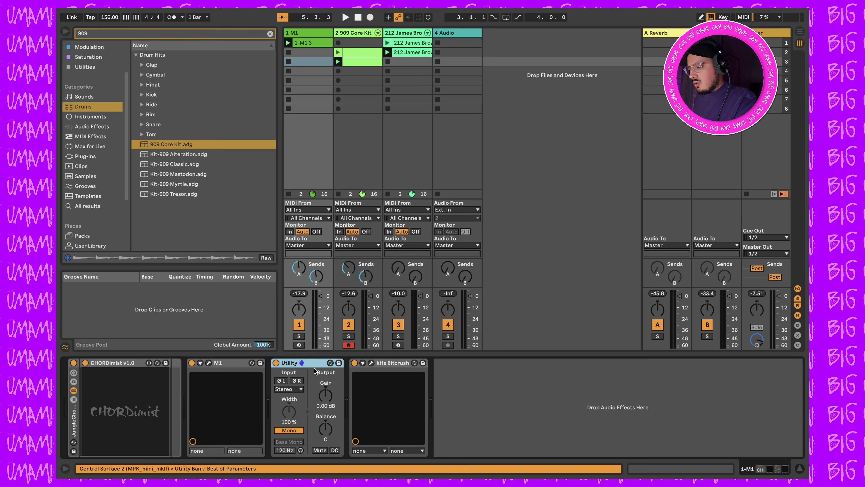
pyautogui.click(394, 64)
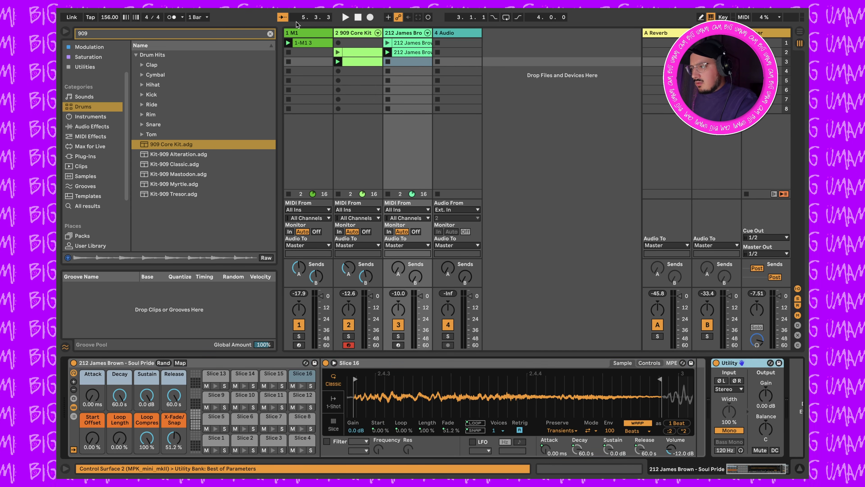
# Copy the kHs Bitcrush device from the M1 track to the end of the James Brown track's device chain
pyautogui.click(306, 34)
pyautogui.click(394, 364)
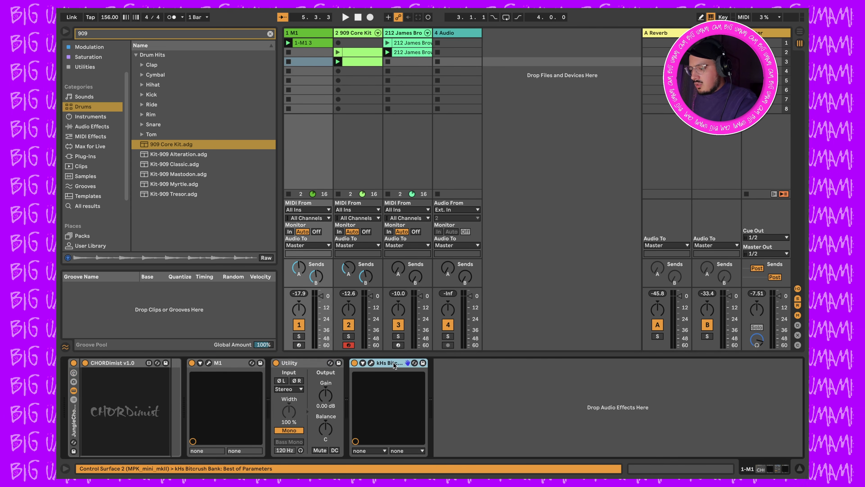
pyautogui.click(405, 34)
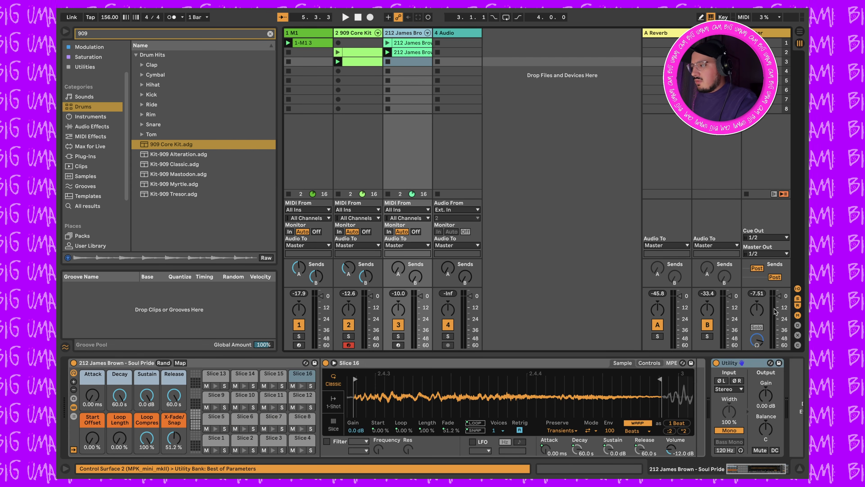
pyautogui.press('super+v')
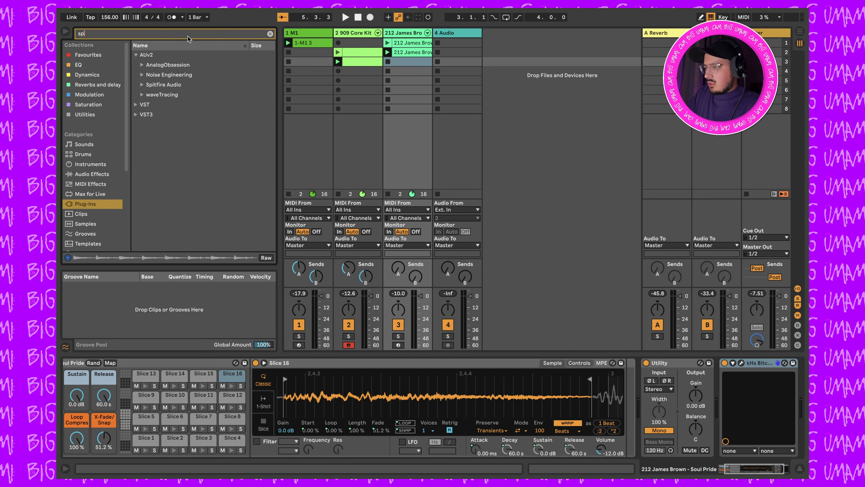
# Search the plug-ins for "sp", load waveTracing's SP950 at the end of the James Brown chain, and switch off kHs Bitcrush
pyautogui.click(177, 95)
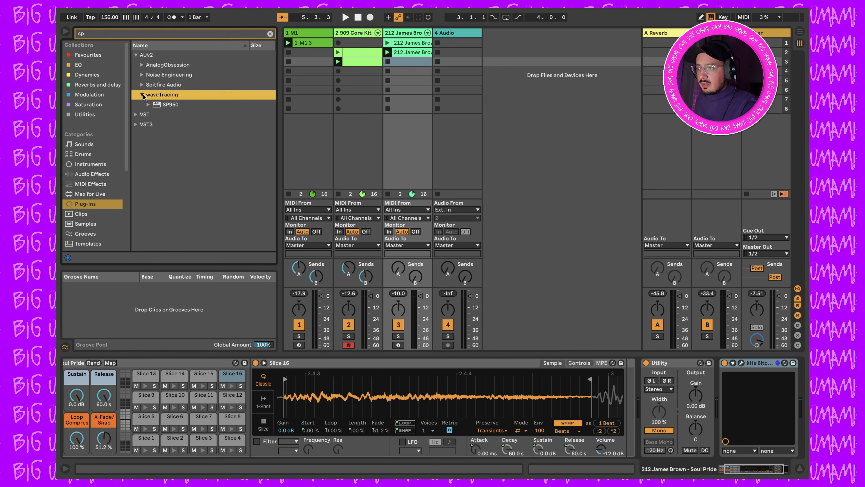
pyautogui.doubleClick(179, 107)
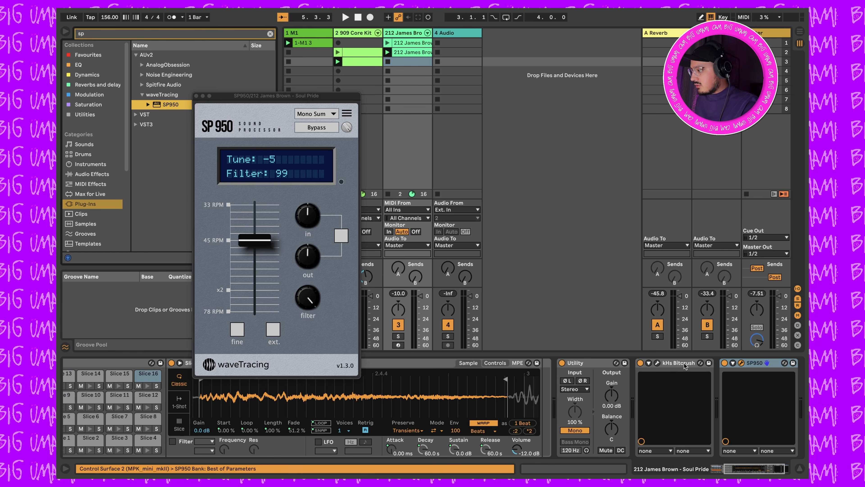
pyautogui.click(684, 364)
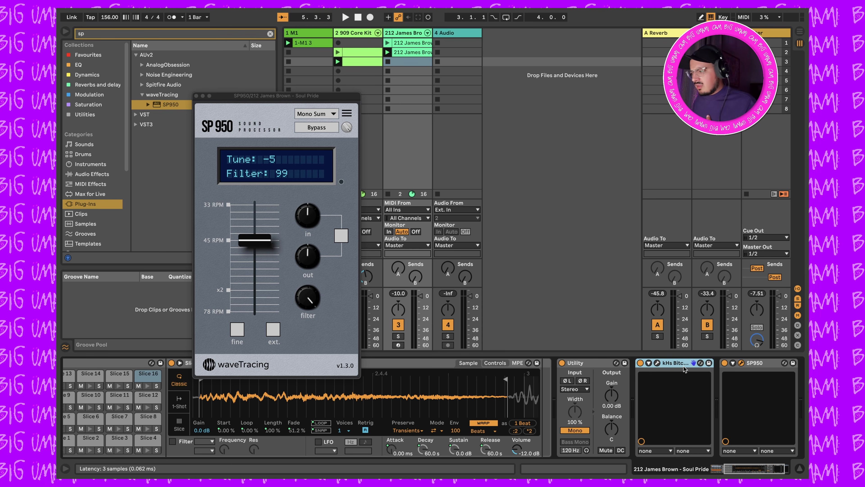
pyautogui.click(641, 363)
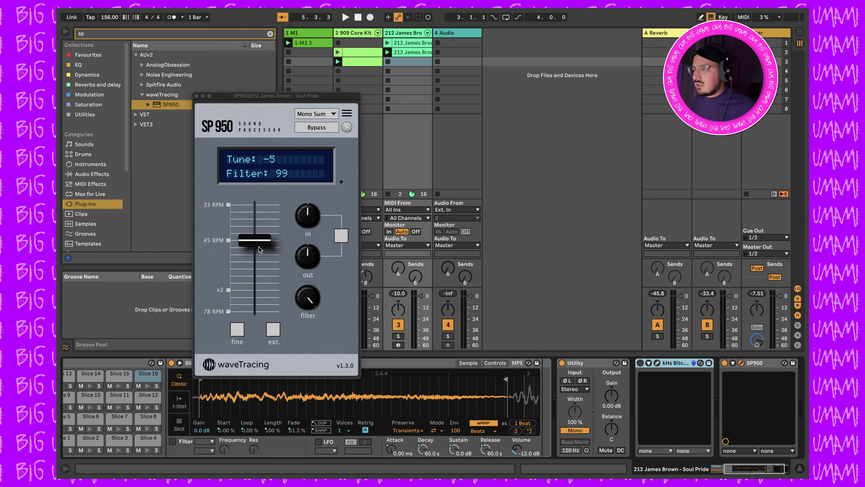
# Play the set with the James Brown track soloed, raise the SP950's input gain to 1.6, and close its window
pyautogui.press('space')
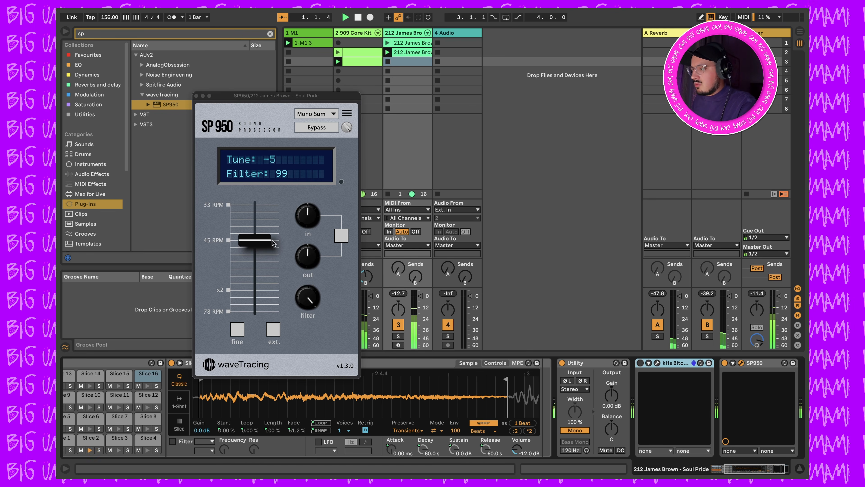
pyautogui.click(398, 337)
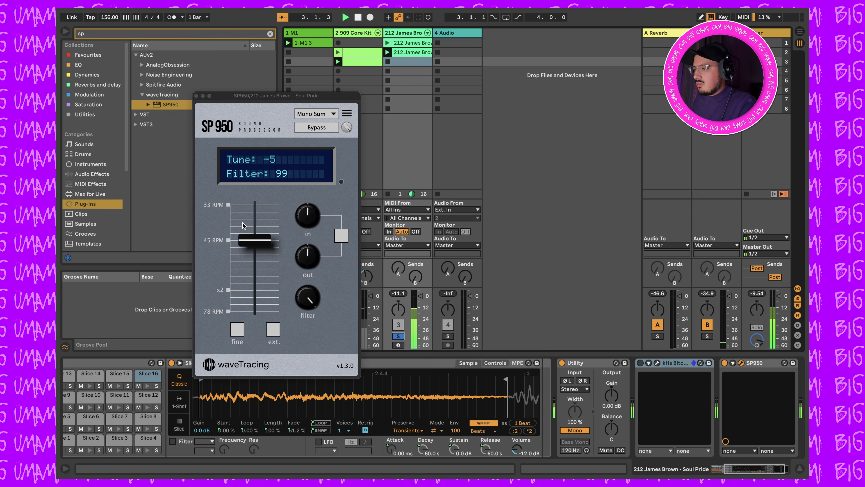
pyautogui.click(309, 215)
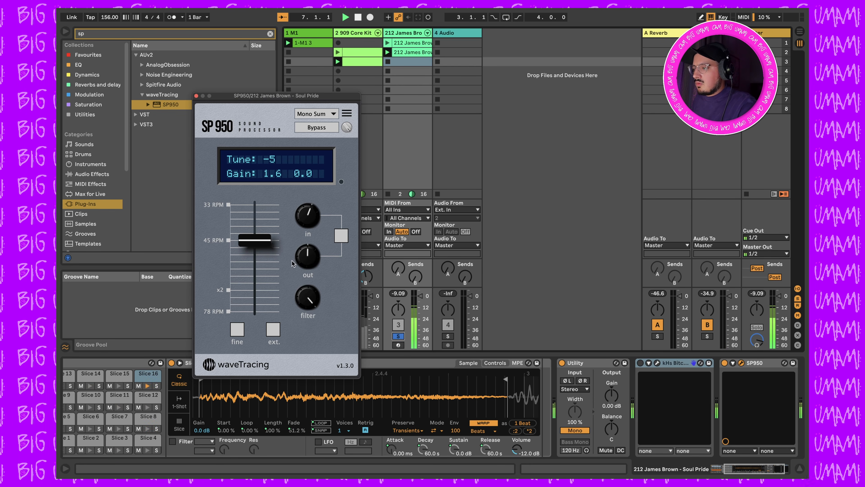
pyautogui.click(197, 96)
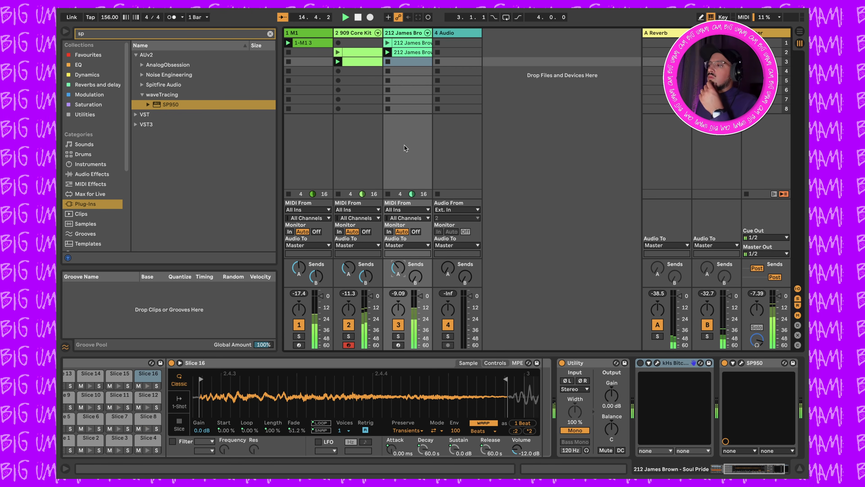
pyautogui.hscroll(3, 573, 364)
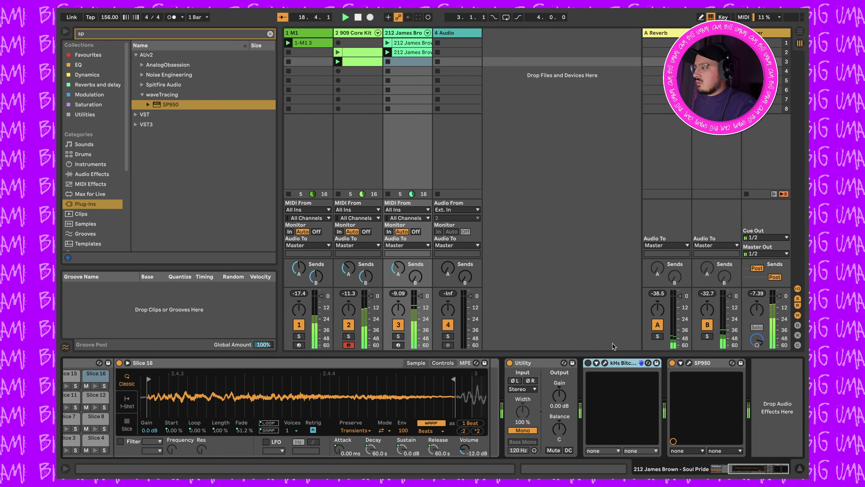
pyautogui.click(689, 362)
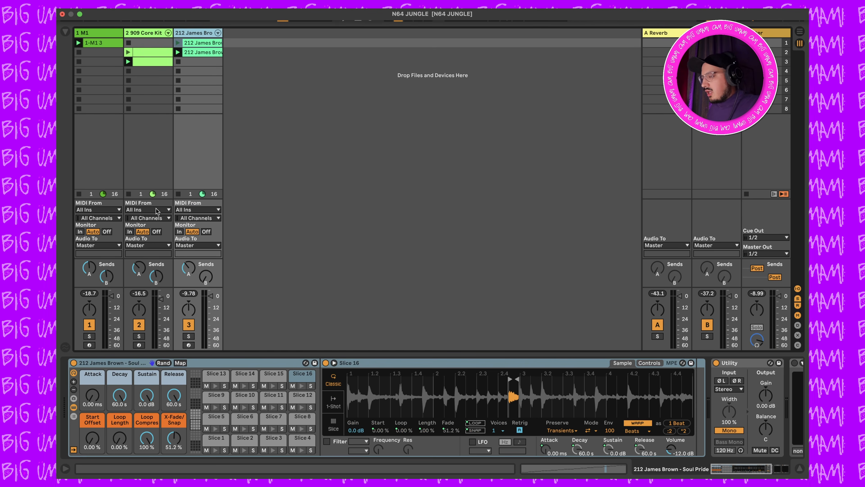
# Insert a new MIDI track after the James Brown track
pyautogui.click(100, 32)
pyautogui.click(148, 39)
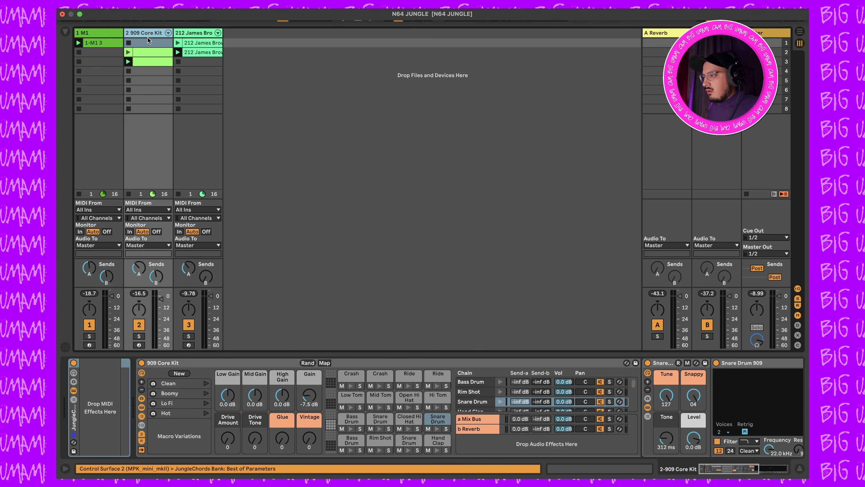
pyautogui.click(199, 34)
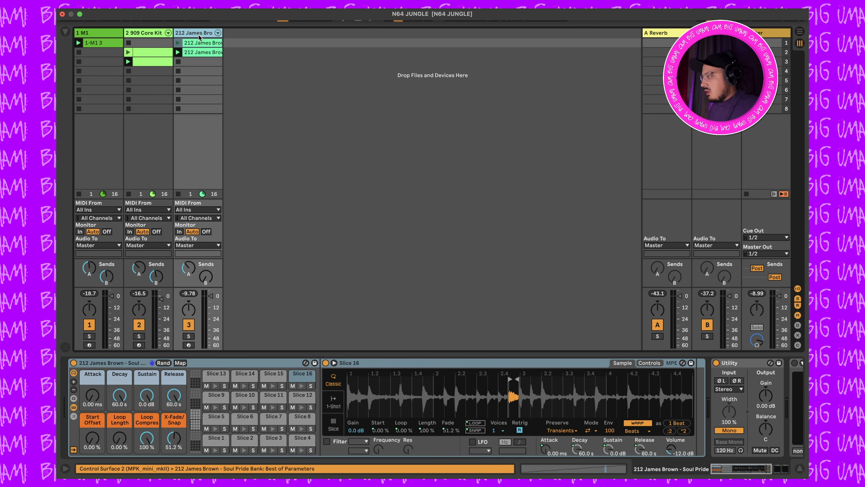
pyautogui.rightClick(261, 39)
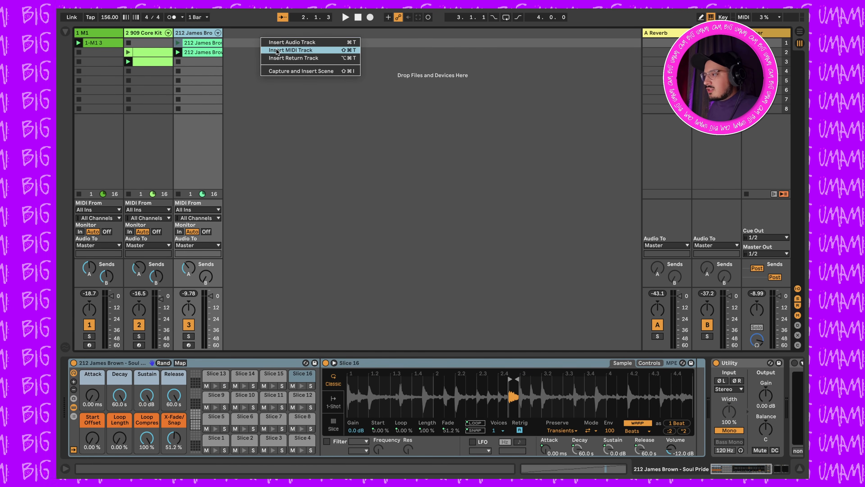
pyautogui.click(277, 50)
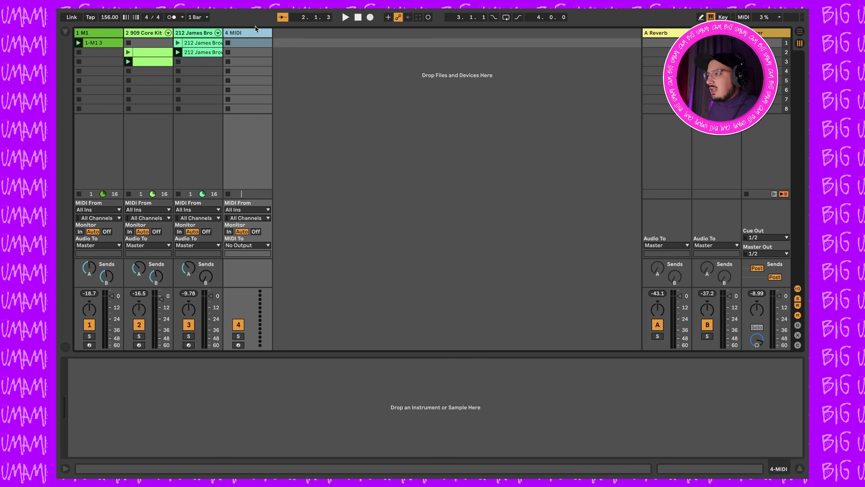
# Load the Nils' K1v synth from the AUv2 plug-ins onto the new MIDI track
pyautogui.click(68, 32)
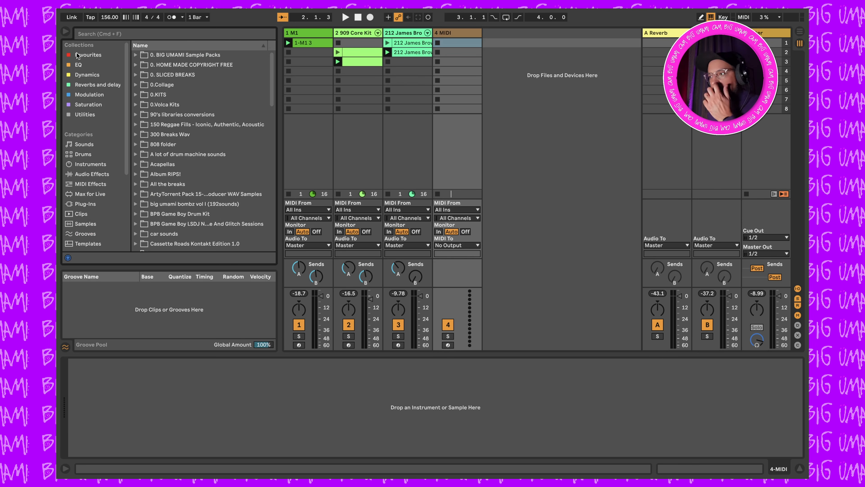
pyautogui.scroll(-2, 99, 164)
pyautogui.click(86, 181)
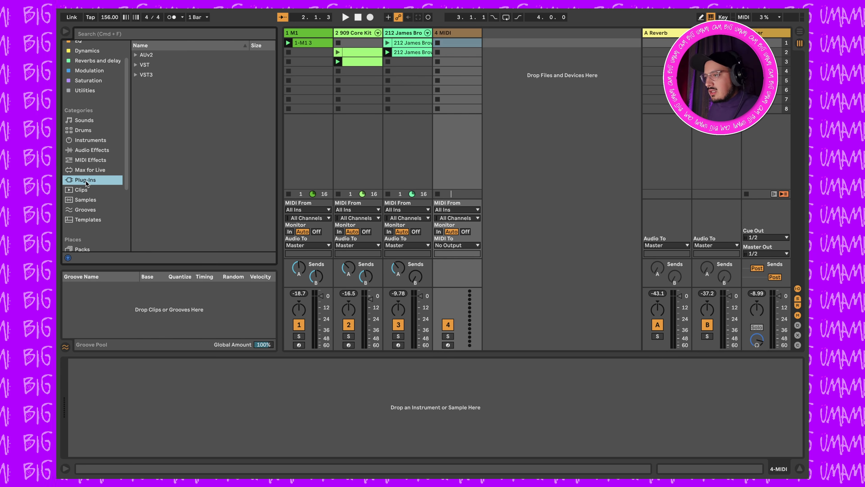
pyautogui.click(137, 56)
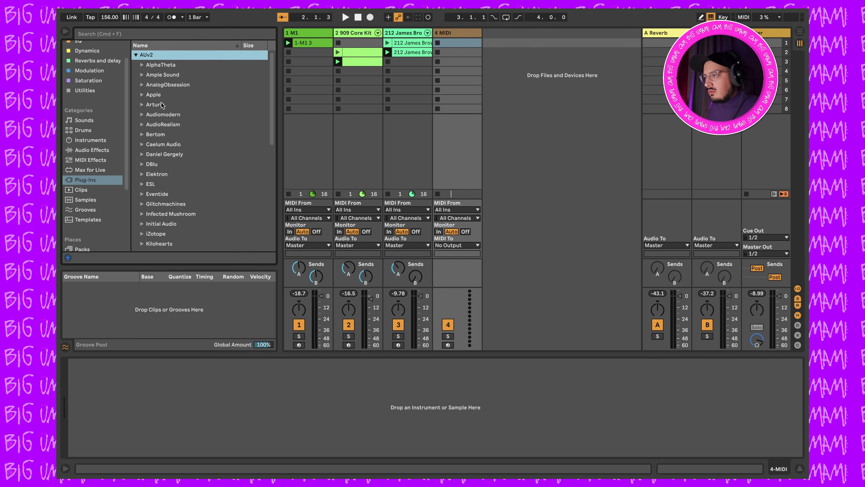
pyautogui.scroll(-8, 160, 145)
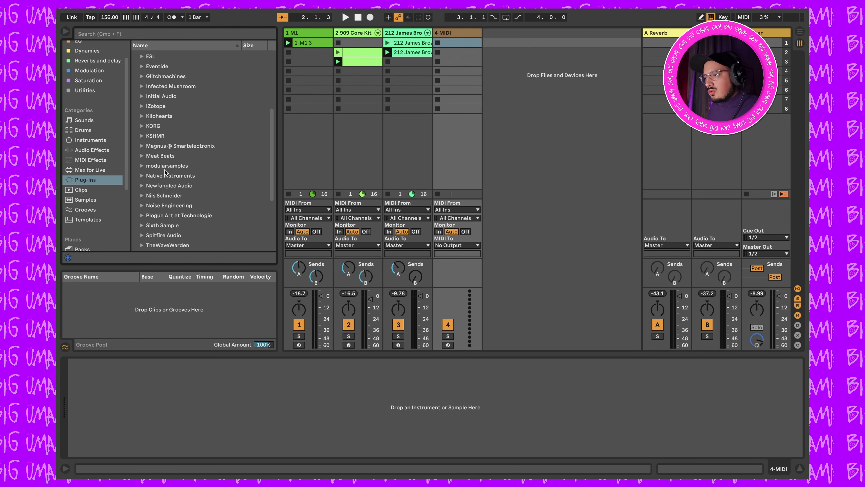
pyautogui.click(167, 196)
pyautogui.doubleClick(195, 205)
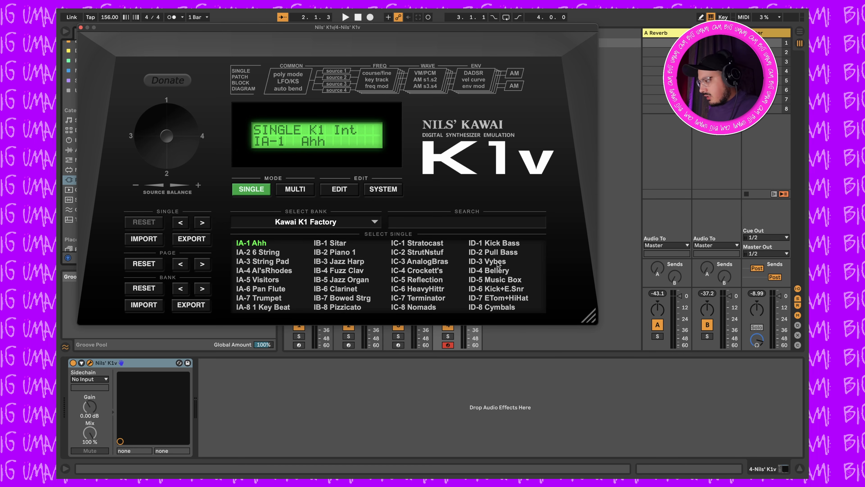
# Audition Pull Bass and BrassStrik, choose EA-7 Fretless from the K1 ROM Card A1-01 bank, and close the synth window
pyautogui.click(498, 252)
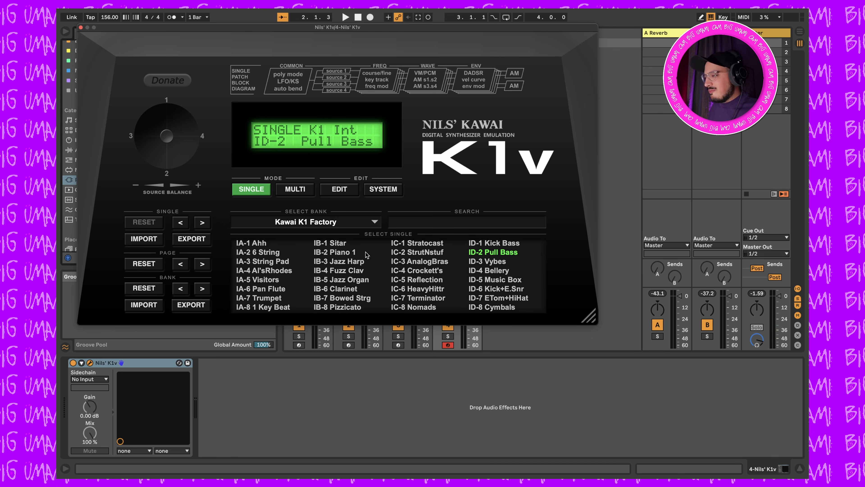
pyautogui.click(372, 224)
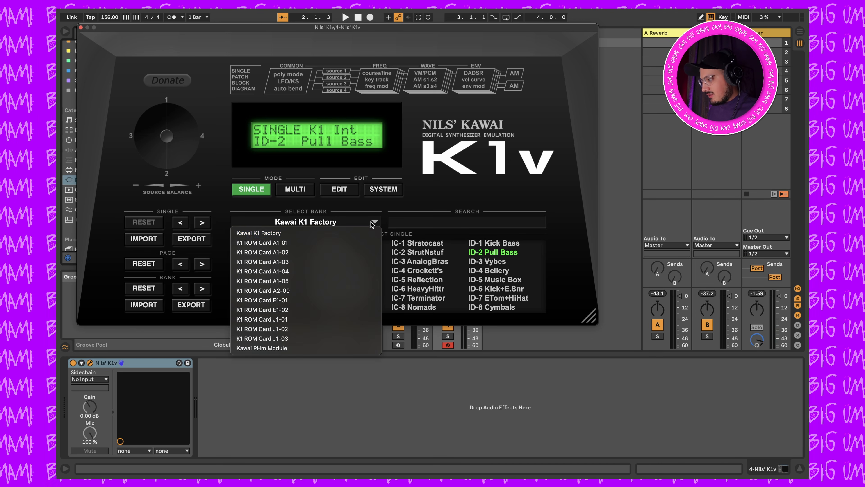
pyautogui.click(354, 243)
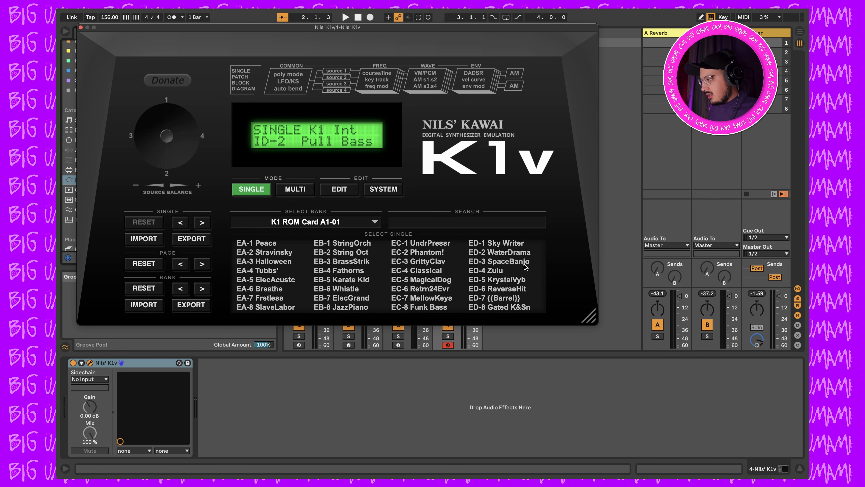
pyautogui.click(363, 262)
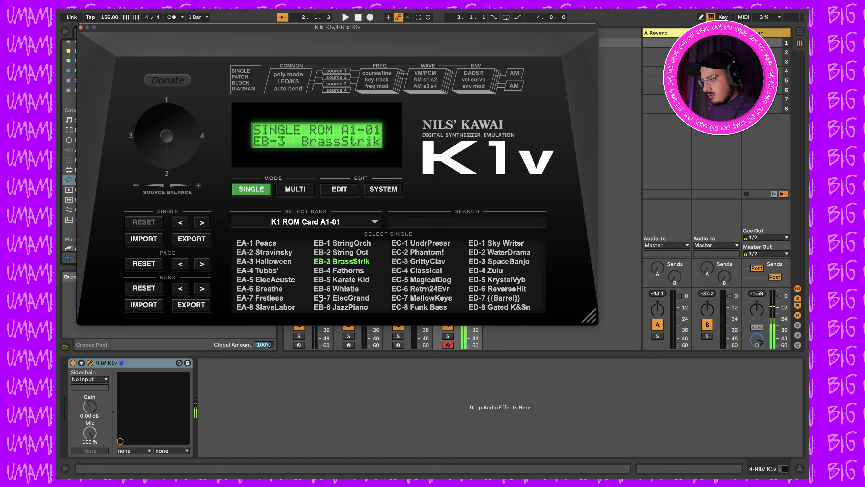
pyautogui.click(277, 300)
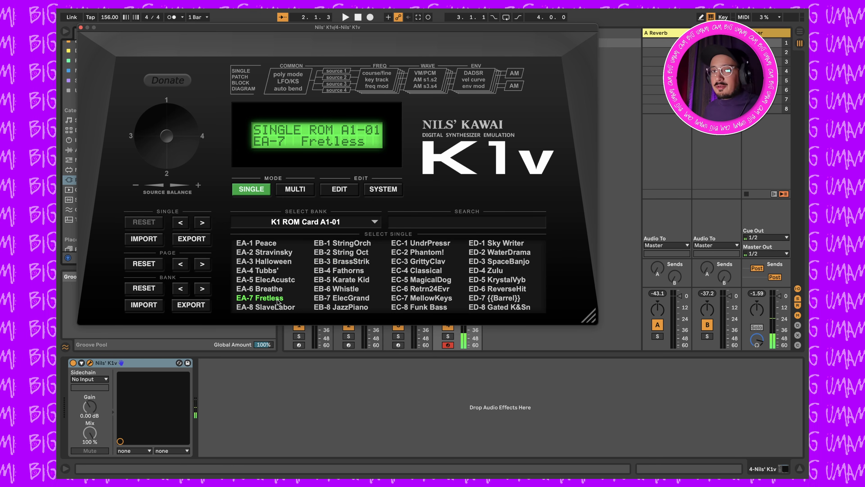
pyautogui.click(81, 28)
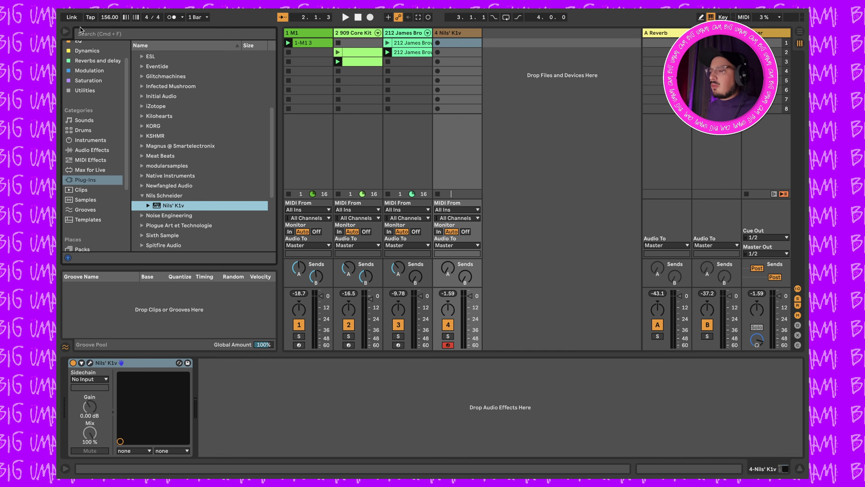
# Rehearse the bass over the playing set and lower the Nils' K1v track's volume to about -12 dB
pyautogui.click(468, 35)
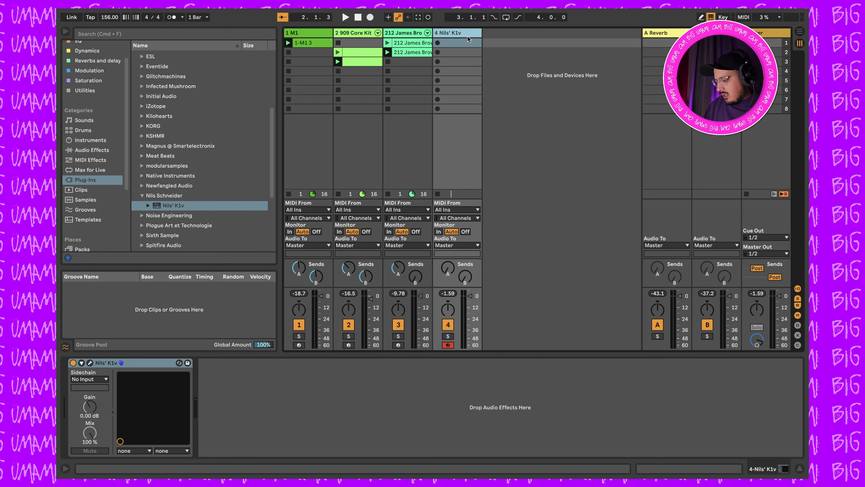
pyautogui.press('space')
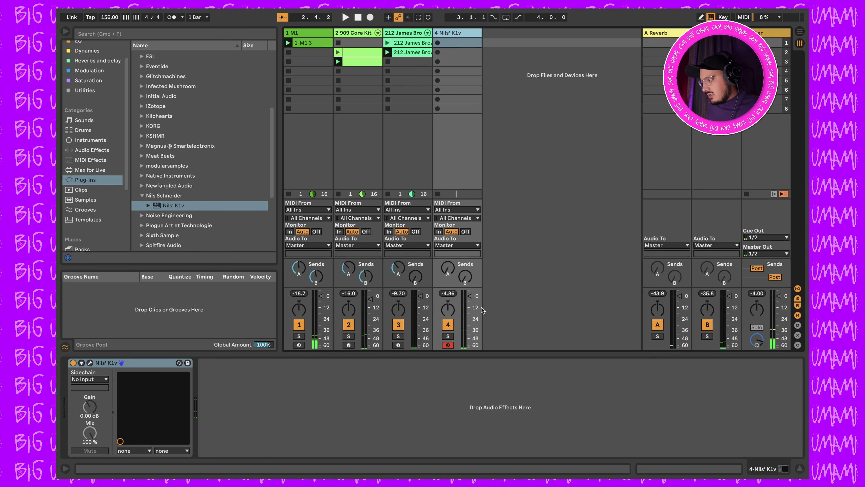
pyautogui.click(469, 296)
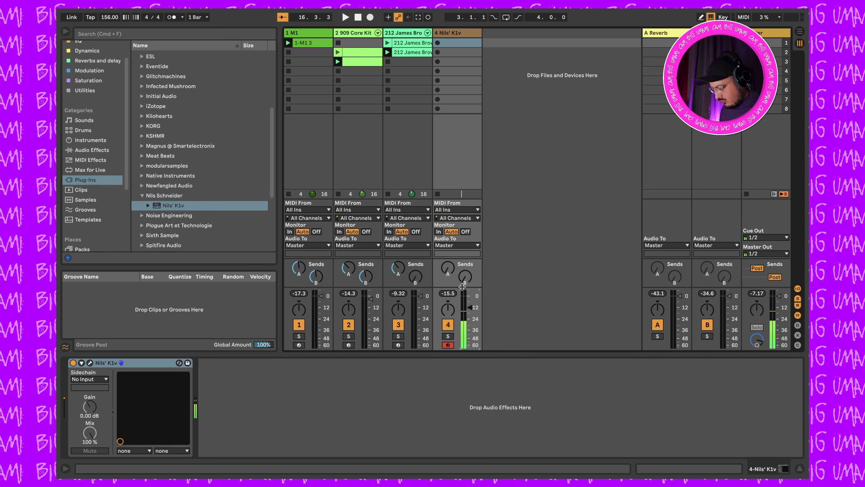
pyautogui.press('space')
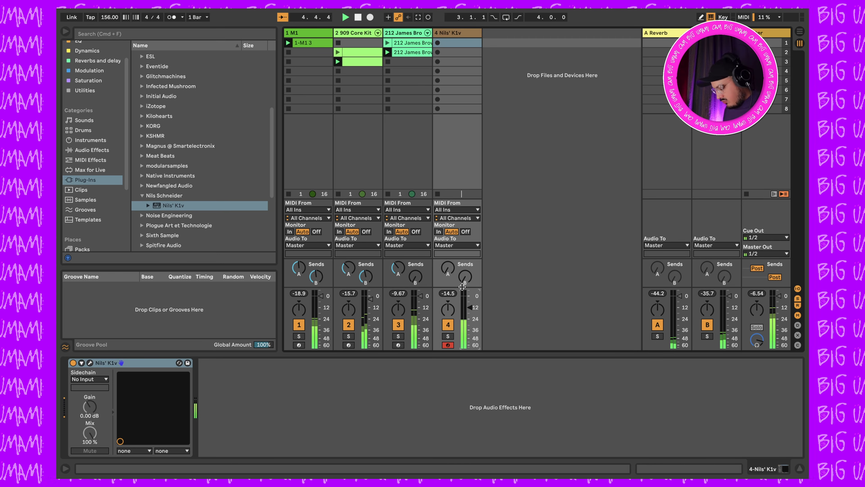
pyautogui.press('space')
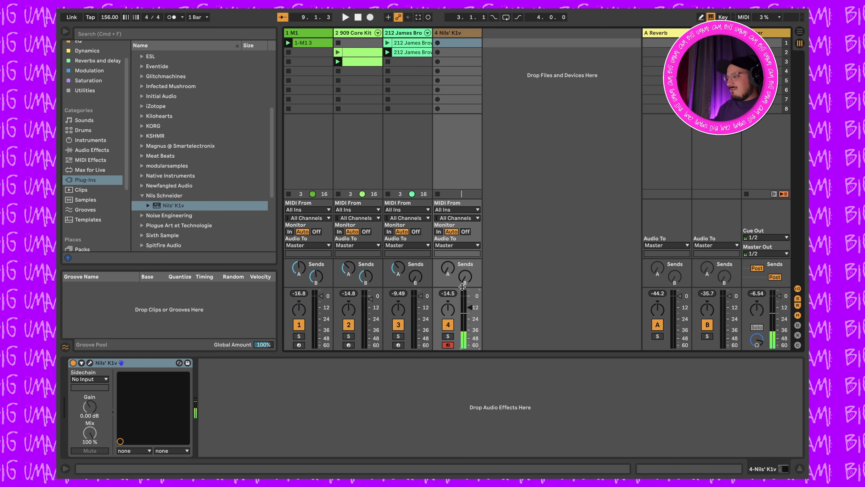
# Record a four-bar bass part into the Nils' K1v track's first clip slot and open its notes
pyautogui.click(438, 43)
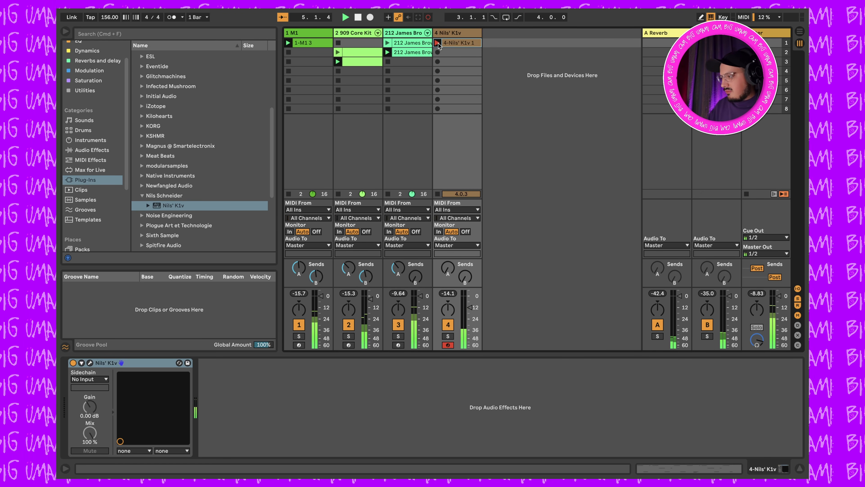
pyautogui.click(438, 43)
pyautogui.doubleClick(451, 45)
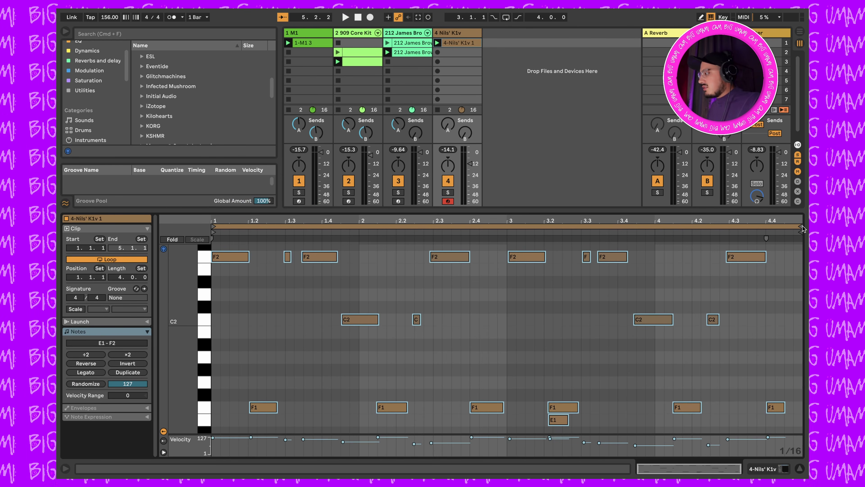
# Shorten the Nils' K1v bass clip's loop to two bars and play it with the set
pyautogui.moveTo(800, 226)
pyautogui.mouseDown()
pyautogui.moveTo(488, 227)
pyautogui.moveTo(489, 259)
pyautogui.moveTo(504, 216)
pyautogui.mouseUp()
pyautogui.press('space')
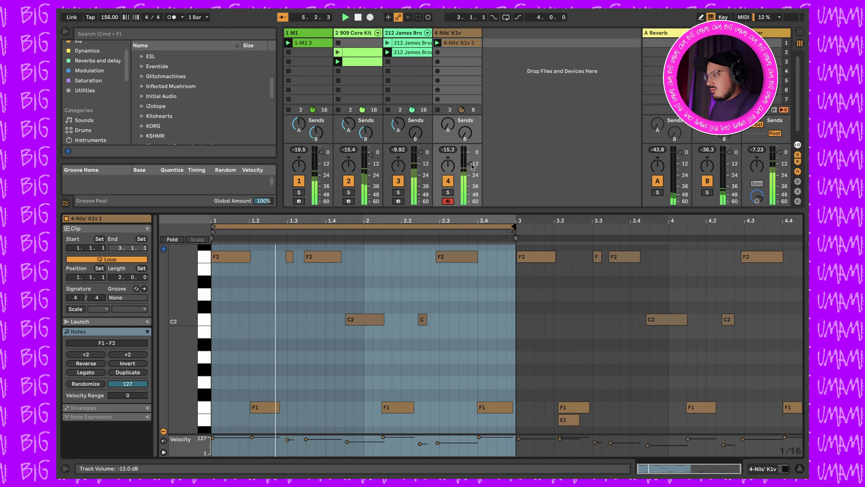
pyautogui.press('Down')
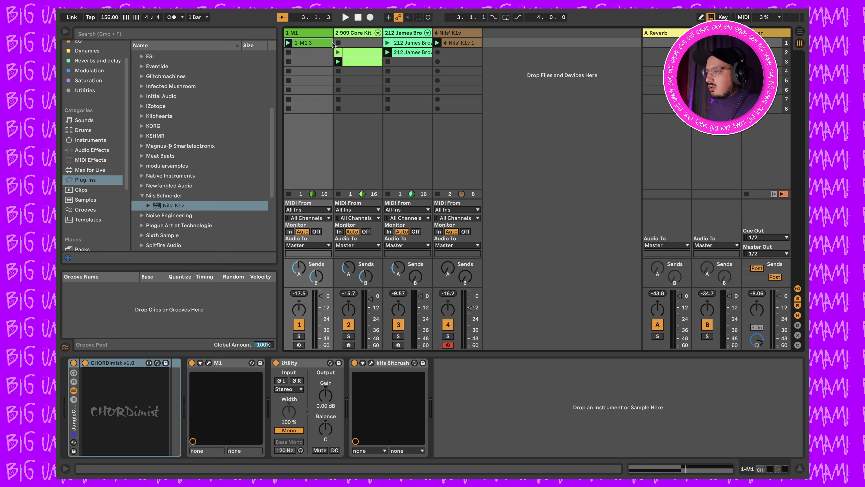
# Move the 909 Core Kit clips up one slot and copy the M1 chord clip into its track's second slot
pyautogui.click(319, 33)
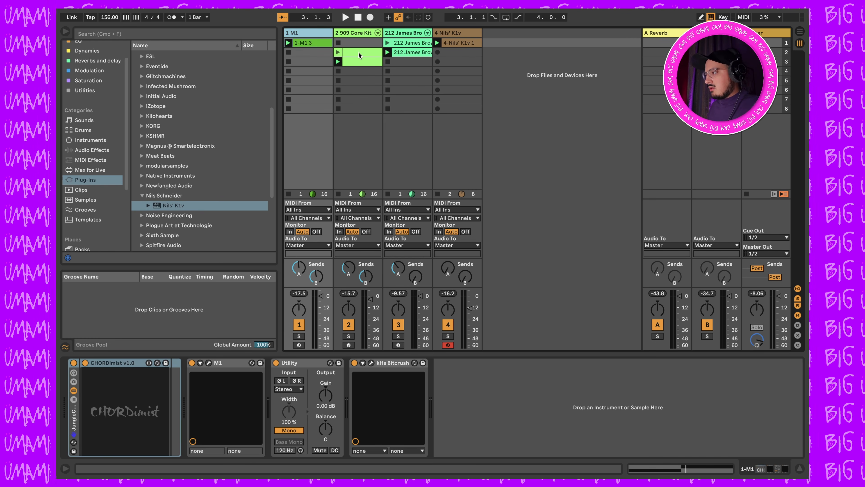
pyautogui.moveTo(358, 52); pyautogui.dragTo(358, 44)
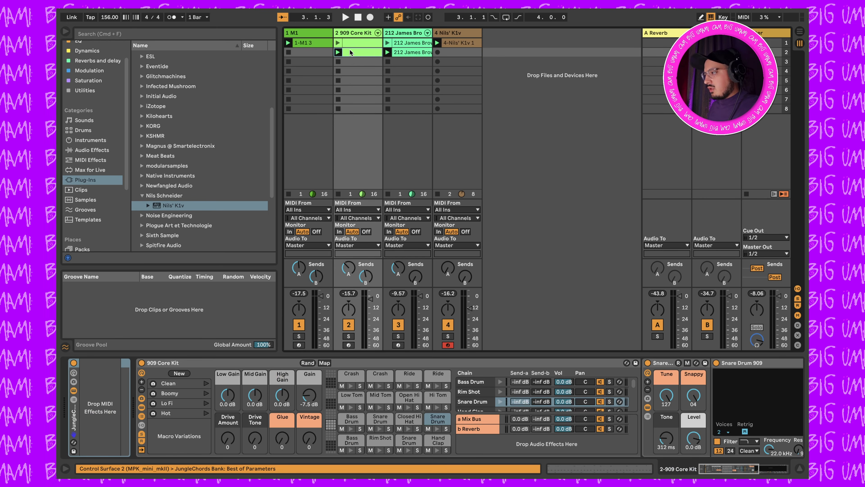
pyautogui.click(323, 48)
pyautogui.press('super+d')
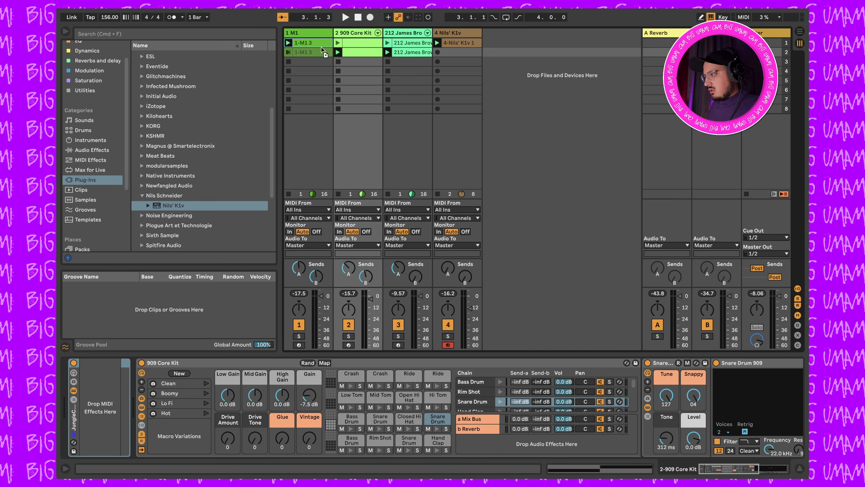
# Move the Nils' K1v bass clip into the second scene and duplicate that scene
pyautogui.moveTo(449, 47); pyautogui.dragTo(450, 52)
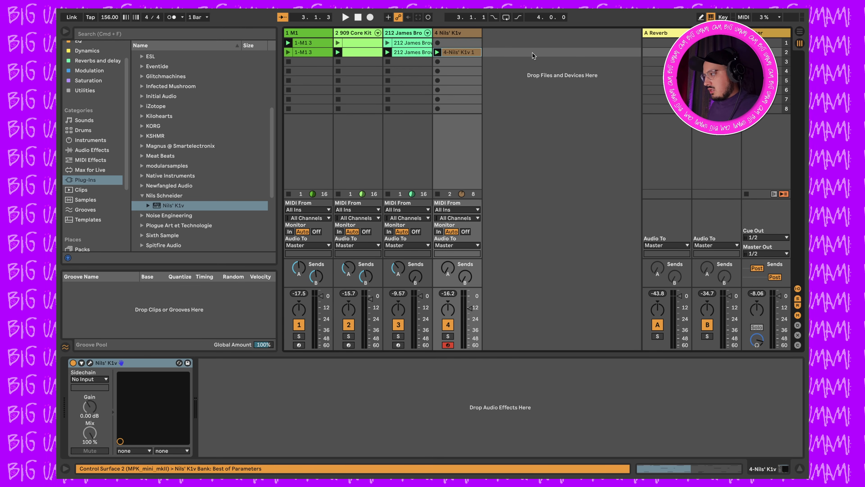
pyautogui.press('super+d')
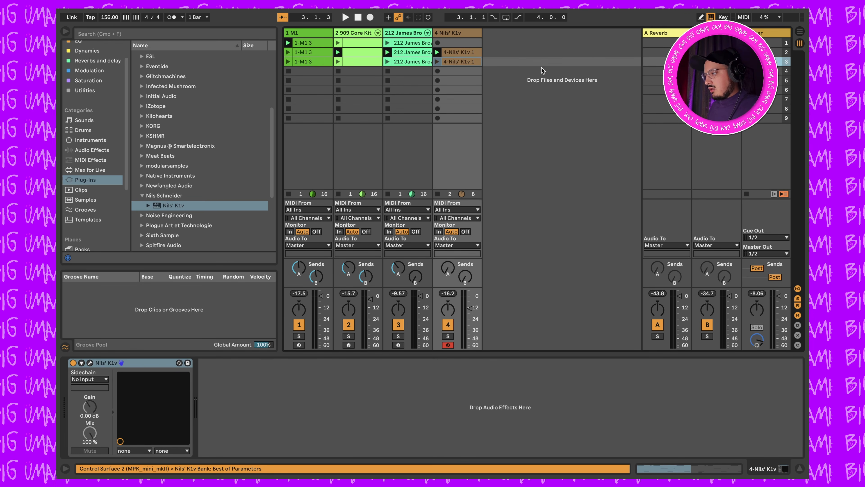
# Duplicate the M1 track and close the CHORDimist window
pyautogui.rightClick(324, 34)
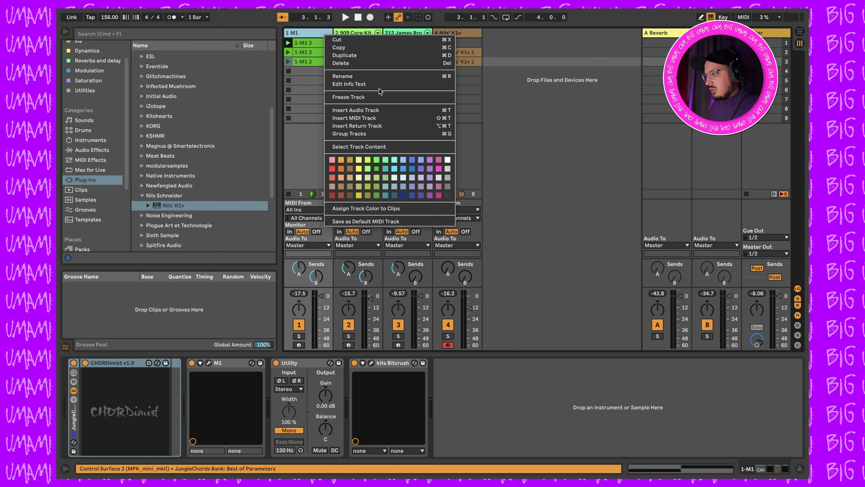
pyautogui.click(575, 78)
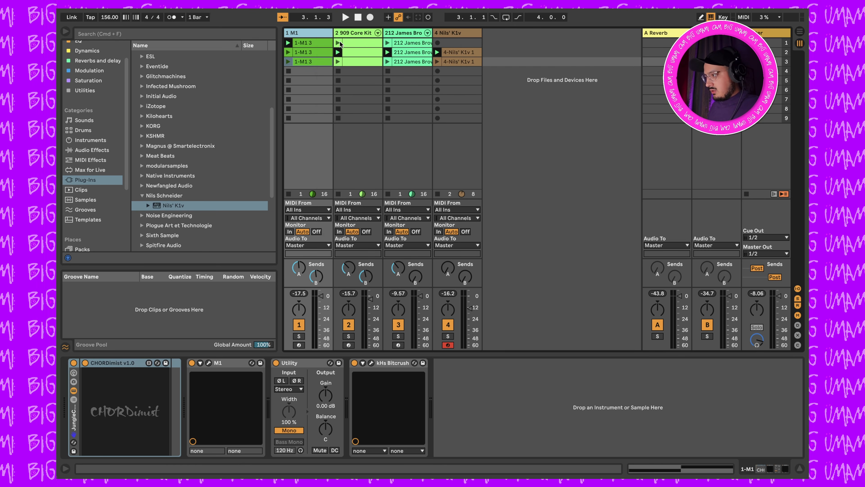
pyautogui.press('super+d')
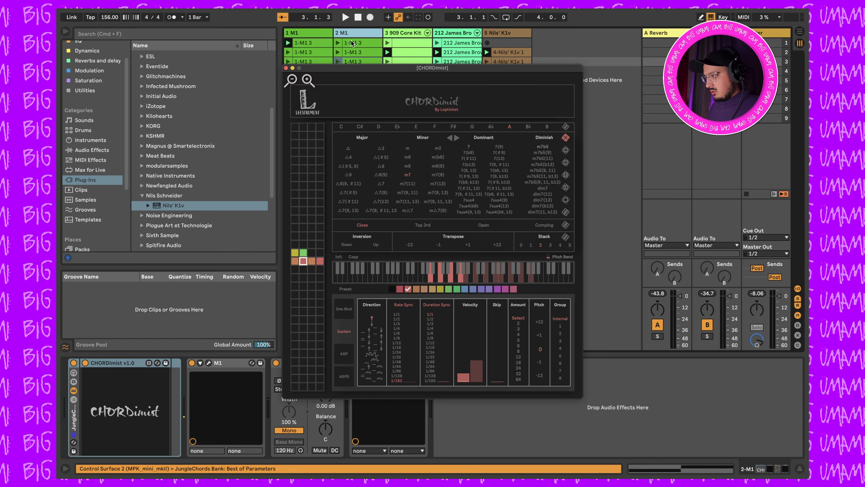
pyautogui.click(287, 68)
# Delete the duplicate M1 track's first two clips and the original M1 track's third clip, and launch the third scene
pyautogui.click(345, 44)
pyautogui.press('Delete')
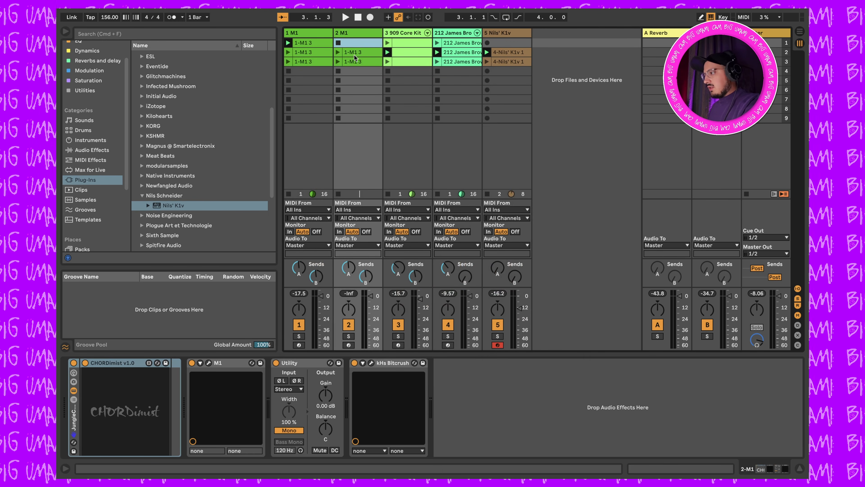
pyautogui.click(355, 54)
pyautogui.press('Delete')
pyautogui.click(316, 62)
pyautogui.press('Delete')
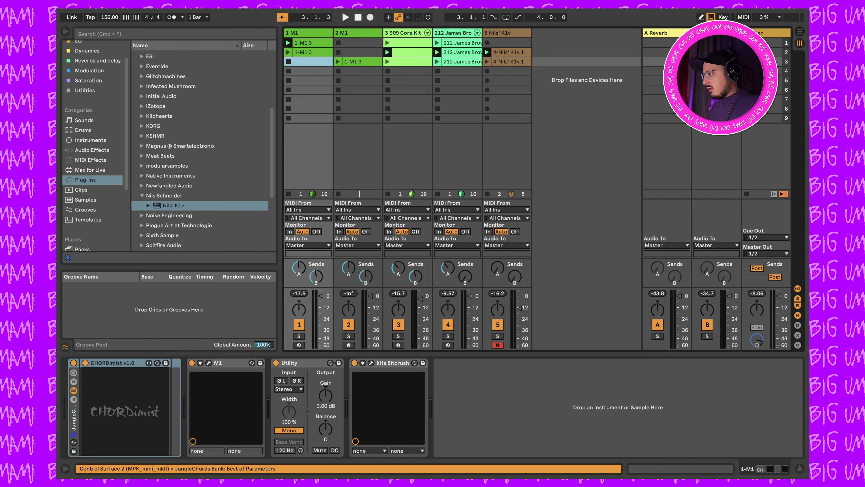
pyautogui.click(747, 62)
# Add an Auto Filter from the EQ & Filters audio effects to the end of the duplicate M1 track's chain
pyautogui.click(367, 41)
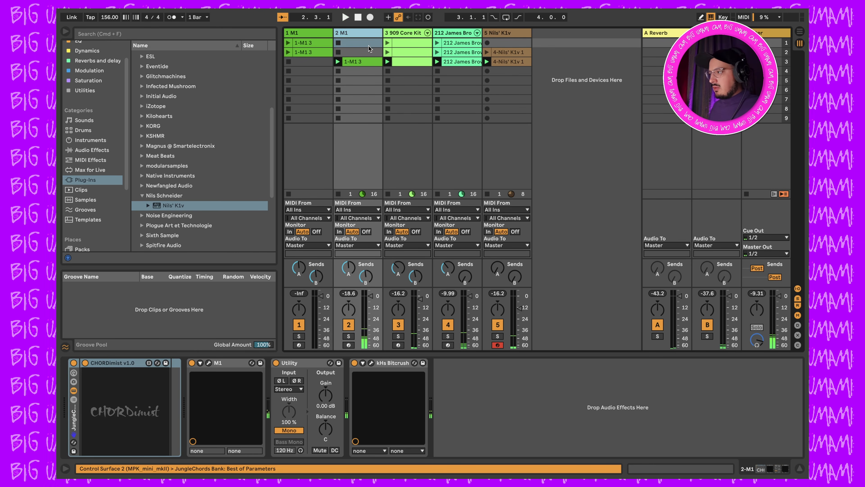
pyautogui.click(209, 363)
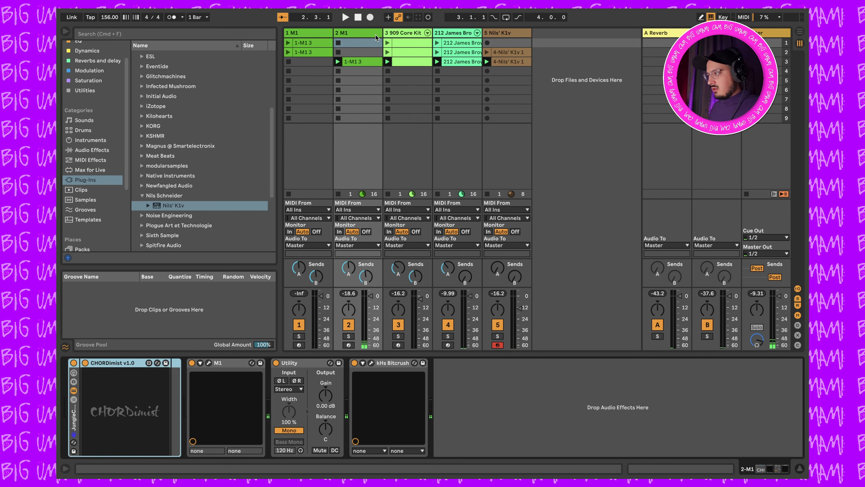
pyautogui.scroll(3, 95, 79)
pyautogui.click(95, 77)
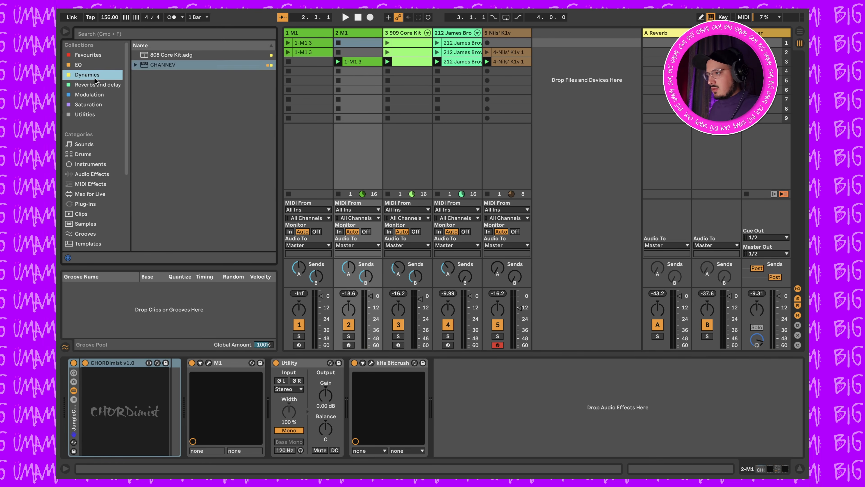
pyautogui.click(85, 65)
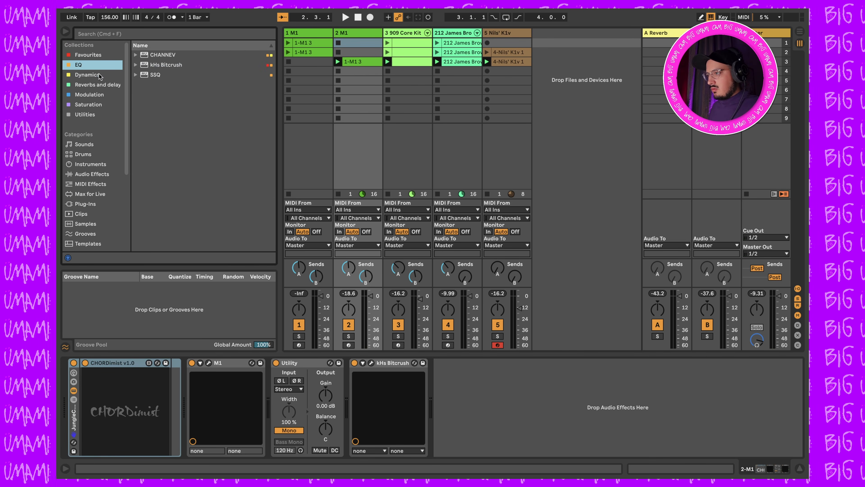
pyautogui.click(88, 174)
pyautogui.click(137, 94)
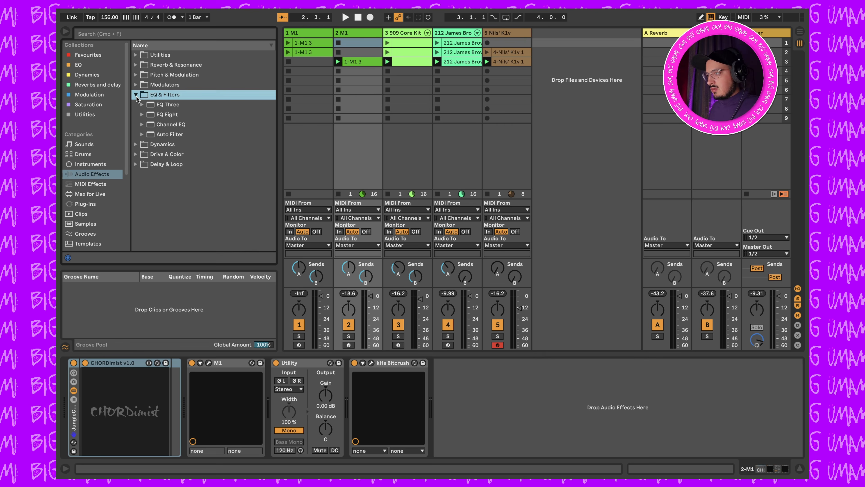
pyautogui.click(165, 133)
pyautogui.doubleClick(165, 134)
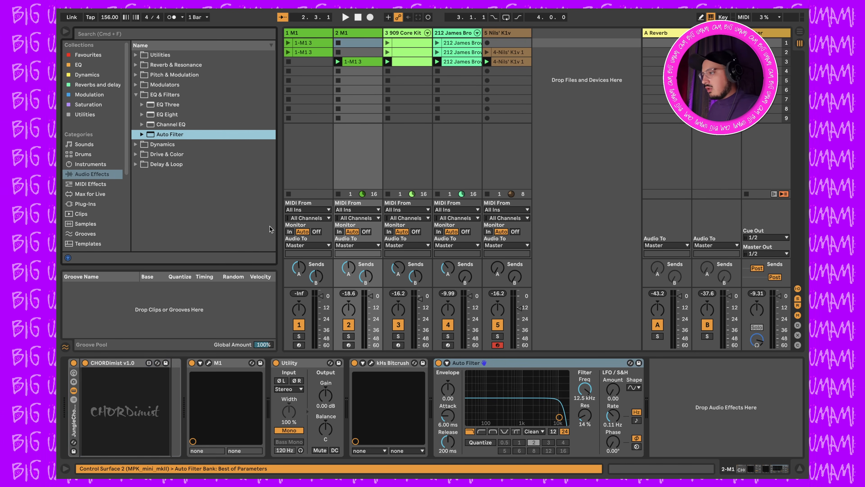
# Lower the Auto Filter's frequency to about 472 Hz while the third scene plays
pyautogui.moveTo(585, 389); pyautogui.dragTo(585, 452)
pyautogui.press('space')
pyautogui.moveTo(585, 389); pyautogui.dragTo(585, 372)
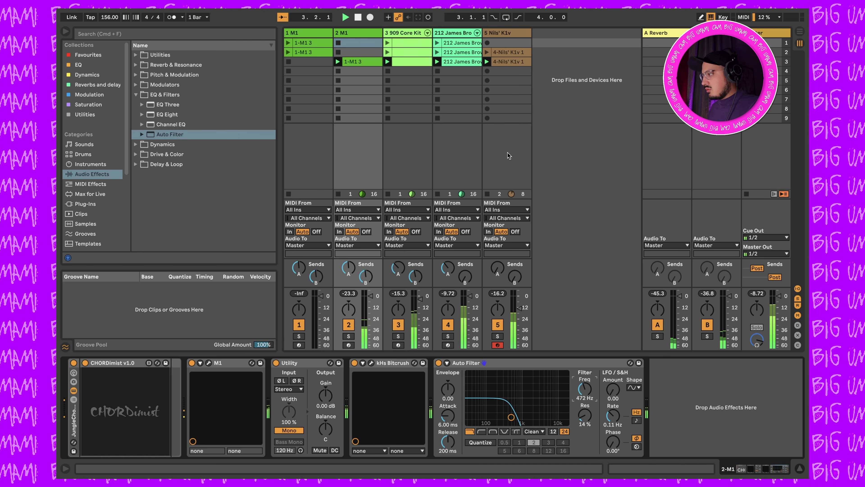
# Replace the third scene's Nils' K1v clip with a newly recorded four-bar bass part
pyautogui.click(513, 64)
pyautogui.press('Delete')
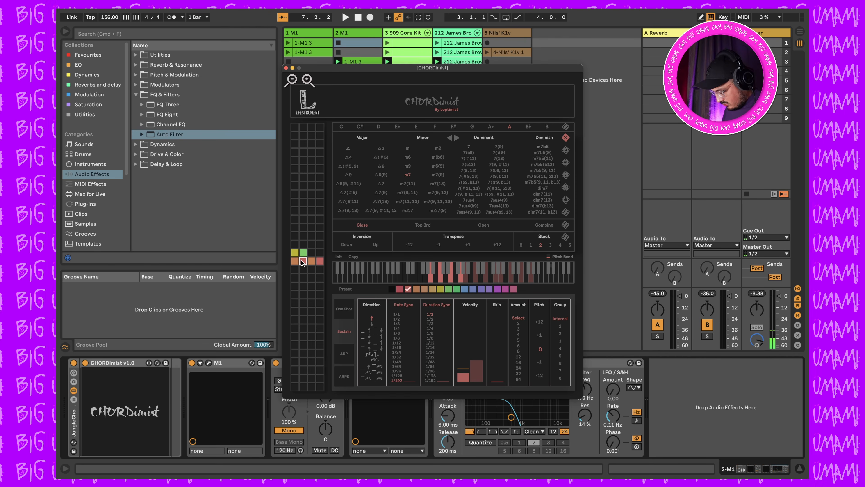
pyautogui.click(487, 62)
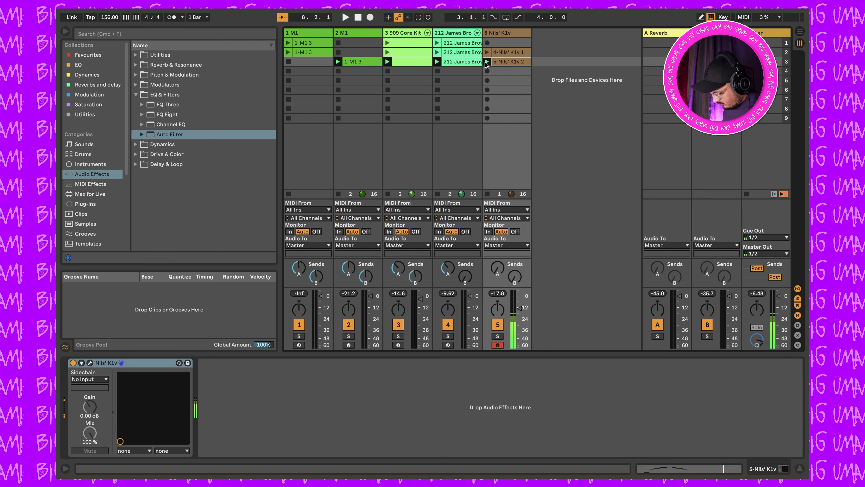
pyautogui.click(486, 62)
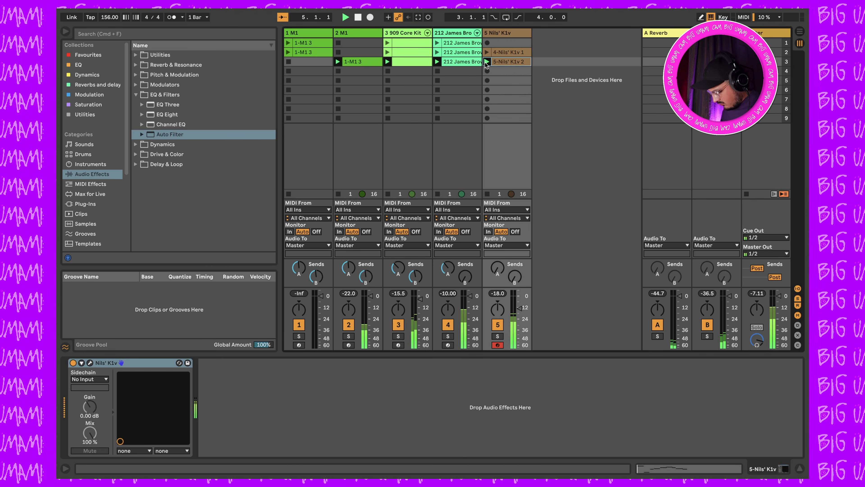
pyautogui.click(429, 17)
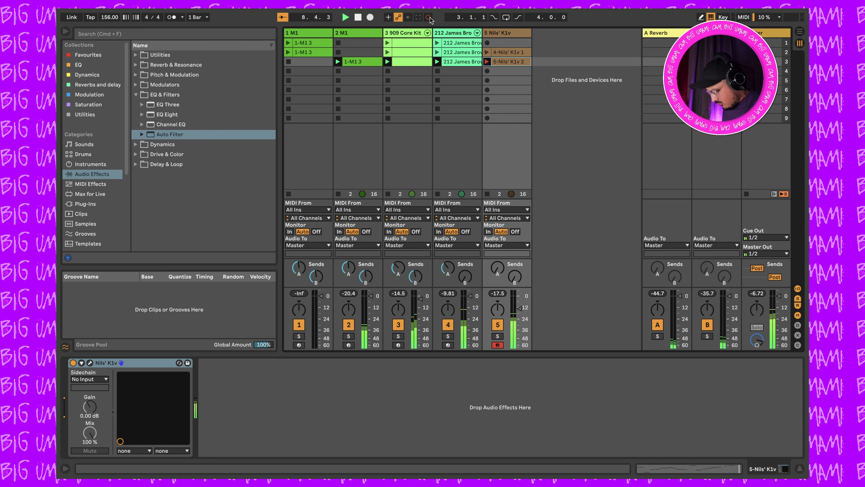
pyautogui.click(430, 17)
# Lower the new bass clip's note at 4.3 to F1, raise the note at 4.4 to A2, and play the clip
pyautogui.press('Down')
pyautogui.press('Down')
pyautogui.press('Down')
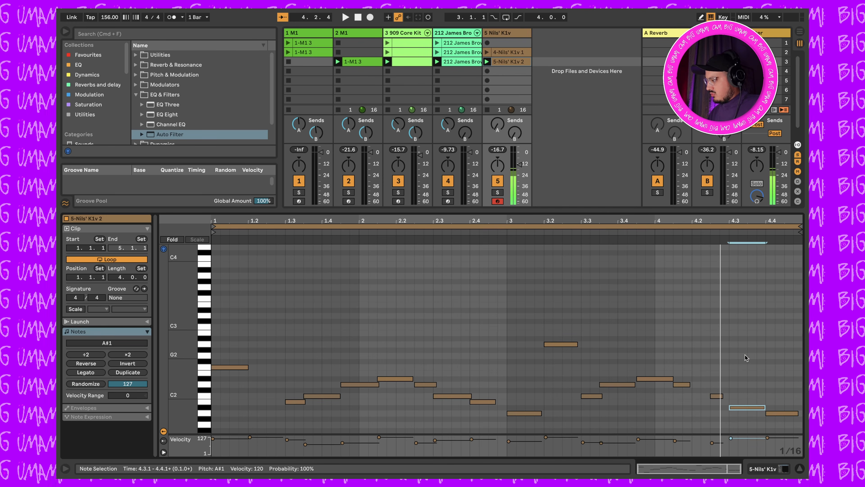
pyautogui.scroll(-2, 745, 355)
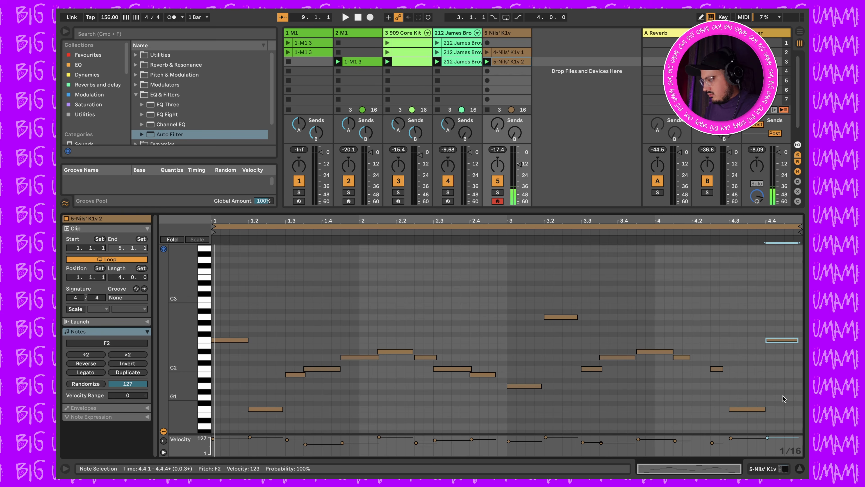
pyautogui.press('Up')
pyautogui.press('Up')
pyautogui.press('Up')
pyautogui.press('Up')
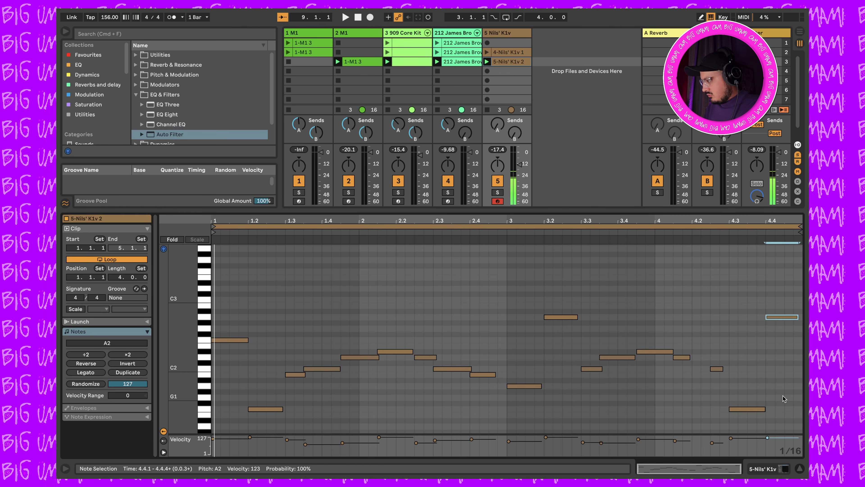
pyautogui.press('space')
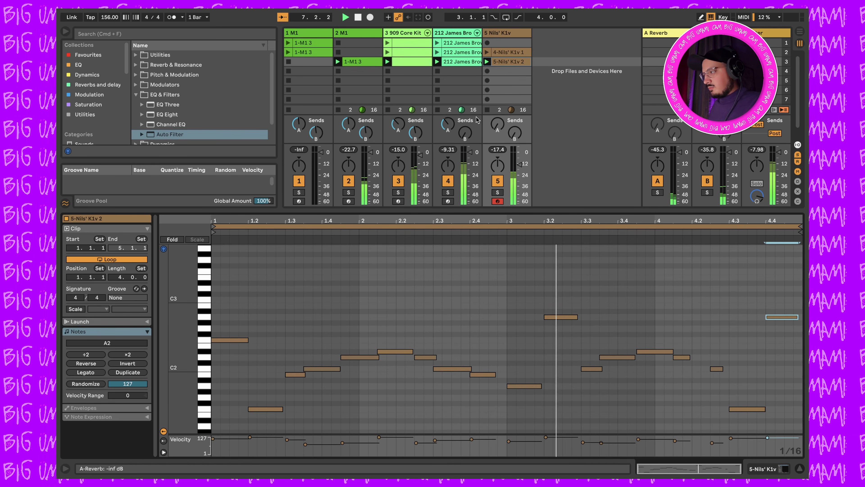
# Return to the duplicate M1 track's devices from its chord clip and switch off the Auto Filter
pyautogui.click(362, 51)
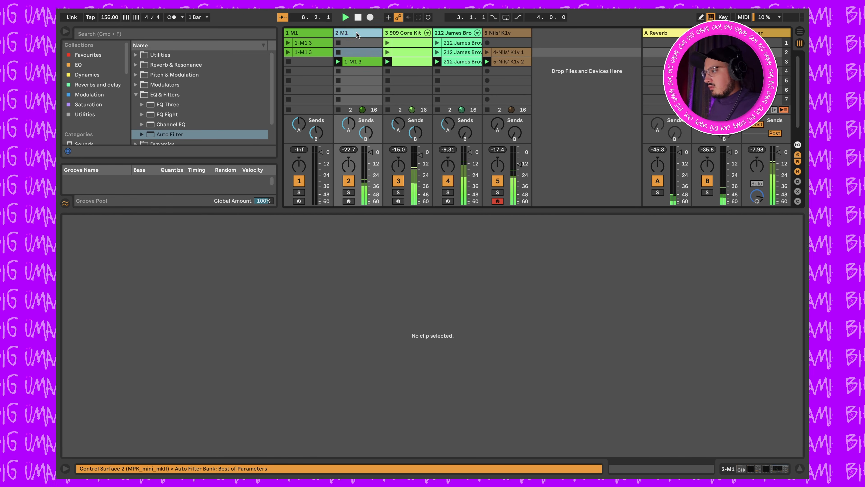
pyautogui.click(362, 60)
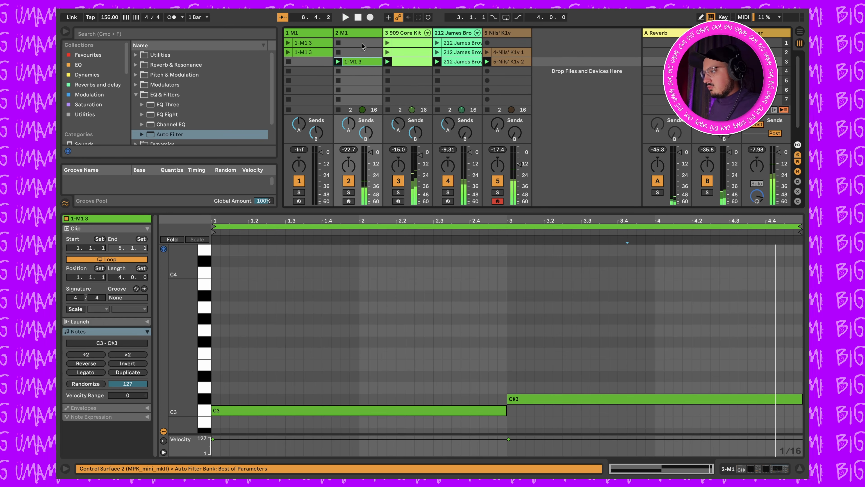
pyautogui.click(362, 62)
pyautogui.click(742, 469)
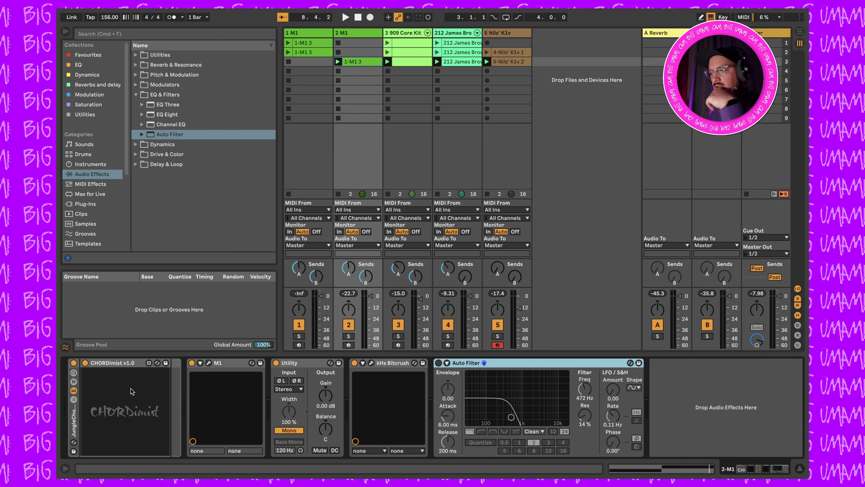
# Load the OrganicSweep combi in the duplicate track's M1 and lower that track's volume to about -6.4 dB
pyautogui.click(209, 363)
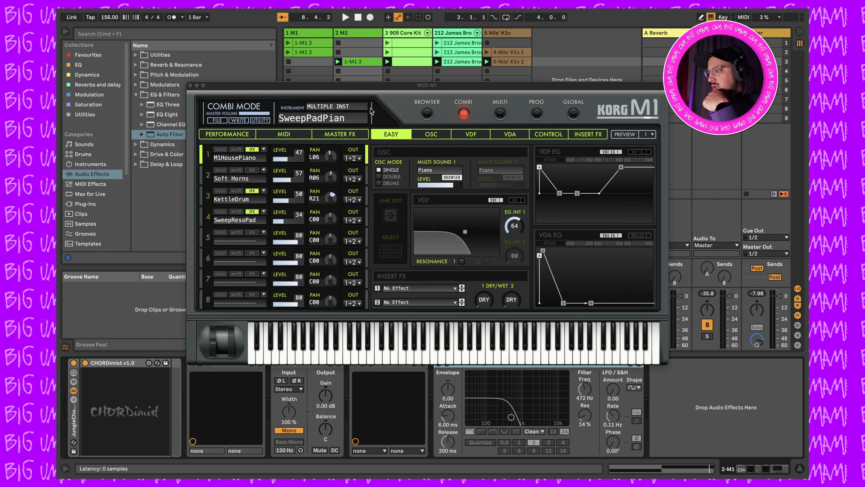
pyautogui.click(427, 118)
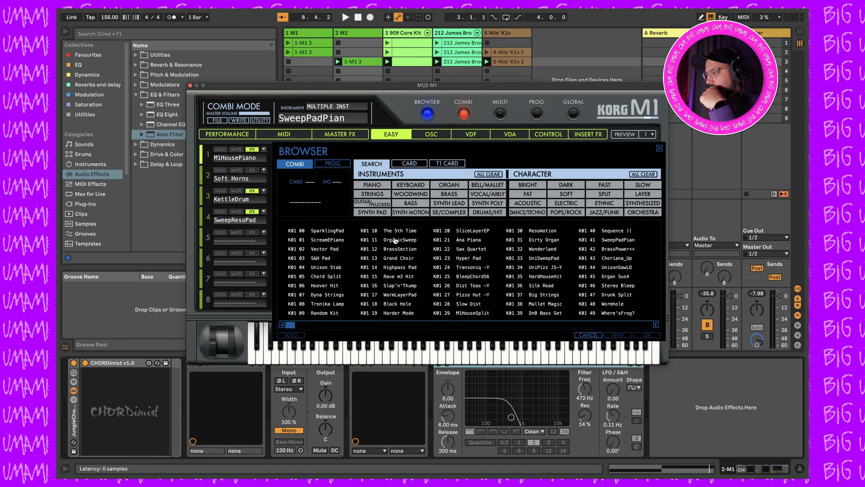
pyautogui.doubleClick(396, 240)
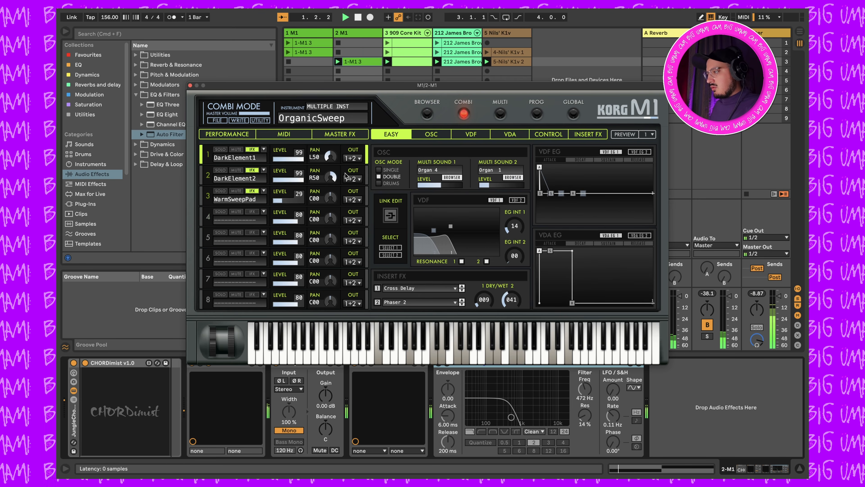
pyautogui.click(190, 85)
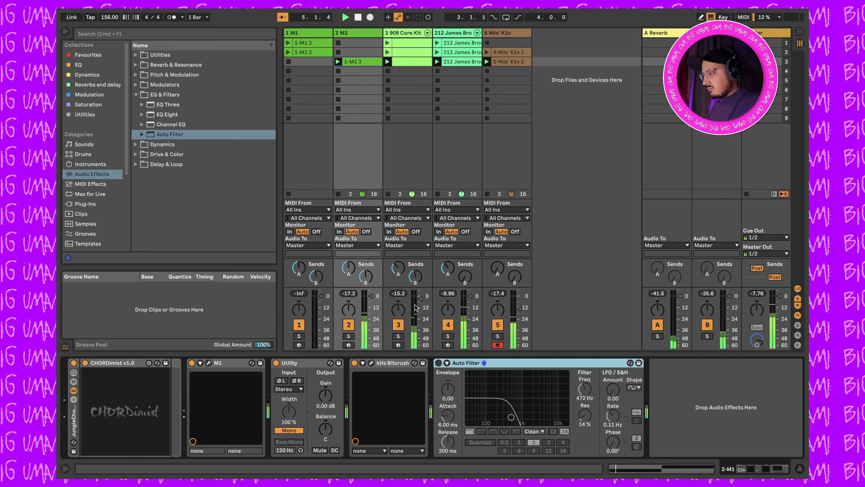
pyautogui.moveTo(374, 300); pyautogui.dragTo(374, 303)
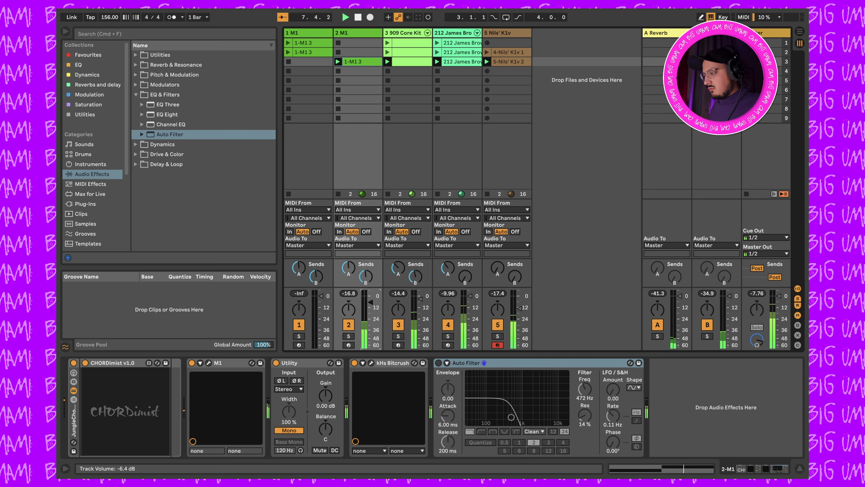
# Add the Kilohearts kHs Trance Gate plug-in to the end of the duplicate M1 track's effect chain
pyautogui.click(115, 36)
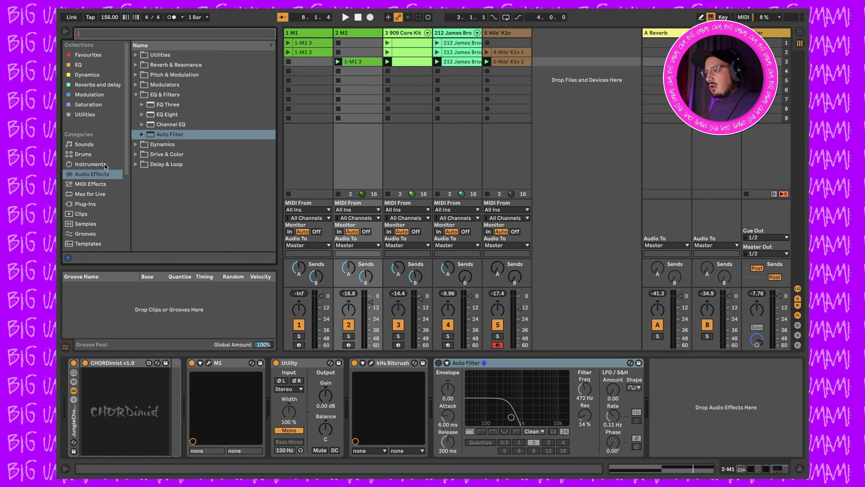
pyautogui.click(92, 204)
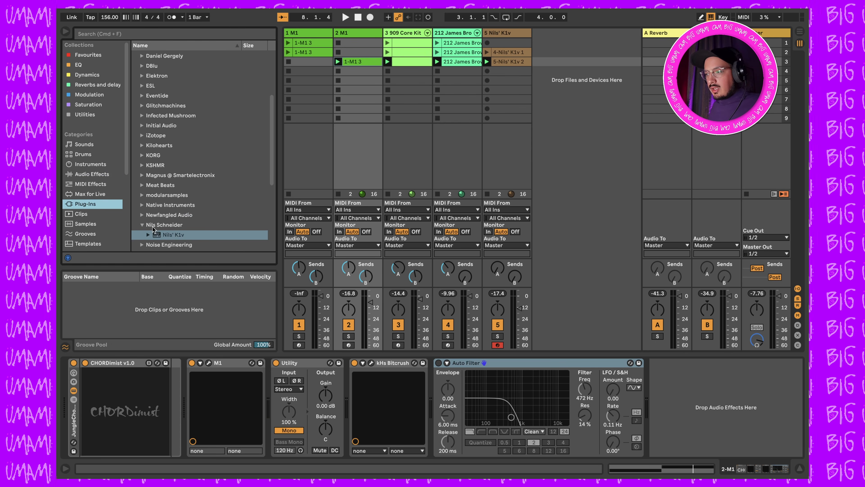
pyautogui.click(143, 225)
pyautogui.scroll(1, 135, 131)
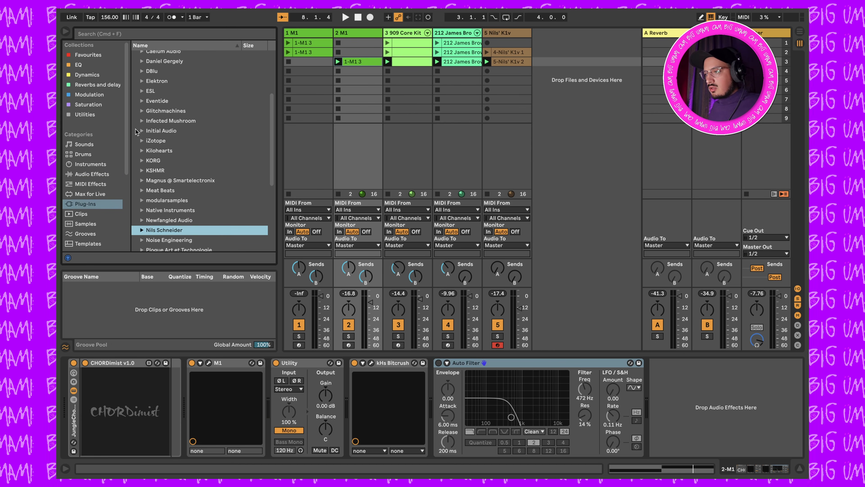
pyautogui.click(146, 152)
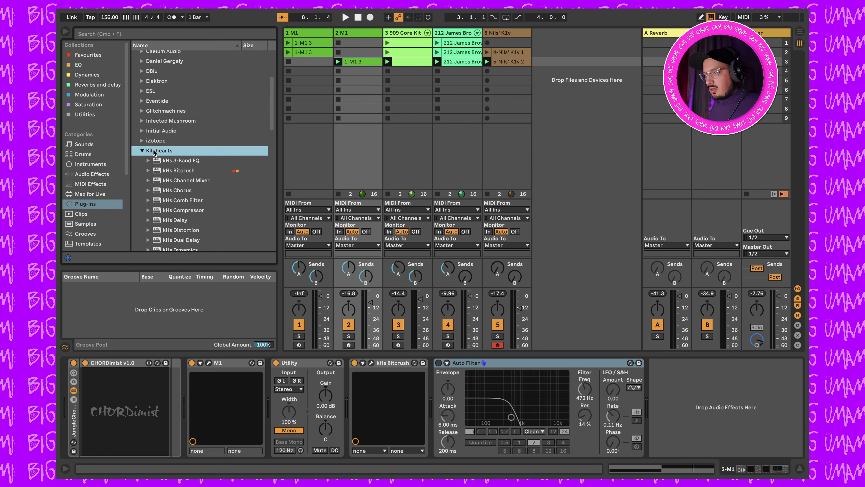
pyautogui.scroll(-4, 186, 164)
pyautogui.scroll(-8, 203, 189)
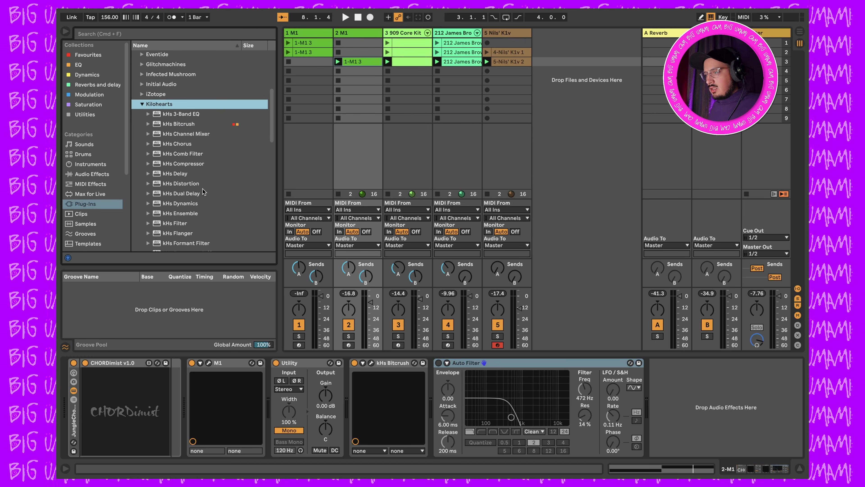
pyautogui.scroll(-2, 202, 195)
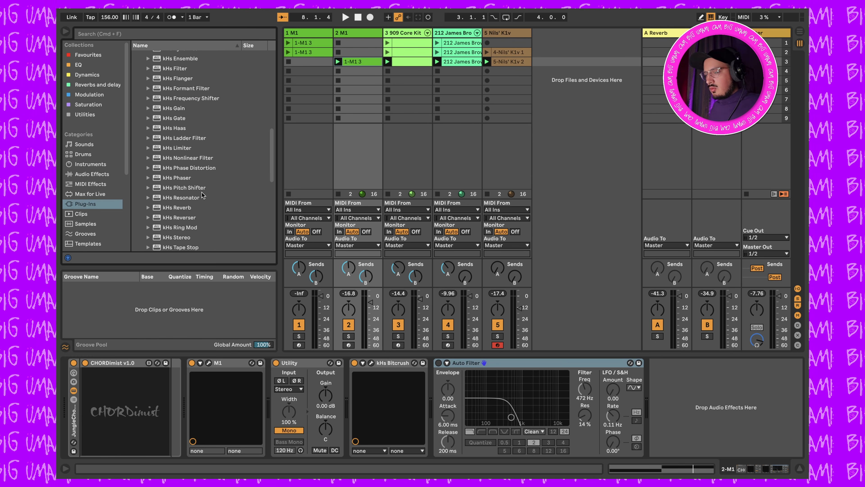
pyautogui.scroll(-4, 201, 195)
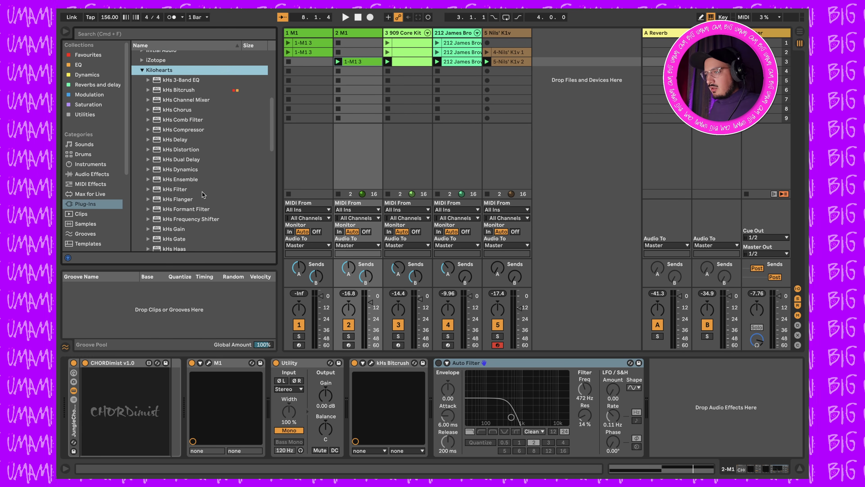
pyautogui.scroll(-8, 203, 203)
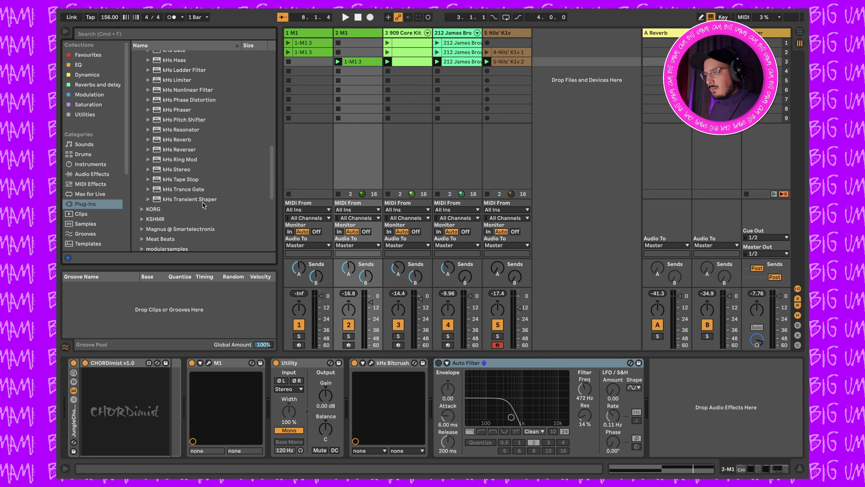
pyautogui.click(195, 201)
pyautogui.doubleClick(195, 202)
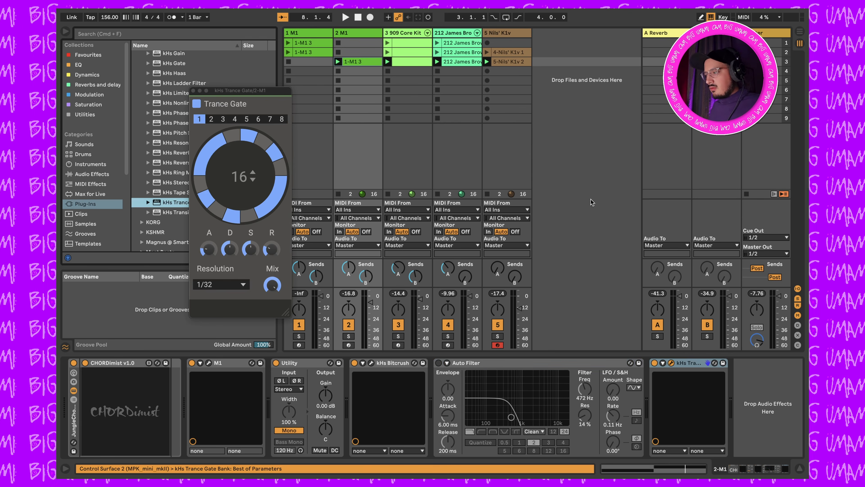
# Edit the Trance Gate's 16-step pattern so every second step is active, and adjust its release time during playback
pyautogui.click(273, 195)
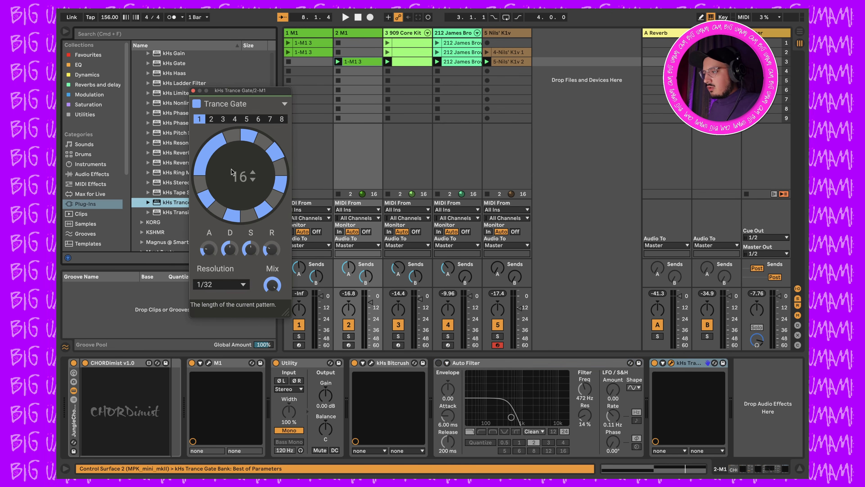
pyautogui.press('space')
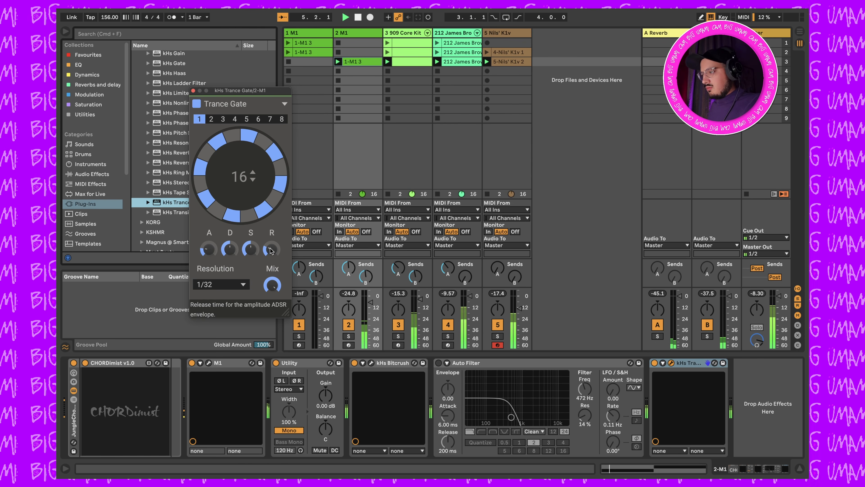
pyautogui.moveTo(271, 250); pyautogui.dragTo(271, 239)
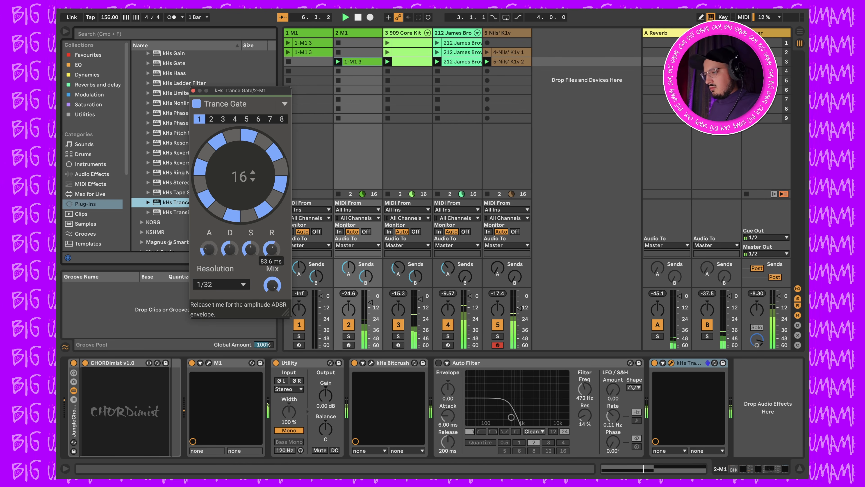
pyautogui.moveTo(271, 249); pyautogui.dragTo(271, 254)
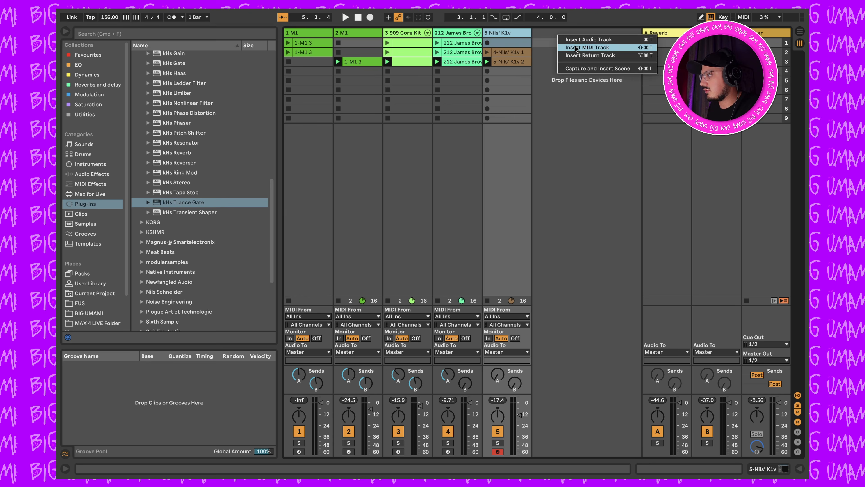
# Add a MIDI track after the bass track, load Nils' K1v on it, and enlarge and reposition the plug-in window
pyautogui.click(564, 48)
pyautogui.scroll(10, 218, 152)
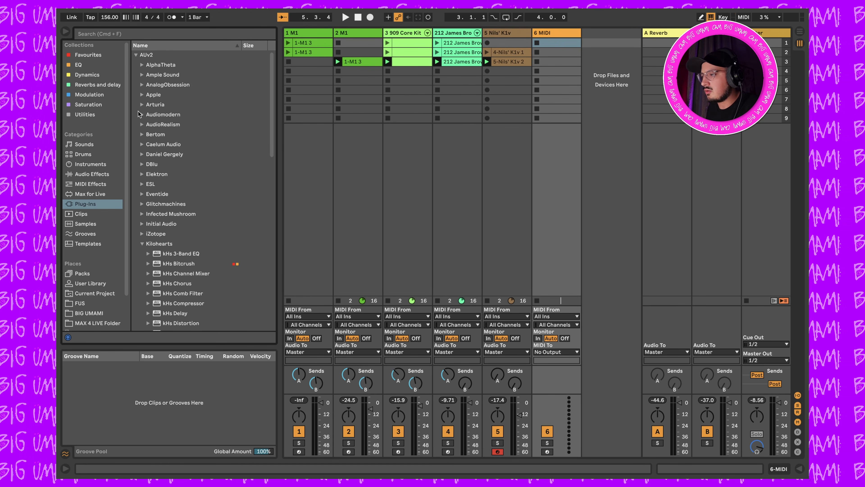
pyautogui.click(143, 244)
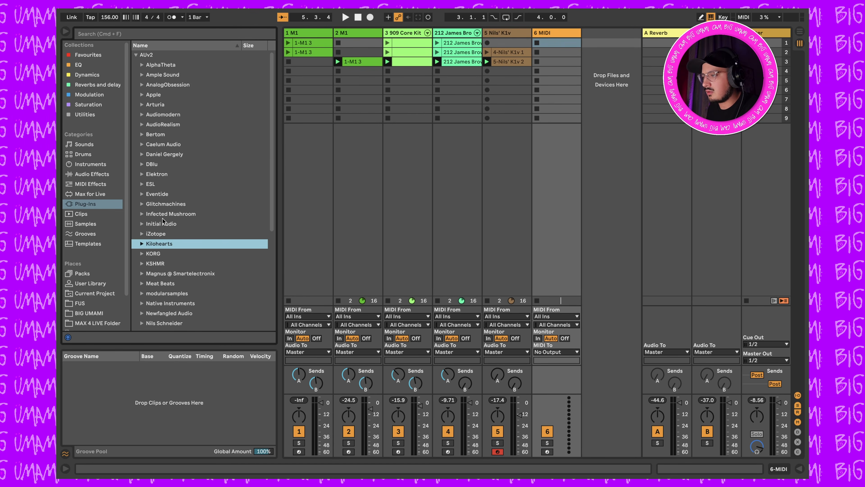
pyautogui.scroll(-5, 186, 212)
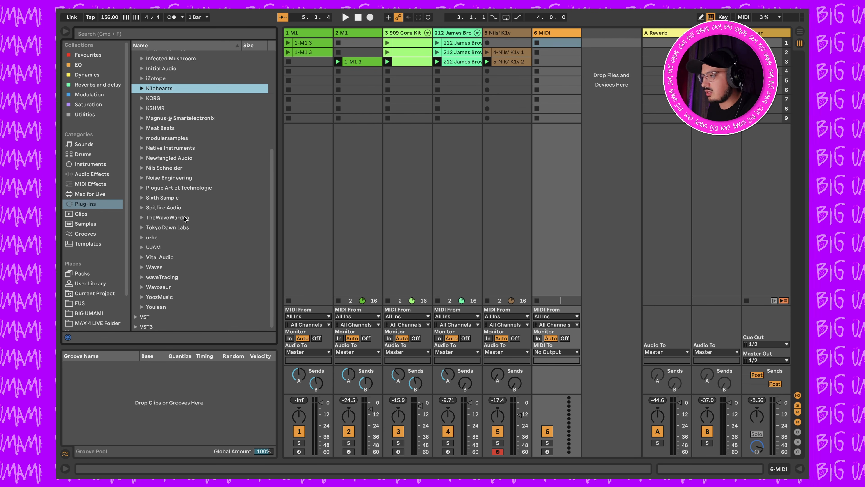
pyautogui.scroll(1, 170, 221)
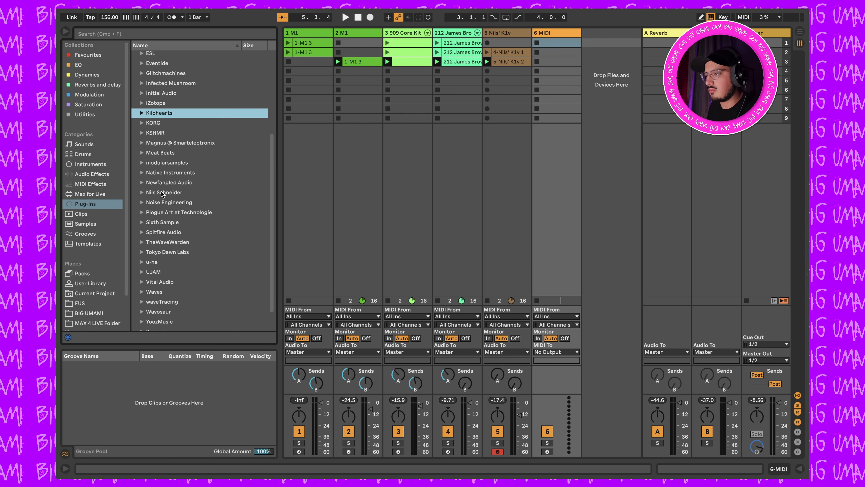
pyautogui.click(142, 193)
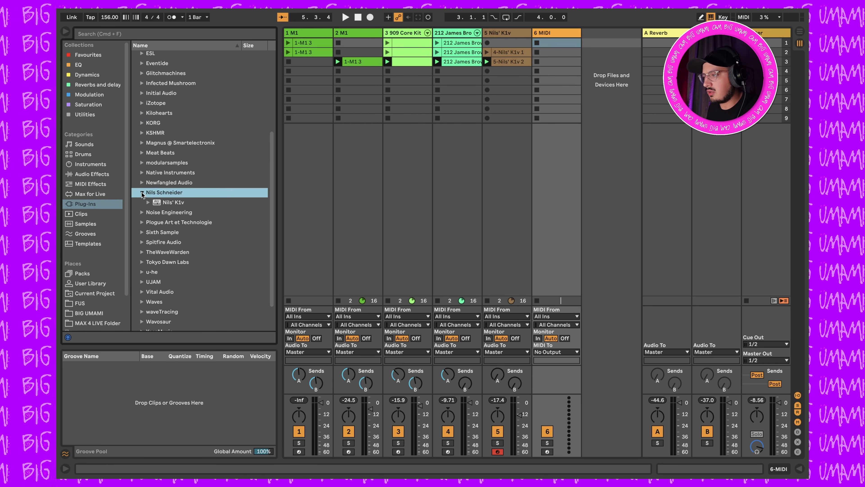
pyautogui.doubleClick(174, 204)
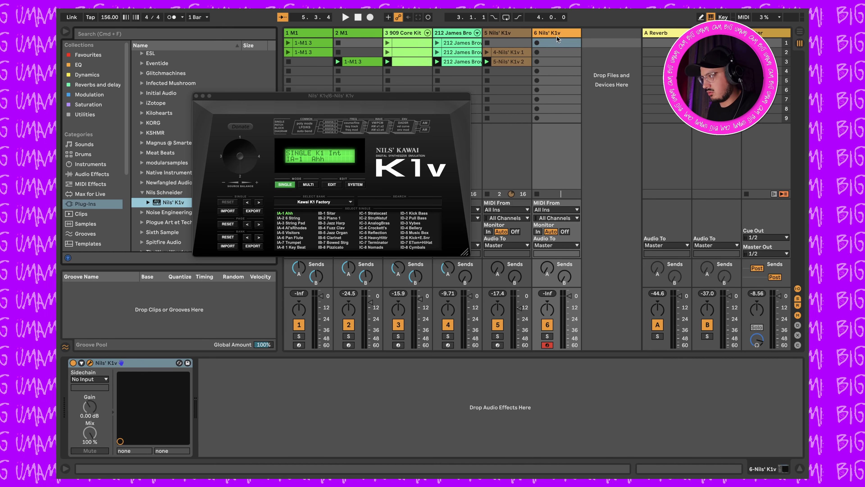
pyautogui.moveTo(466, 256); pyautogui.dragTo(675, 368)
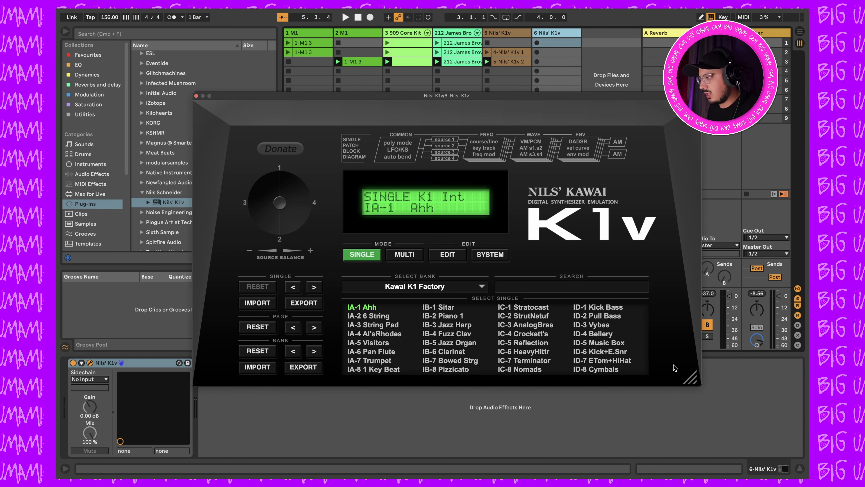
pyautogui.moveTo(495, 96); pyautogui.dragTo(409, 49)
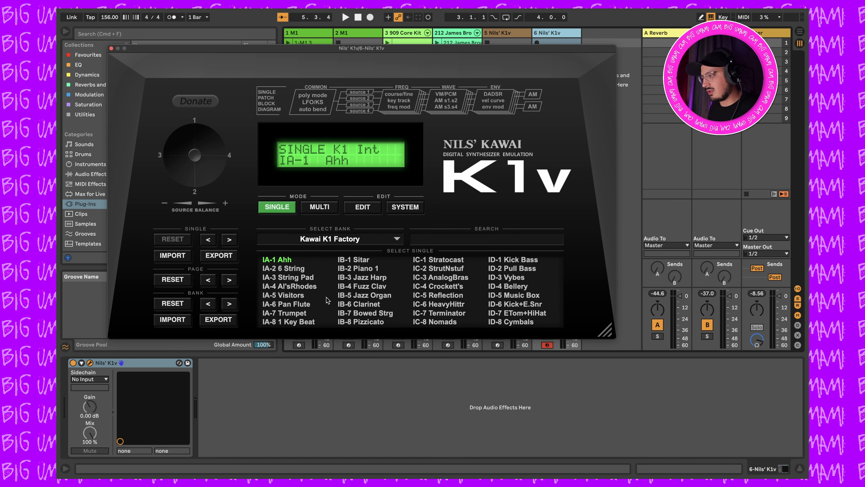
# Audition Kawai K1 Factory singles such as Trumpet, Vybes and Al'sRhodes, choose IA-6 Pan Flute, and close the K1v window
pyautogui.click(312, 306)
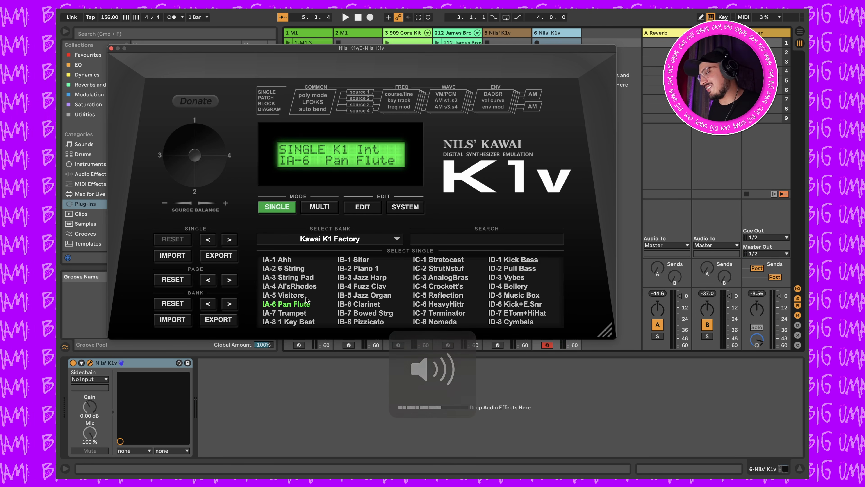
pyautogui.click(303, 314)
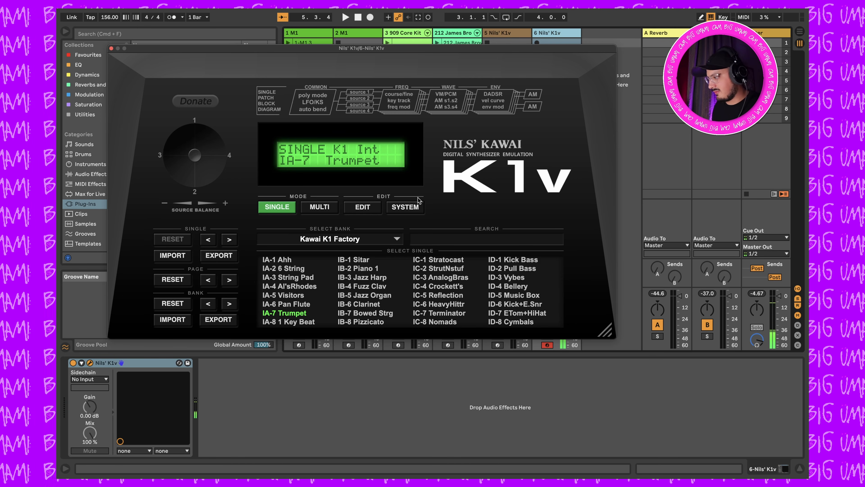
pyautogui.click(527, 270)
pyautogui.click(523, 278)
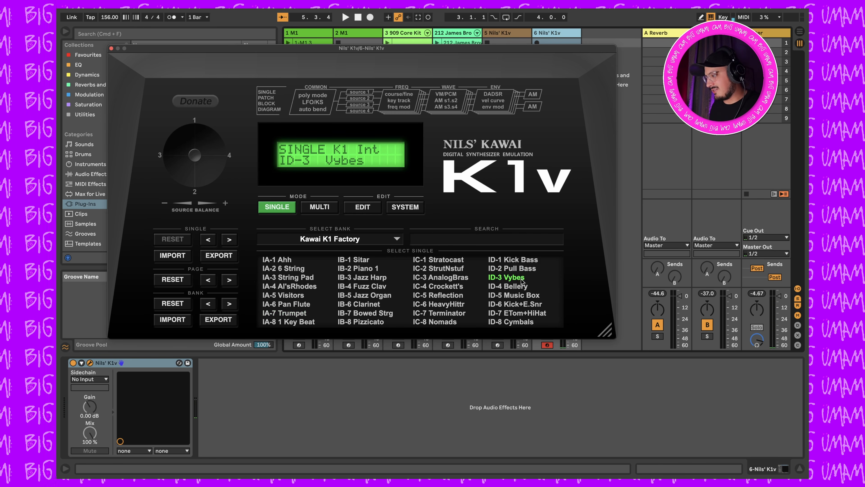
pyautogui.click(299, 278)
pyautogui.click(304, 288)
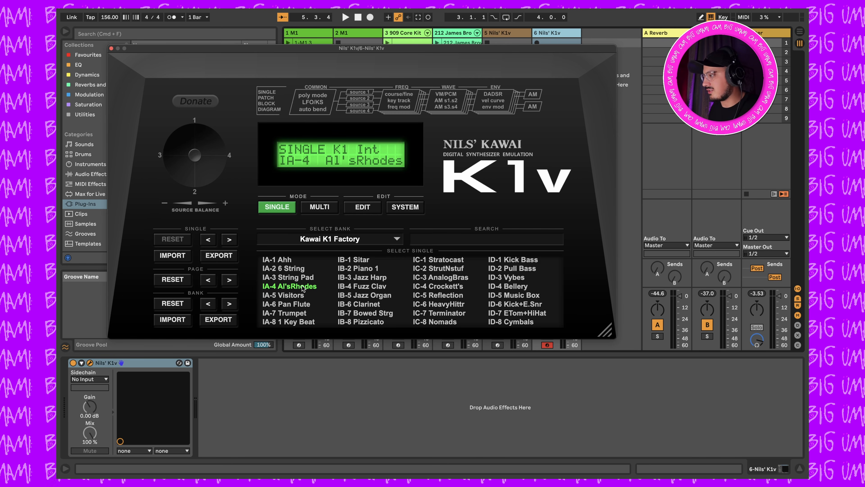
pyautogui.click(288, 304)
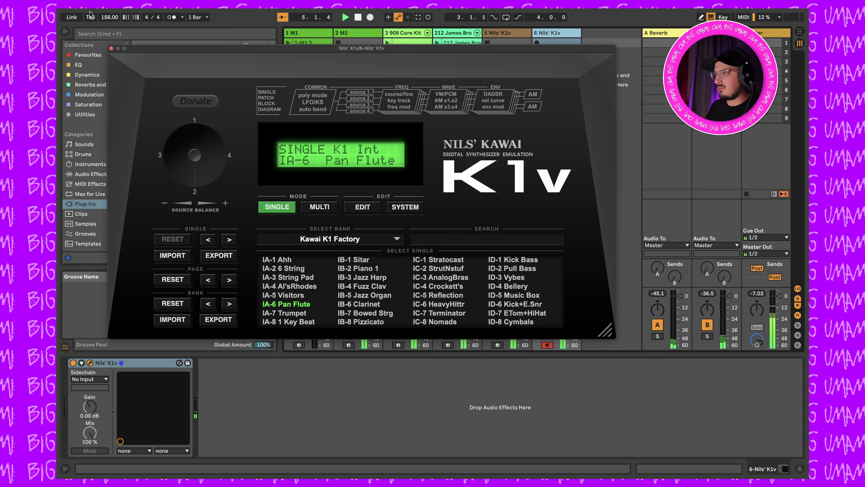
pyautogui.click(111, 48)
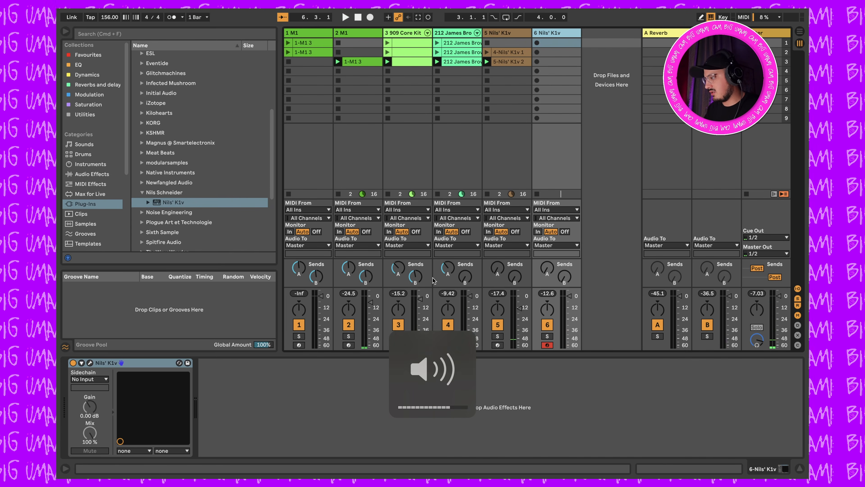
# Lower the new K1v track's volume to -14.0 dB and try the flute sound over the first scene
pyautogui.moveTo(569, 296)
pyautogui.mouseDown()
pyautogui.moveTo(569, 305)
pyautogui.moveTo(570, 299)
pyautogui.mouseUp()
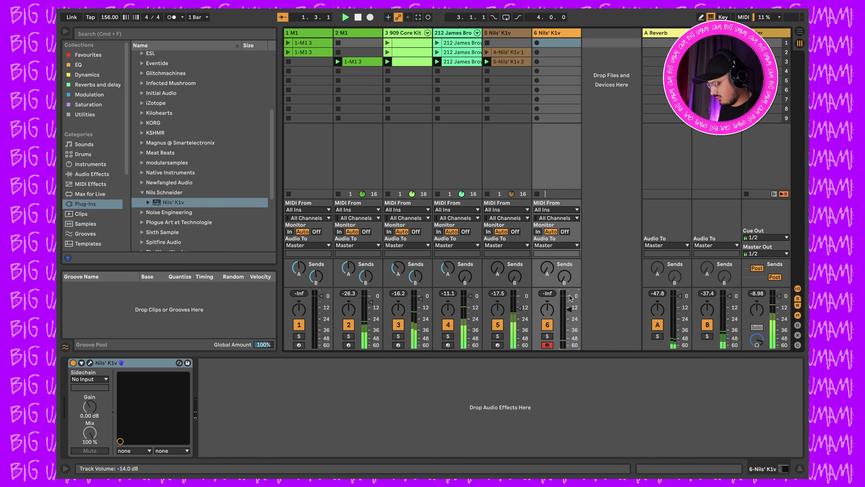
pyautogui.press('space')
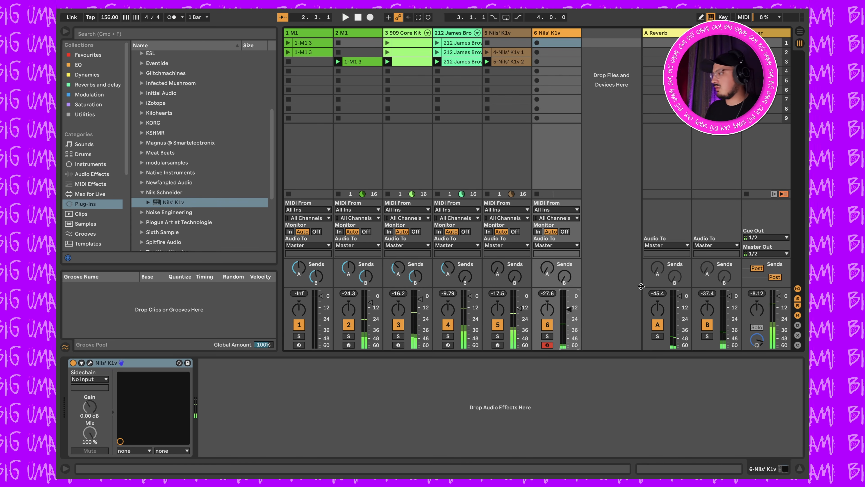
pyautogui.click(747, 52)
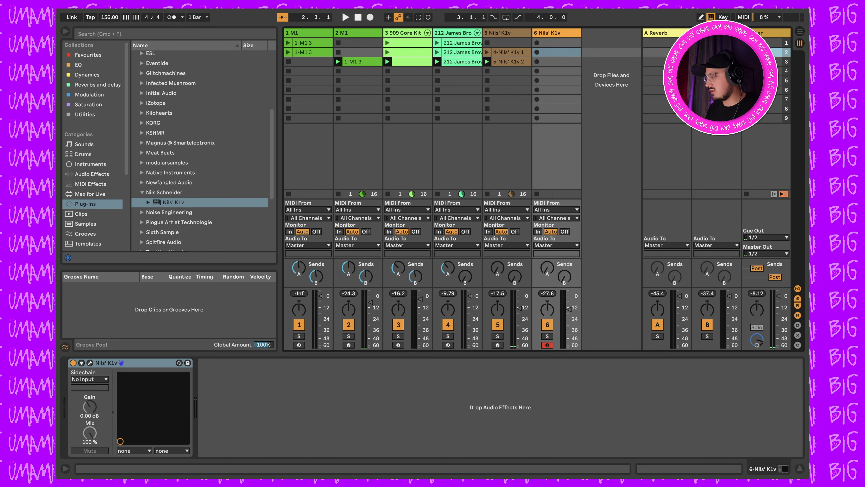
pyautogui.press('Return')
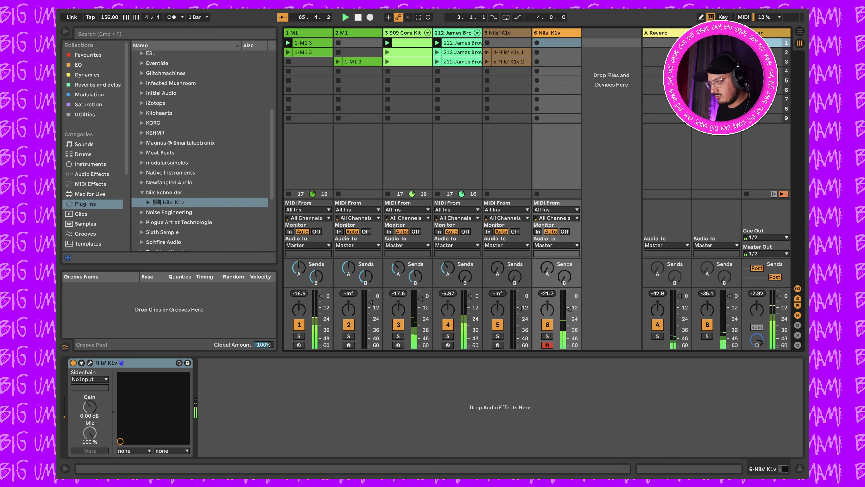
pyautogui.press('space')
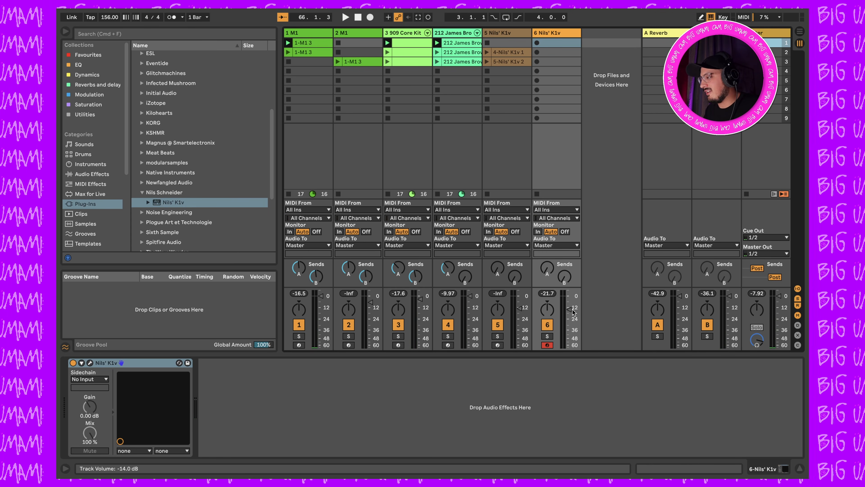
# Raise the flute track's volume to -10.0 dB and record an eight-bar flute clip into its first scene slot
pyautogui.moveTo(570, 309); pyautogui.dragTo(570, 306)
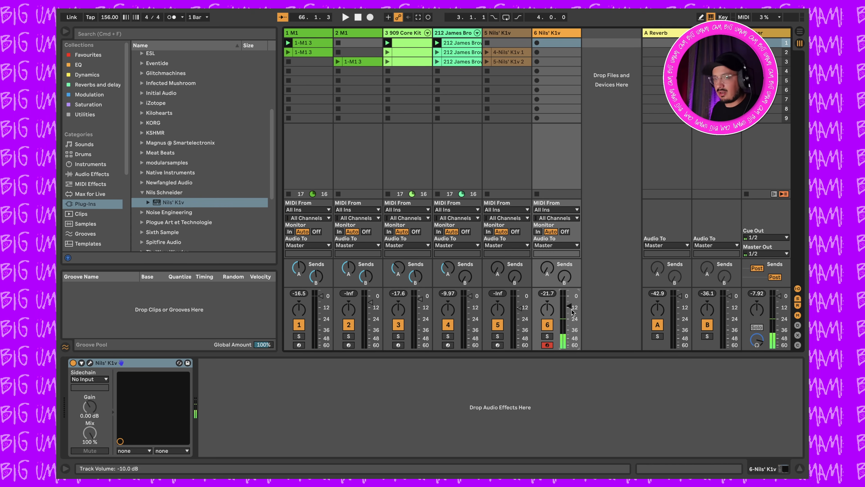
pyautogui.click(538, 43)
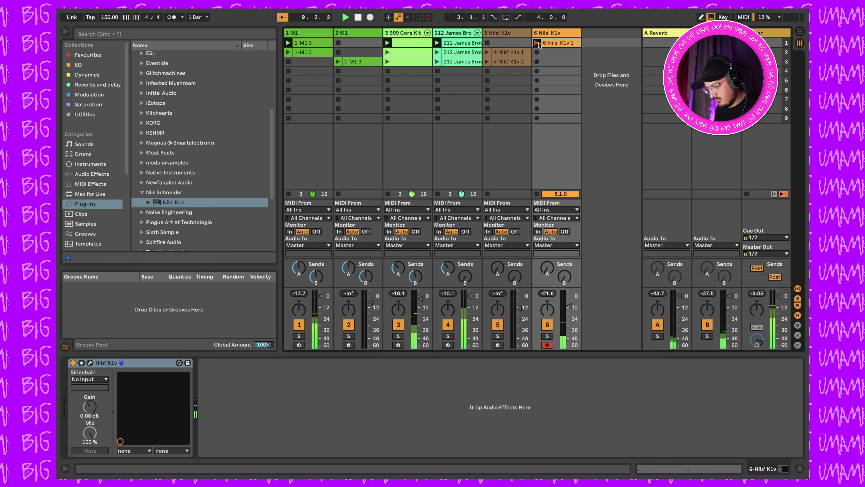
pyautogui.click(538, 43)
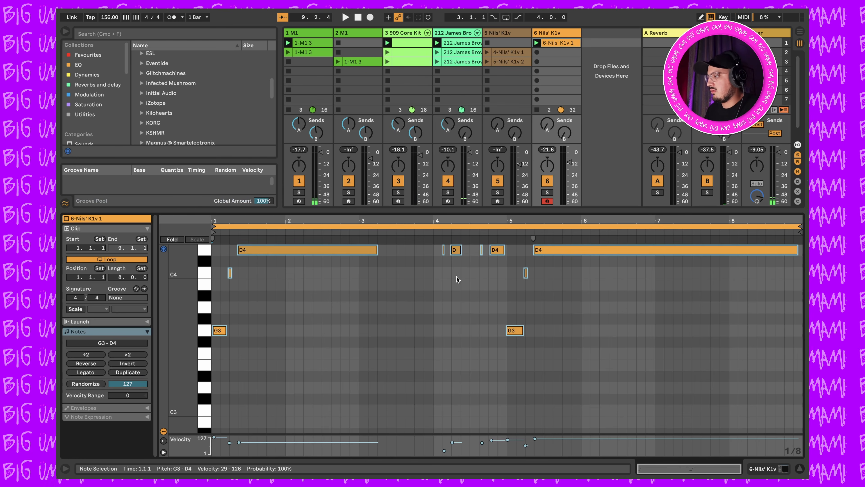
# Delete the short D4 notes around bar 4 from the flute clip
pyautogui.scroll(1, 477, 300)
pyautogui.moveTo(419, 260); pyautogui.dragTo(502, 293)
pyautogui.press('Delete')
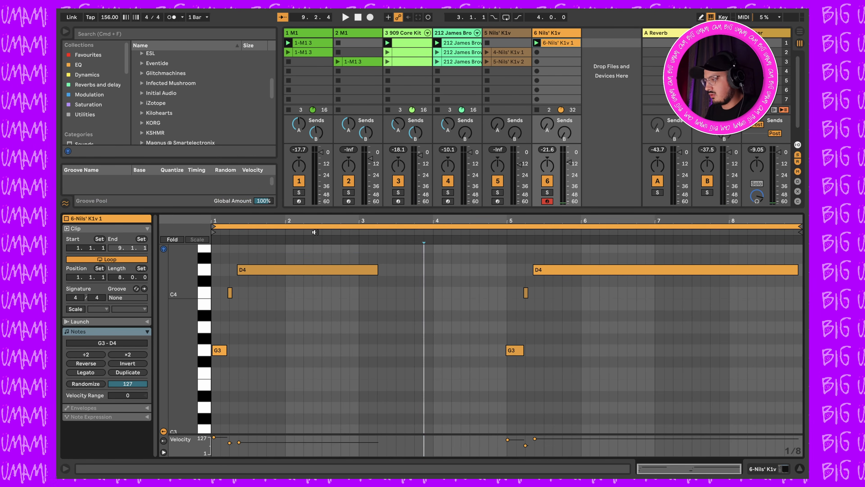
# Play the scene with the edited flute clip and pan the flute track slightly left
pyautogui.press('space')
pyautogui.press('XF86AudioRaiseVolume')
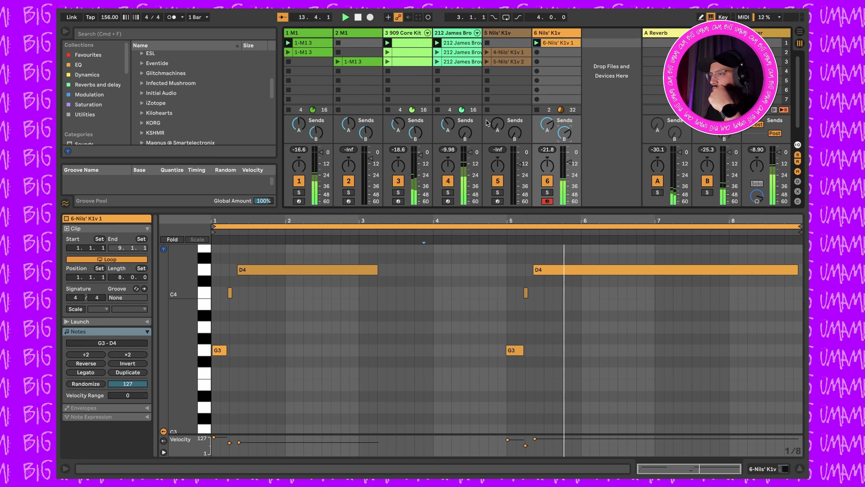
pyautogui.moveTo(543, 157); pyautogui.dragTo(546, 164)
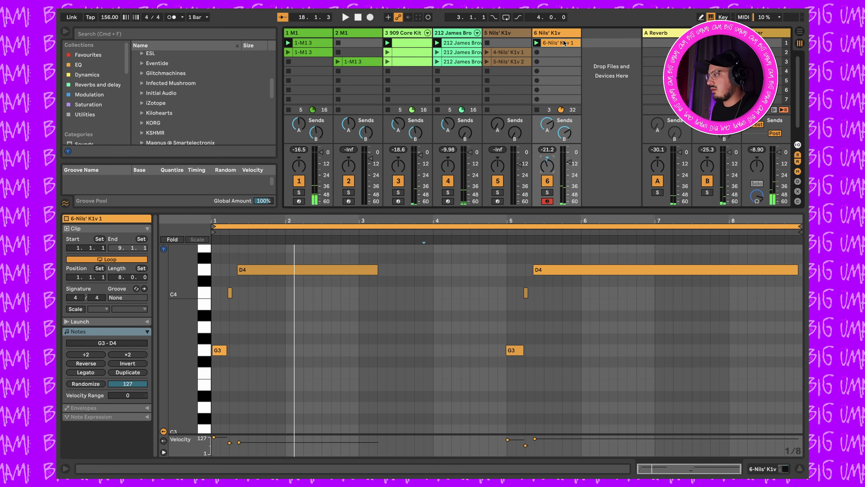
# Add a MIDI track after the flute track and load Nils' K1v on it
pyautogui.rightClick(557, 33)
pyautogui.click(609, 115)
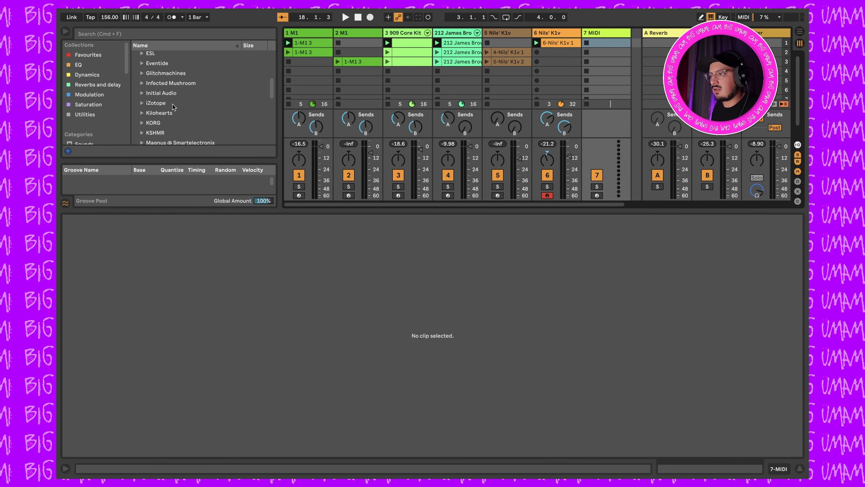
pyautogui.scroll(-4, 174, 107)
pyautogui.doubleClick(171, 127)
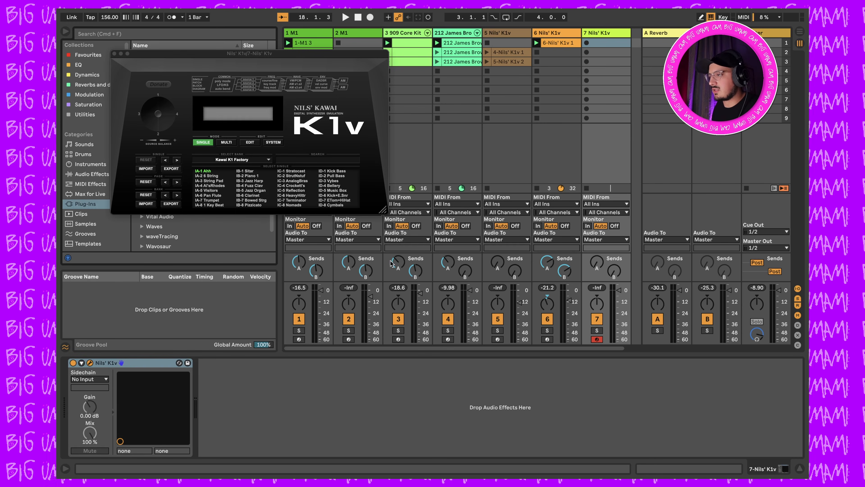
# Try the ID-4 Bellery single at a lower track volume and enlarge the K1v window
pyautogui.click(340, 186)
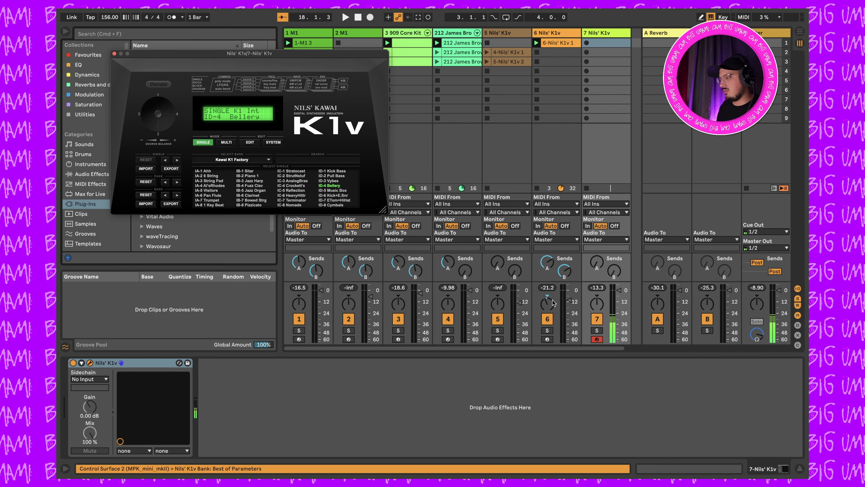
pyautogui.moveTo(619, 291); pyautogui.dragTo(620, 304)
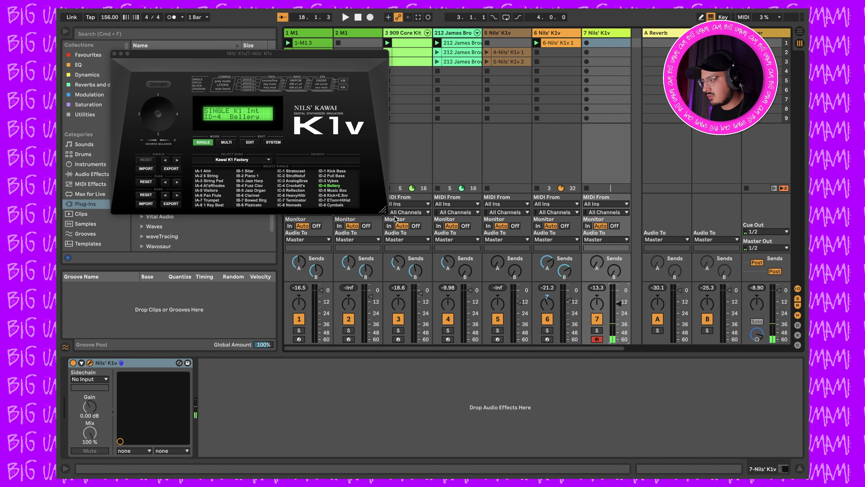
pyautogui.moveTo(384, 211); pyautogui.dragTo(538, 376)
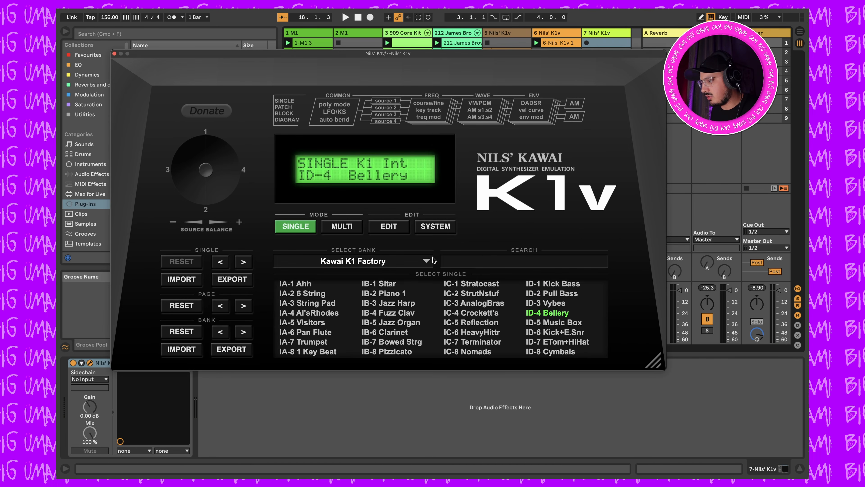
# Load the K1 ROM Card A1-01 bank and audition singles such as ED-5 KrystalVyb and ED-6 ReverseHit
pyautogui.click(430, 261)
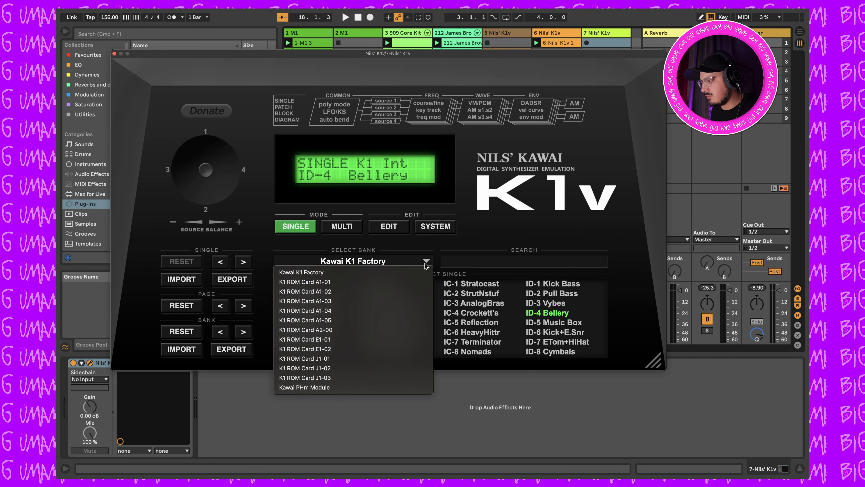
pyautogui.click(375, 282)
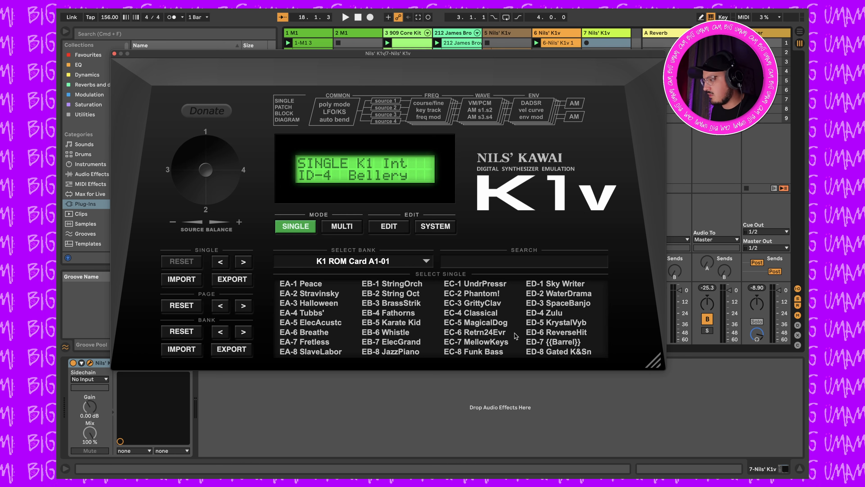
pyautogui.click(583, 324)
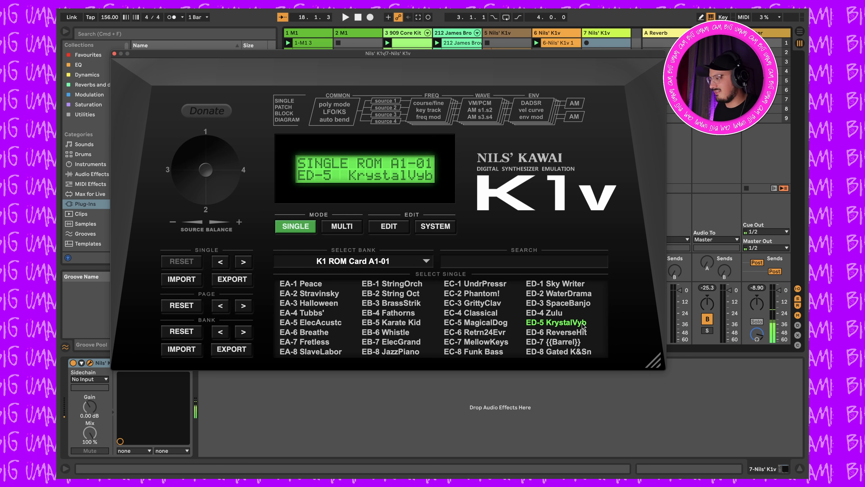
pyautogui.click(584, 334)
pyautogui.click(583, 323)
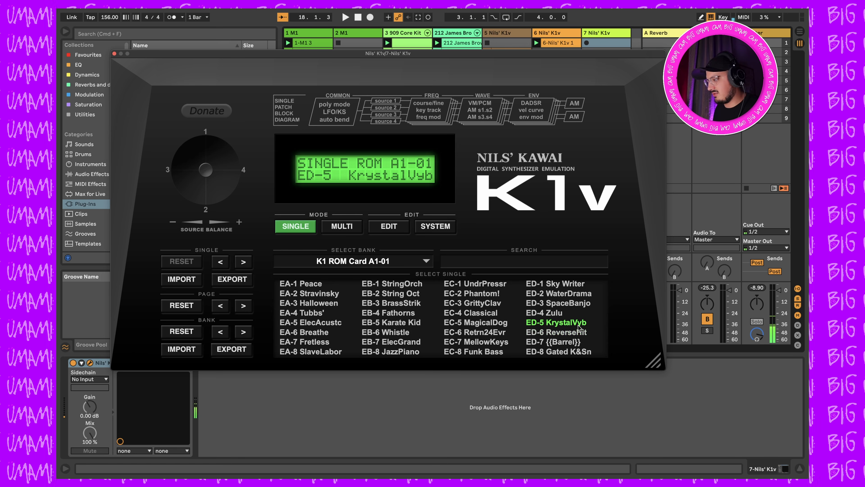
pyautogui.click(568, 342)
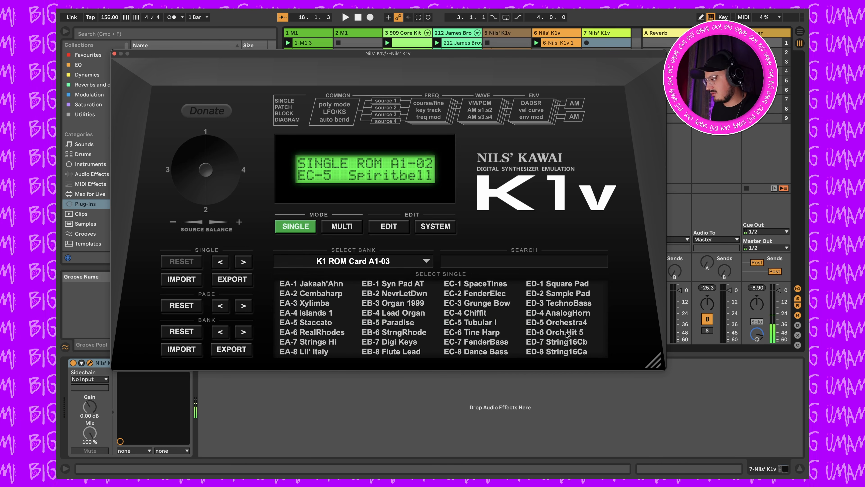
# Audition K1 ROM Card A1-03 singles such as Tubular !, Tine Harp, SpaceTines and Xylimba
pyautogui.click(491, 324)
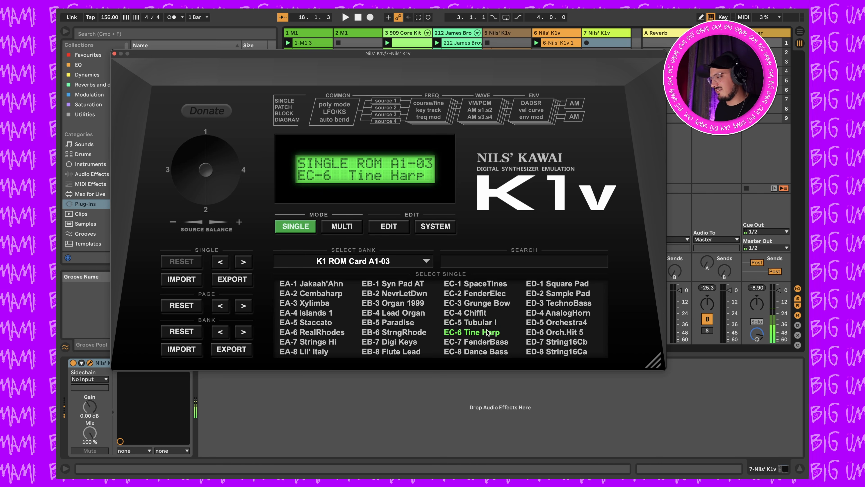
pyautogui.click(476, 287)
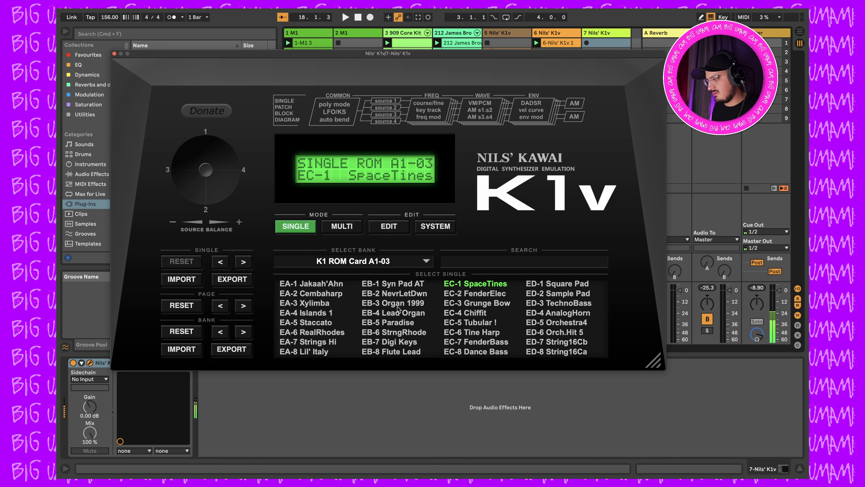
pyautogui.click(317, 308)
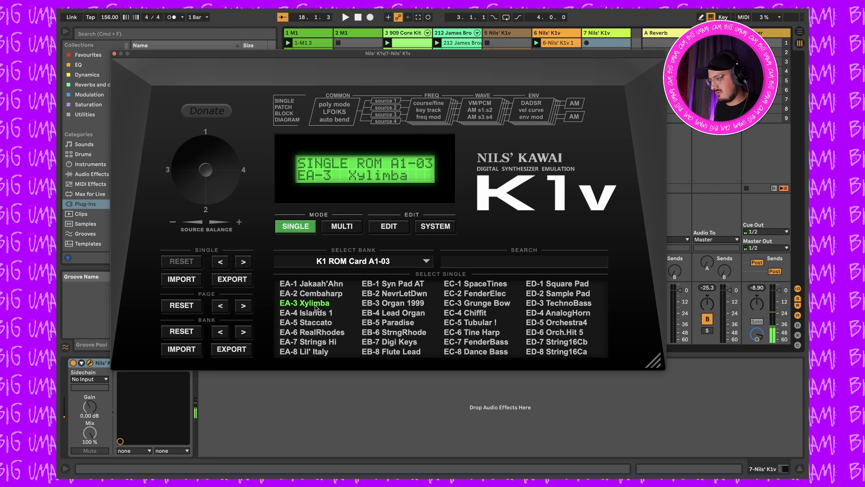
pyautogui.click(326, 313)
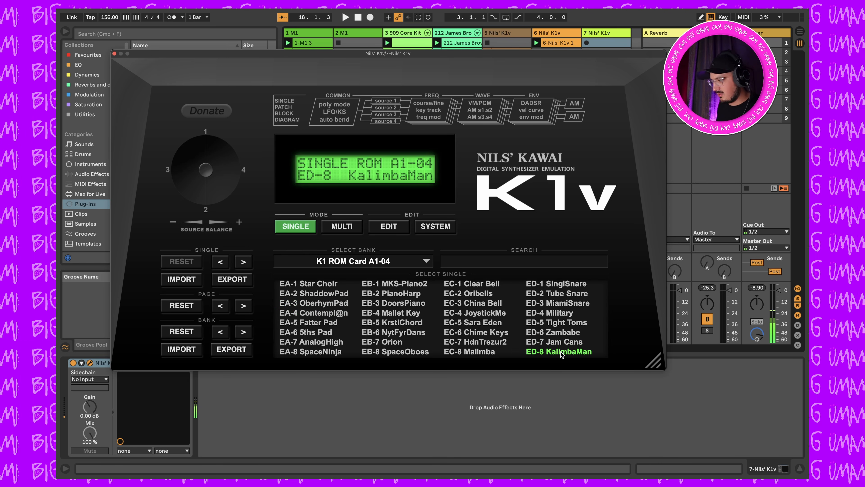
# Audition Chime Keys, China Bell and Clear Bell from K1 ROM Card A1-04, choose EC-5 Spiritbell from A1-02, and close the K1v window
pyautogui.click(509, 333)
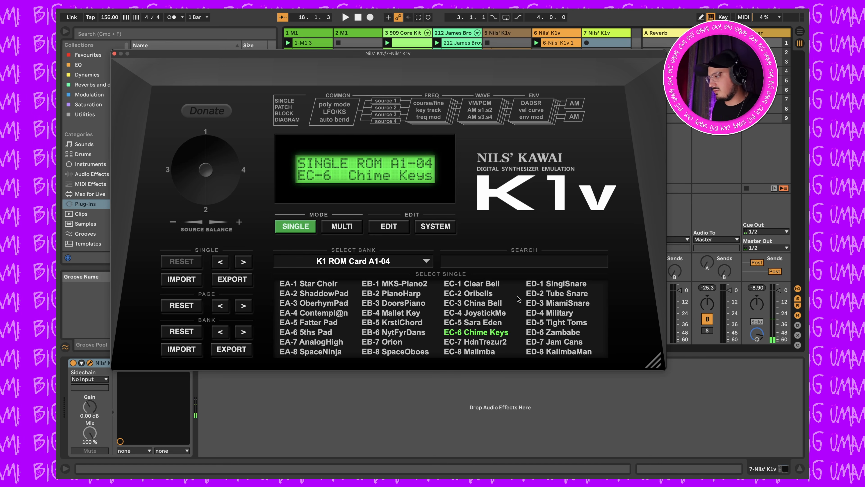
pyautogui.click(490, 303)
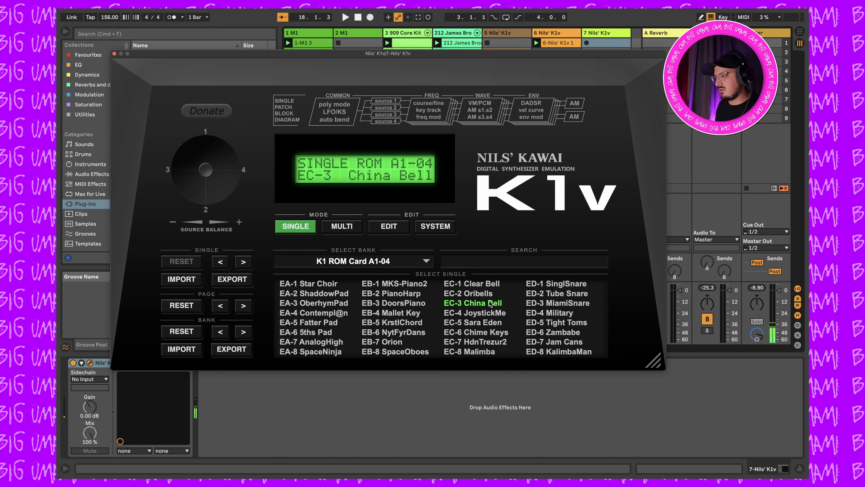
pyautogui.click(490, 286)
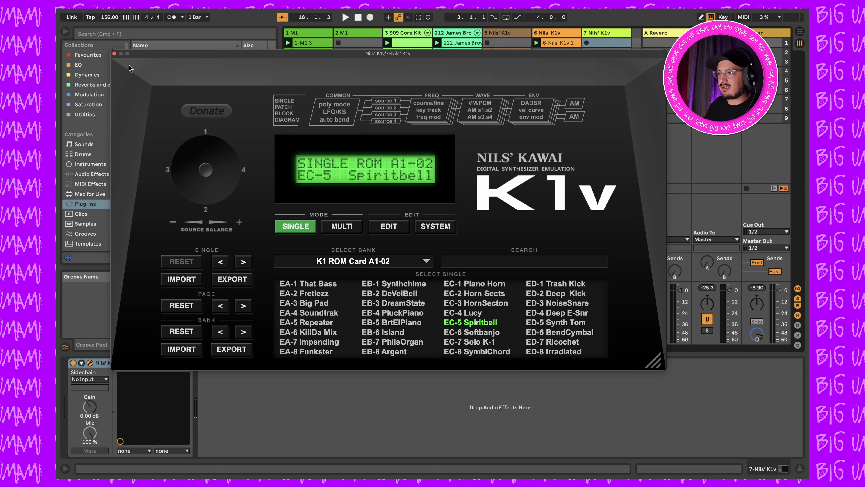
pyautogui.click(115, 54)
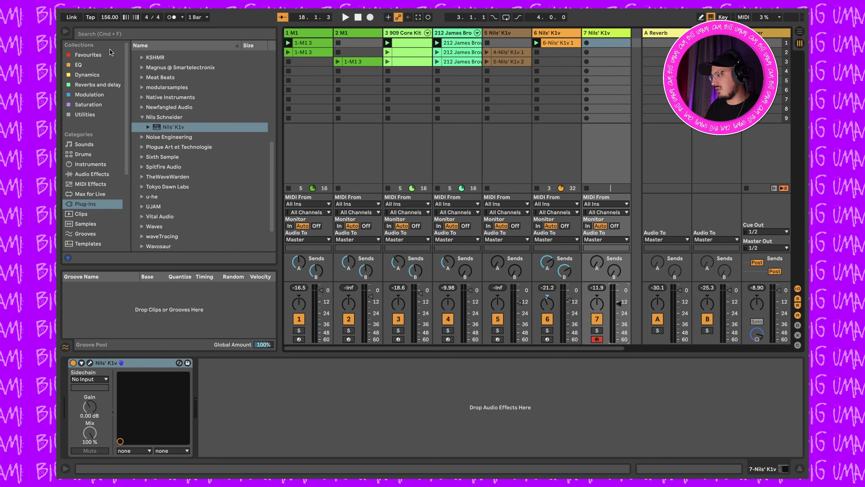
# Play the first scene and record a Spiritbell clip into the new K1v track's first slot
pyautogui.press('space')
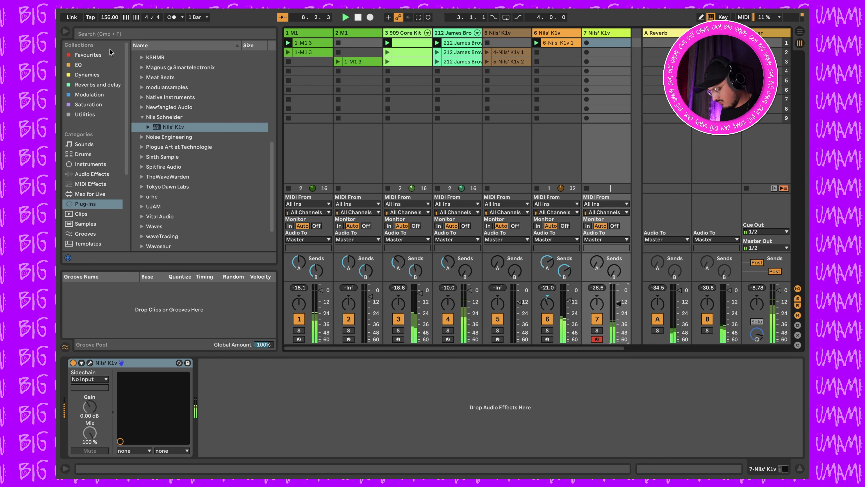
pyautogui.click(587, 43)
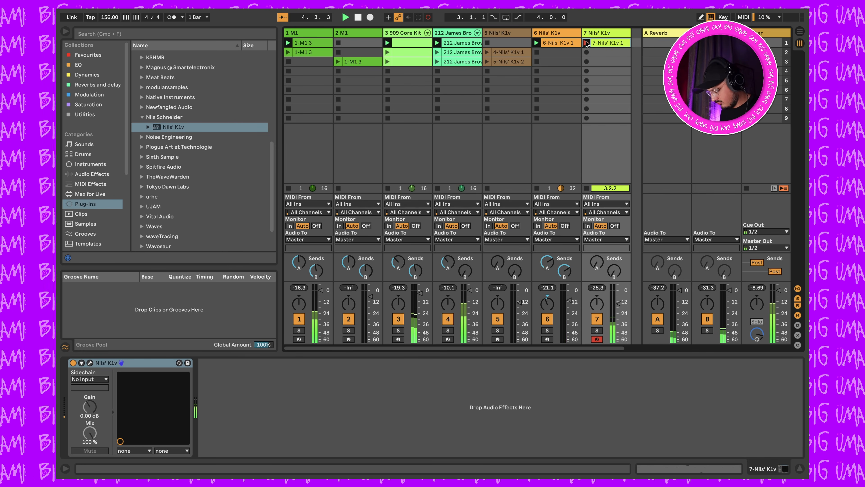
pyautogui.click(586, 44)
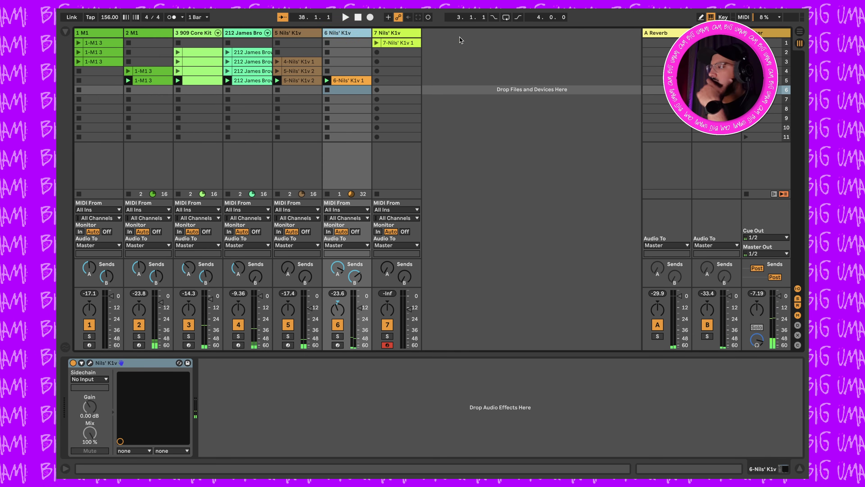
# Add a MIDI track after the Spiritbell track and load Wavosaur's RaveGenerator2 on it
pyautogui.rightClick(460, 37)
pyautogui.click(477, 48)
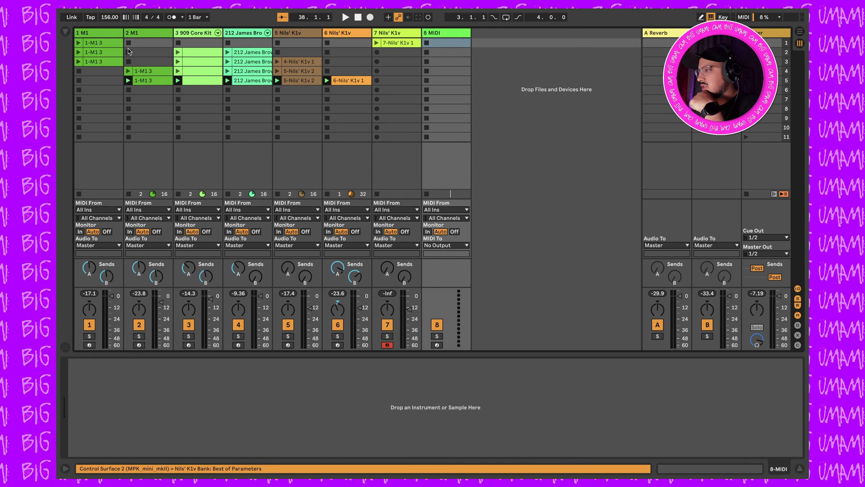
pyautogui.click(65, 32)
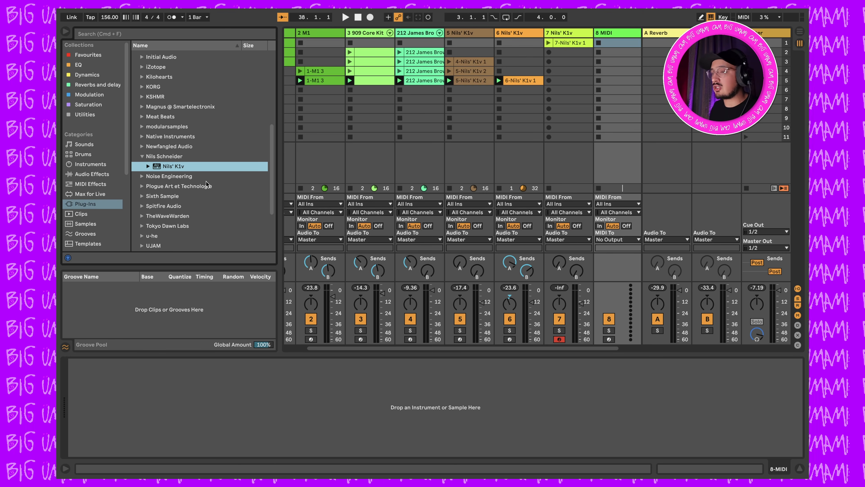
pyautogui.click(142, 156)
pyautogui.scroll(-3, 172, 185)
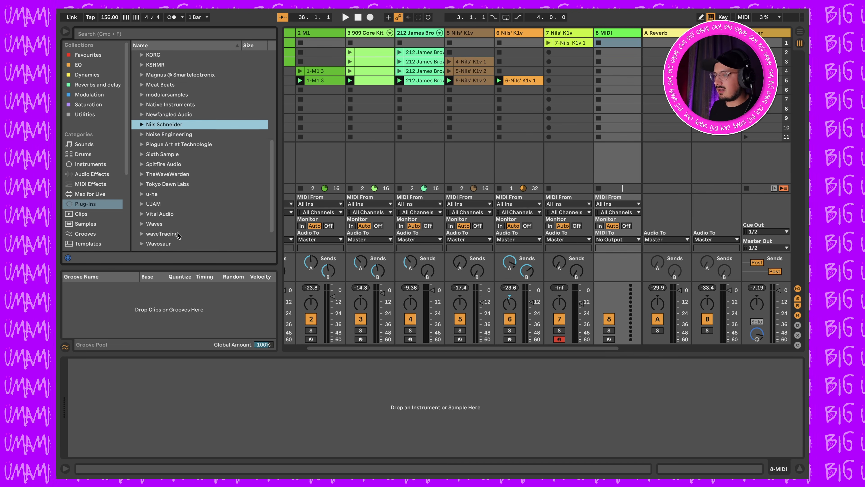
pyautogui.scroll(-3, 177, 235)
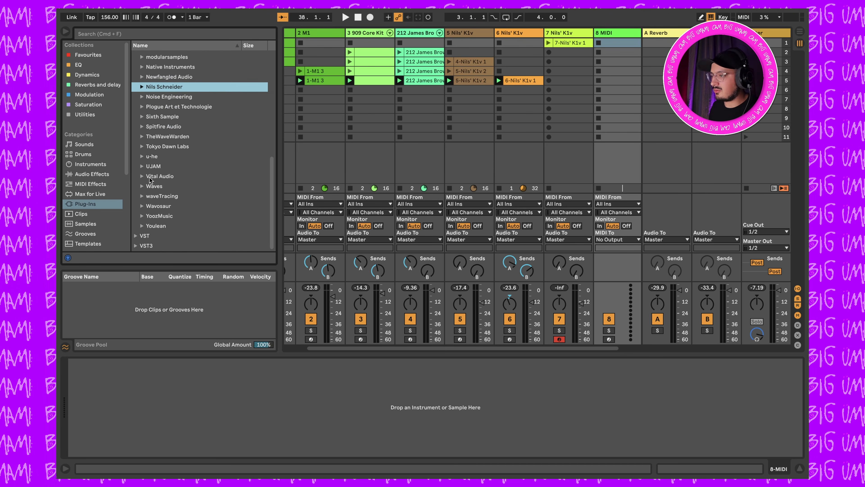
pyautogui.click(142, 206)
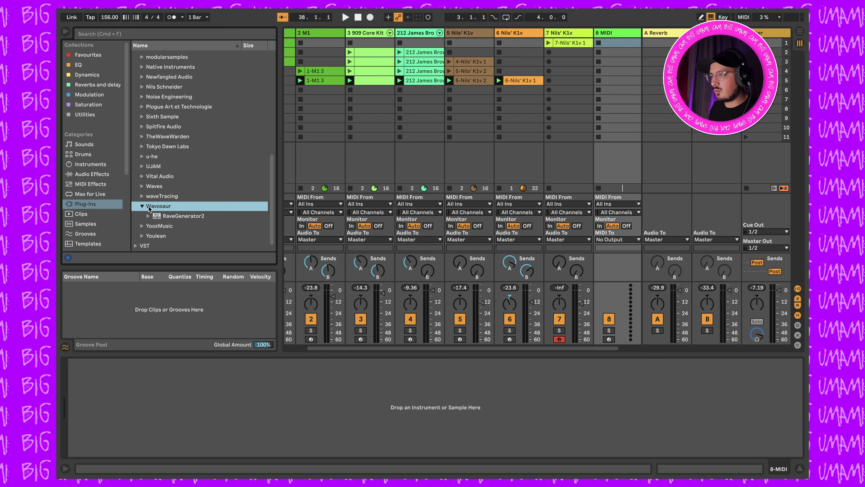
pyautogui.doubleClick(173, 217)
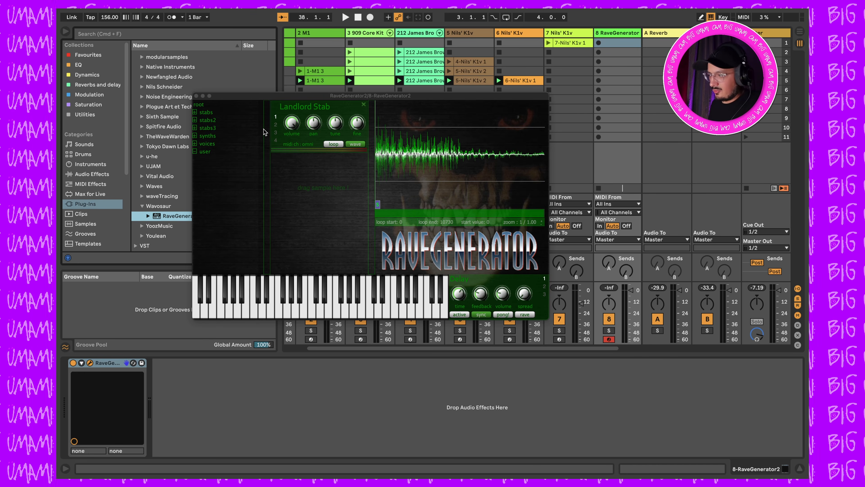
# Audition the Landlord Stab and T99 anasthasia samples from RaveGenerator2's stabs folder
pyautogui.click(363, 105)
pyautogui.click(216, 119)
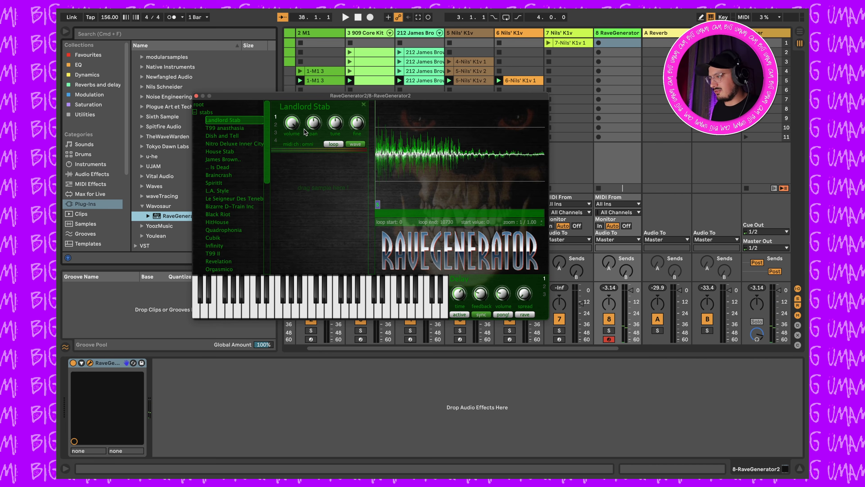
pyautogui.press('Down')
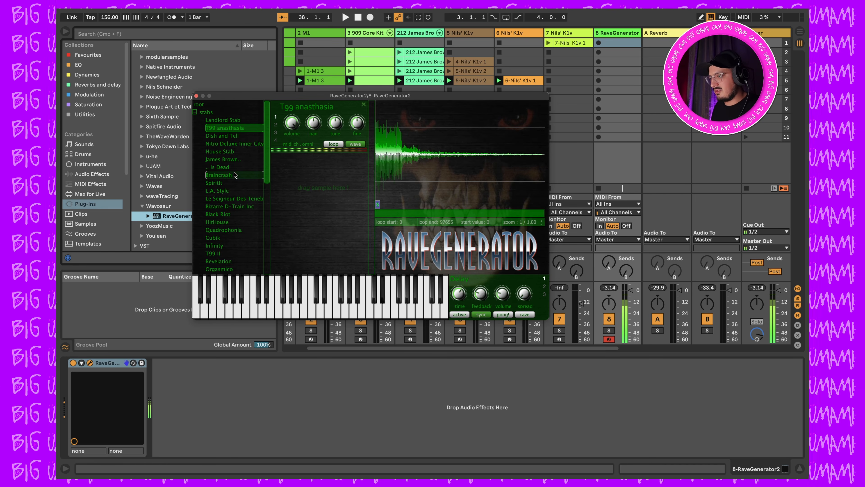
# Replace the T99 anasthasia sample with Awesome3 from the stabs2 folder and close the RaveGenerator2 window
pyautogui.scroll(-10, 226, 252)
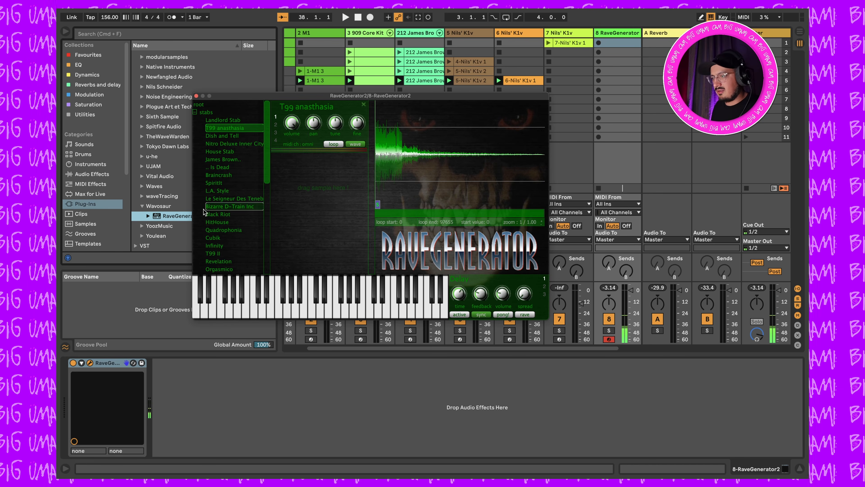
pyautogui.click(364, 104)
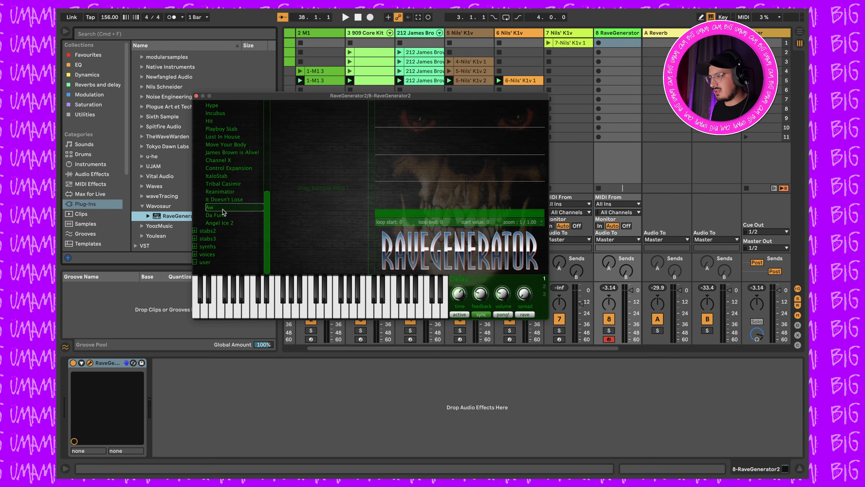
pyautogui.scroll(10, 223, 212)
pyautogui.scroll(-10, 223, 177)
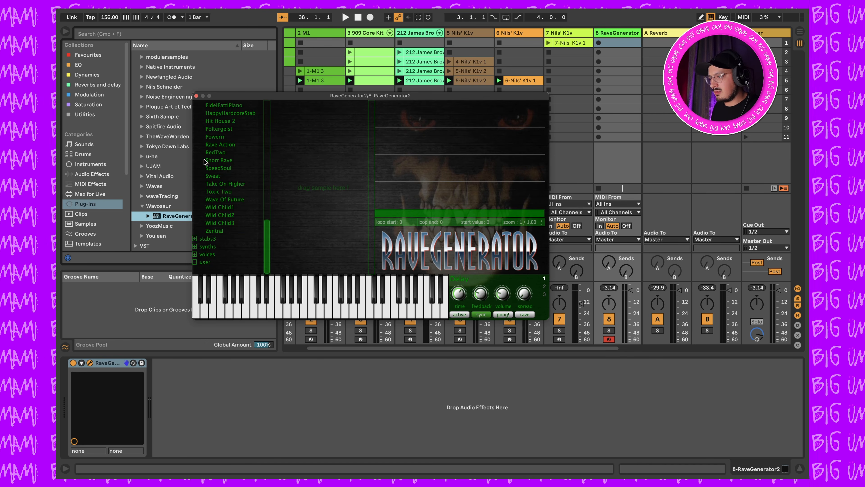
pyautogui.scroll(5, 225, 221)
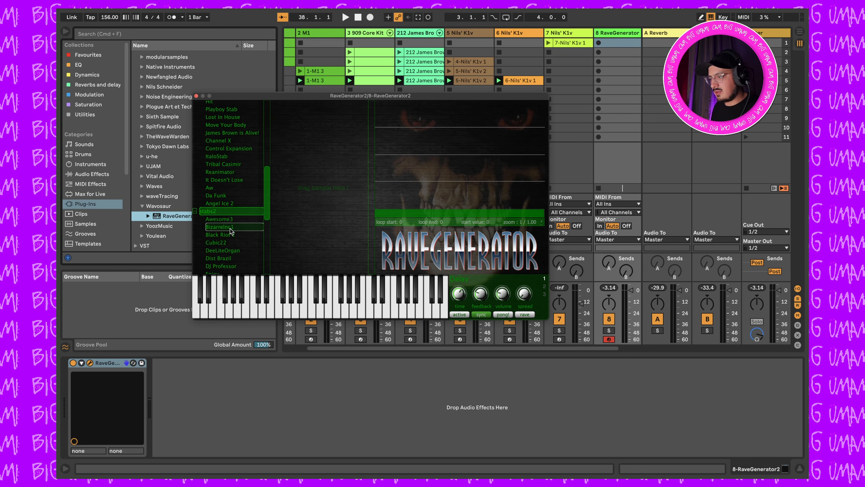
pyautogui.moveTo(231, 223); pyautogui.dragTo(273, 199)
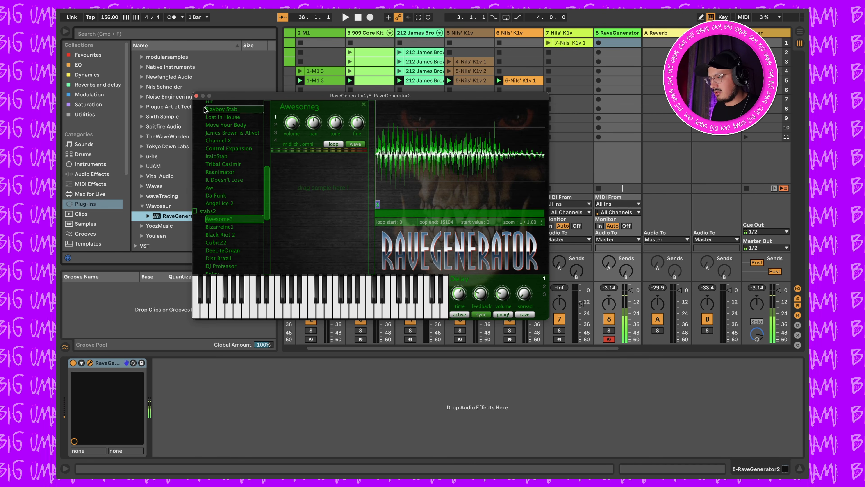
pyautogui.click(196, 96)
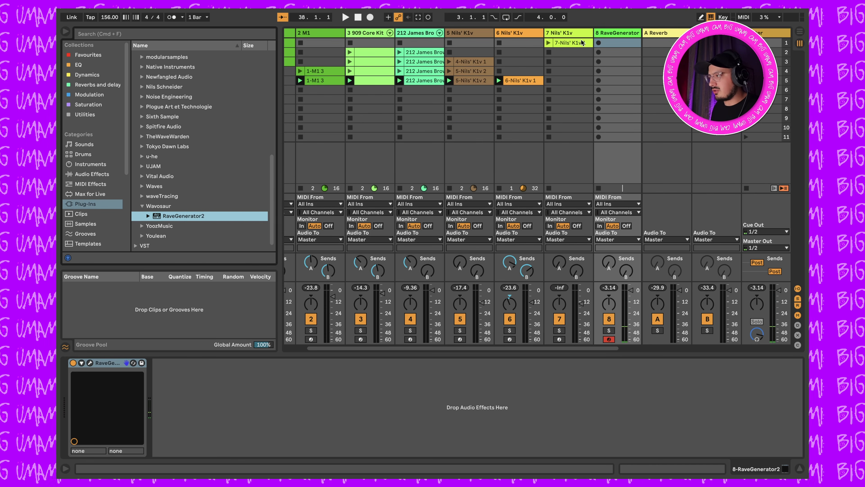
# Add a MIDI track after the RaveGenerator2 track and load Meat Beats' Orbhits on it
pyautogui.click(615, 33)
pyautogui.hscroll(2, 613, 31)
pyautogui.rightClick(617, 35)
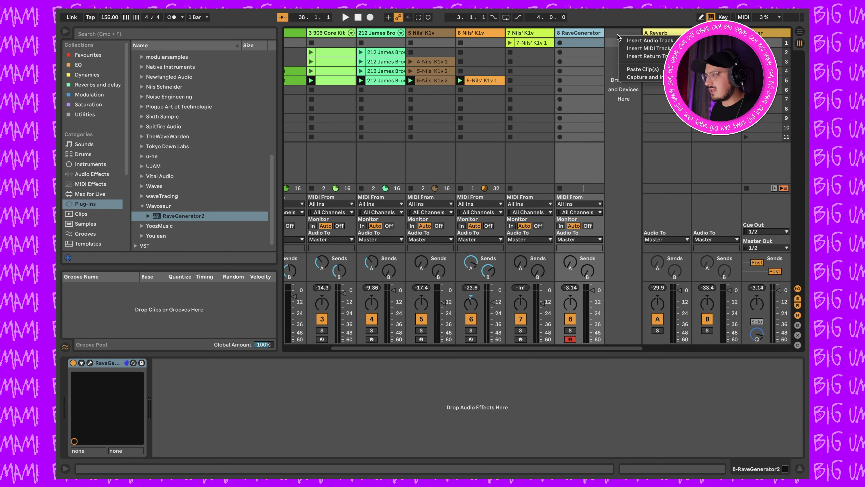
pyautogui.click(636, 49)
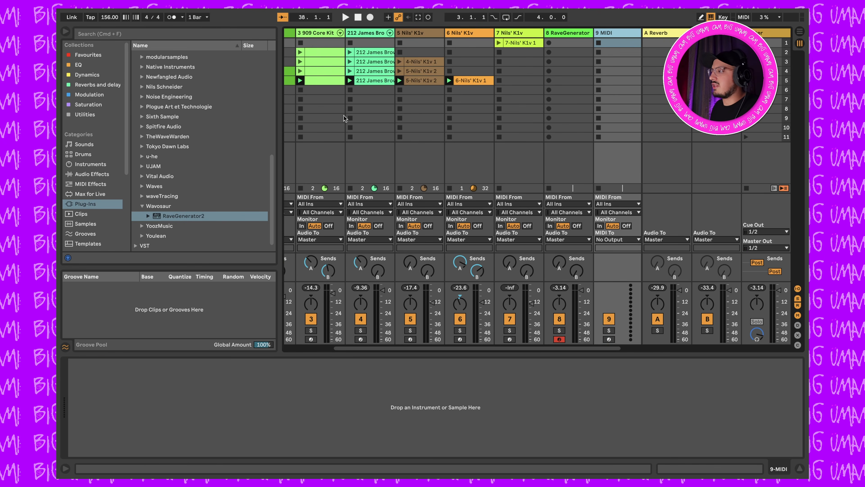
pyautogui.scroll(1, 147, 157)
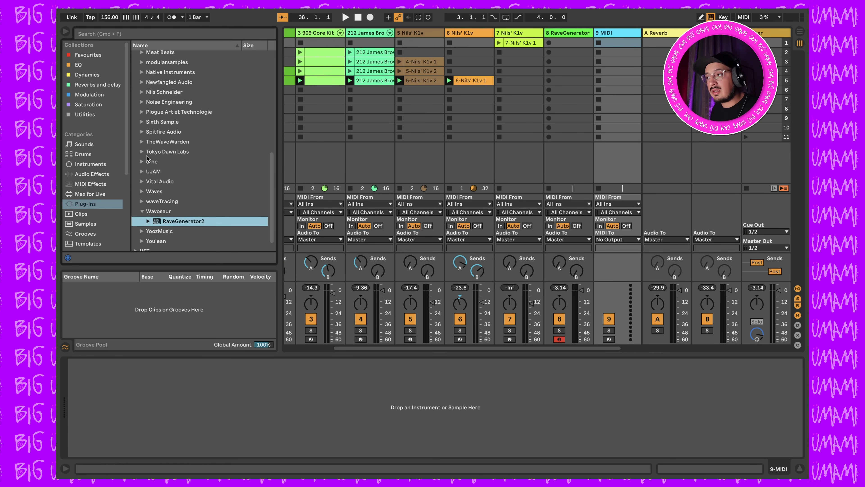
pyautogui.scroll(3, 148, 157)
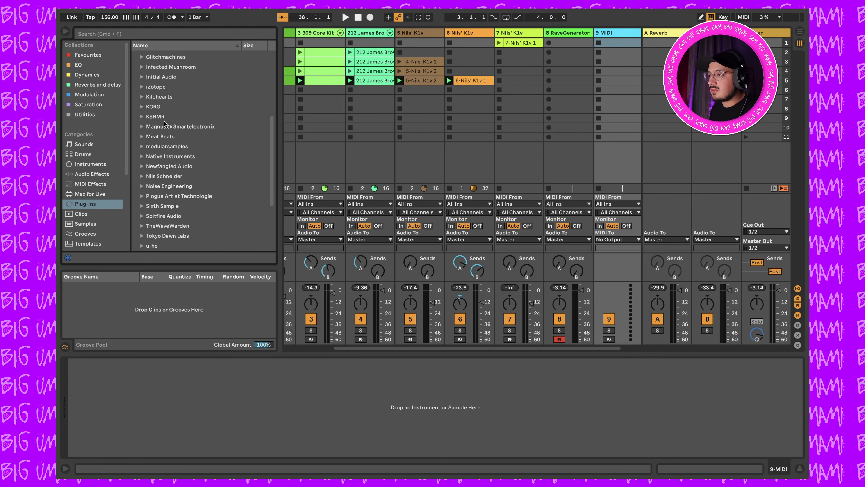
pyautogui.click(142, 136)
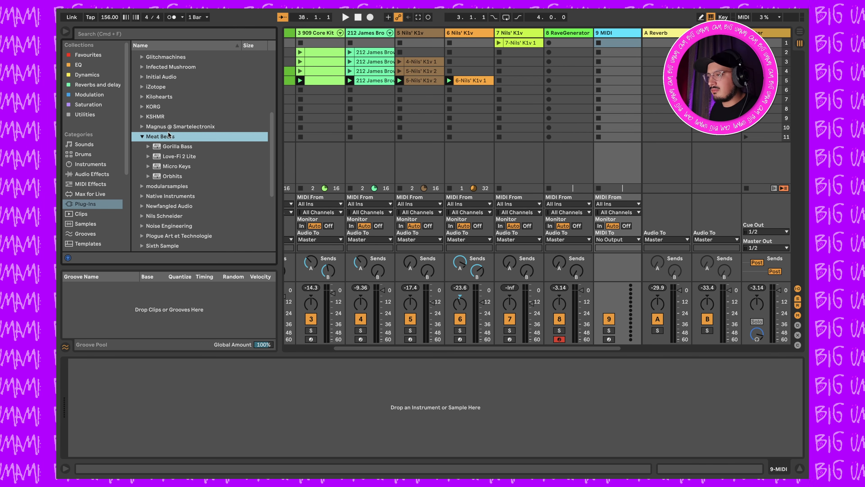
pyautogui.click(174, 148)
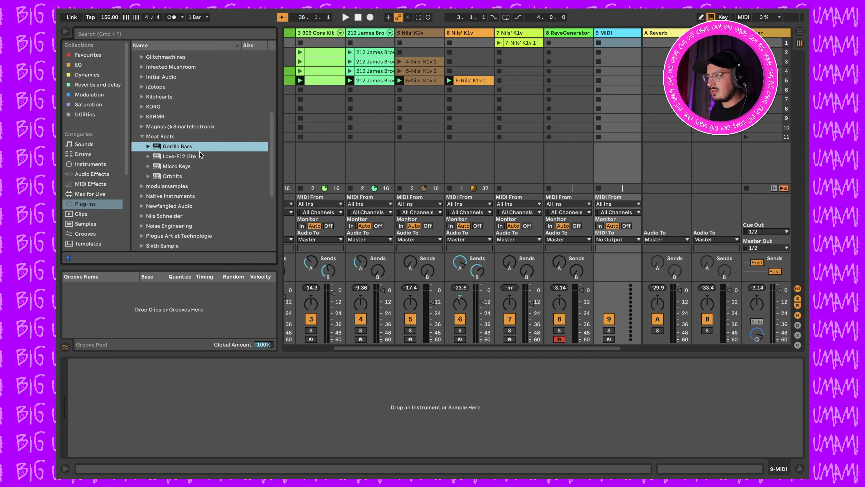
pyautogui.click(169, 177)
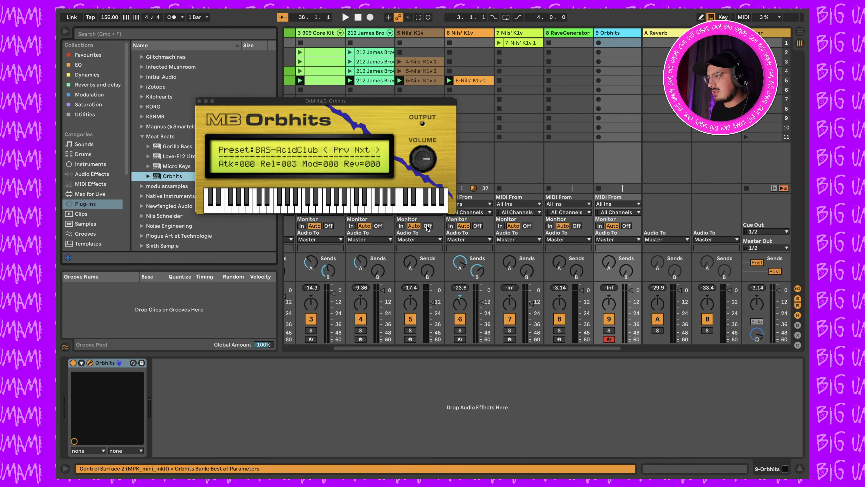
pyautogui.click(454, 213)
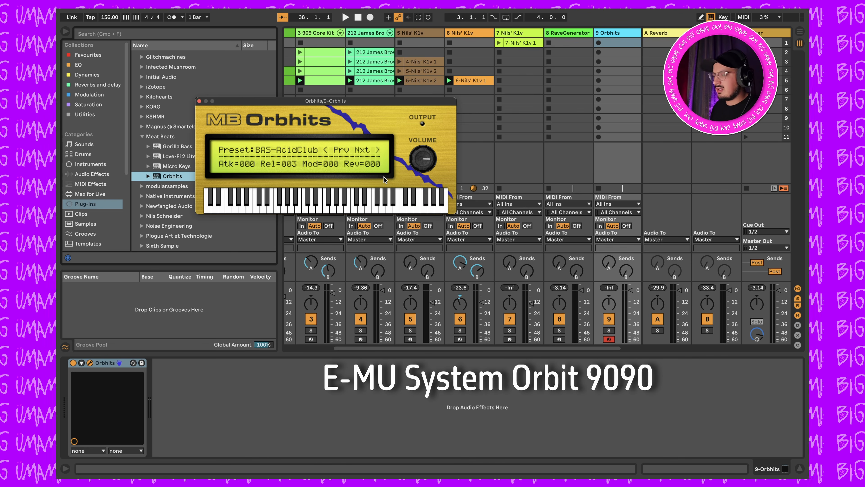
# Audition the Orbhits presets BAS-AcidClub, BAS-Analog14, HIT-AcidRock and HIT-ArtNoize
pyautogui.click(283, 152)
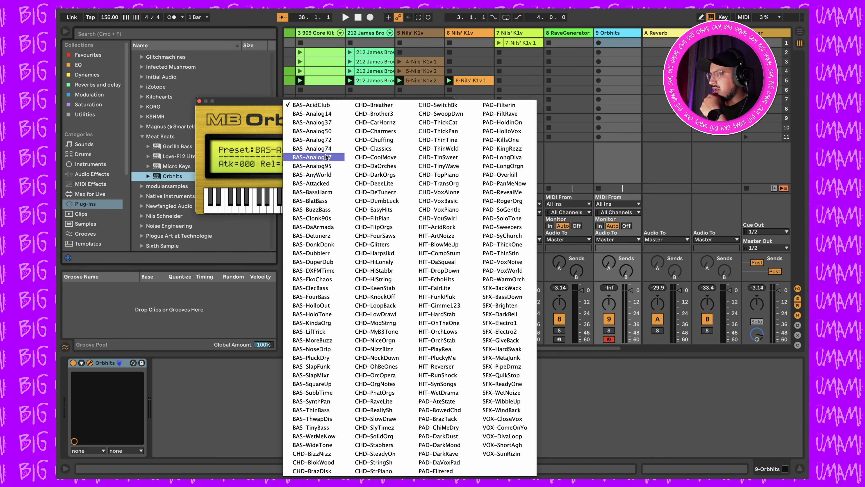
pyautogui.click(326, 107)
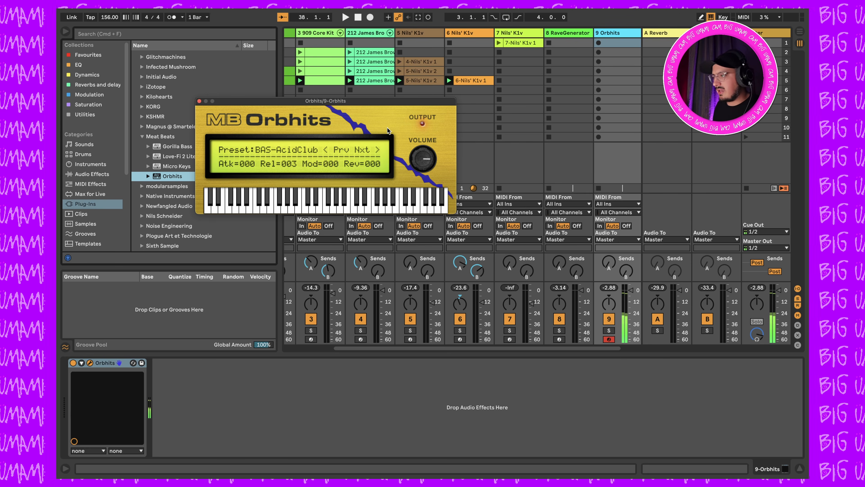
pyautogui.click(377, 149)
pyautogui.click(282, 140)
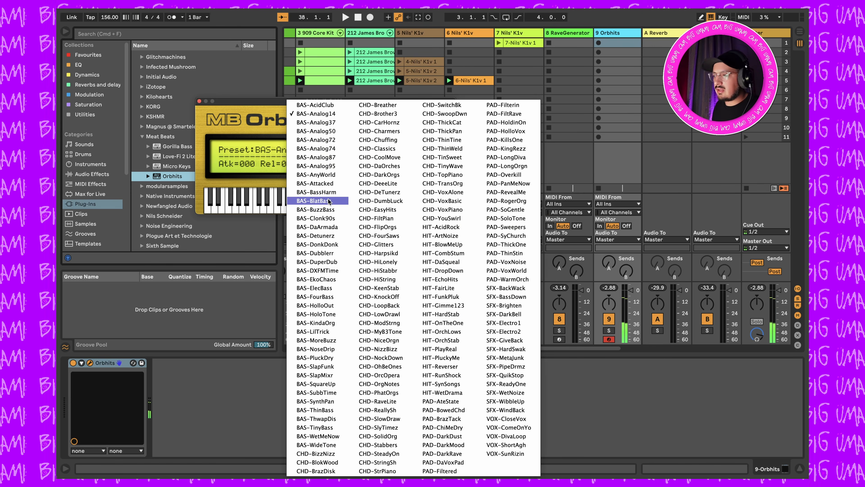
pyautogui.click(460, 227)
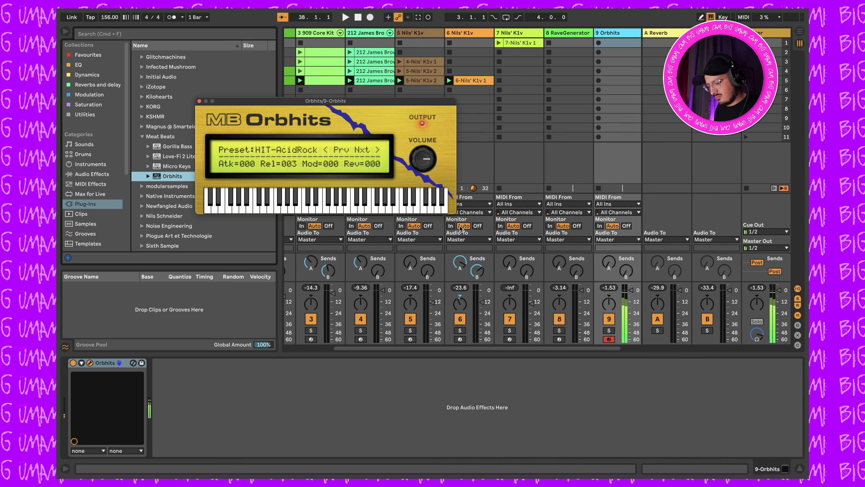
pyautogui.click(378, 151)
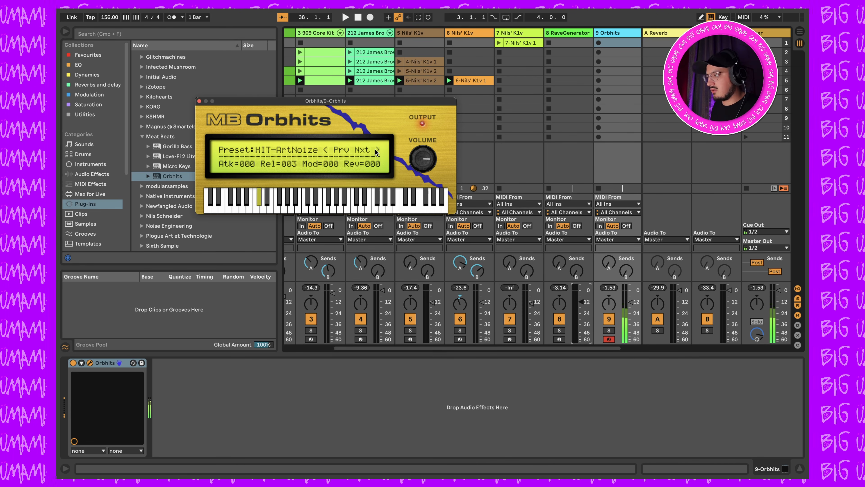
# Play the fifth scene and audition further Orbhits HIT presets over it, including HIT-BlowMeUp, HIT-DaSqueal, HIT-FairLite and HIT-FunkPluk
pyautogui.click(746, 80)
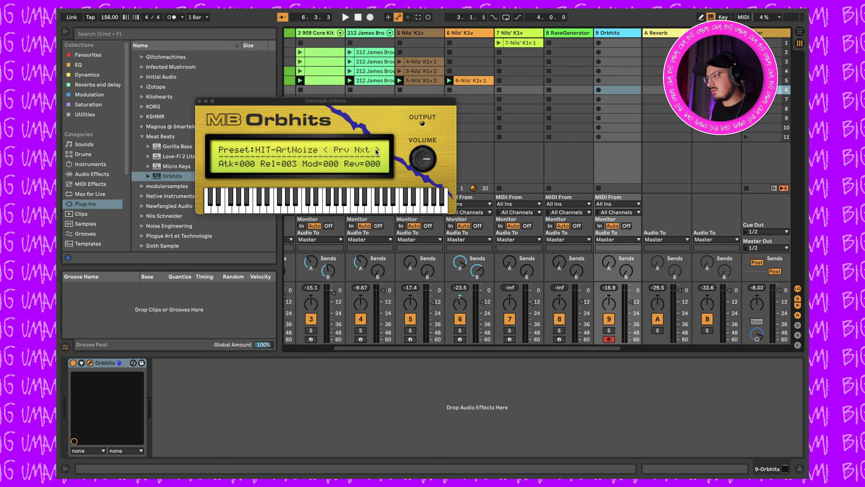
pyautogui.click(377, 151)
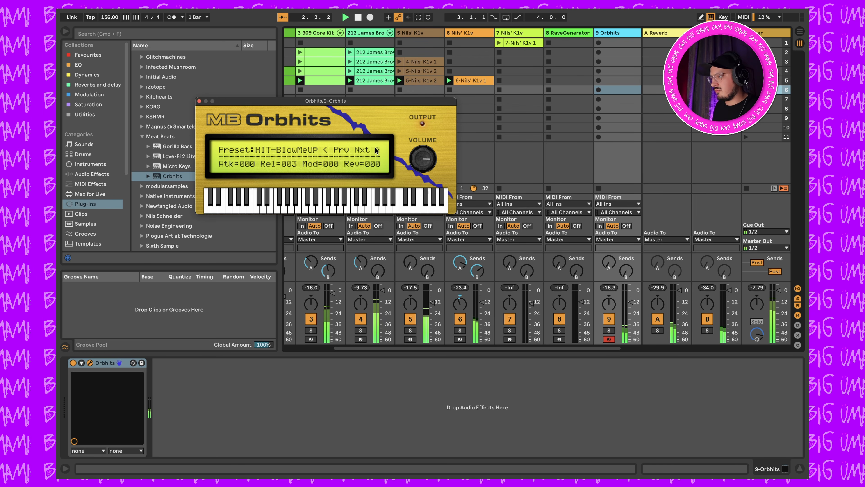
pyautogui.click(377, 150)
pyautogui.click(377, 150)
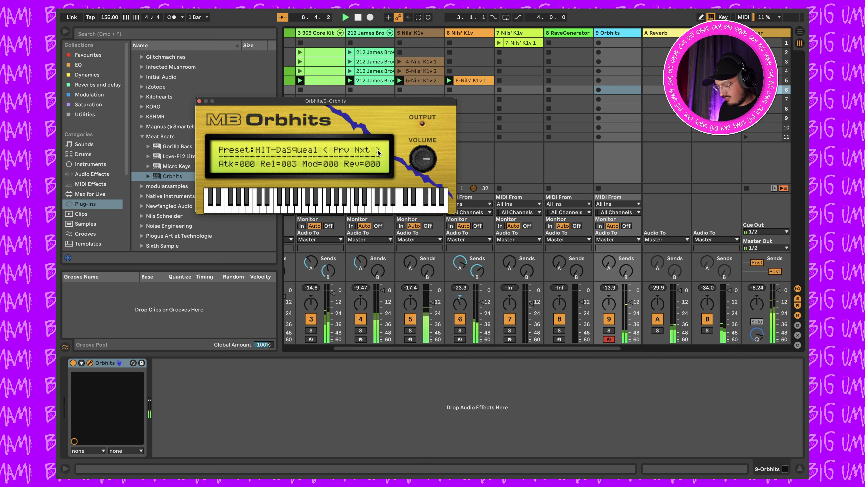
pyautogui.click(378, 153)
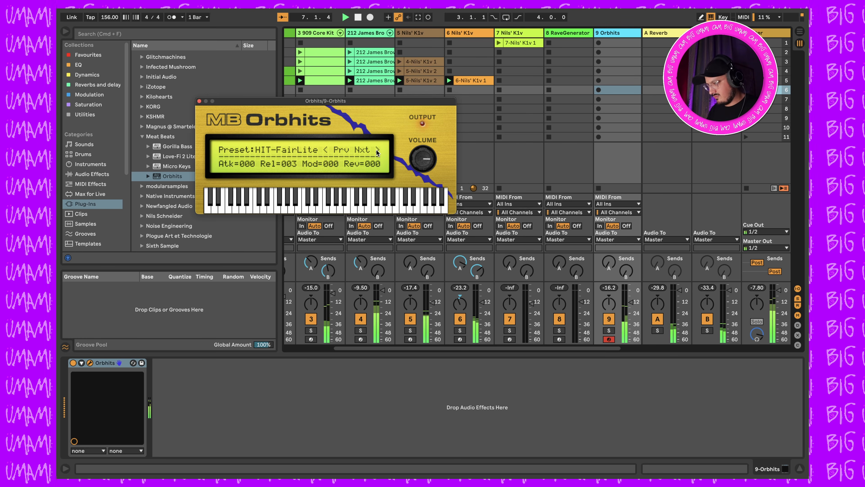
pyautogui.click(377, 151)
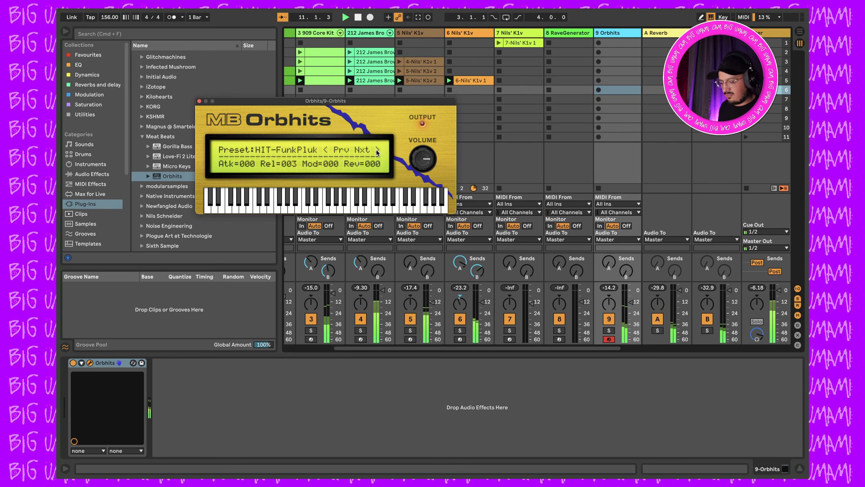
pyautogui.click(377, 151)
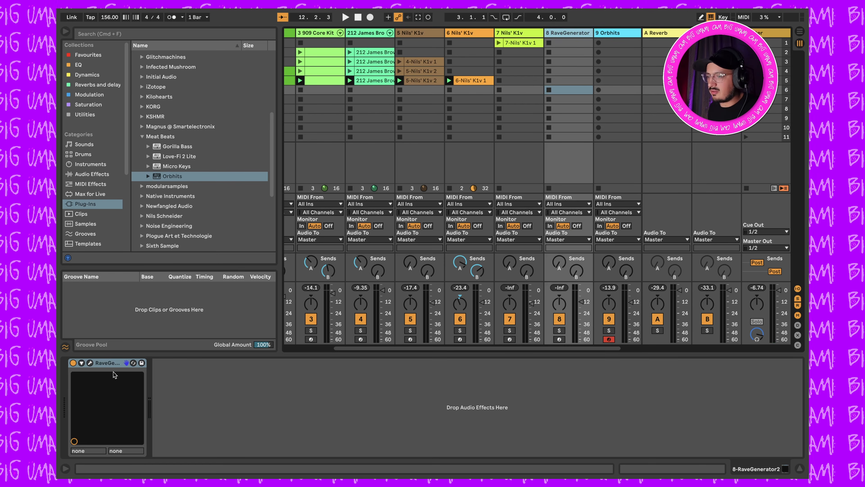
# Reopen RaveGenerator2, load Nitro Deluxe Inner City from the stabs folder to audition it, and remove the Awesome3 sample
pyautogui.click(90, 363)
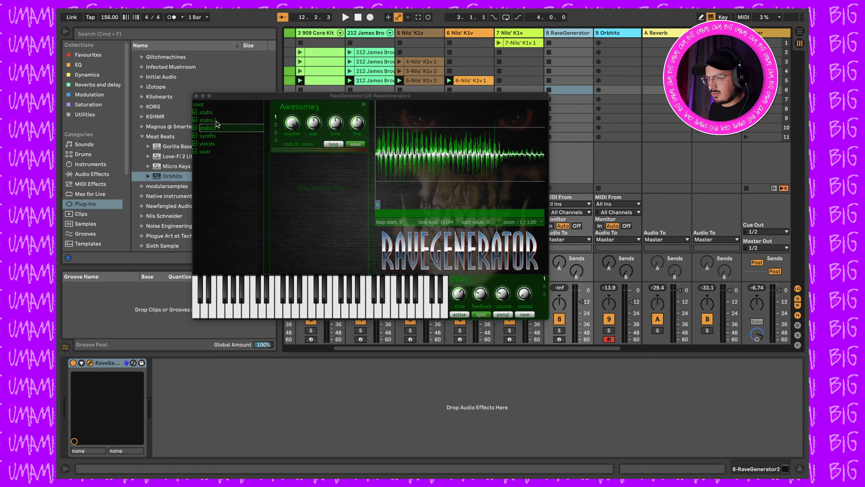
pyautogui.click(194, 112)
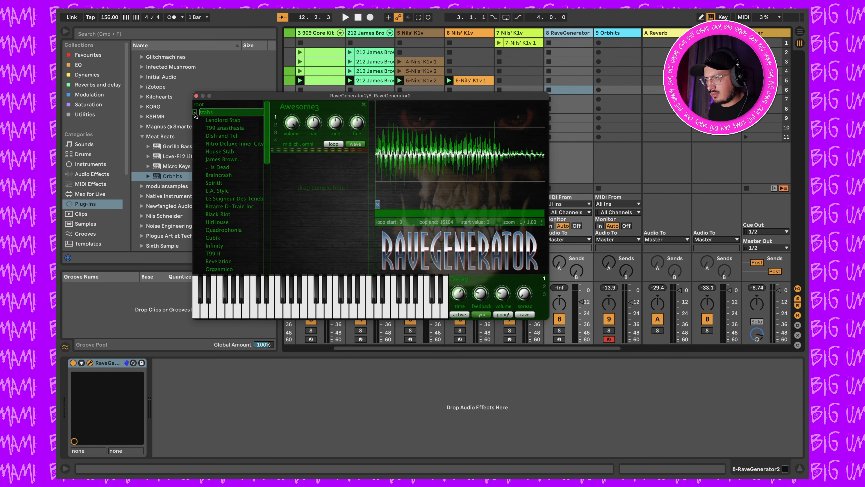
pyautogui.click(238, 145)
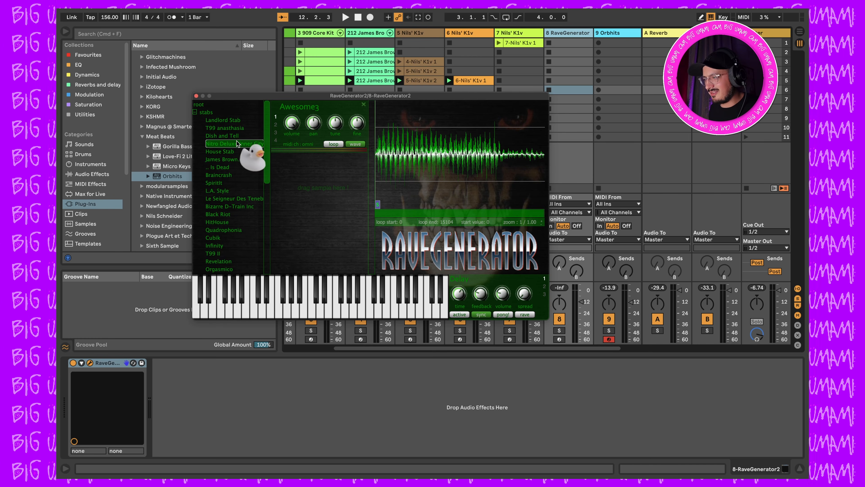
pyautogui.doubleClick(237, 144)
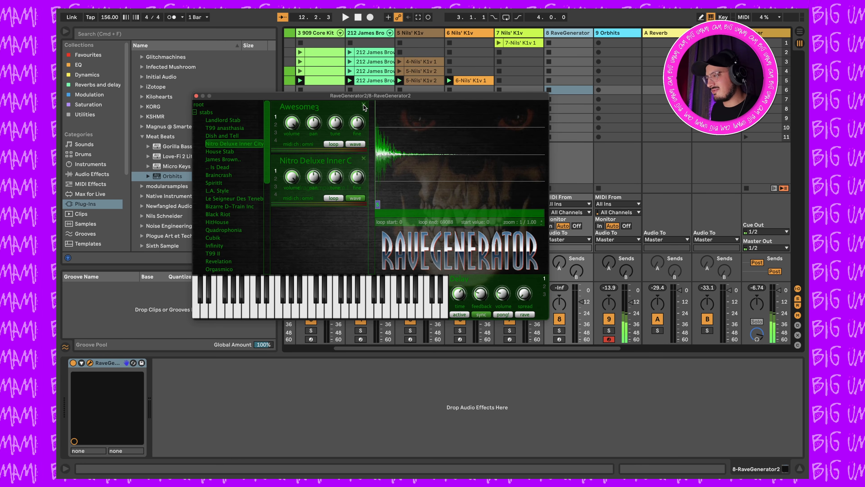
pyautogui.click(363, 104)
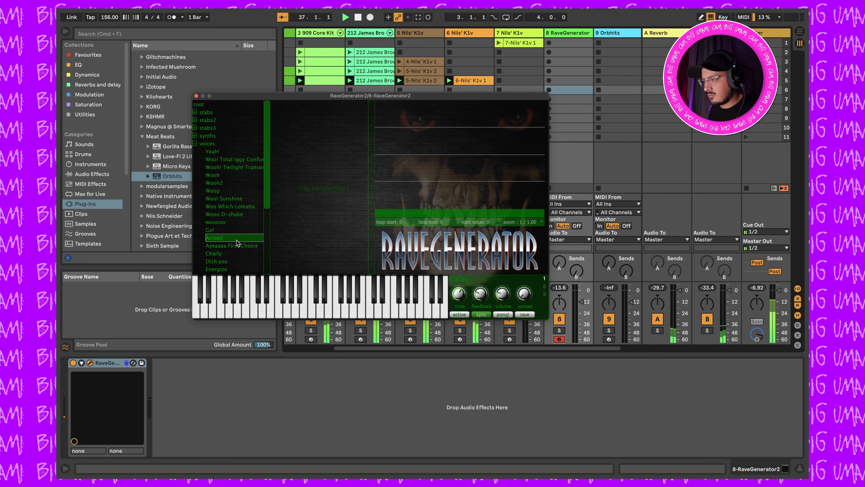
# Audition Acieed and Ayeaaaa First Choice from RaveGenerator2's voices folder, removing Acieed and the duplicate Ayeaaaa First Choice
pyautogui.moveTo(235, 238); pyautogui.dragTo(234, 245)
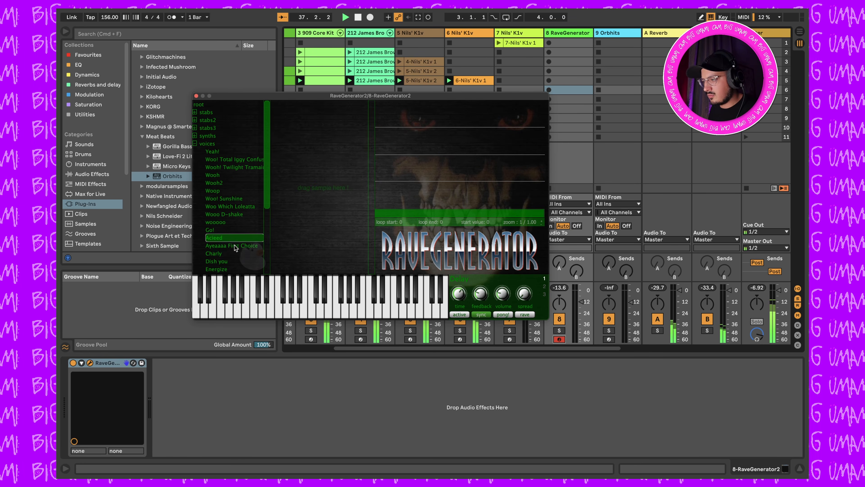
pyautogui.doubleClick(235, 246)
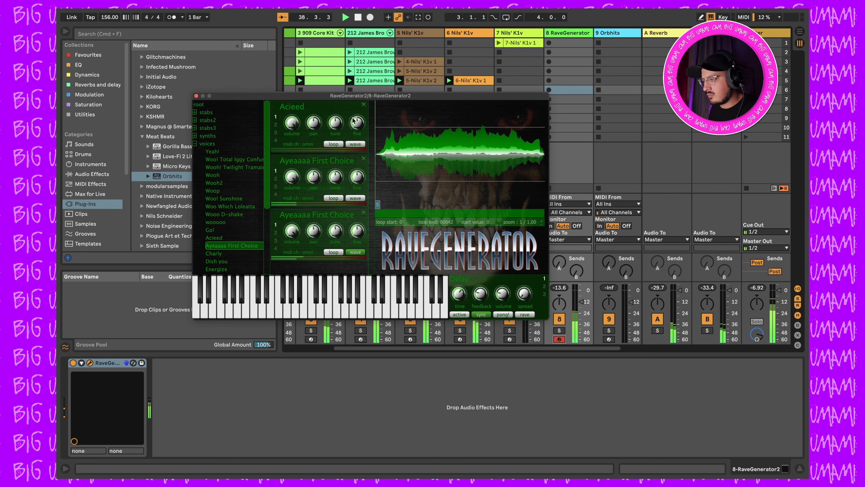
pyautogui.click(363, 105)
pyautogui.click(364, 105)
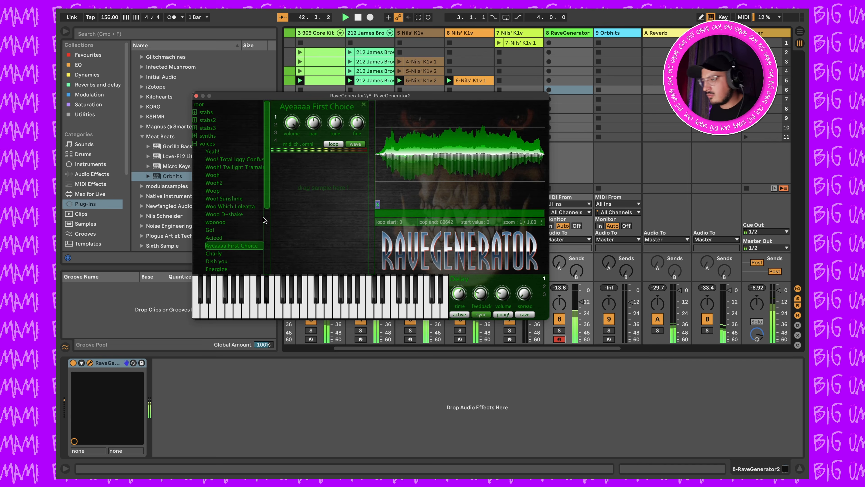
# Replace Ayeaaaa First Choice with the jieeeeeeeaaaaaaaah sample from the voices folder
pyautogui.scroll(-5, 235, 205)
pyautogui.moveTo(230, 192); pyautogui.dragTo(300, 165)
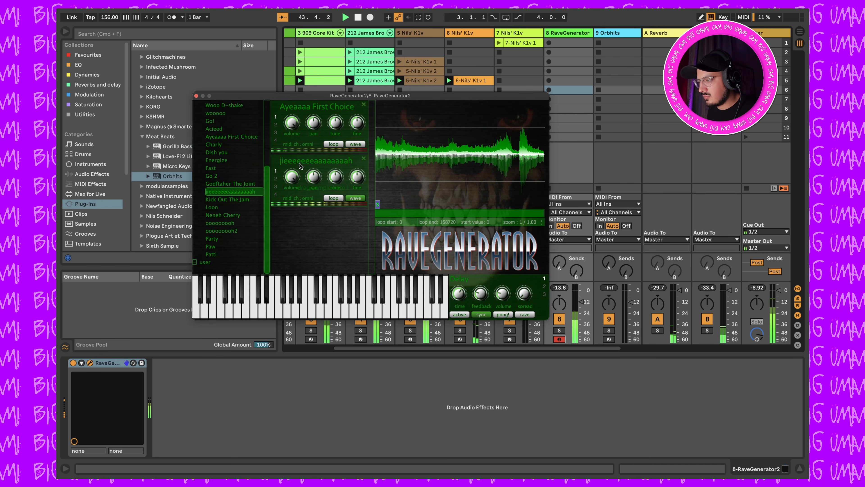
pyautogui.click(364, 104)
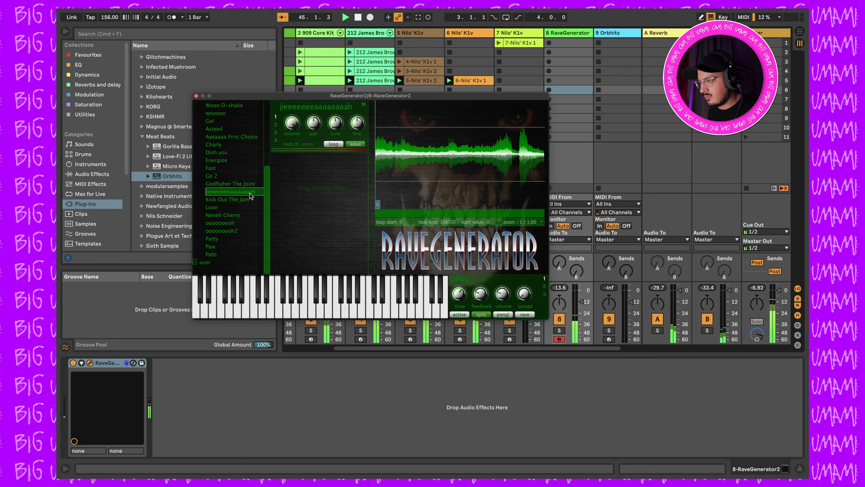
# Remove the jieeeeeeeaaaaaaaah sample from RaveGenerator2 and select it again from the voices folder
pyautogui.click(364, 105)
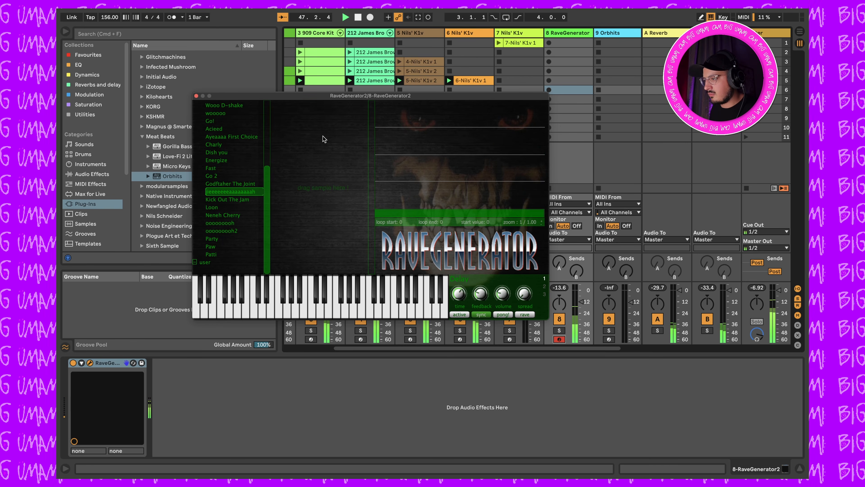
pyautogui.click(234, 192)
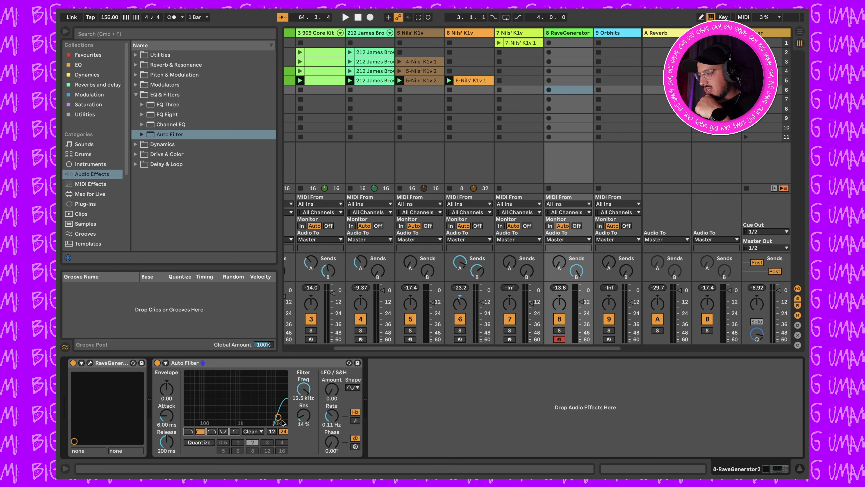
# Set the Auto Filter on the RaveGenerator track to high-pass, and toggle the device's bypass to compare the sound
pyautogui.click(201, 431)
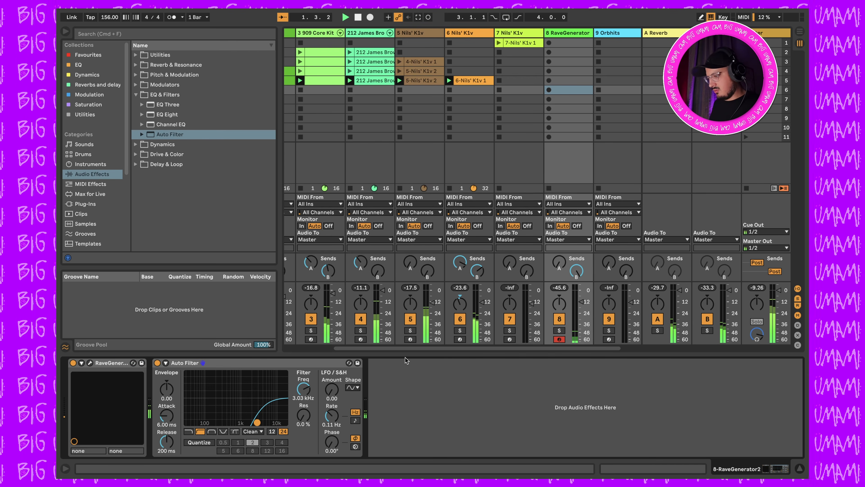
pyautogui.click(158, 363)
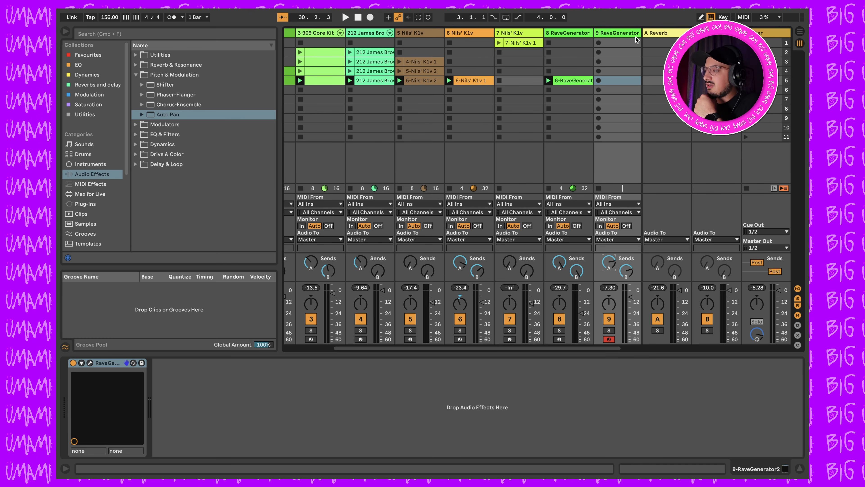
# Delete the second RaveGenerator track, number 9, and play the first scene
pyautogui.press('Delete')
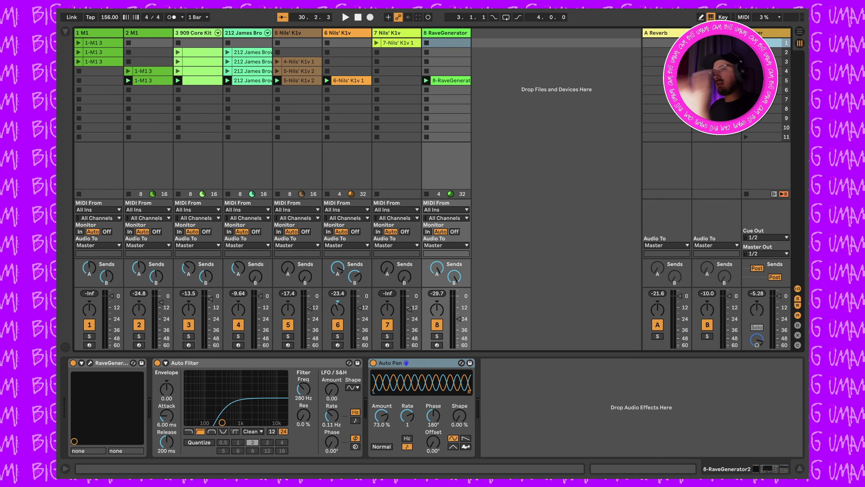
pyautogui.press('Return')
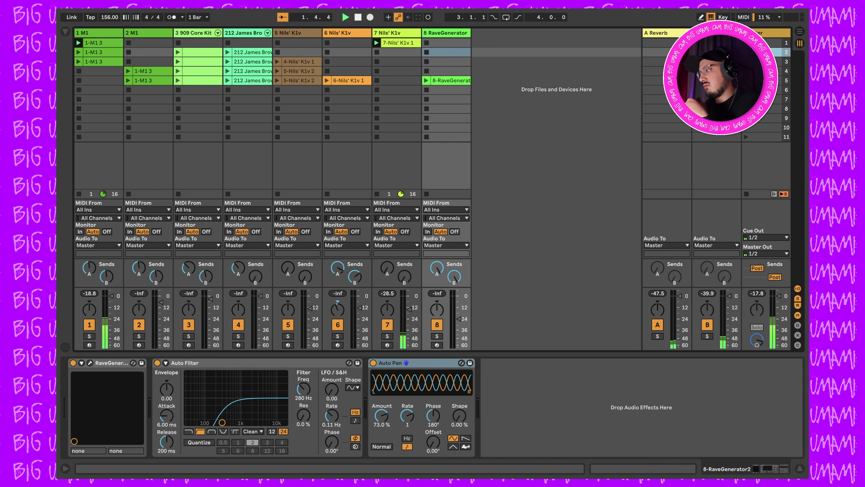
# Duplicate the first scene and delete the 7-Nils' K1v 1 clip from the original, leaving only the M1 chords
pyautogui.press('Up')
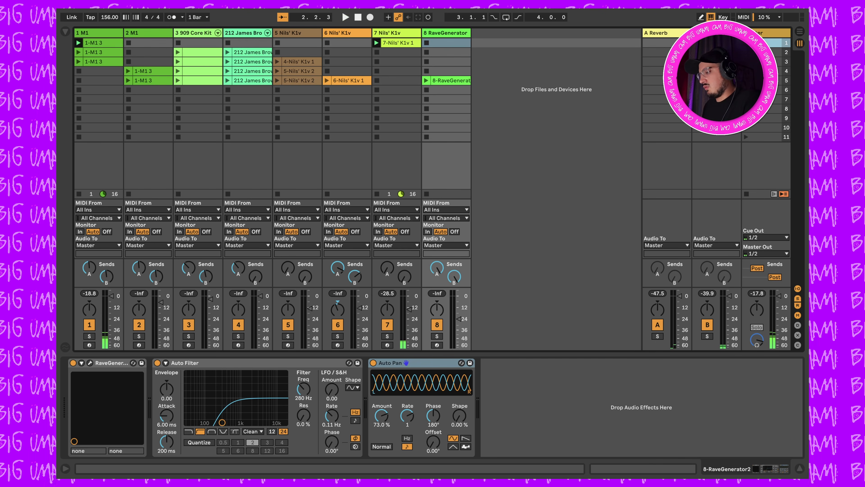
pyautogui.press('super+d')
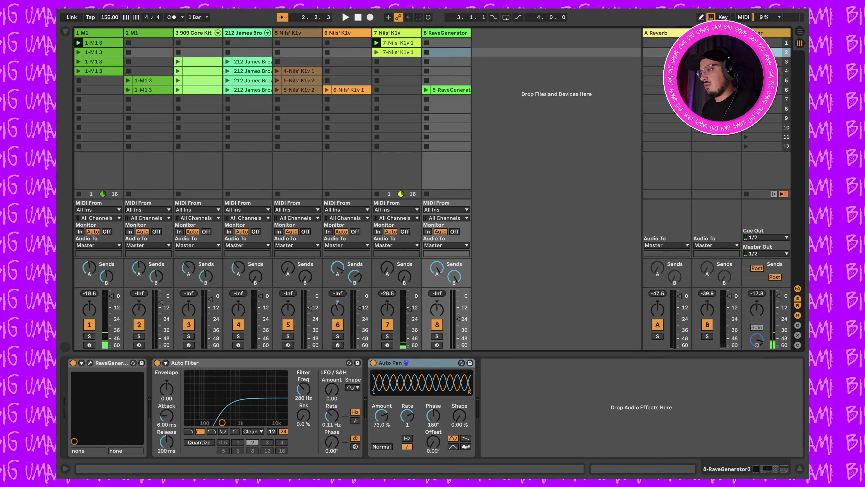
pyautogui.click(417, 46)
pyautogui.press('BackSpace')
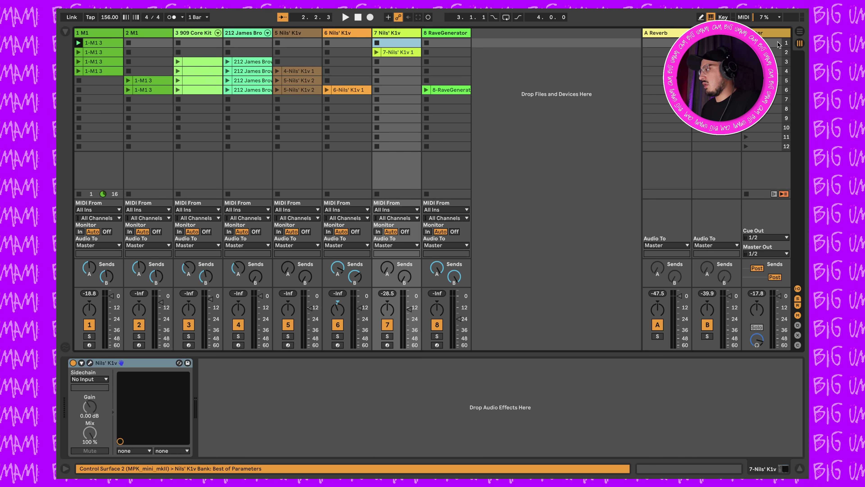
# Play the six scenes in order, from the M1 chords intro to the full RaveGenerator scene, to check the progression
pyautogui.click(778, 43)
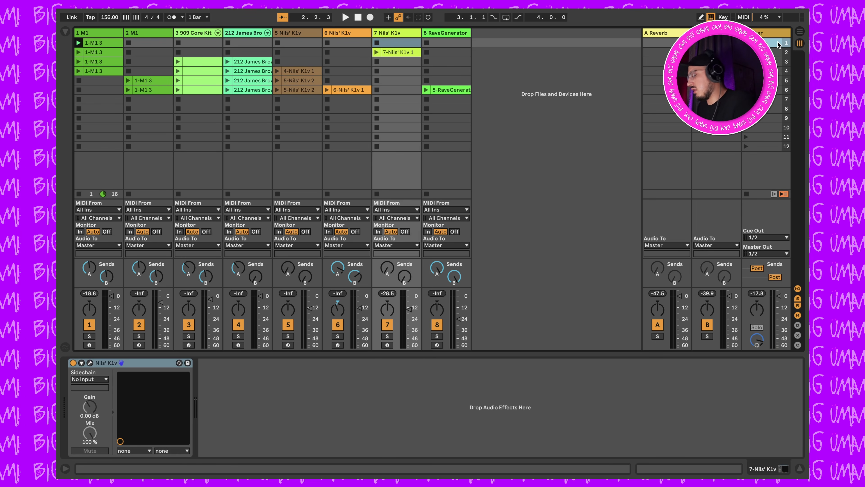
pyautogui.press('Return')
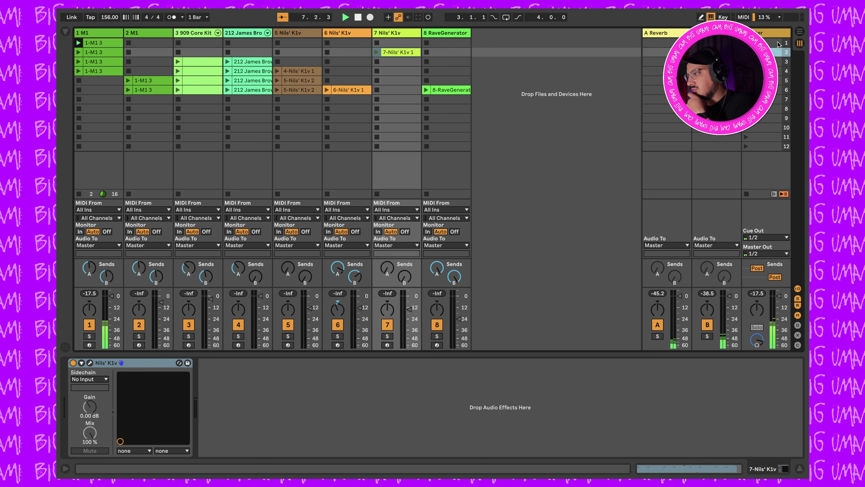
pyautogui.press('Return')
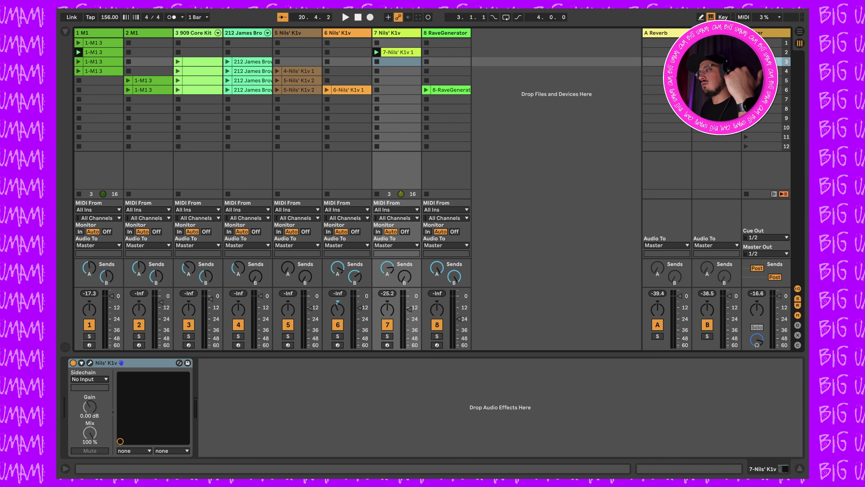
pyautogui.press('Return')
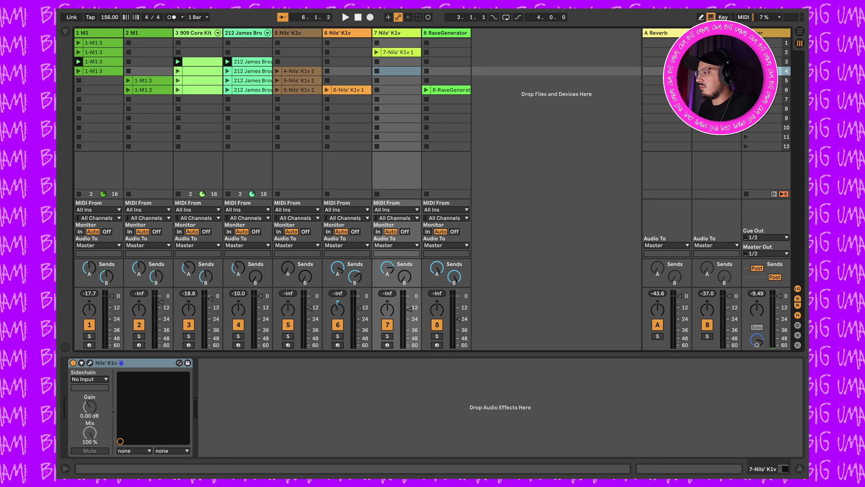
pyautogui.press('Return')
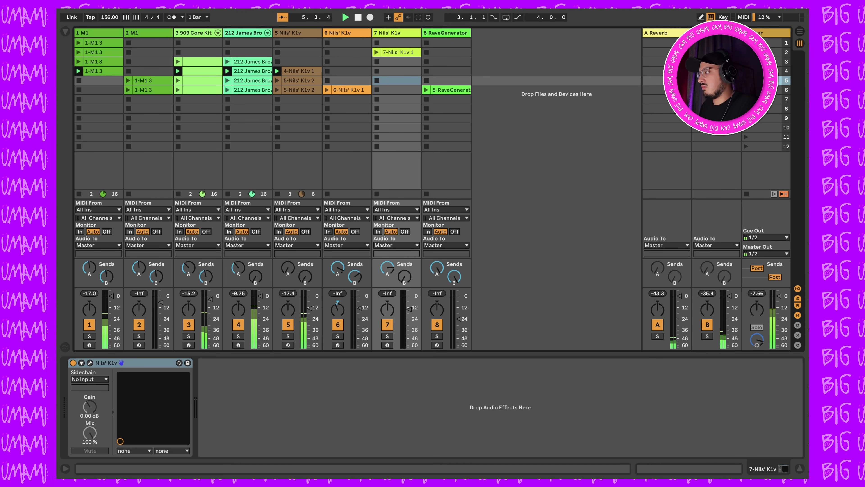
pyautogui.press('space')
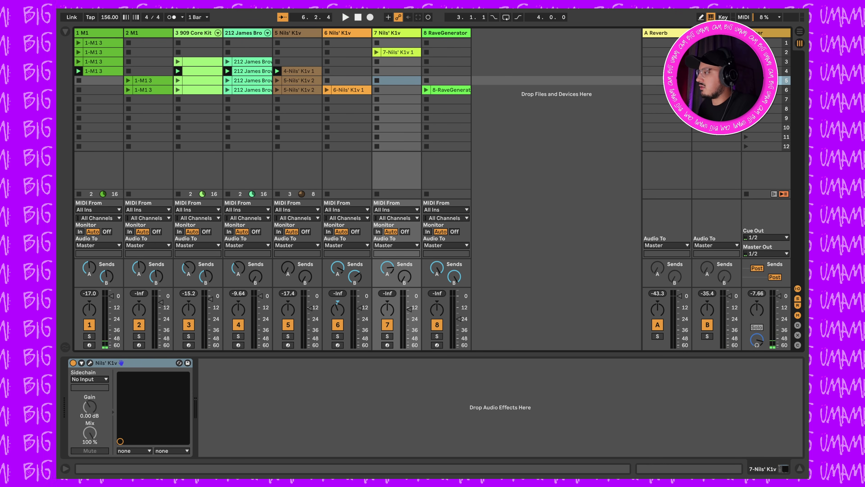
pyautogui.press('Return')
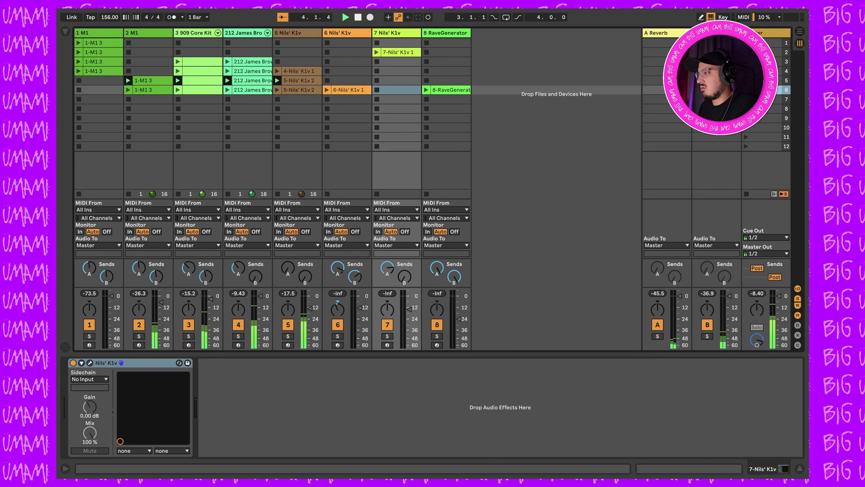
pyautogui.press('space')
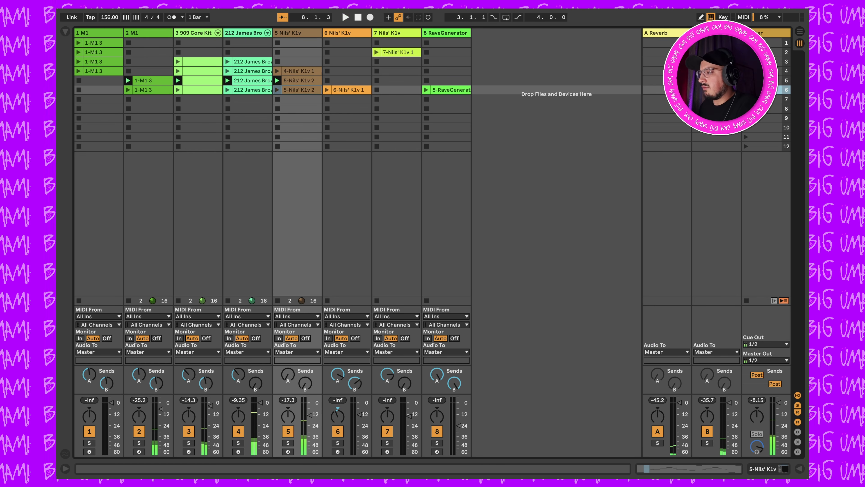
pyautogui.press('Return')
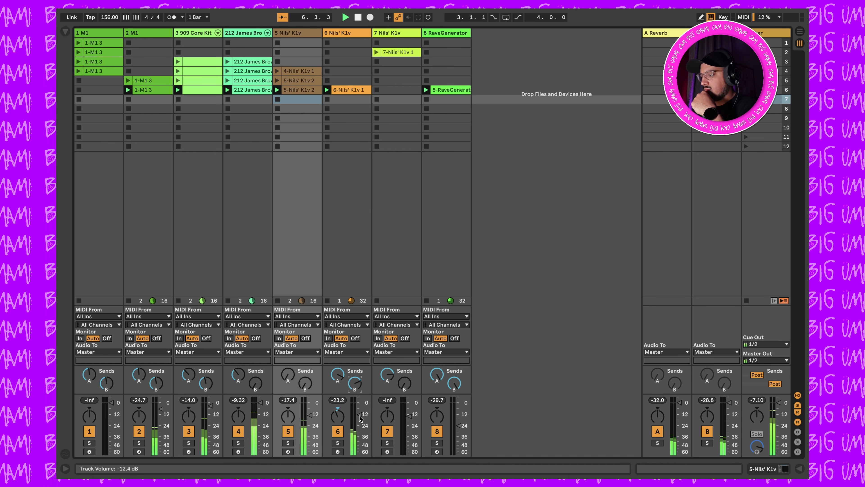
pyautogui.scroll(3, 360, 418)
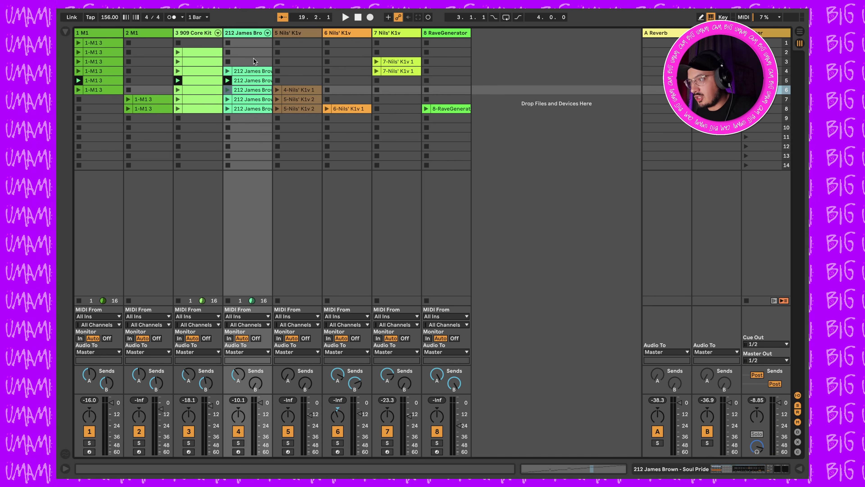
# Switch to the arrangement timeline and enlarge its track area by shrinking the clip detail area
pyautogui.press('Tab')
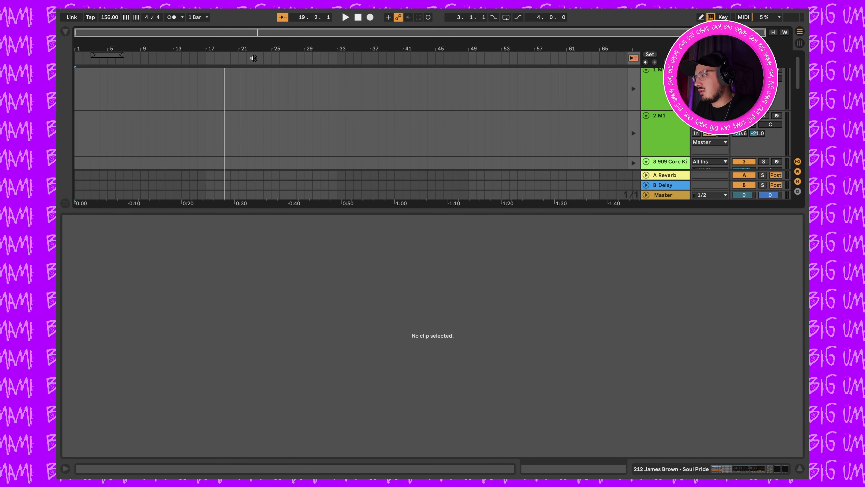
pyautogui.scroll(1, 261, 154)
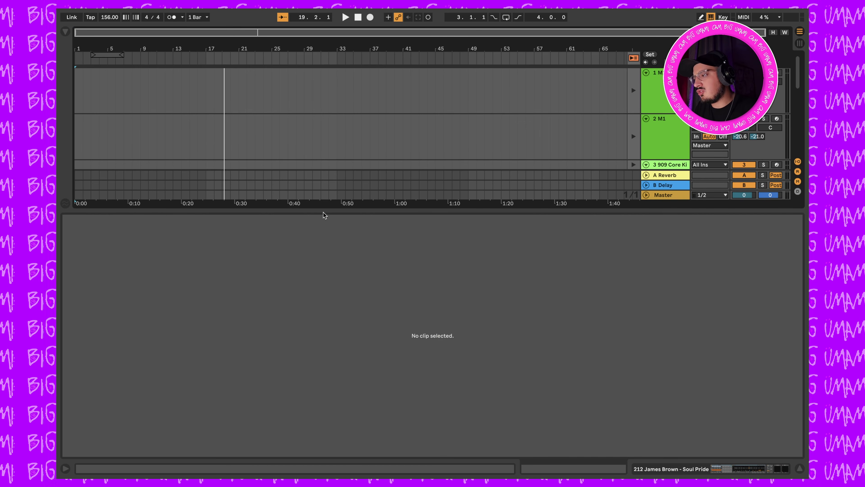
pyautogui.moveTo(322, 212); pyautogui.dragTo(290, 323)
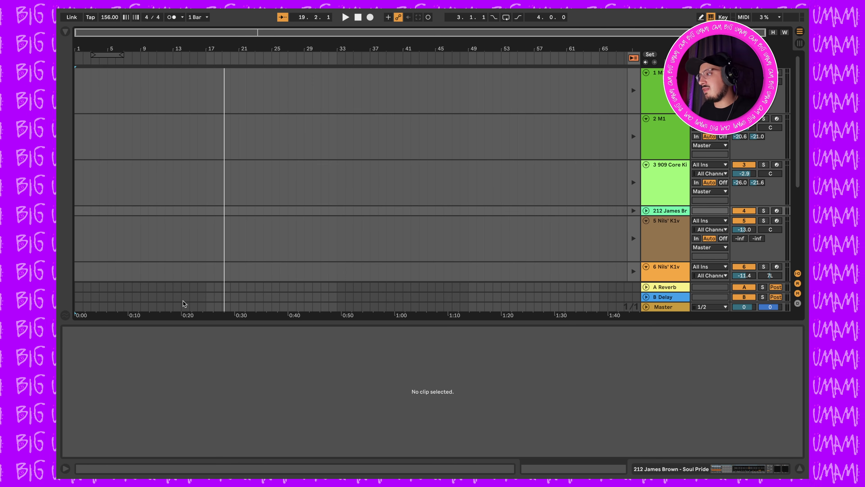
pyautogui.moveTo(320, 321); pyautogui.dragTo(321, 353)
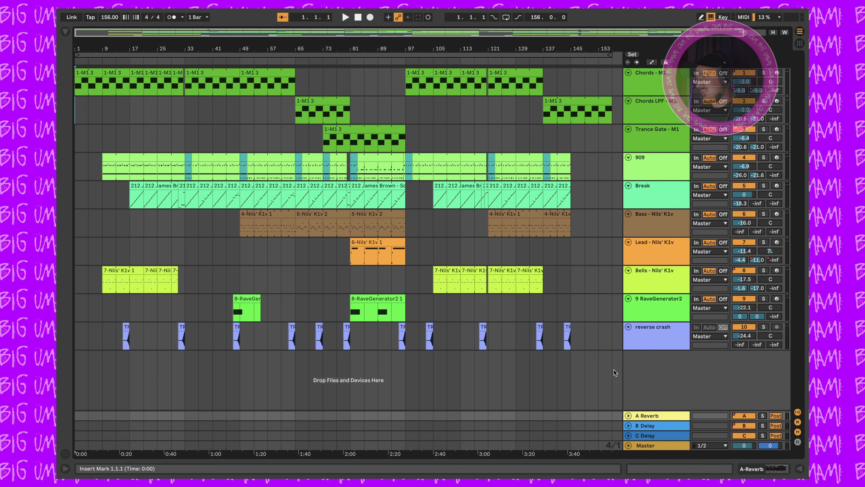
# Play the finished arrangement from the start
pyautogui.press('space')
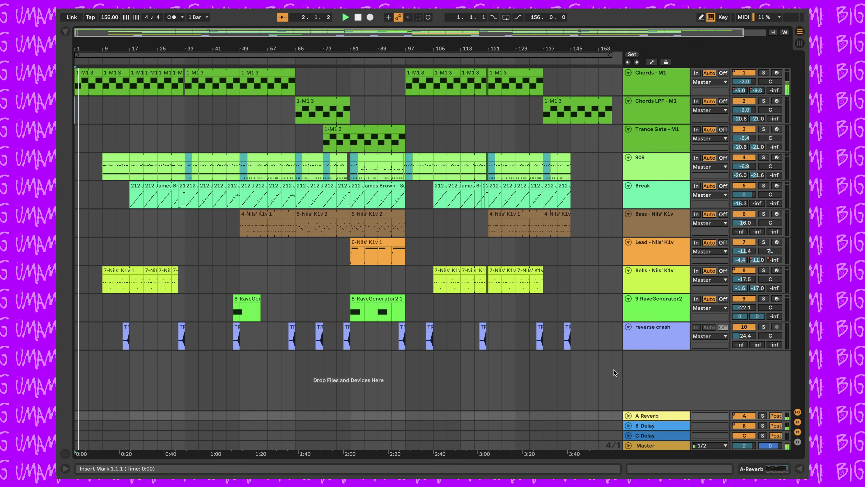